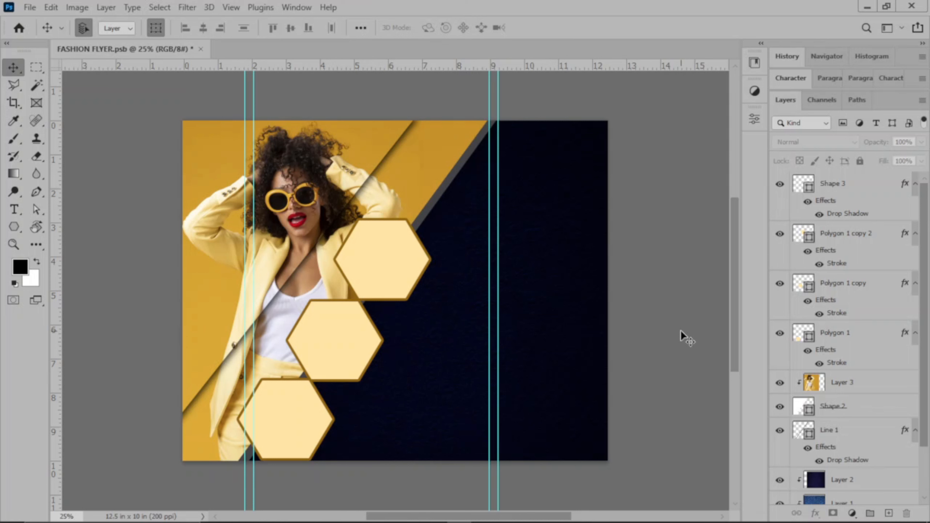
Remove the four vertical guides from the flyer
left_click_drag(245, 245, 53, 256)
left_click_drag(254, 270, 55, 265)
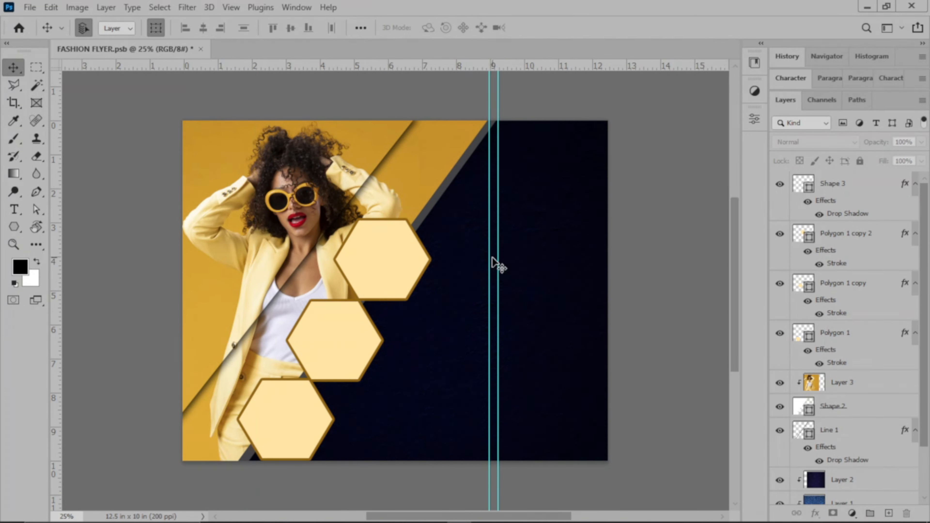
left_click_drag(488, 258, 57, 271)
left_click_drag(499, 241, 55, 262)
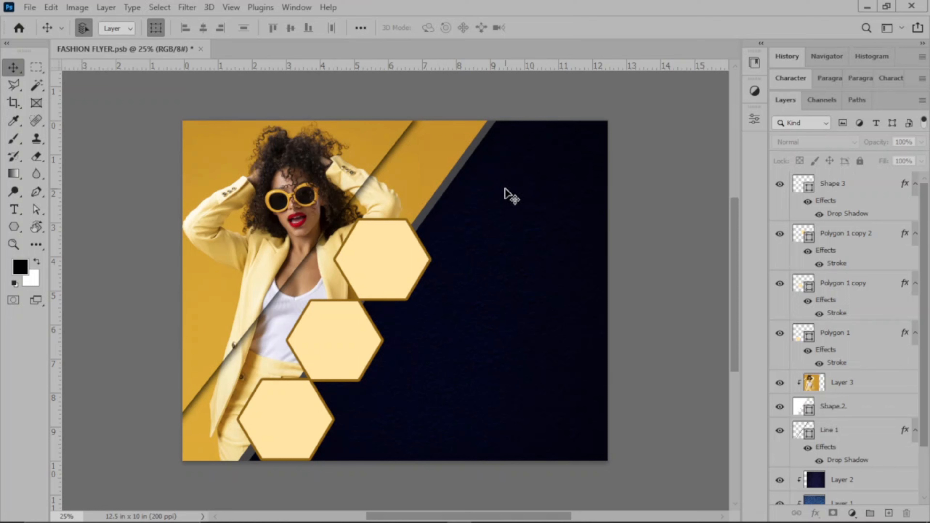
Add six horizontal guides: near the top, near the bottom, and at 1.24, 2.44, 7.12 and 8.5 in
left_click_drag(498, 67, 513, 131)
left_click_drag(493, 69, 500, 450)
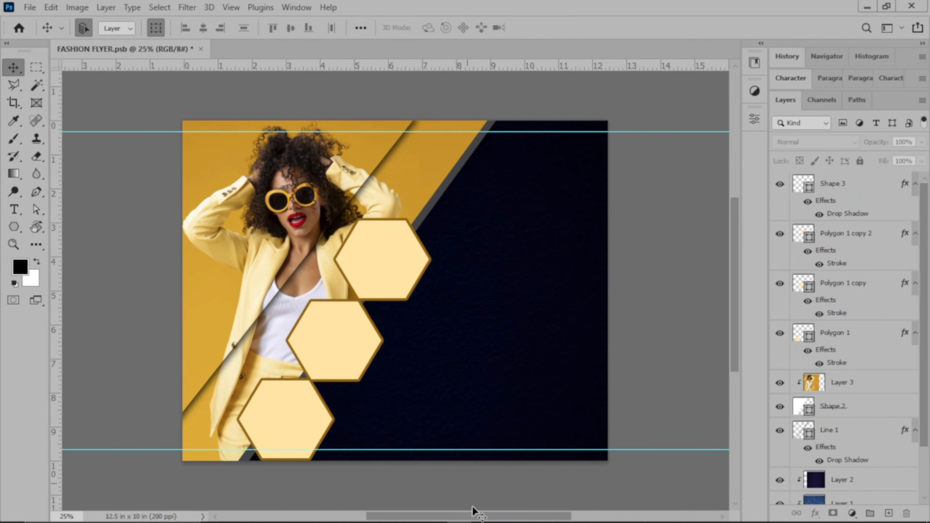
left_click_drag(453, 68, 473, 171)
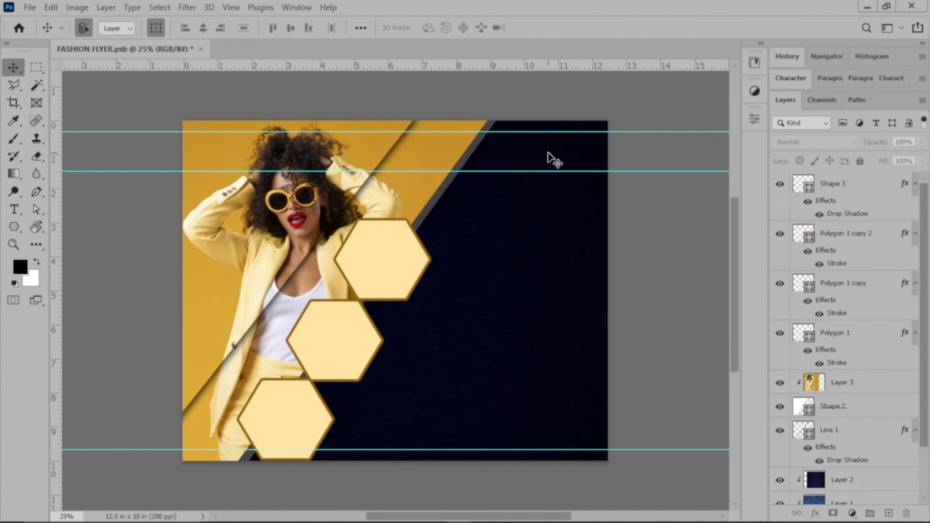
left_click_drag(524, 66, 525, 209)
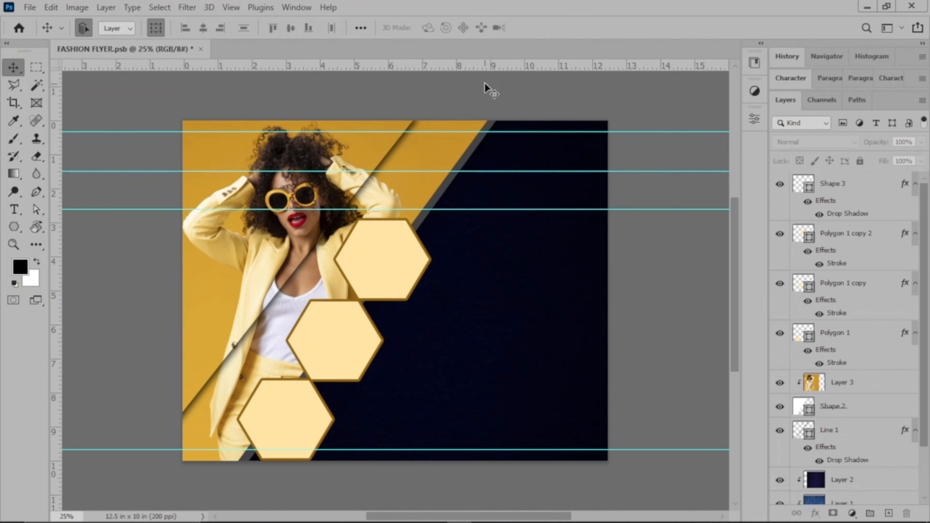
left_click_drag(500, 66, 519, 375)
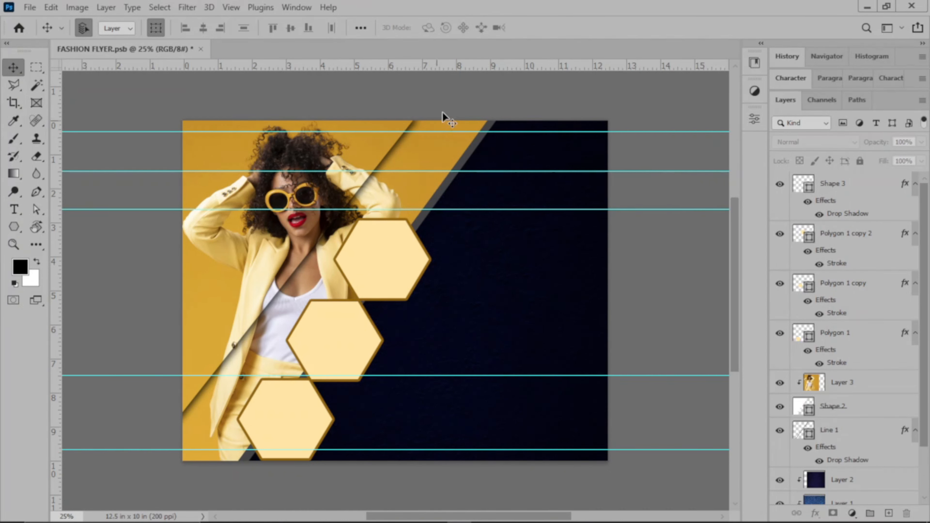
left_click_drag(449, 63, 464, 417)
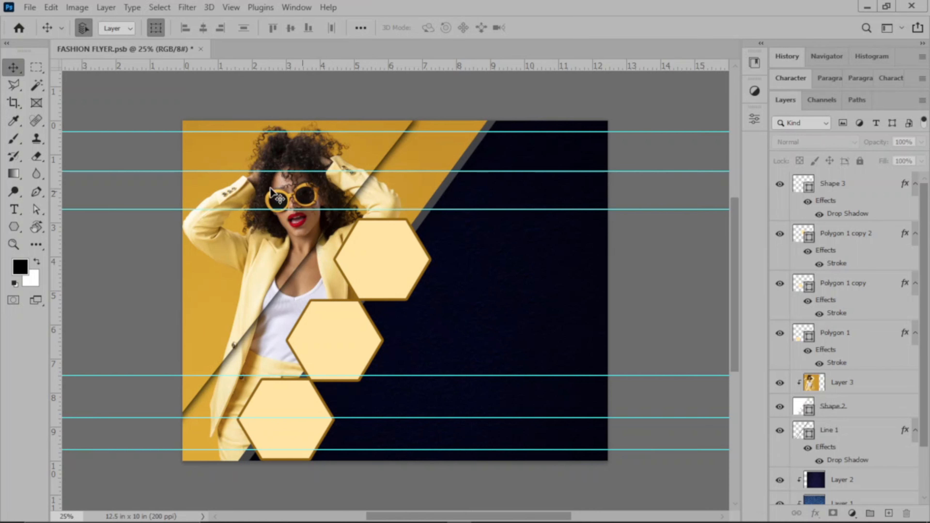
Draw a horizontal line across the navy panel along the third guide with the Line Tool
left_click(19, 231)
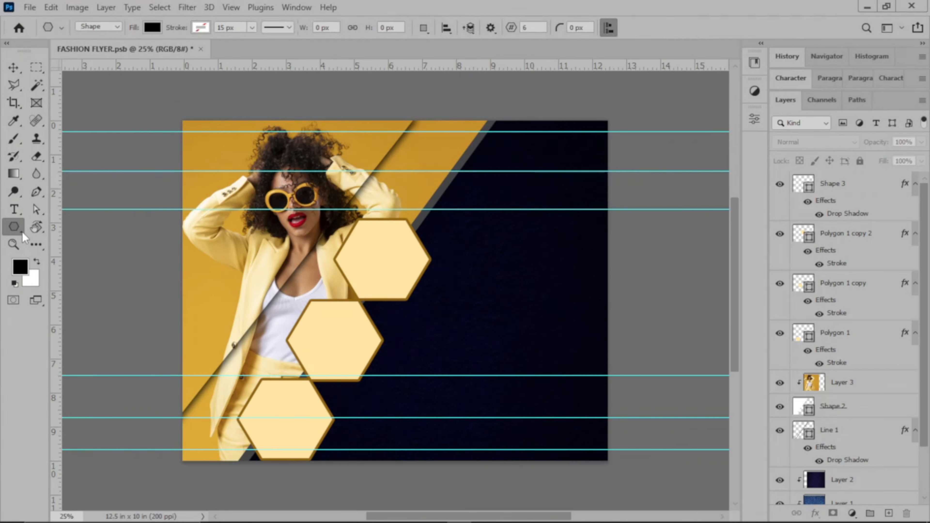
right_click(22, 232)
right_click(21, 231)
right_click(21, 233)
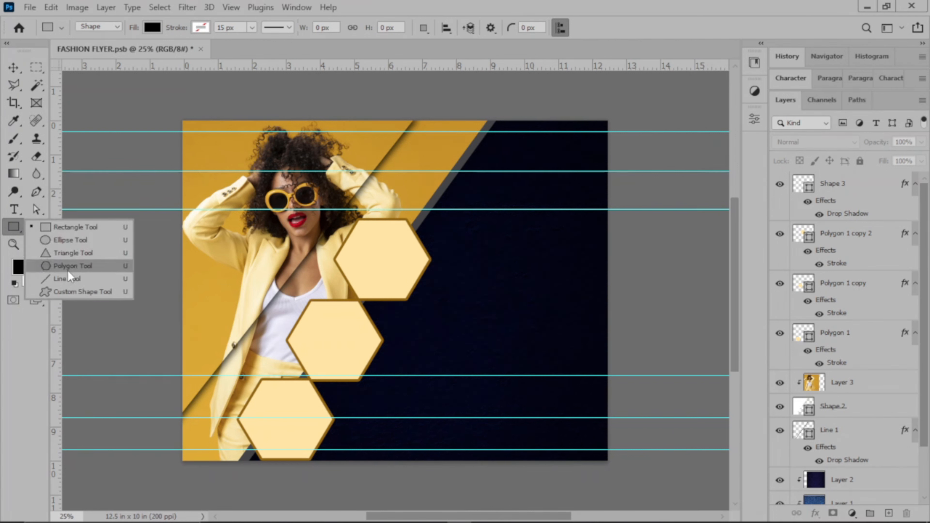
left_click(70, 277)
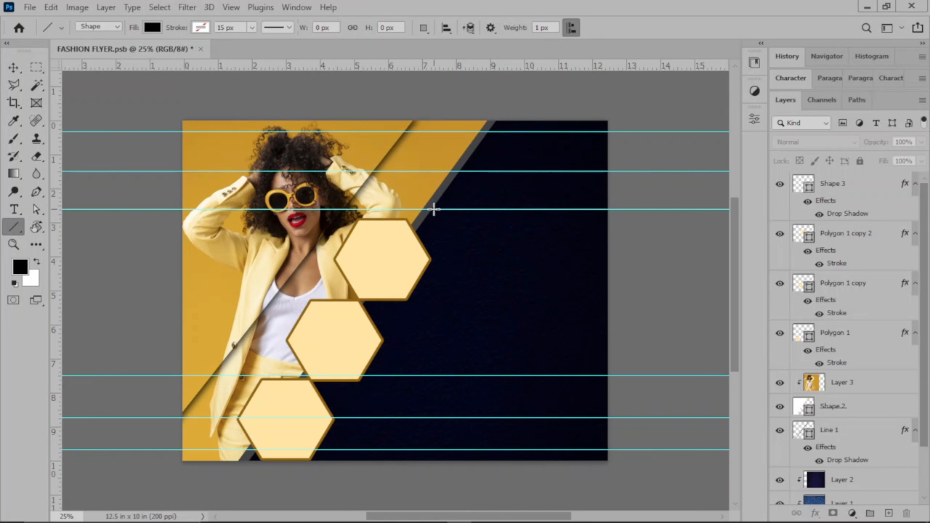
left_click_drag(434, 209, 593, 208)
Fill the line with the hexagons' pale yellow (ffe4a1) and set its height to 0.05 in
left_click(599, 258)
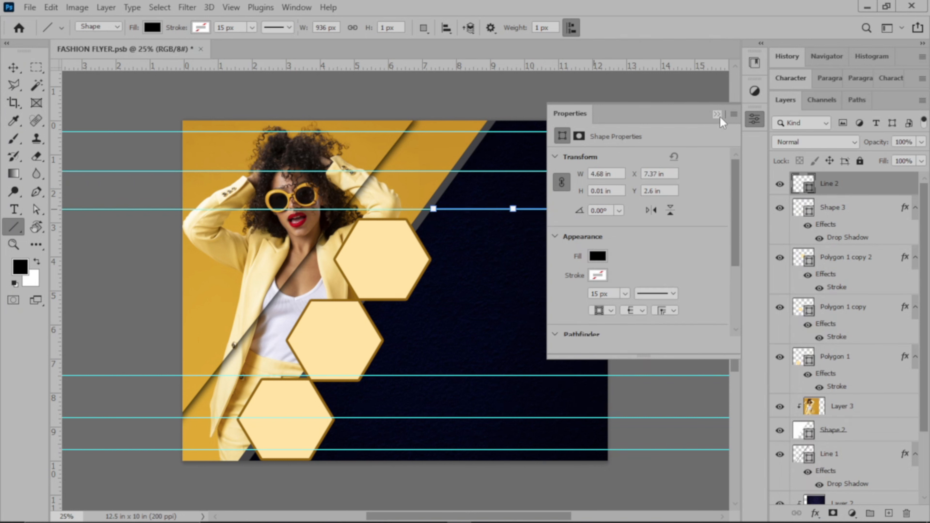
left_click(600, 256)
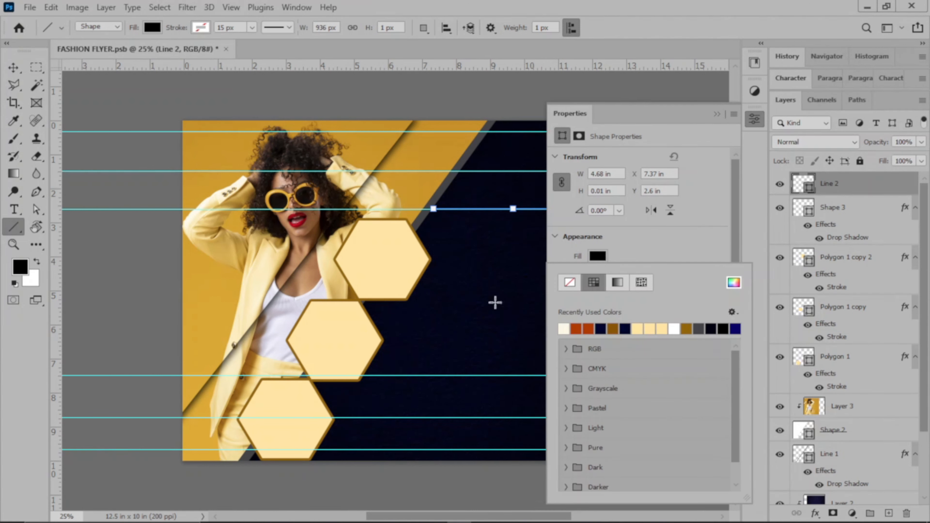
left_click(733, 282)
left_click(398, 252)
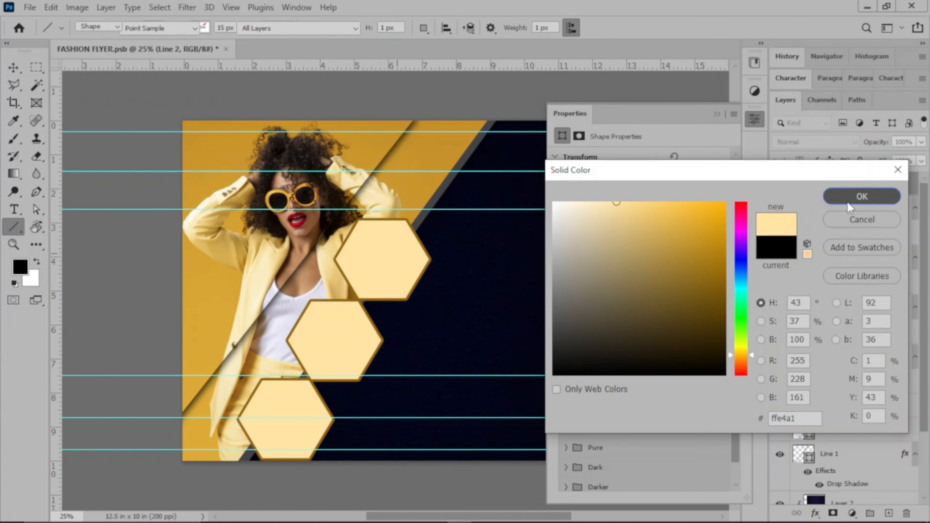
left_click(849, 202)
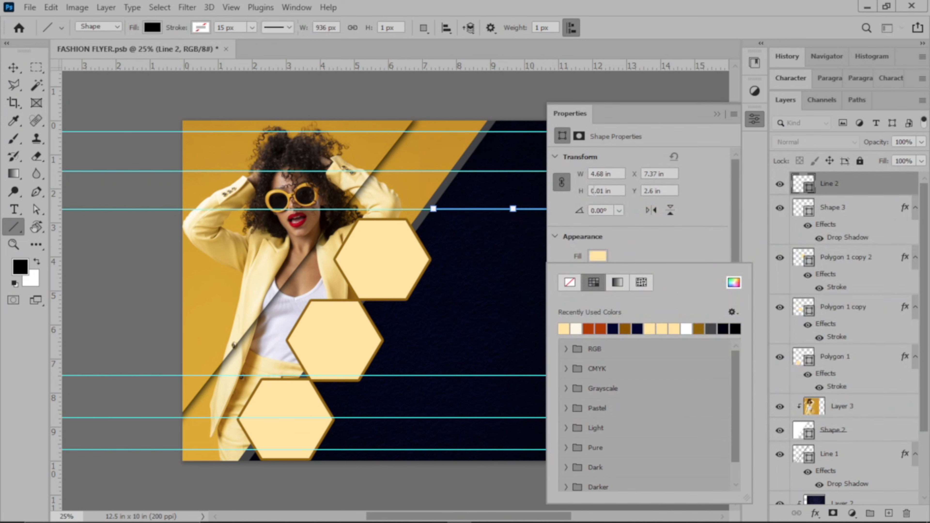
left_click(580, 196)
left_click_drag(580, 196, 585, 197)
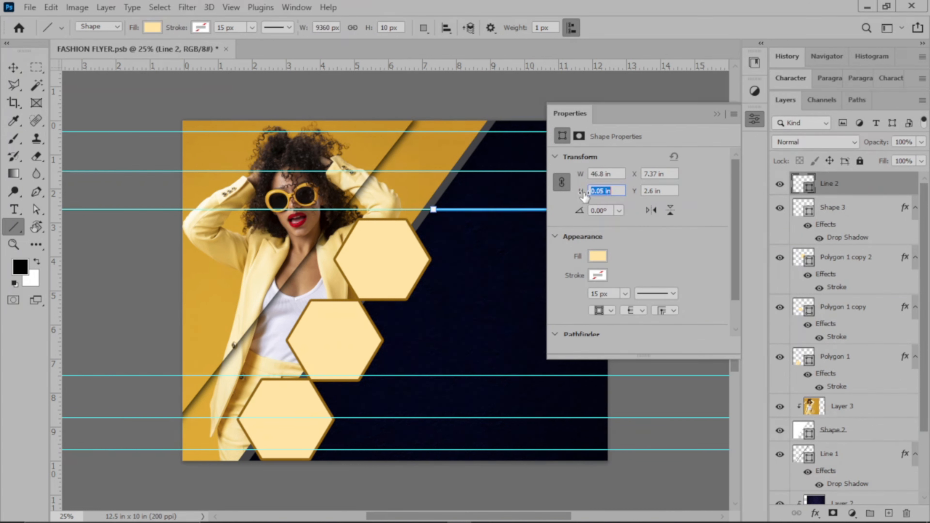
left_click(717, 114)
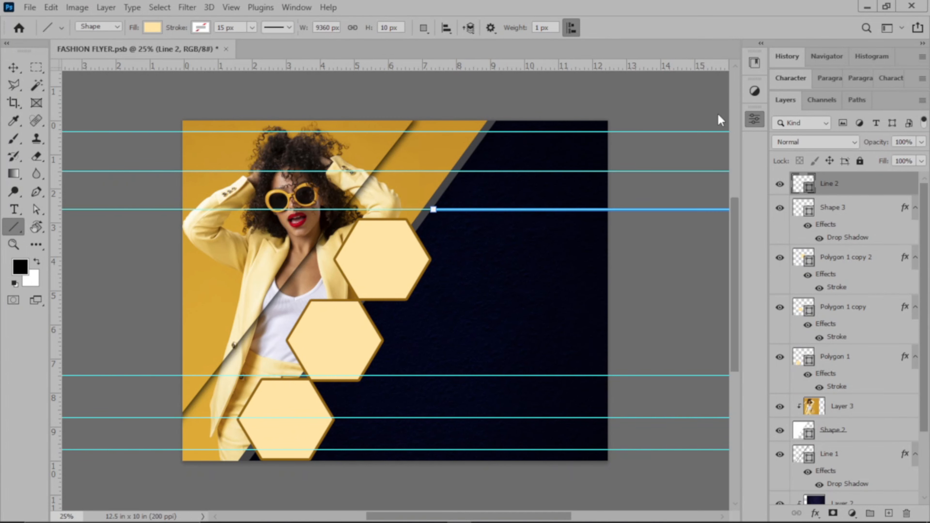
left_click(14, 67)
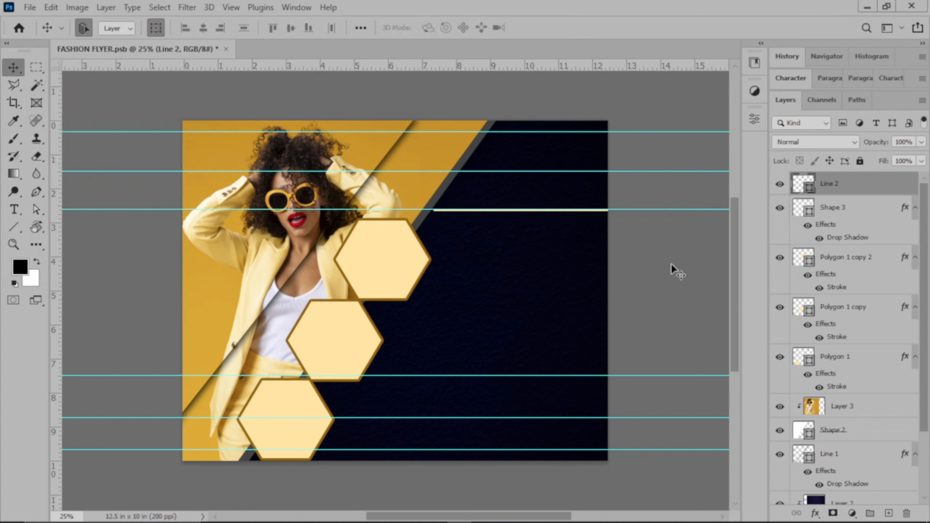
Nudge the pale-yellow line slightly to the right
left_click(624, 248)
left_click_drag(531, 210, 548, 187)
left_click(545, 214)
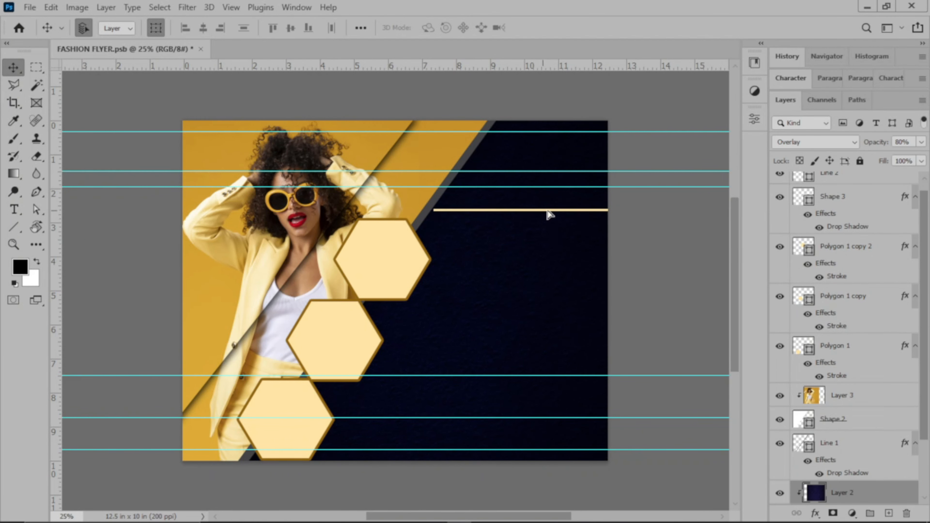
left_click(552, 212)
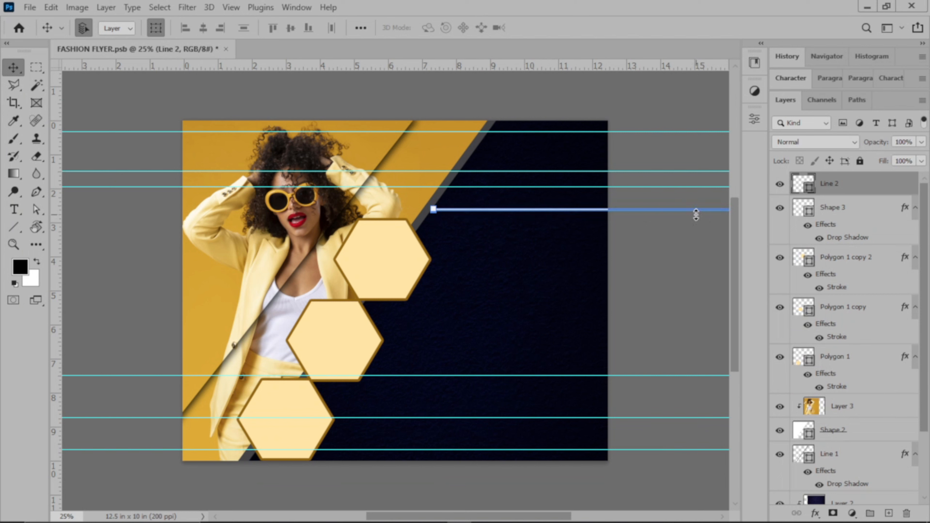
key("shift+Right")
key("shift+Right")
key("shift+Right")
key("shift+Right")
key("shift+Right")
left_click(693, 248)
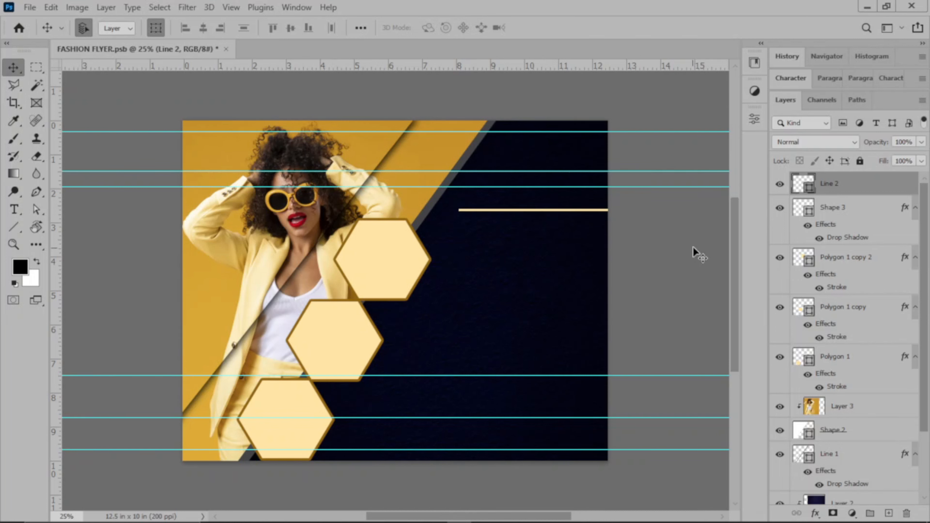
Duplicate the line, move the copy down near the flyer's bottom, and align a guide to the top line
left_click(846, 185)
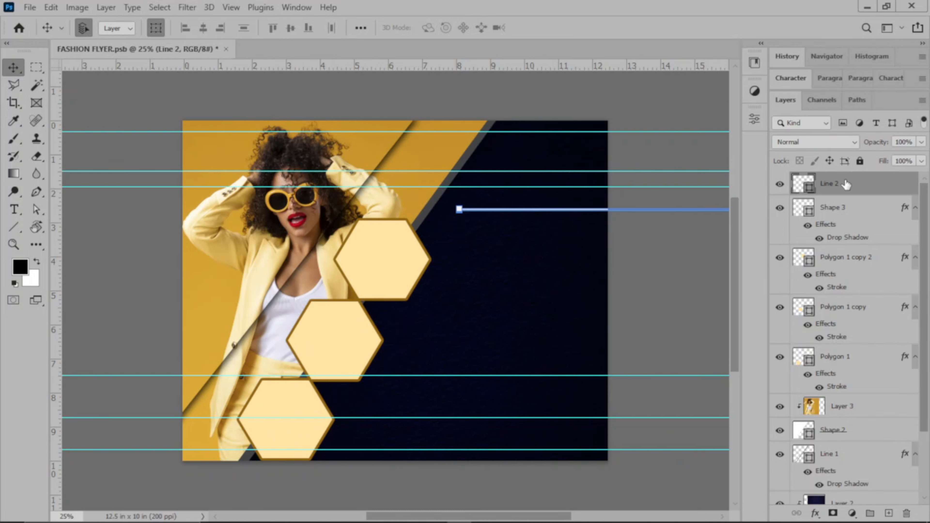
key("ctrl")
key("ctrl+j")
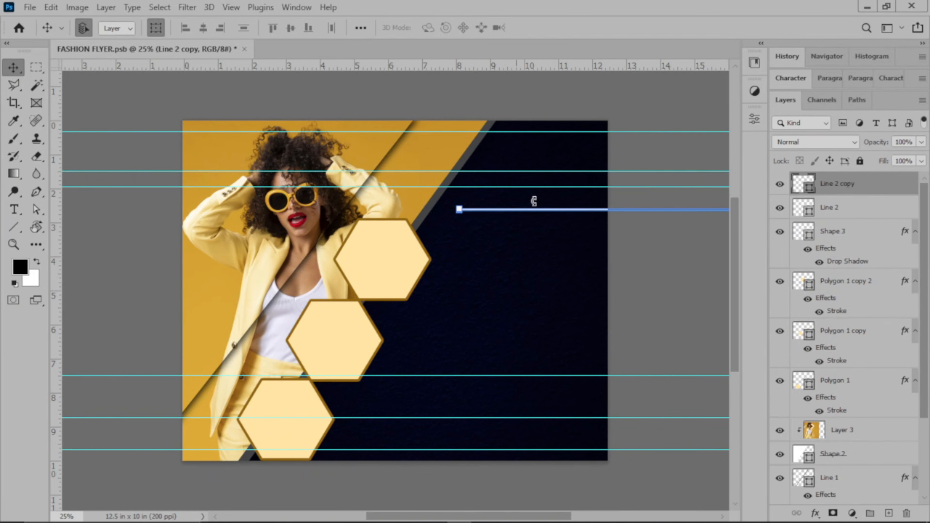
left_click_drag(543, 215, 441, 419)
left_click(677, 258)
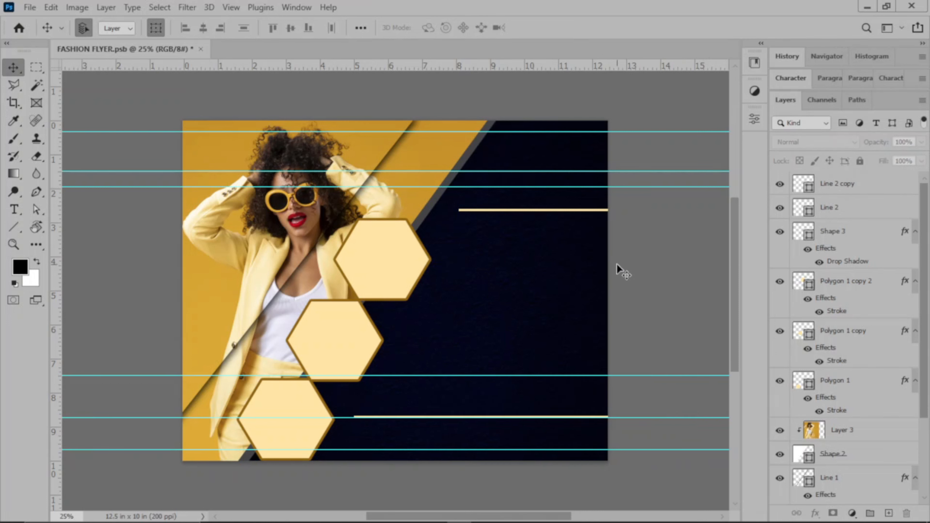
left_click_drag(613, 187, 617, 210)
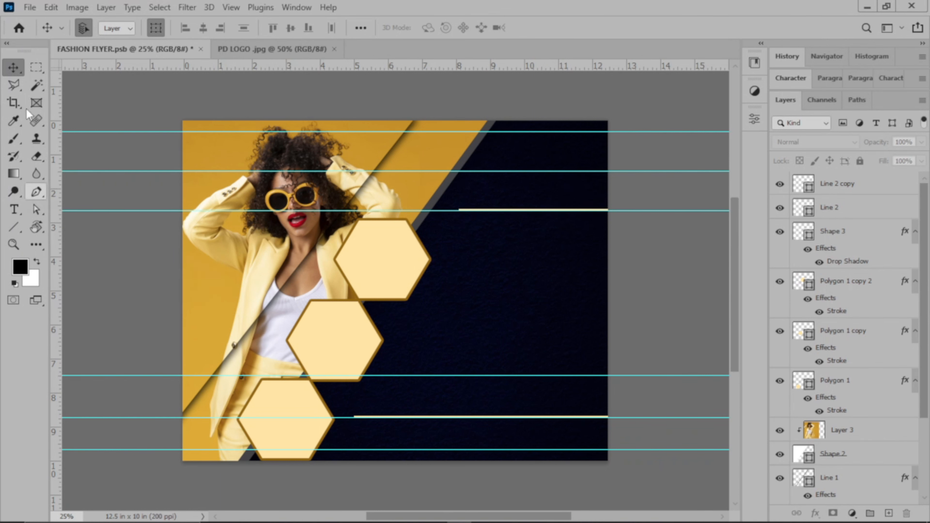
Draw a small 148 px circle near the top of the navy panel
left_click(19, 231)
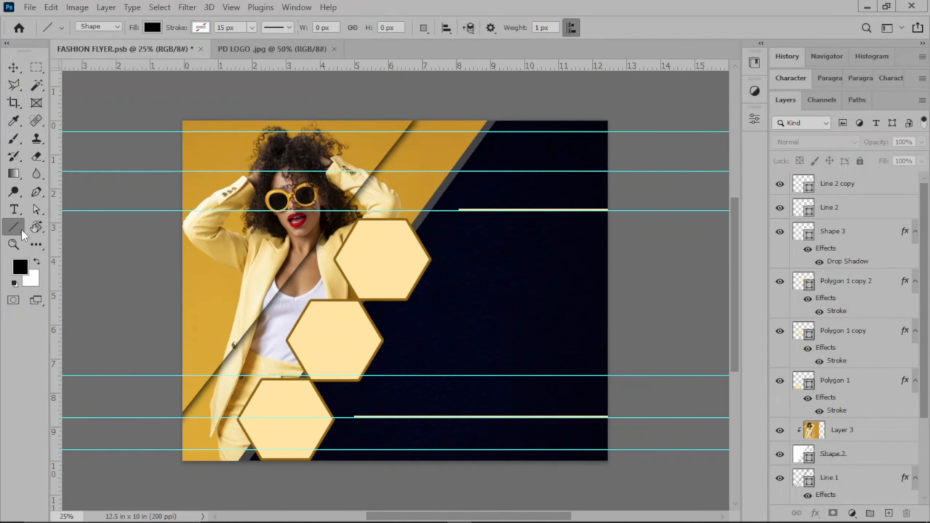
right_click(21, 231)
left_click(55, 238)
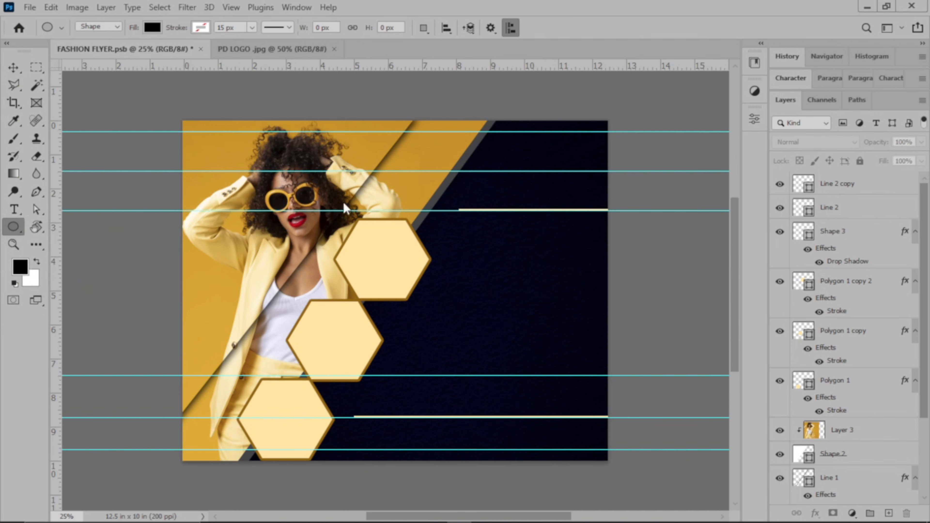
right_click(14, 227)
left_click(94, 242)
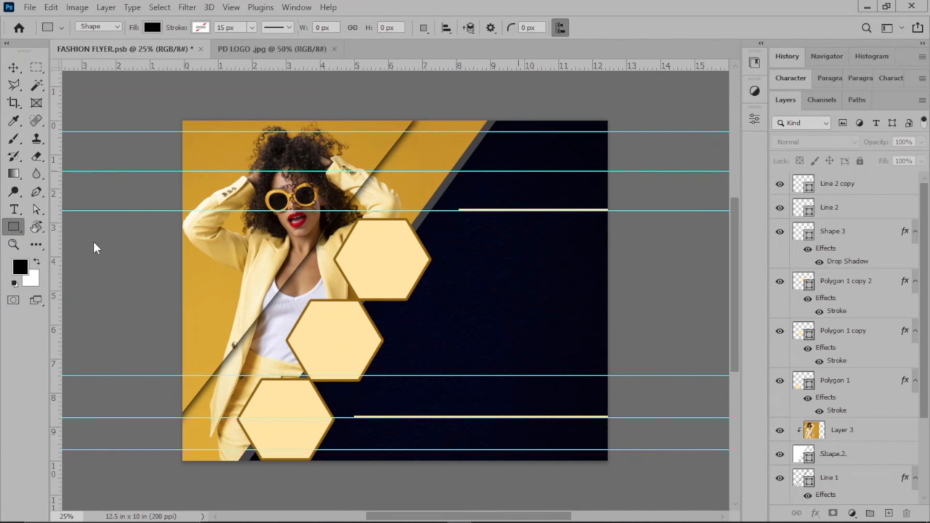
key("shift+u")
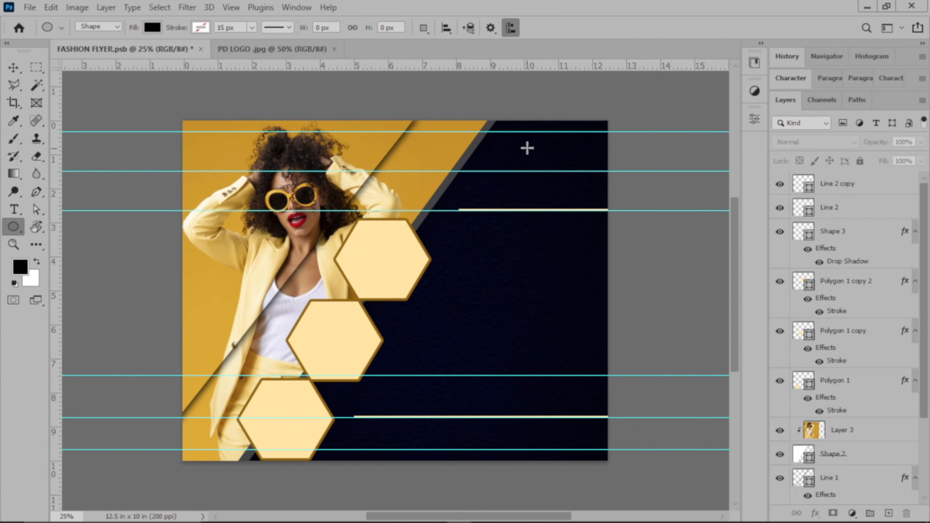
left_click_drag(515, 145, 541, 172)
left_click_drag(541, 172, 540, 171)
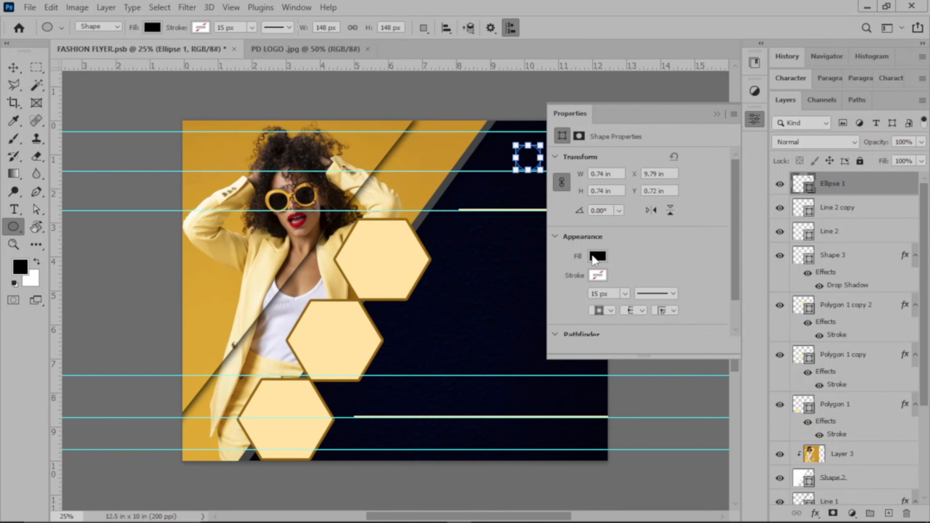
Fill the circle with pale yellow ffe4a1, then dismiss Properties and the Create Ellipse dialog
left_click(598, 256)
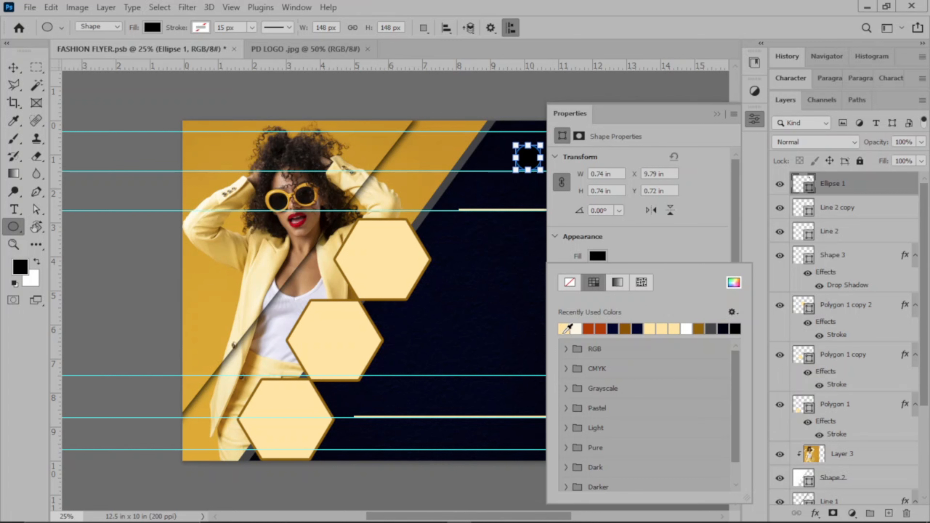
left_click(566, 329)
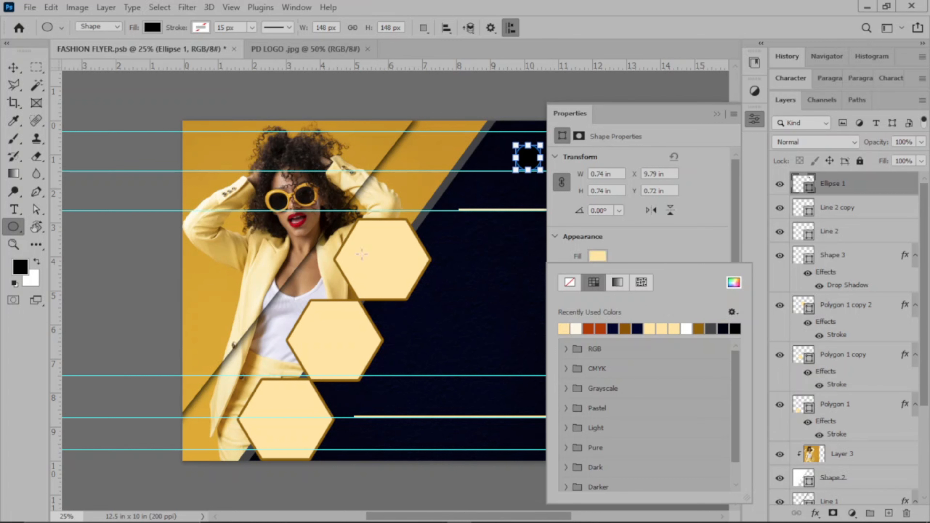
left_click(734, 284)
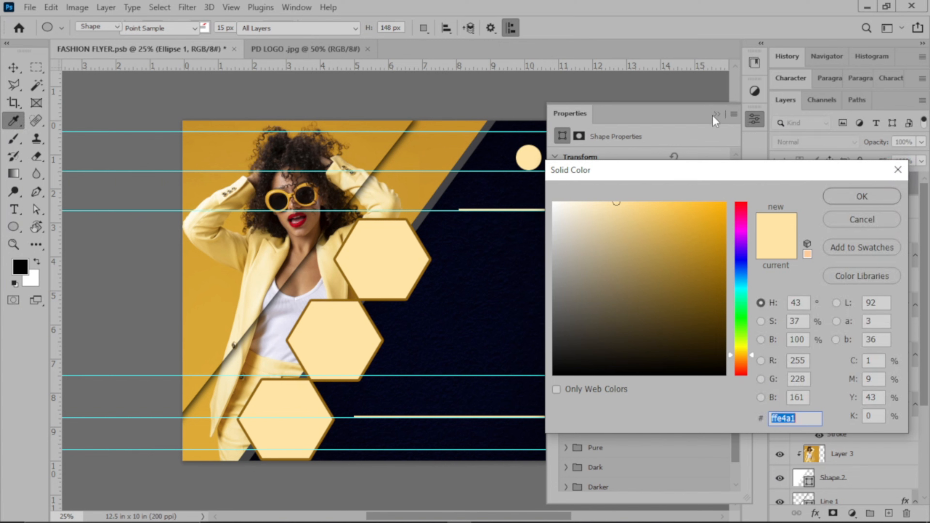
key("Return")
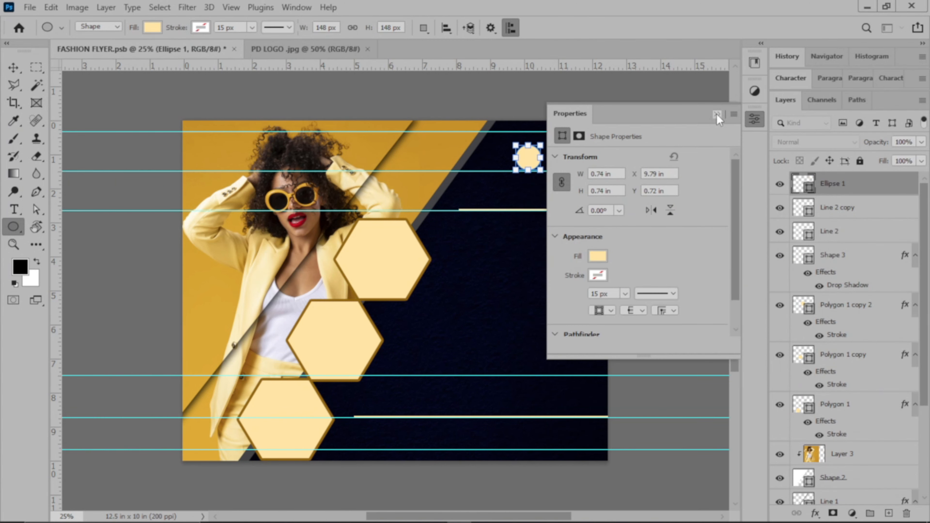
left_click(717, 114)
left_click(488, 104)
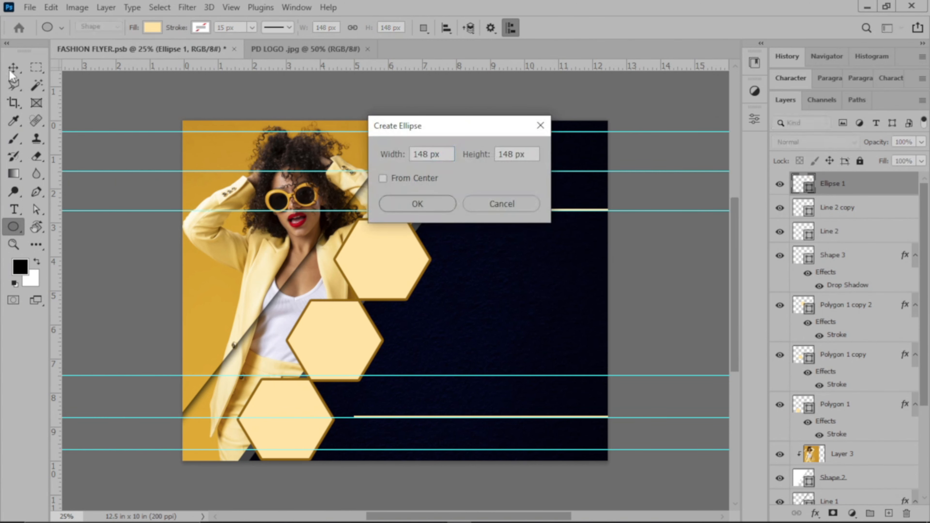
left_click(519, 205)
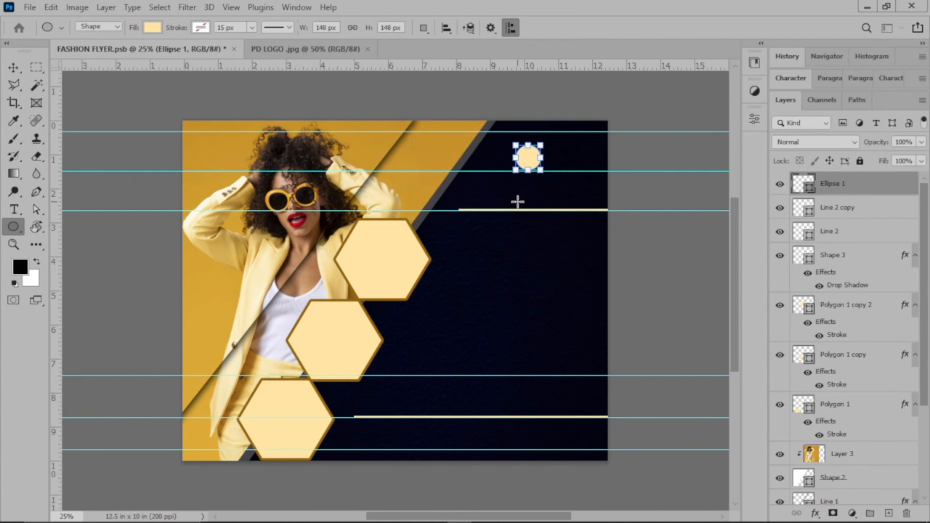
left_click(14, 72)
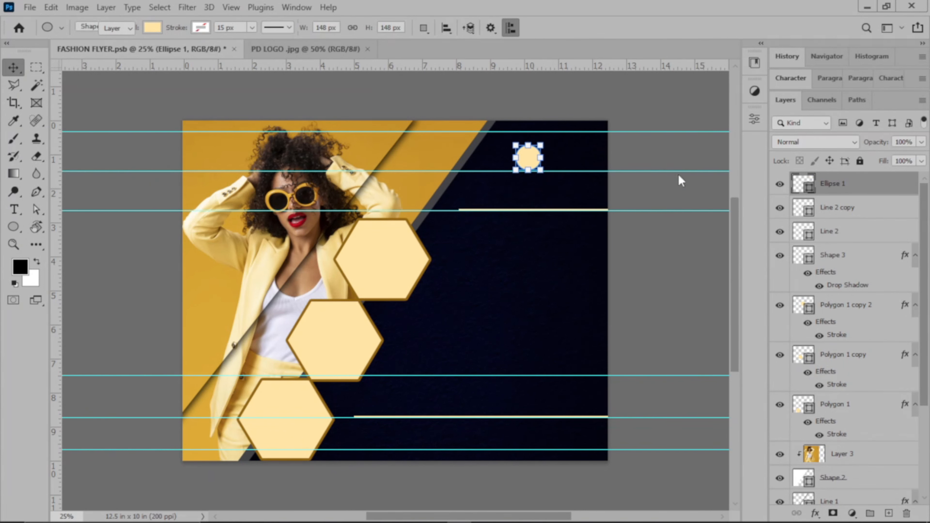
Shift Ellipse 1 slightly right and scale it to about 157% (roughly 1.16 in wide)
left_click(668, 151)
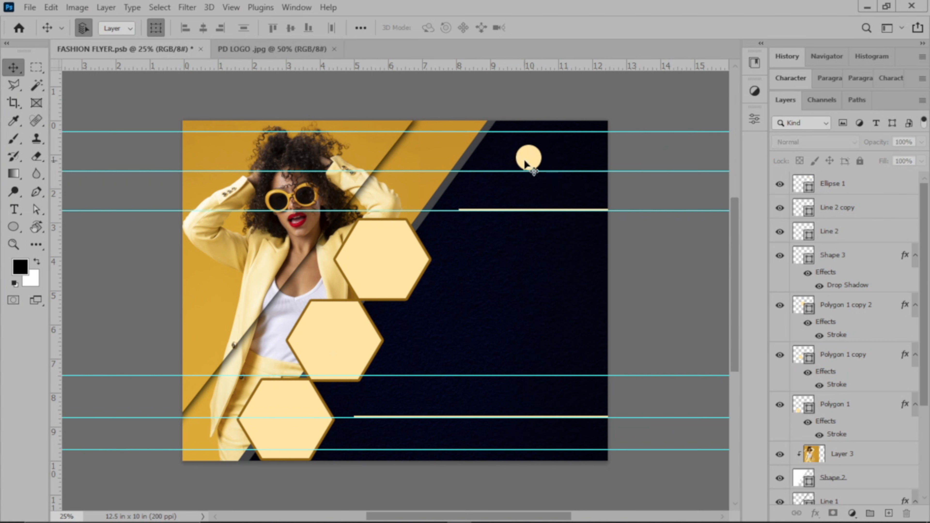
left_click(535, 157)
left_click_drag(545, 162, 547, 162)
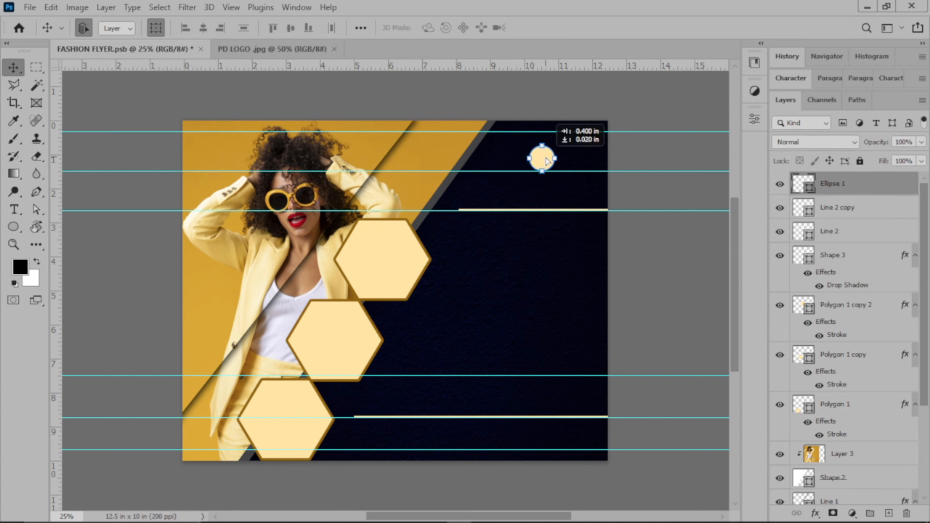
left_click(671, 167)
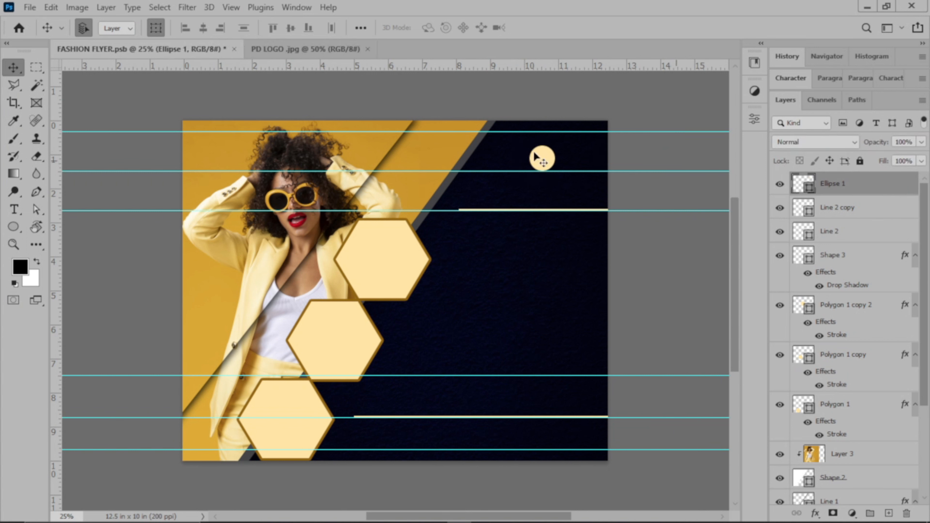
left_click(540, 159)
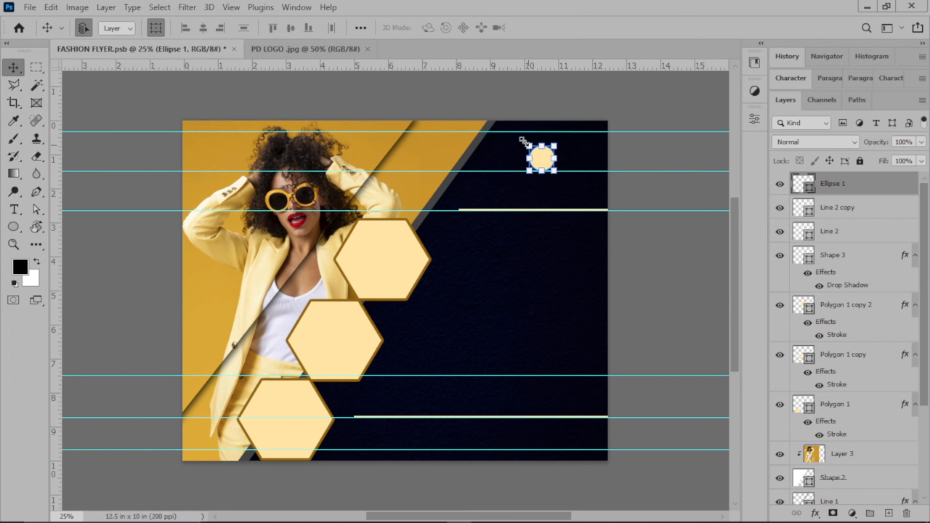
left_click_drag(513, 132, 513, 131)
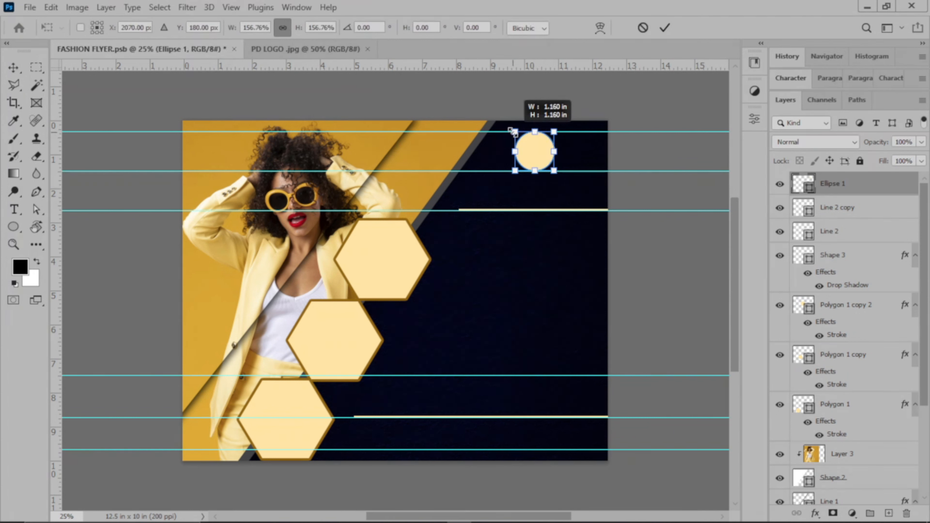
left_click(665, 28)
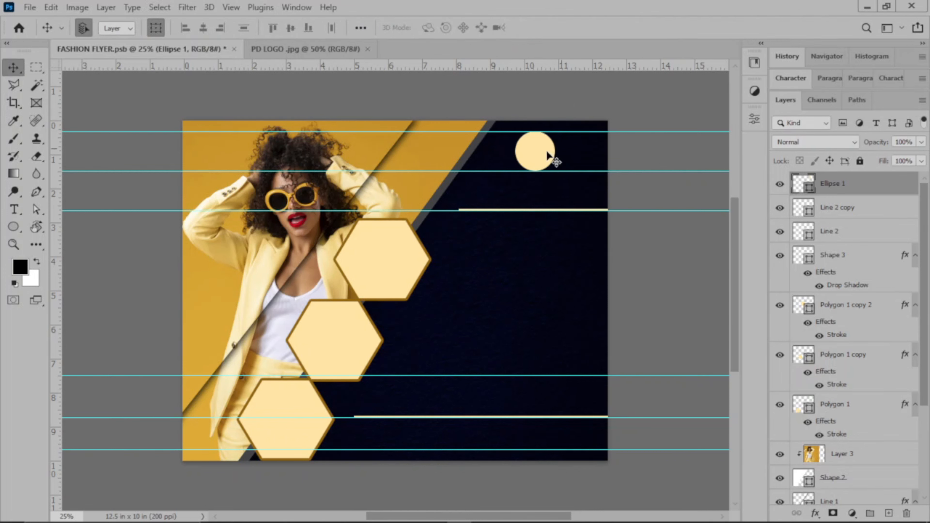
left_click_drag(546, 151, 548, 152)
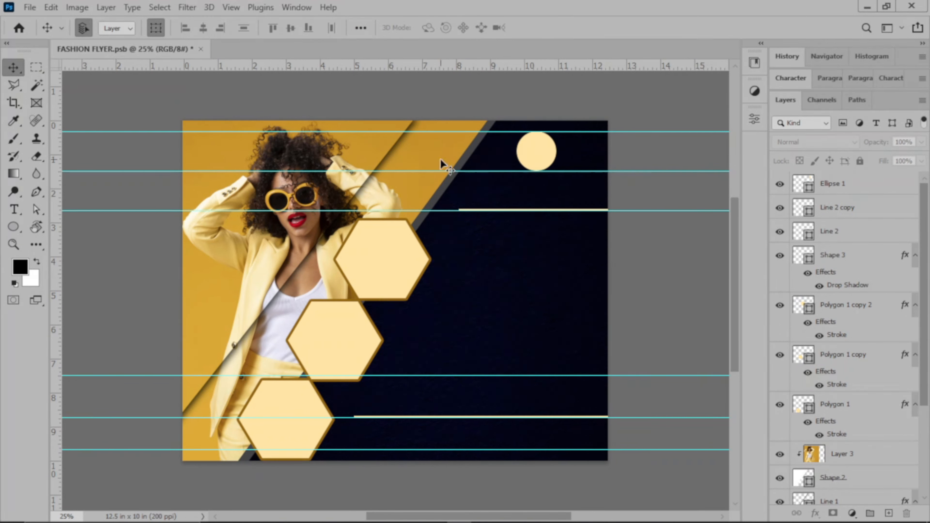
Open PD LOGO png.png via File > Open
left_click(24, 12)
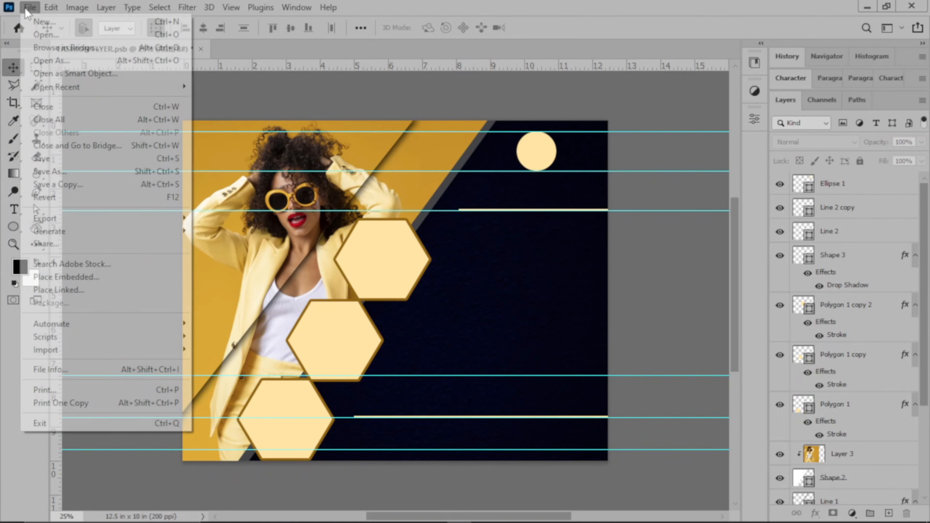
left_click(41, 35)
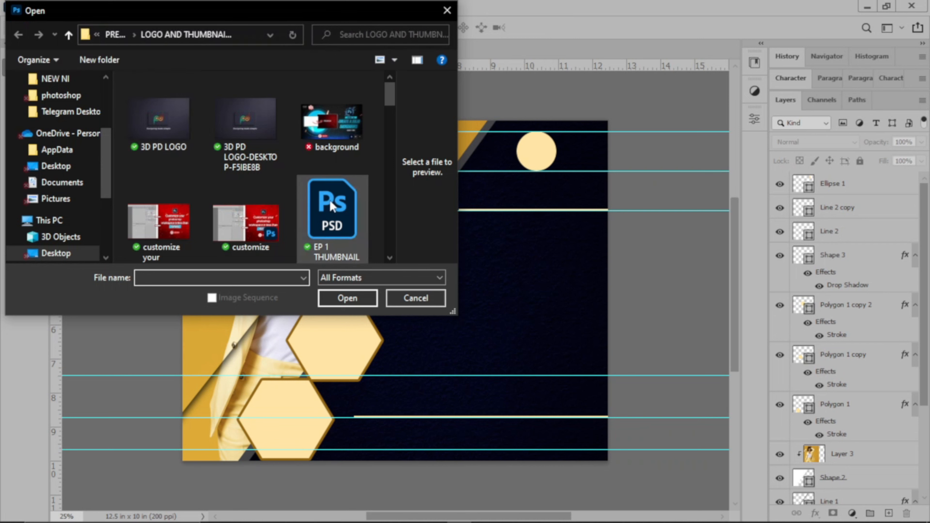
scroll(323, 203, "down", 8)
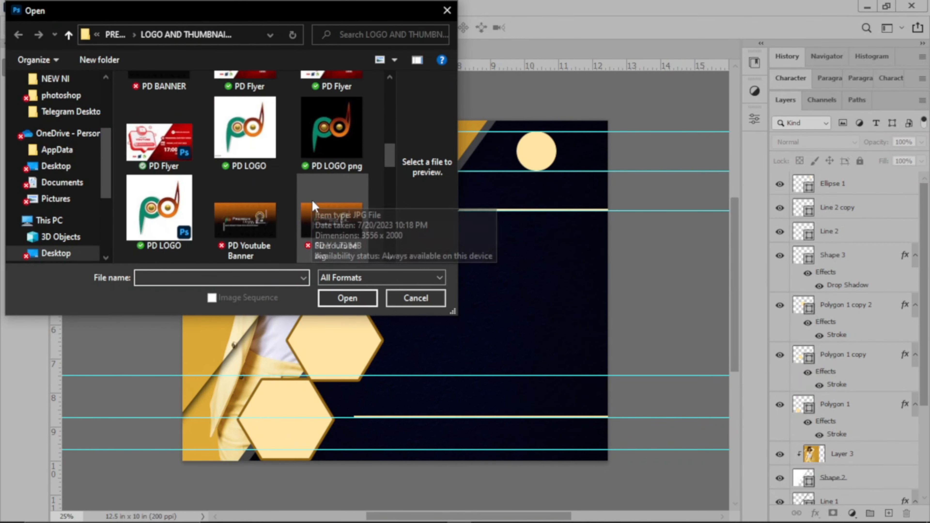
left_click(334, 131)
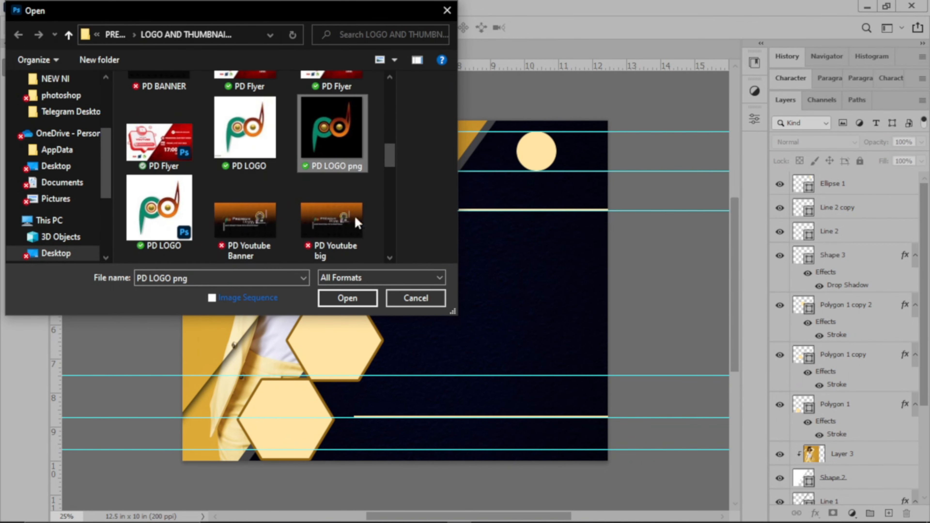
left_click(347, 298)
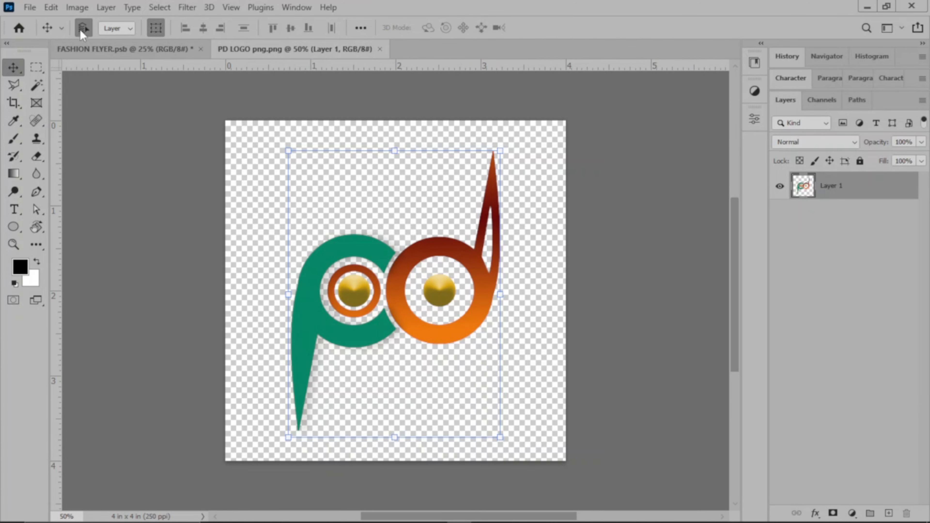
Bring the pd logo into the flyer and shrink it toward the yellow circle's size
left_click(93, 44)
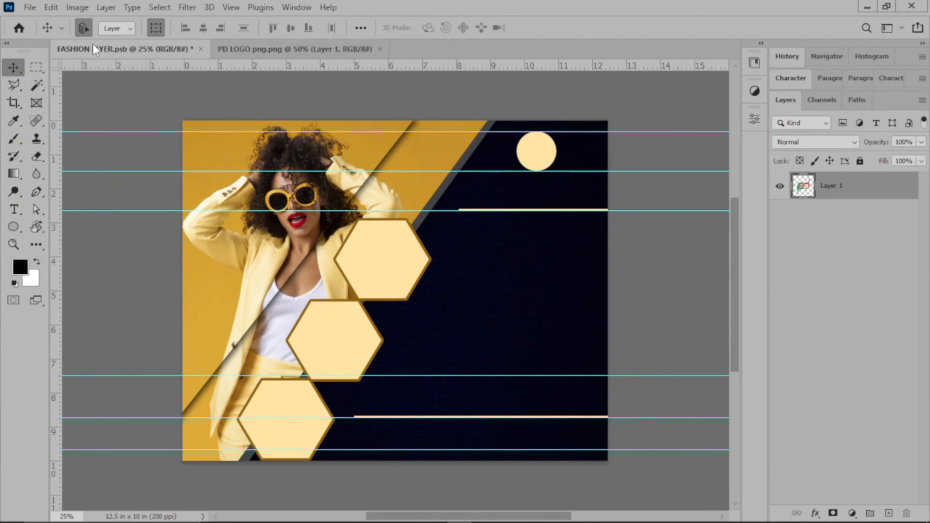
left_click(531, 151)
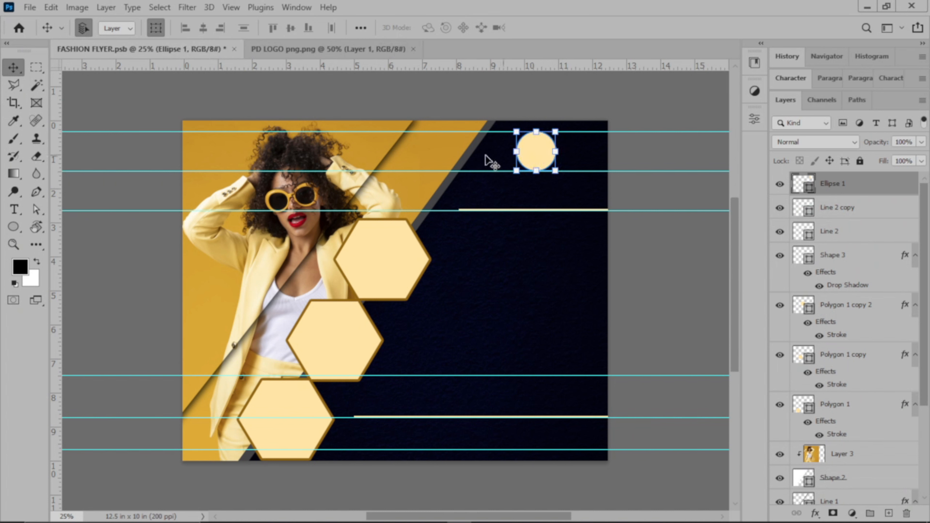
left_click(278, 48)
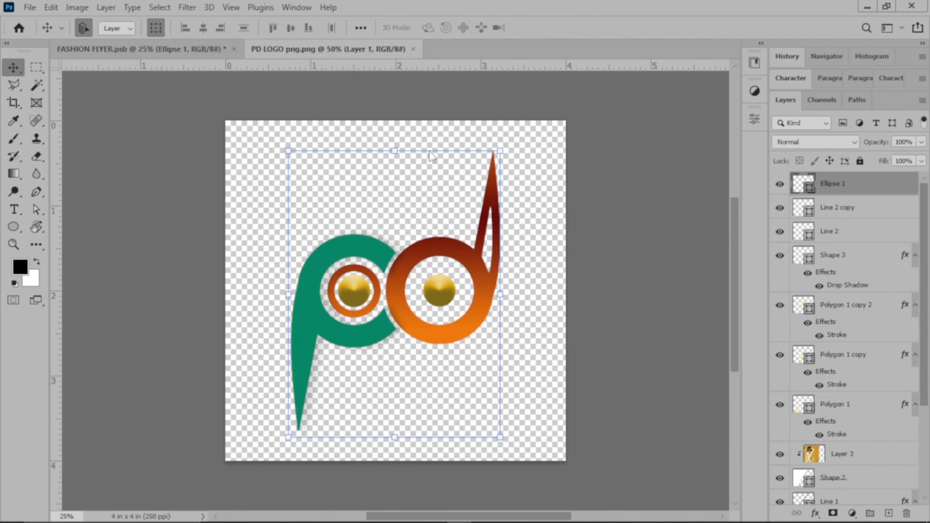
left_click_drag(413, 267, 532, 148)
left_click_drag(582, 218, 546, 161)
left_click_drag(564, 110, 537, 151)
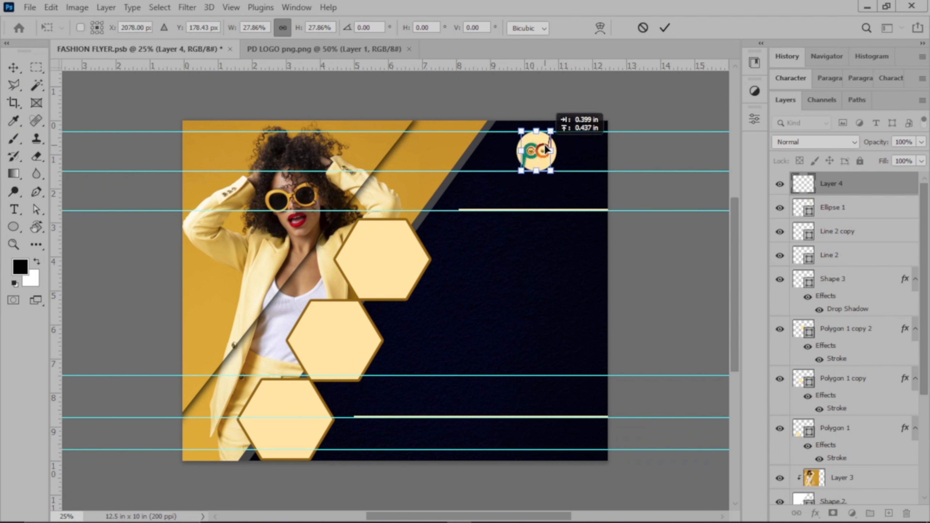
left_click(665, 27)
Clip the logo (Layer 4) to Ellipse 1 and scale it to 88%
left_click(668, 88)
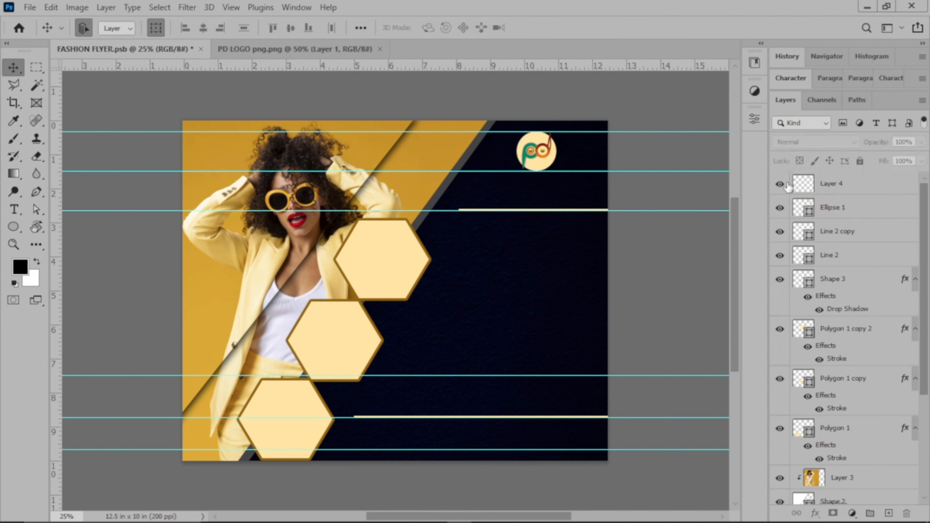
left_click(840, 194)
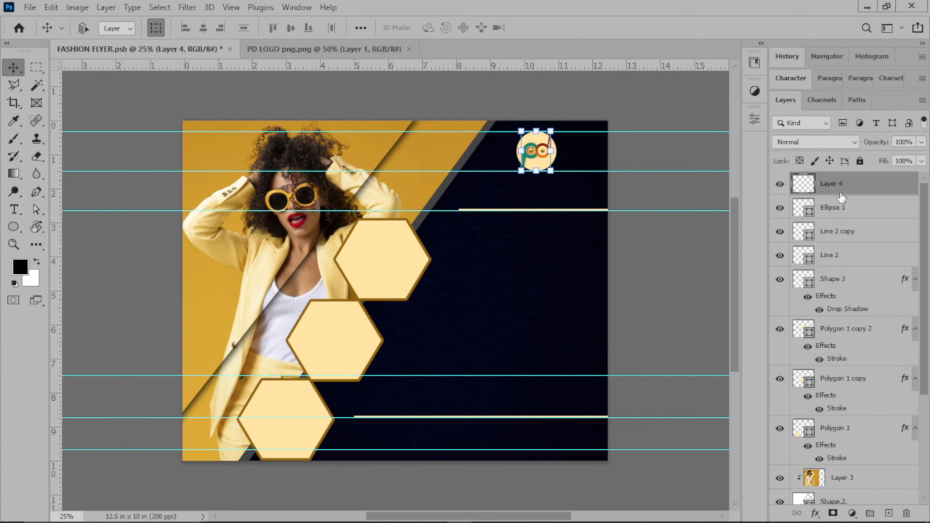
left_click_drag(842, 197, 840, 188)
left_click(841, 189, "alt")
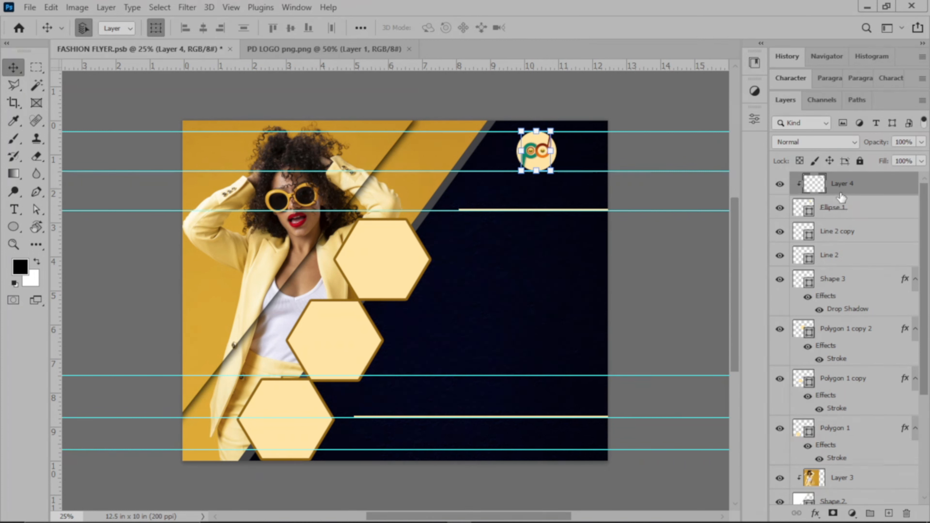
left_click_drag(551, 130, 537, 150)
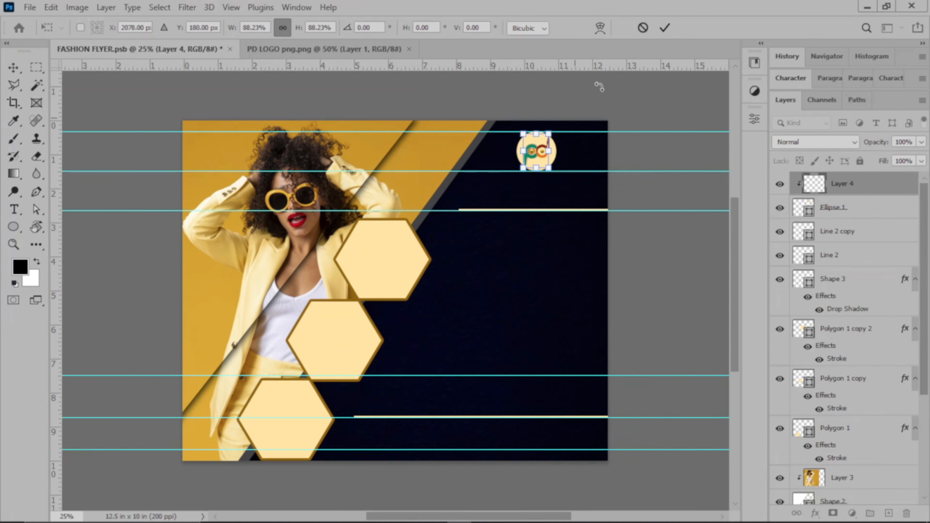
left_click(664, 27)
left_click(656, 106)
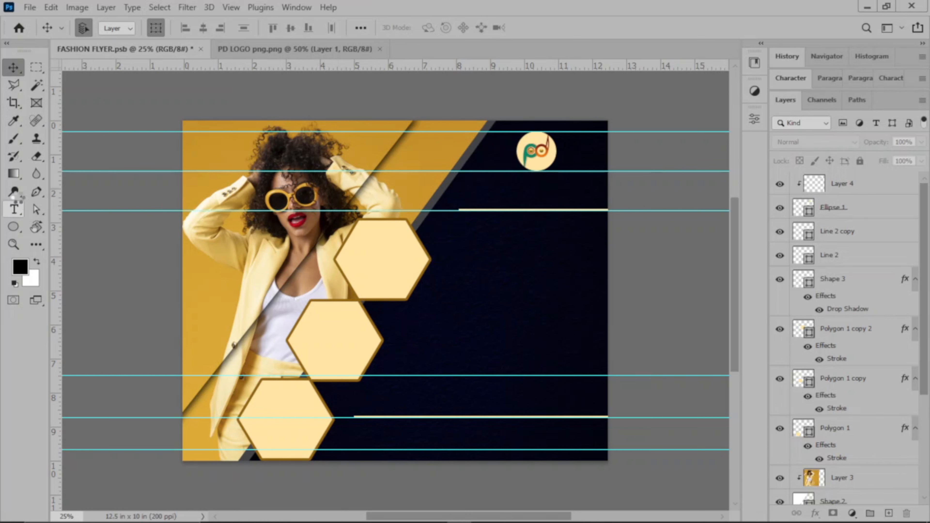
Type the white 'PREMIUM FASHION' heading on the navy panel and centre it under the logo
left_click(13, 210)
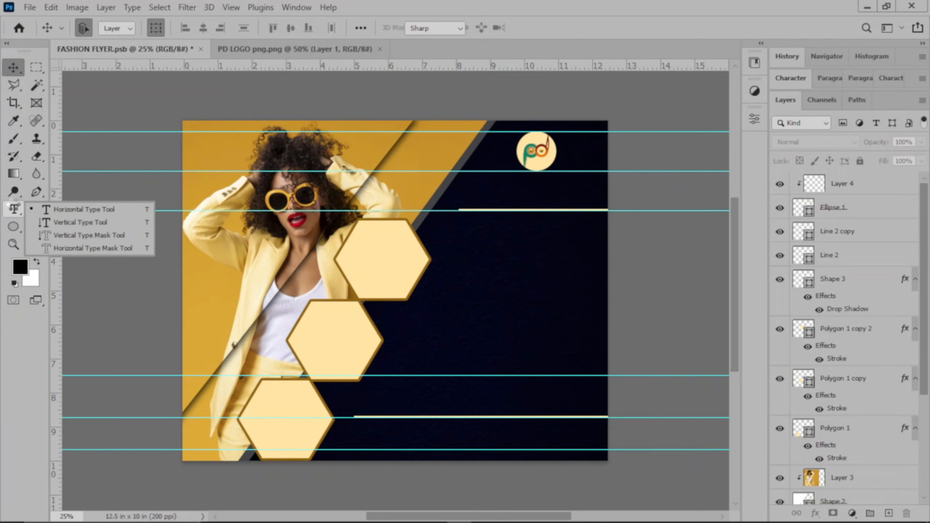
left_click(102, 210)
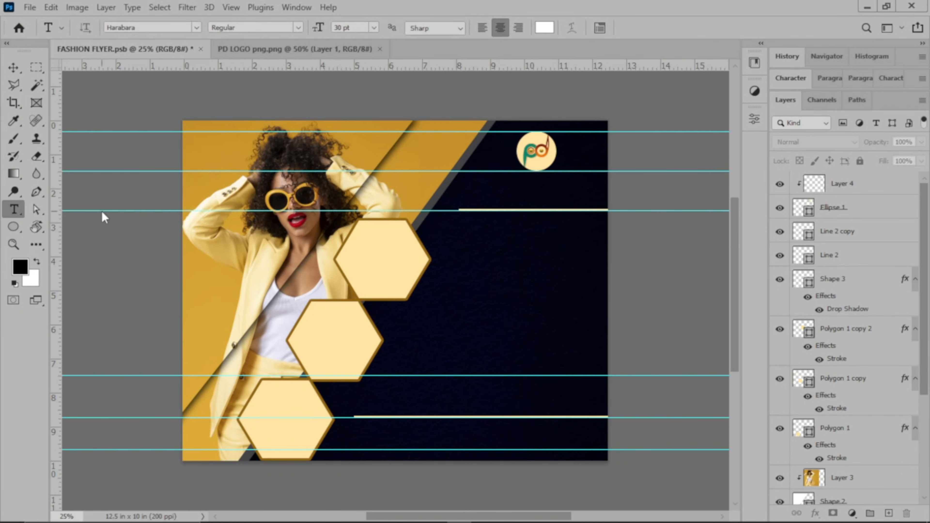
left_click(492, 187)
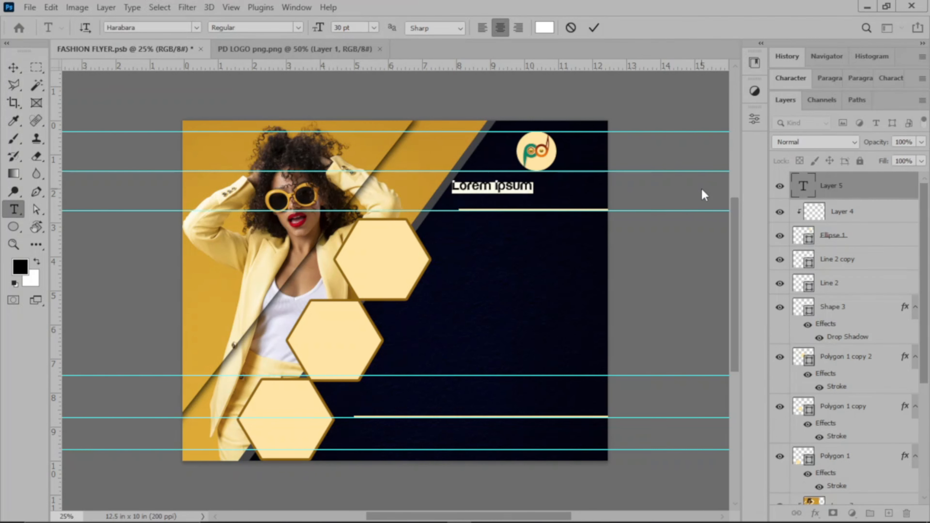
type("PBE")
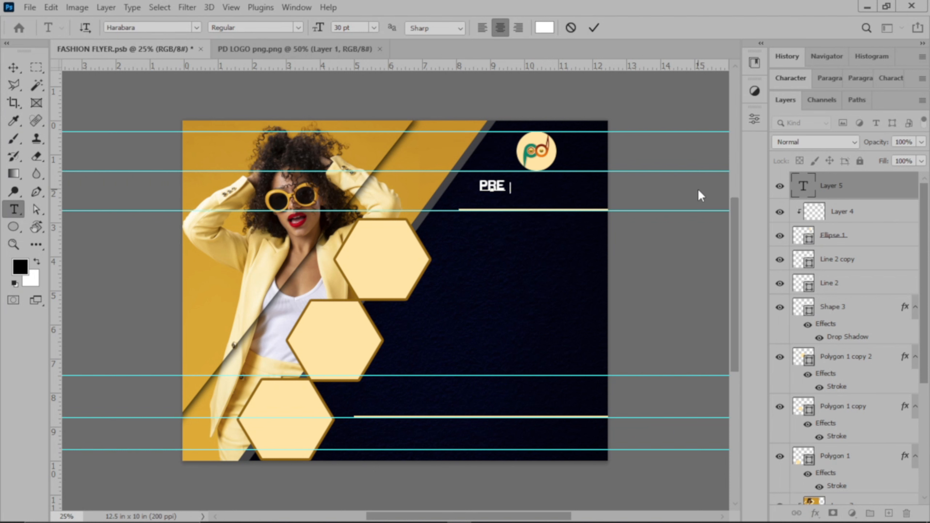
type("MIUM FA")
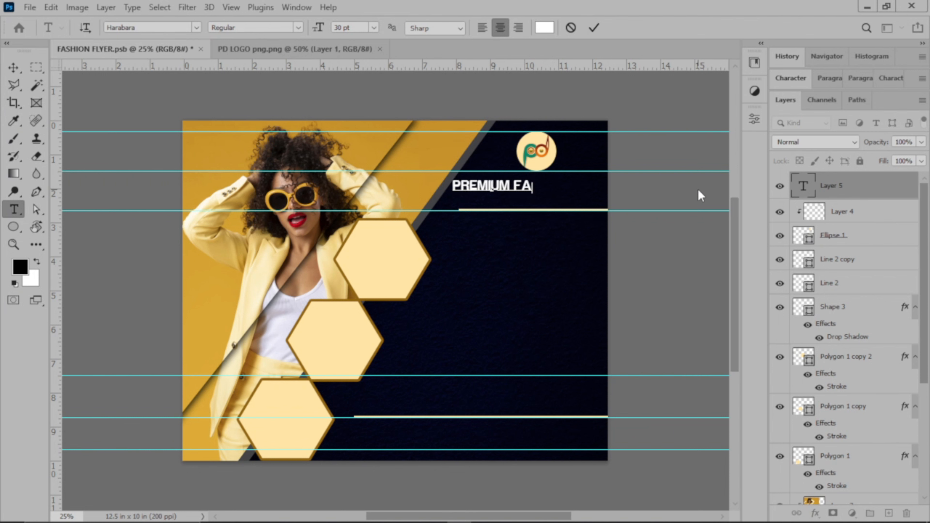
type("SHIO")
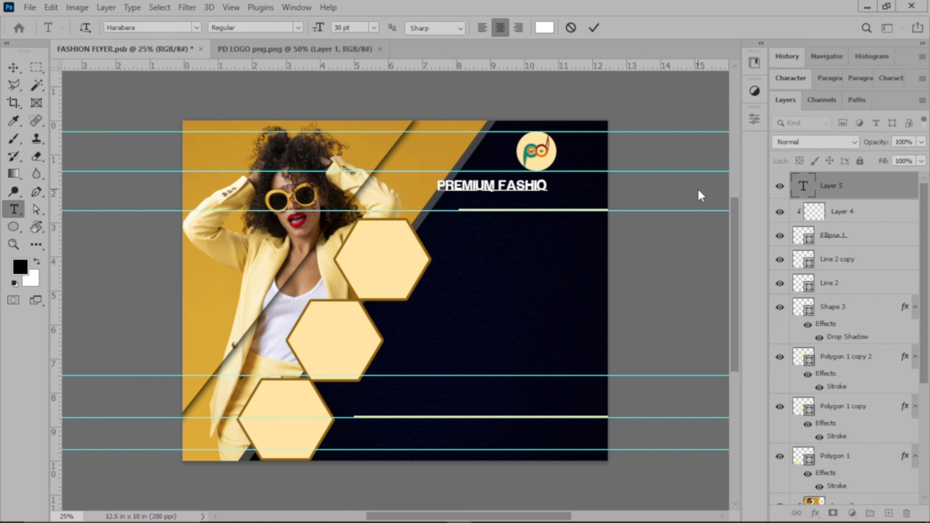
type("N")
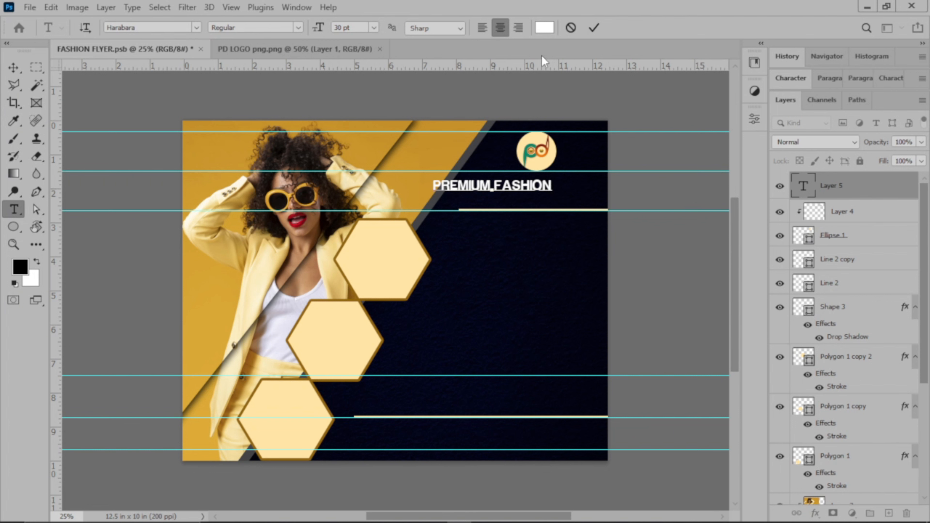
left_click(593, 27)
key("v")
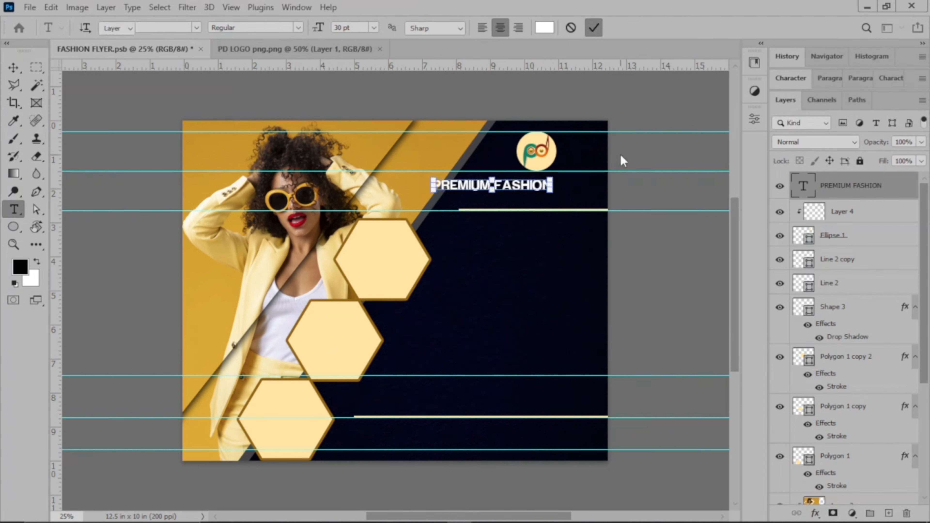
left_click_drag(521, 180, 562, 190)
left_click(612, 153)
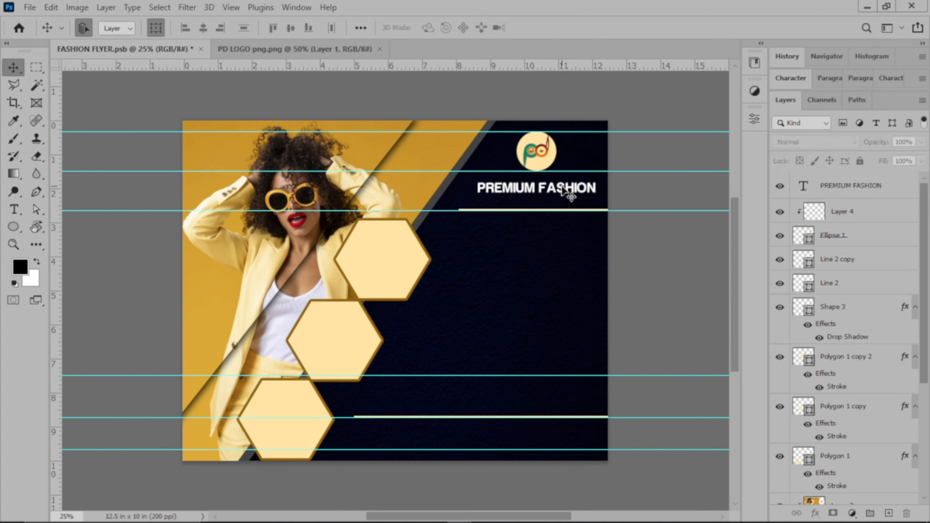
Duplicate the PREMIUM FASHION heading and nudge the copy just below it
left_click(562, 184)
left_click(645, 156)
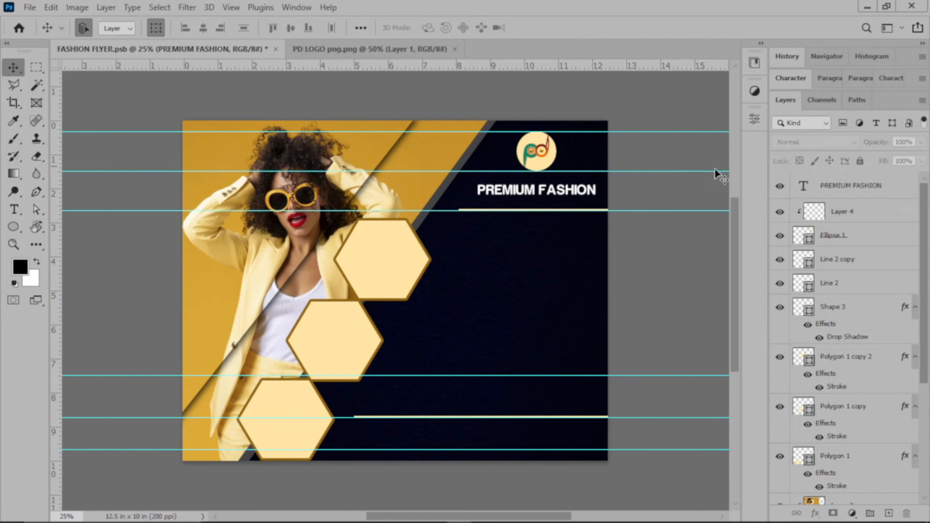
left_click(845, 189)
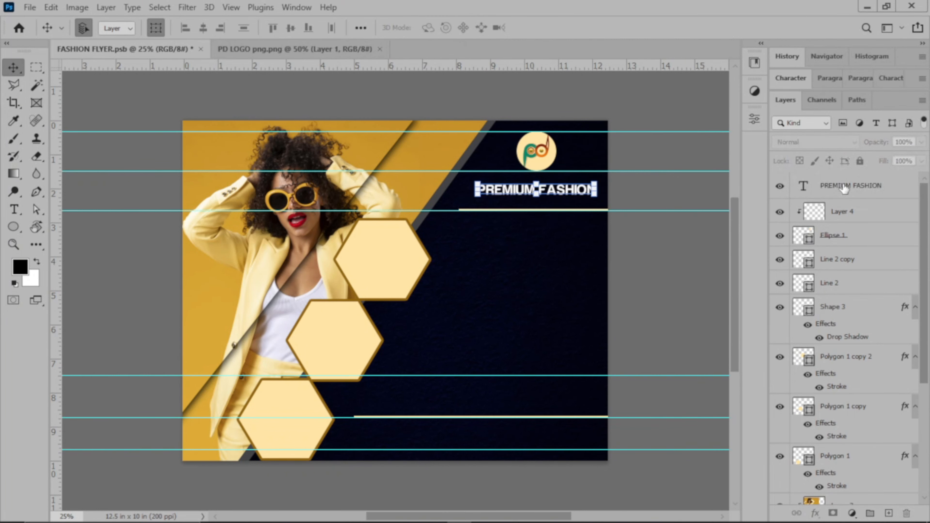
left_click(844, 189)
key("ctrl+j")
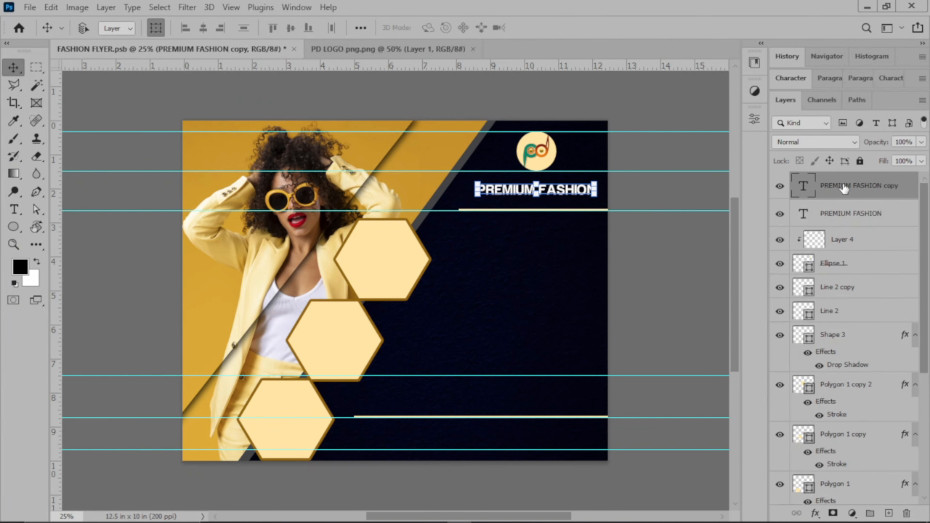
key("shift+Down")
key("shift+Down")
key("shift+Down")
key("shift+Down")
key("shift+Down")
key("shift+Down")
key("shift+Down")
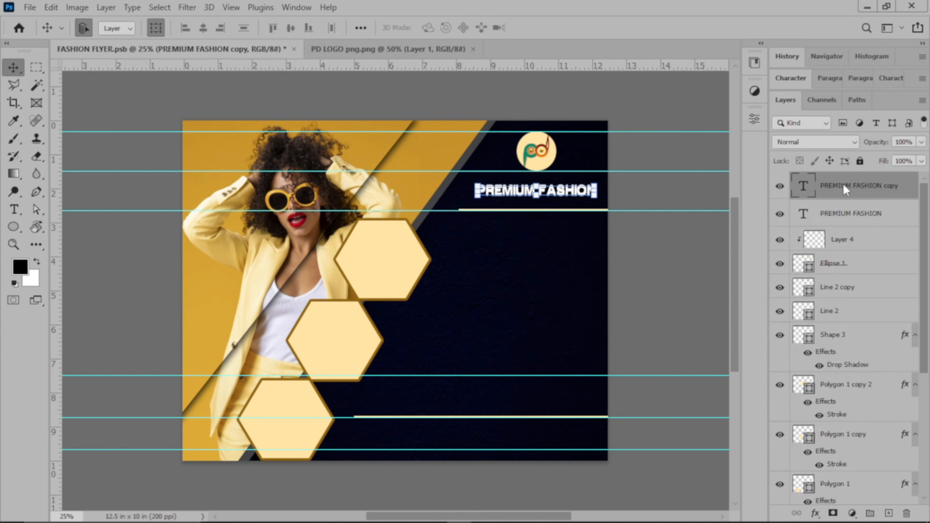
key("shift+Down")
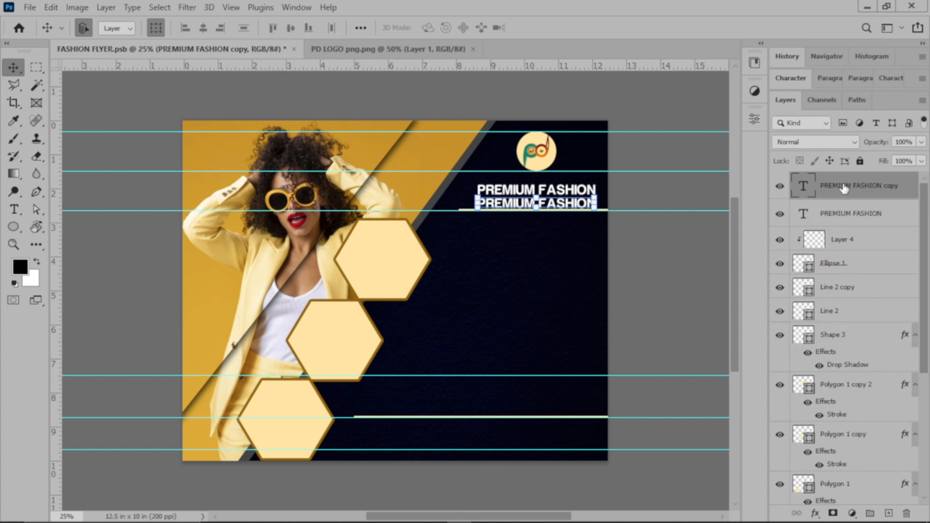
key("shift+Up")
Retype the copied heading as 'Designing made simple'
key("t")
left_click(517, 203)
key("ctrl+a")
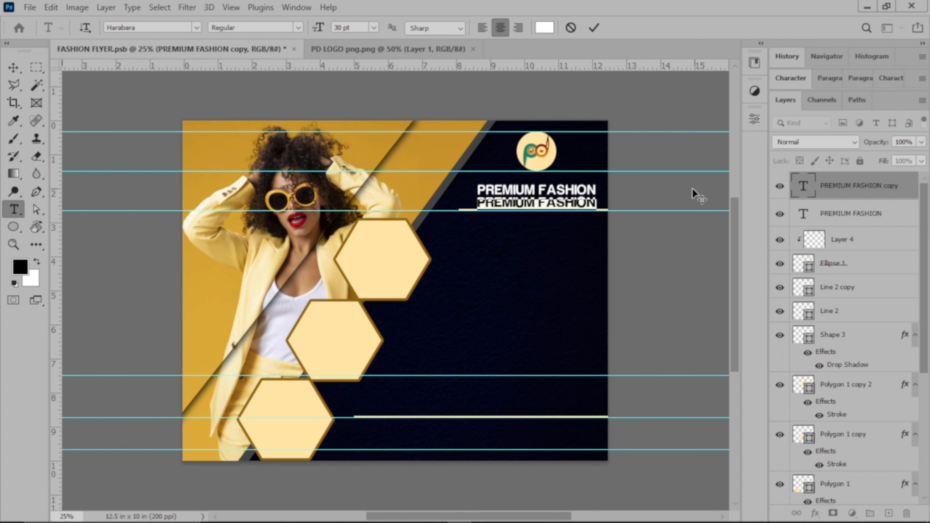
type("Des")
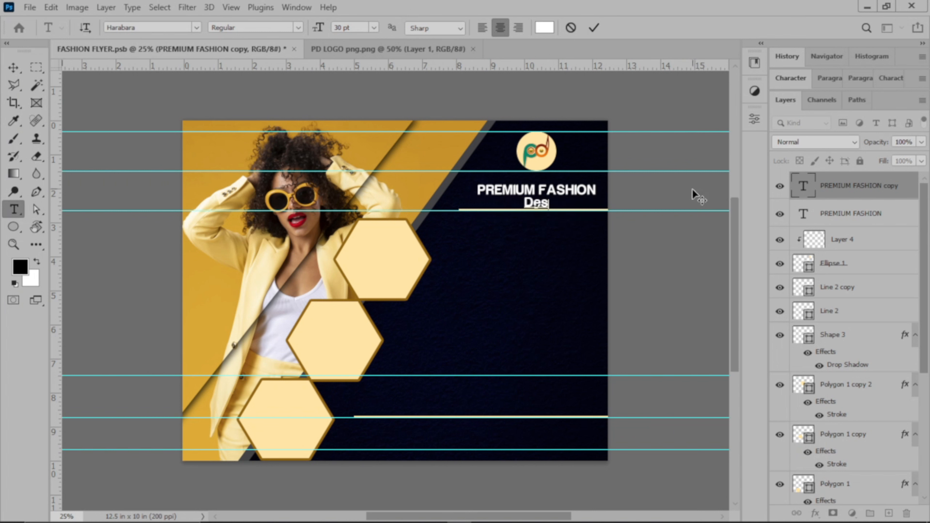
type("ignin")
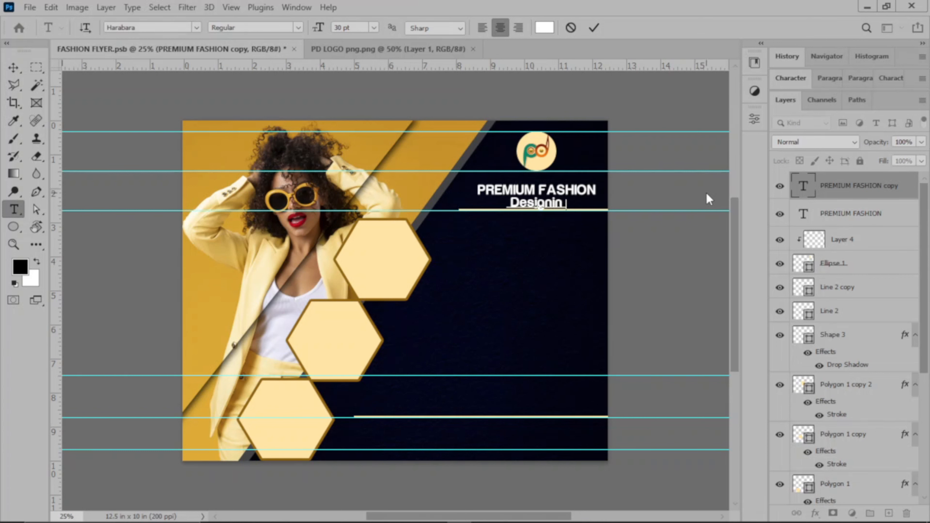
type("g ")
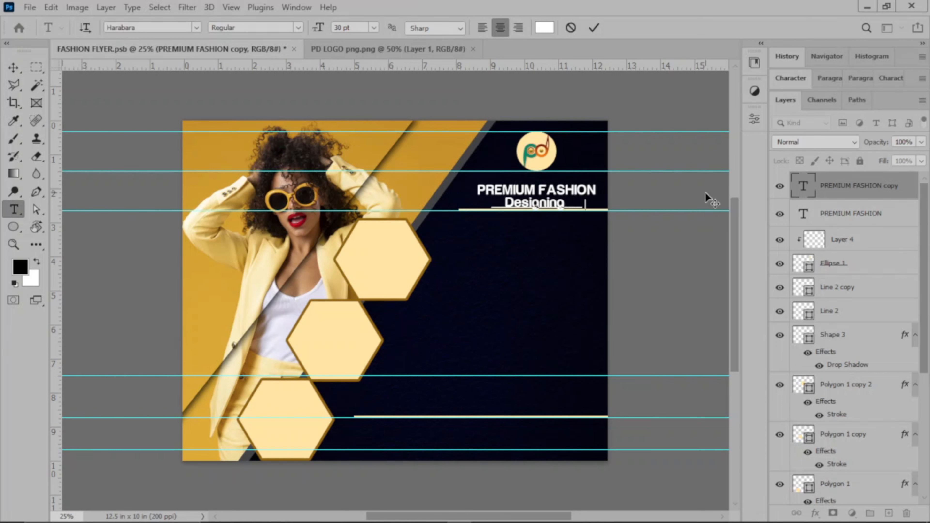
type("made sim")
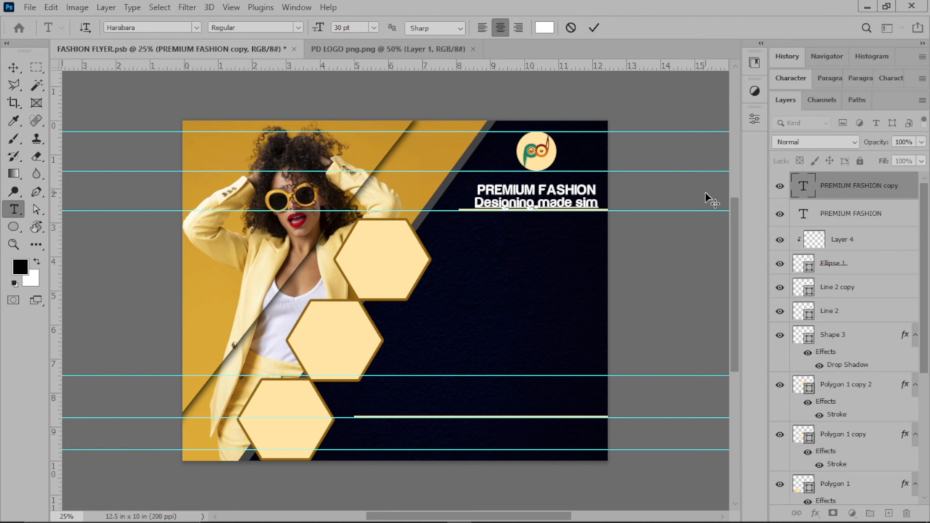
type("ple")
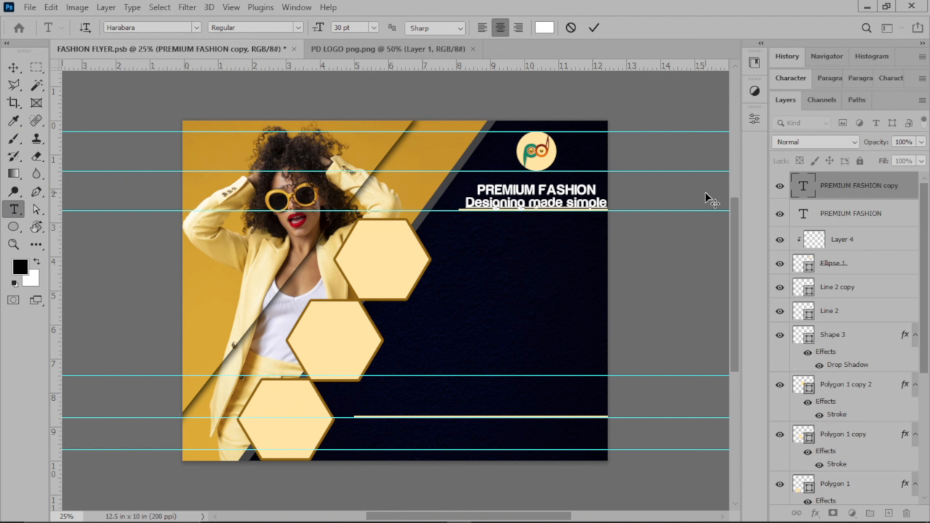
key("ctrl+a")
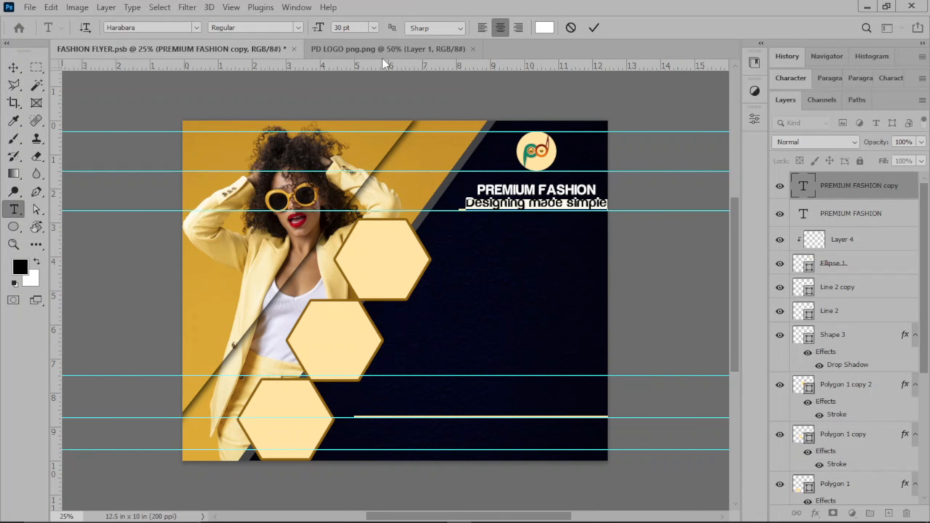
left_click(375, 28)
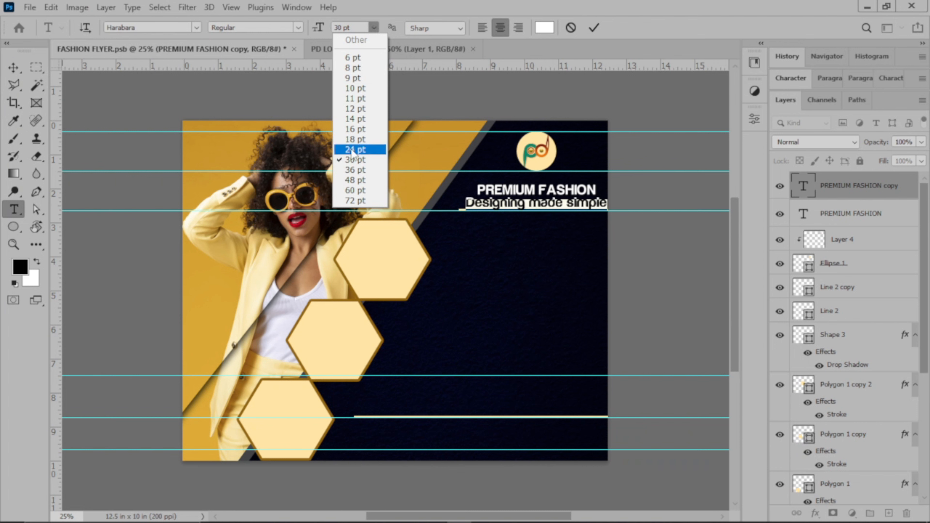
Set 'Designing made simple' to 20 pt and nudge it up beneath the heading
left_click(355, 140)
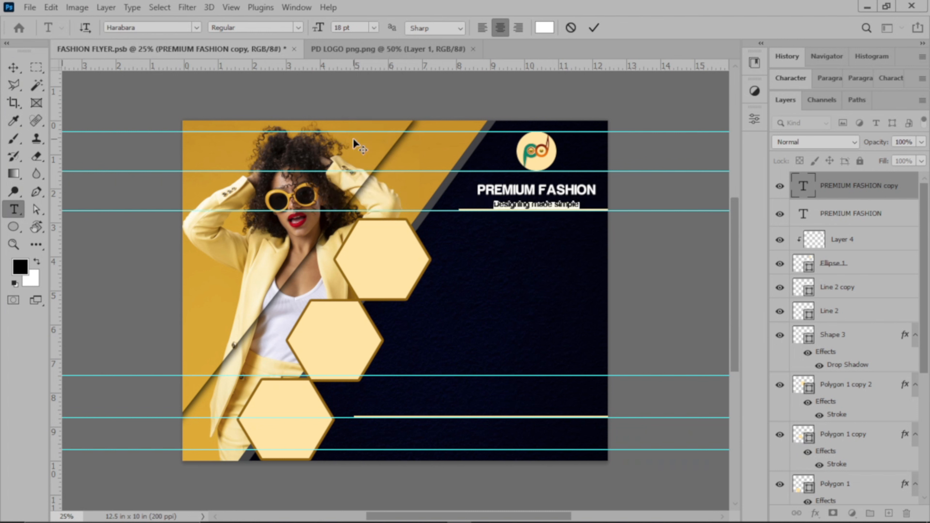
left_click(373, 28)
left_click(351, 147)
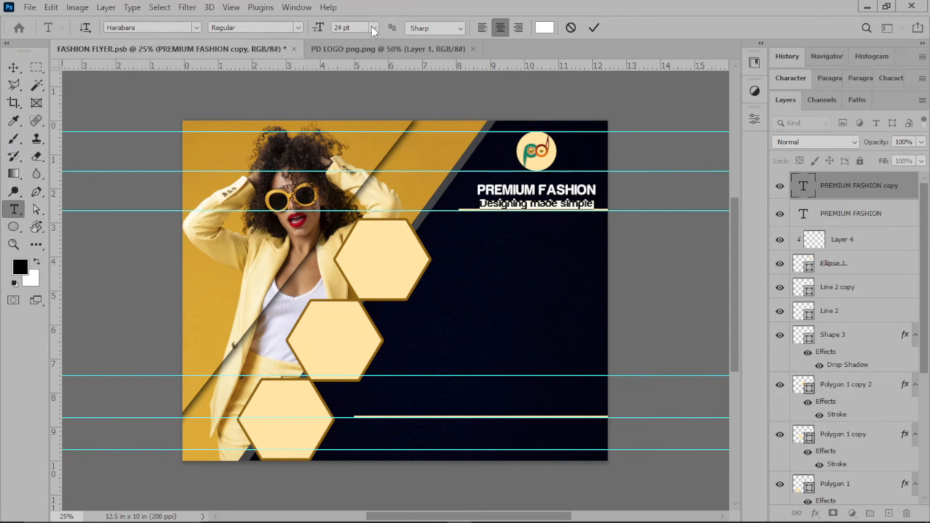
left_click(343, 27)
key("BackSpace")
type("0")
left_click(594, 27)
key("v")
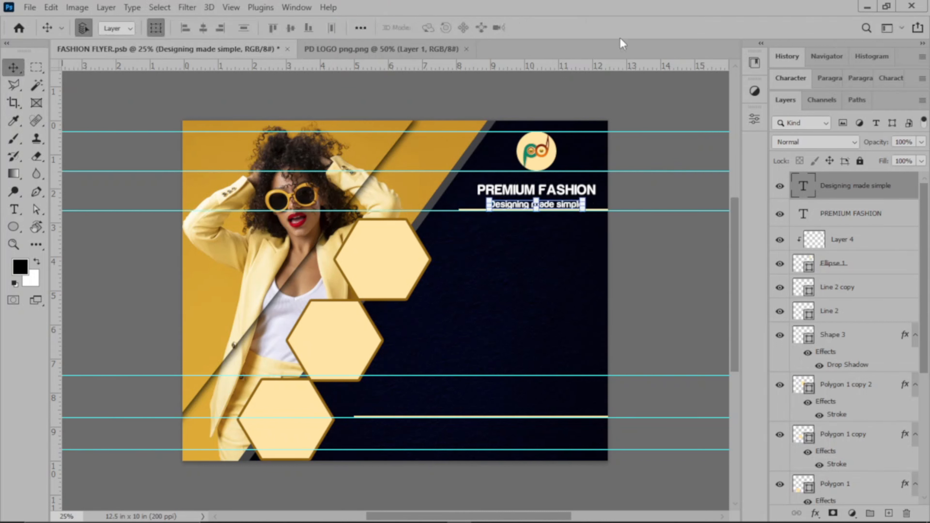
key("shift+Up")
key("shift+Up")
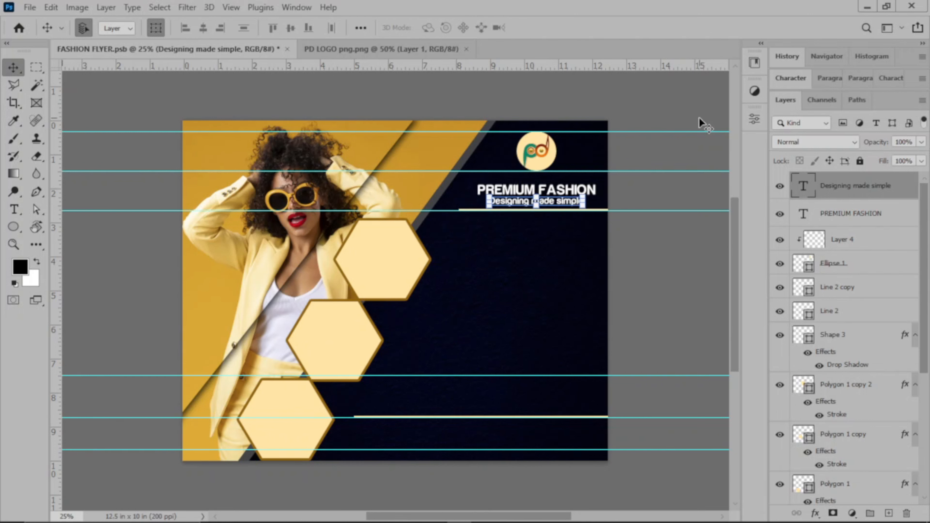
left_click(680, 144)
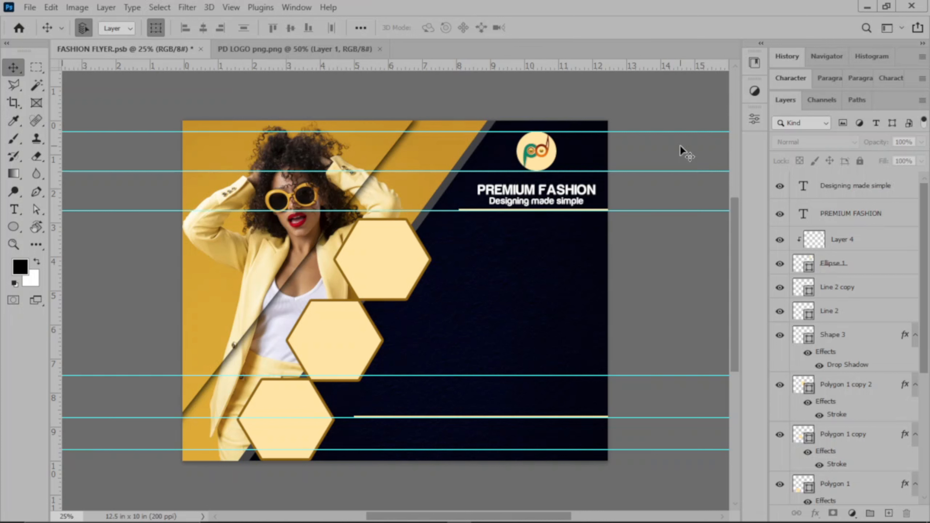
left_click(532, 192)
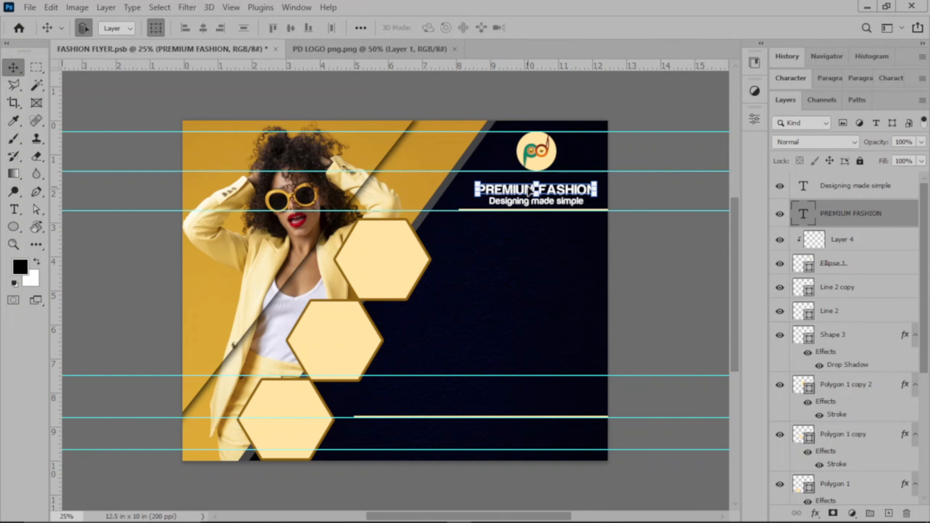
Duplicate the PREMIUM FASHION text below the thin line and retype the copy as 'Our Services'
left_click_drag(529, 188, 528, 202, "alt")
key("shift+Down")
key("shift+Down")
key("shift+Down")
key("shift+Down")
key("shift+Down")
key("shift+Down")
key("shift+Down")
key("shift+Down")
key("shift+Down")
key("shift+Down")
key("shift+Down")
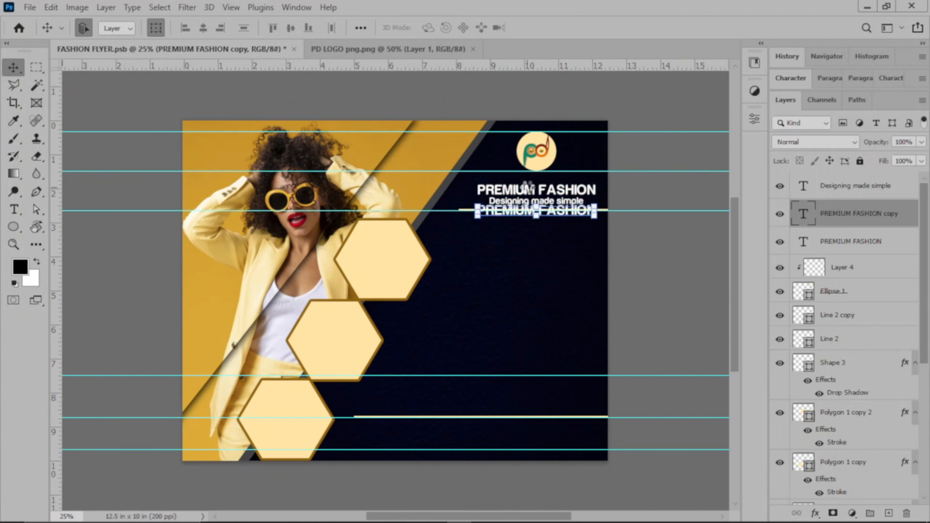
key("shift+Down")
key("shift+Down")
key("shift+Down")
key("shift+Down")
key("shift+Down")
key("shift+Down")
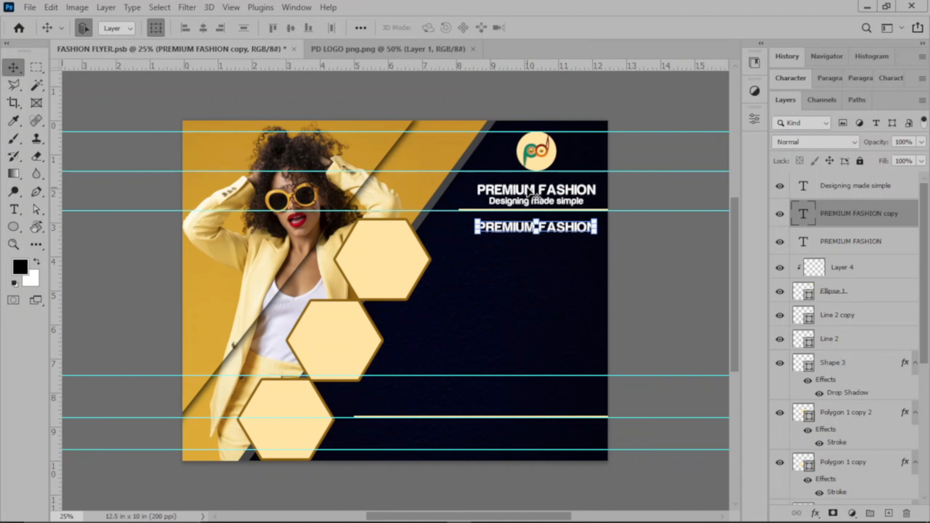
key("shift+Up")
key("shift+Up")
double_click(524, 226)
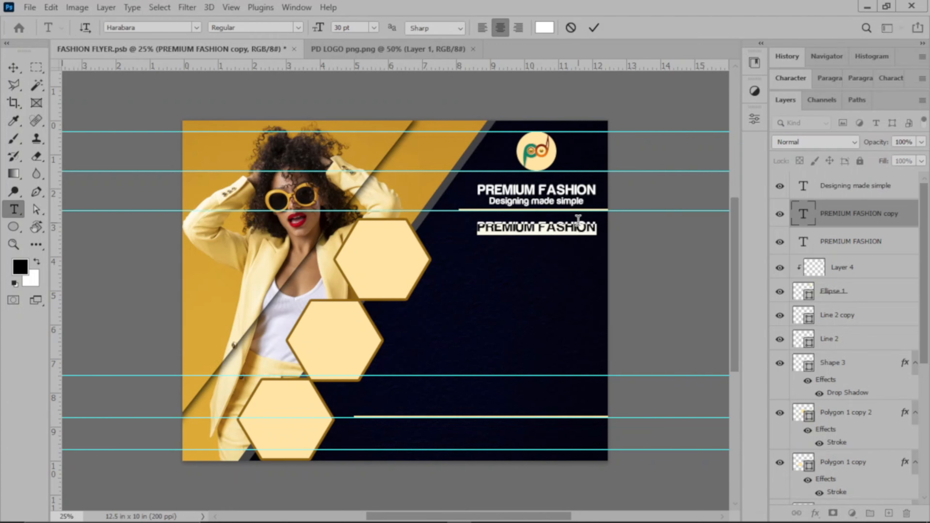
type("O")
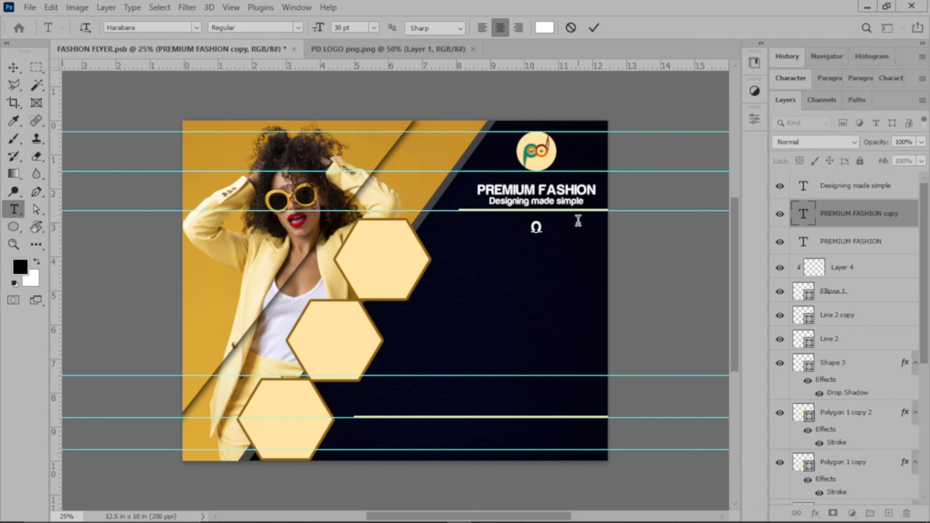
type("ur Service")
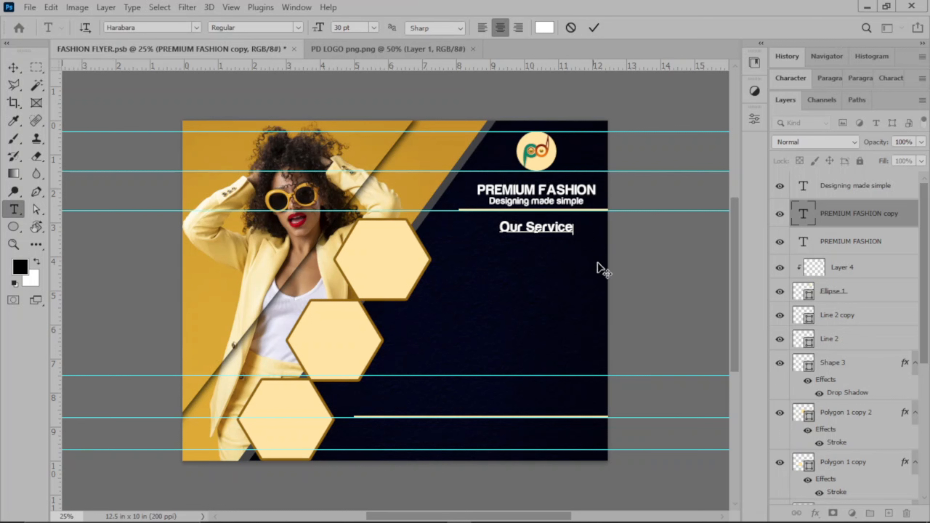
type("s")
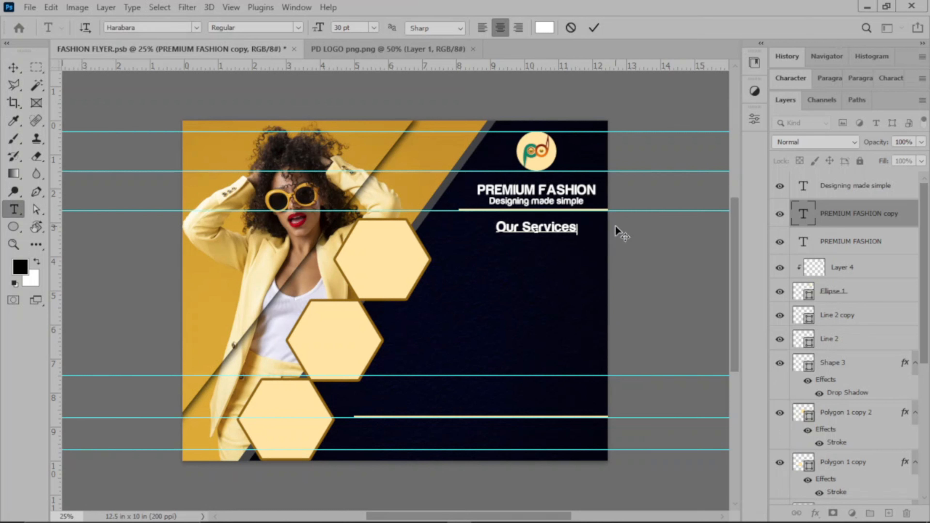
Enlarge the 'Our Services' text to 40 pt and commit the change
key("ctrl+a")
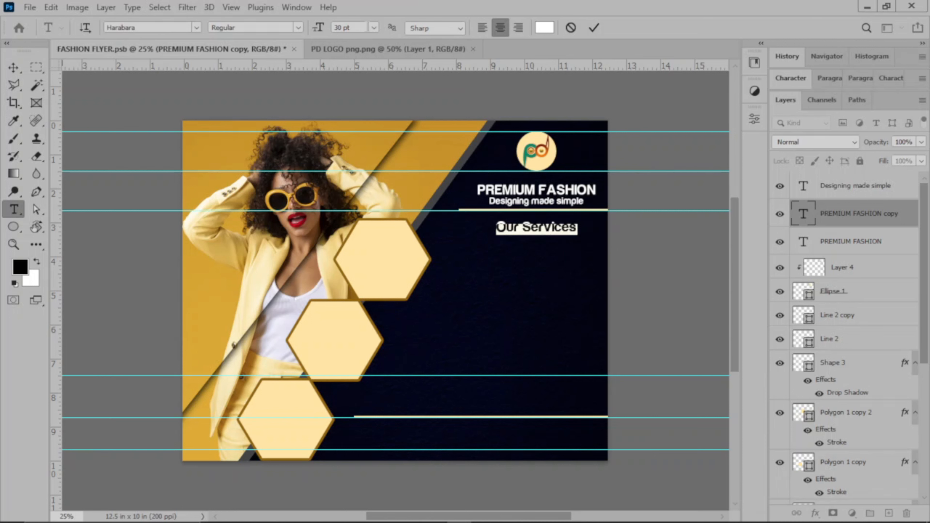
left_click(373, 27)
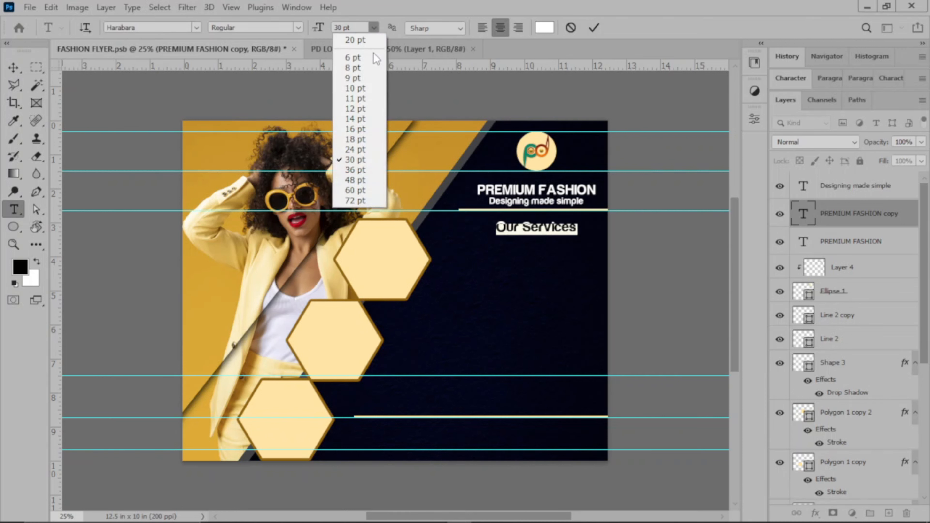
left_click(362, 171)
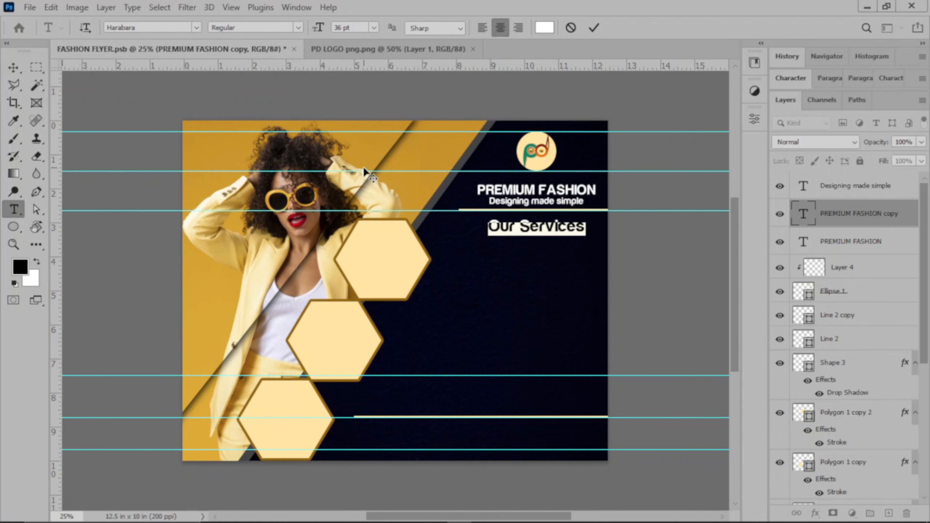
left_click(340, 27)
type("40")
left_click(595, 28)
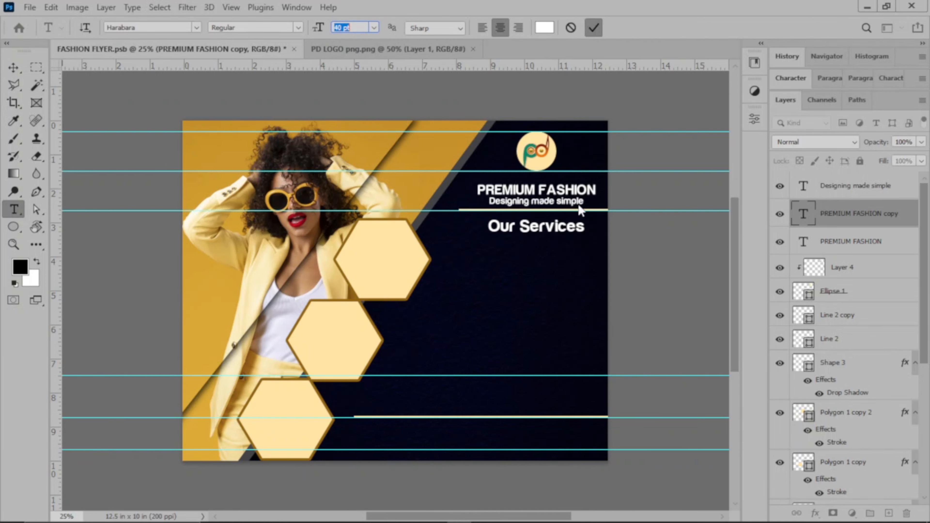
triple_click(550, 219)
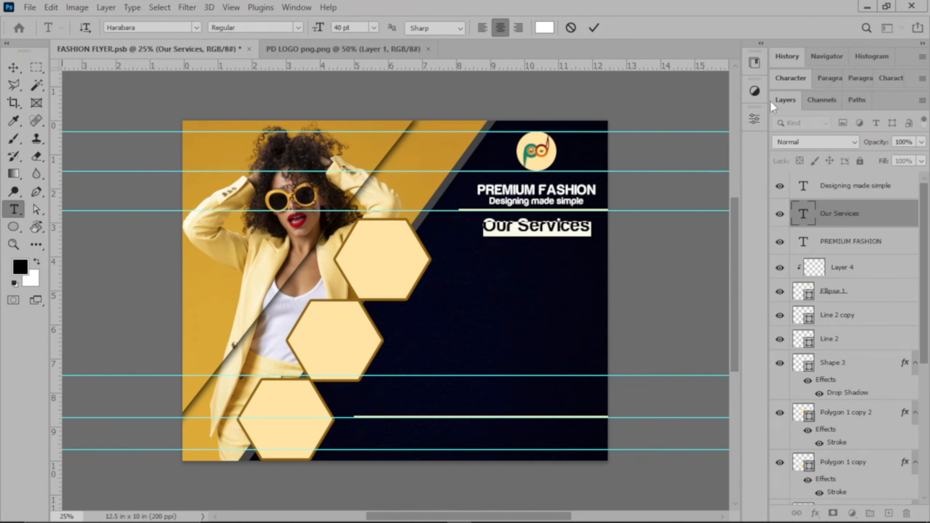
Filter the font list to Script fonts and set 'Our Services' in Autography
left_click(790, 78)
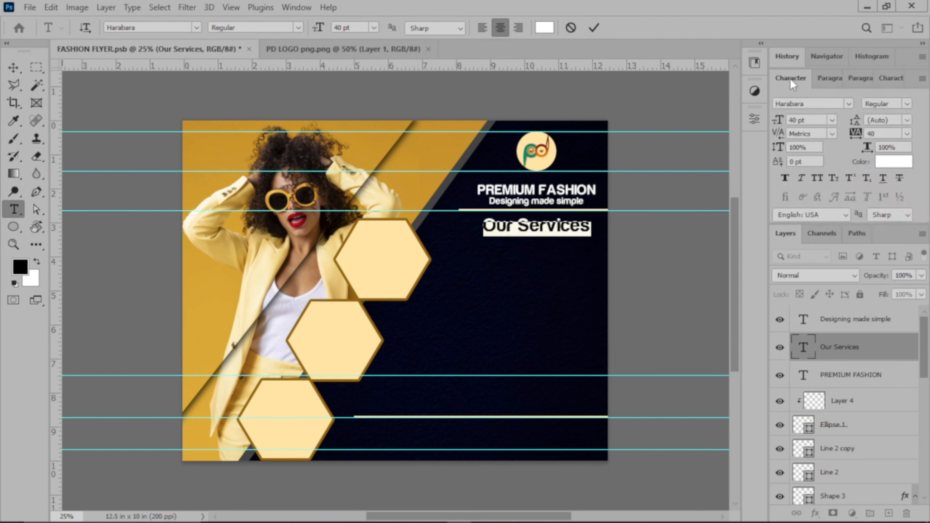
left_click(848, 103)
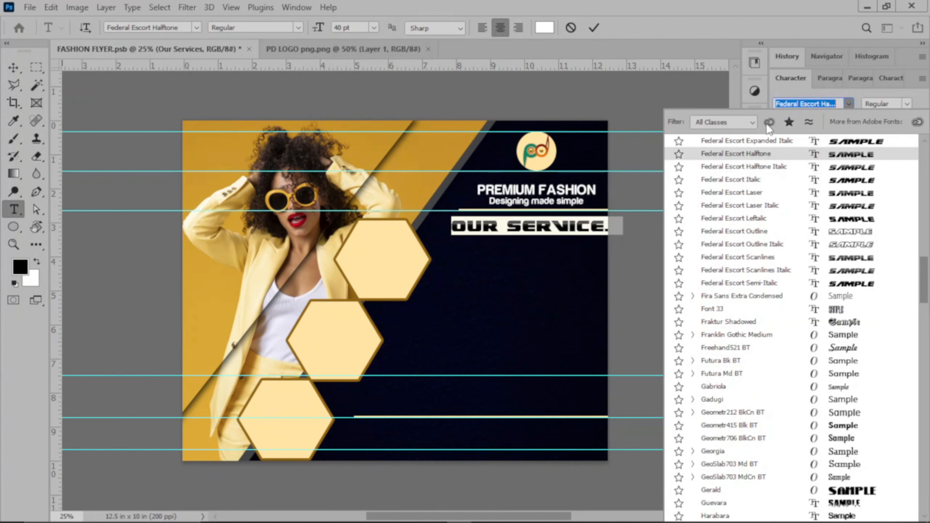
left_click(733, 122)
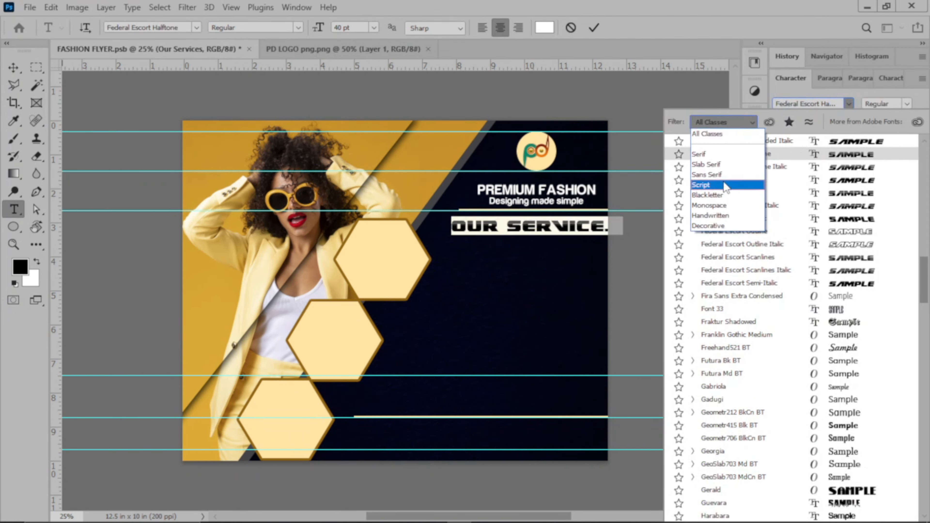
left_click(725, 185)
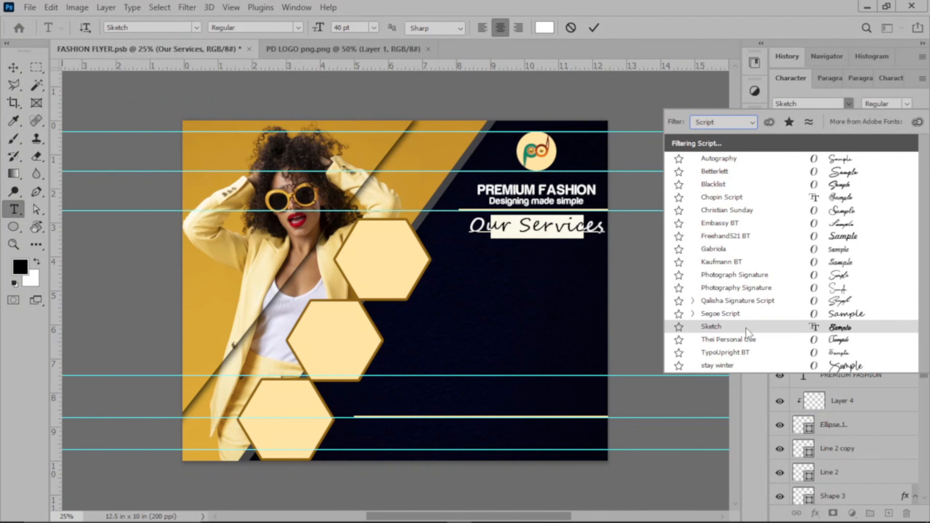
left_click(743, 158)
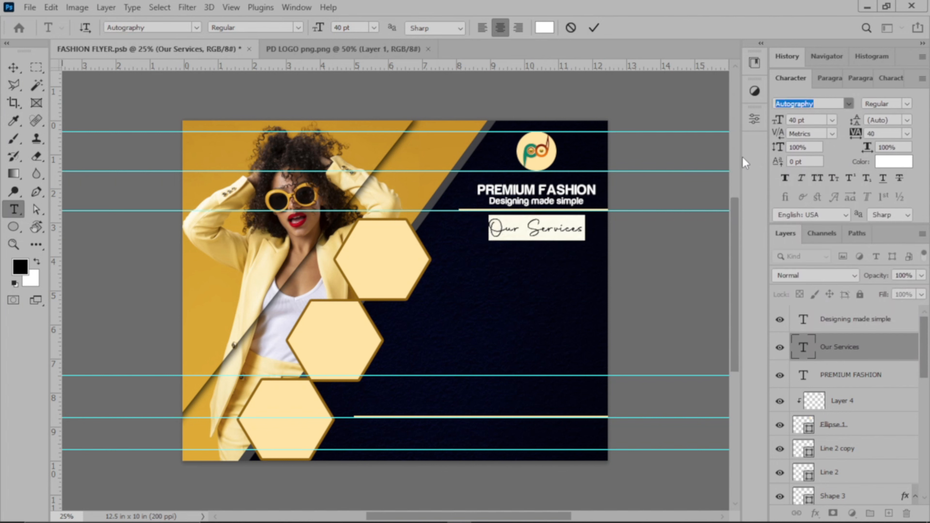
left_click(593, 28)
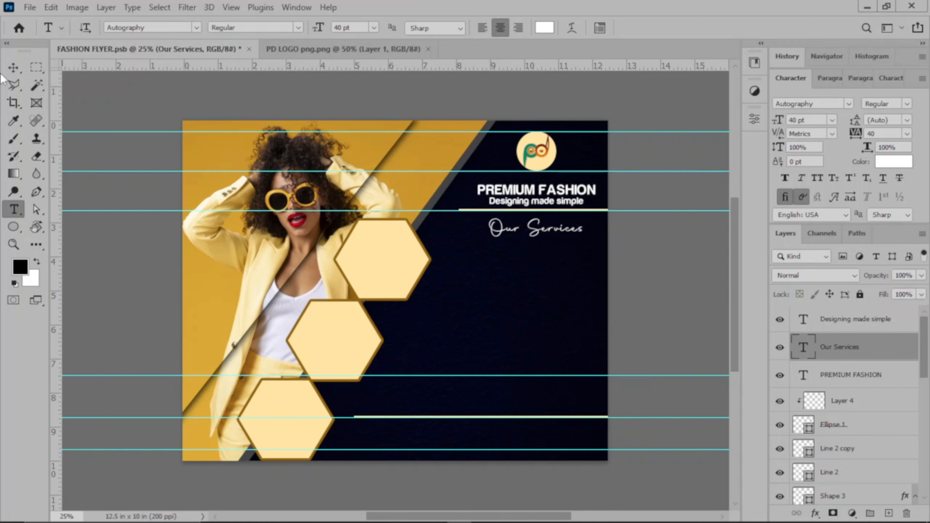
Duplicate the PREMIUM FASHION layer and nudge the copy down below 'Our Services'
left_click(11, 71)
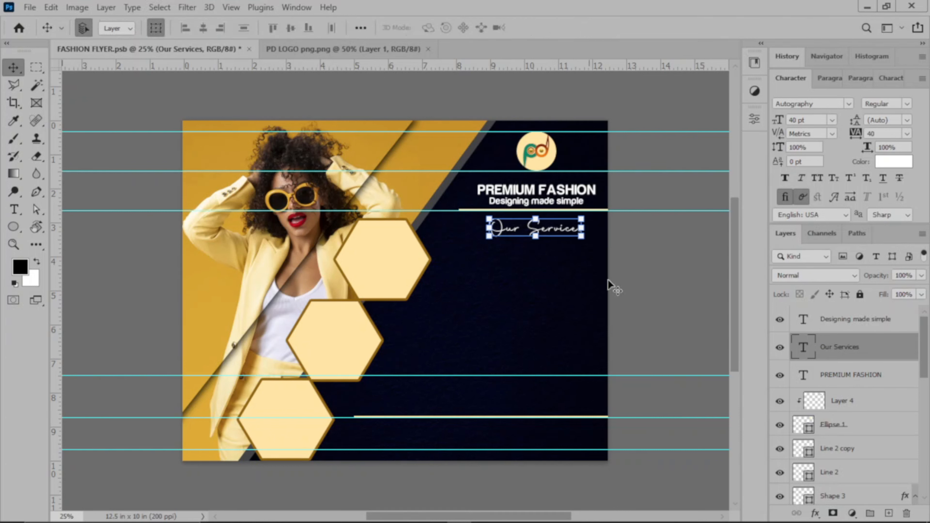
left_click(569, 194)
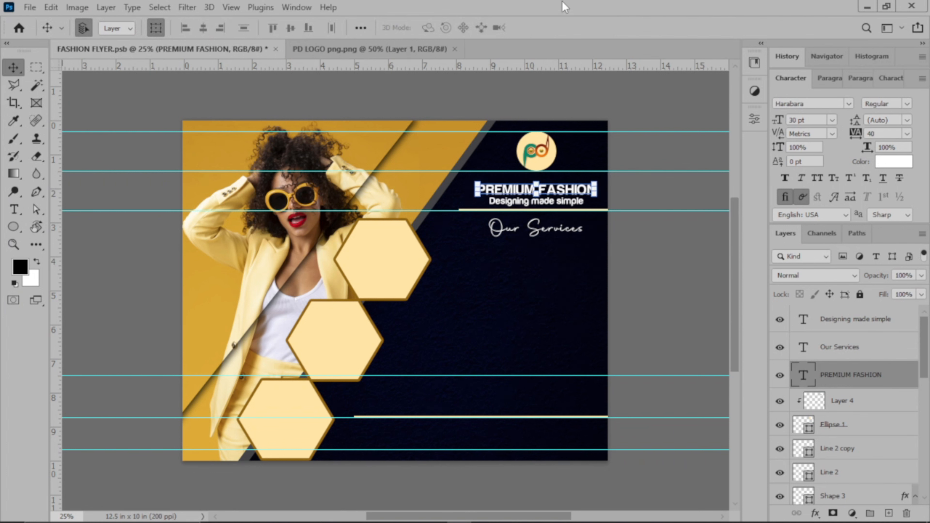
key("ctrl+j")
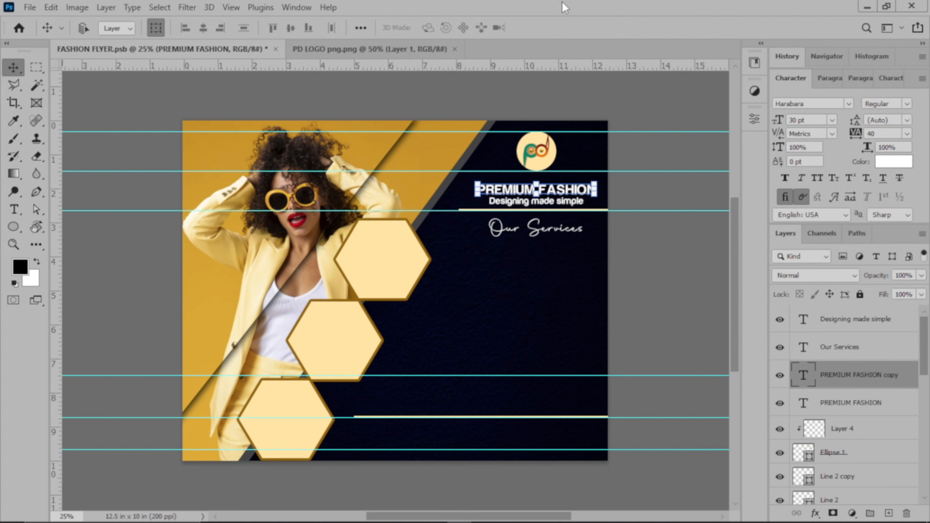
key("shift+Down")
key("shift+Down")
key("shift+Down")
key("shift+Down")
key("shift+Down")
key("shift+Down")
key("shift+Down")
key("shift+Down")
key("shift+Down")
key("shift+Down")
key("shift+Down")
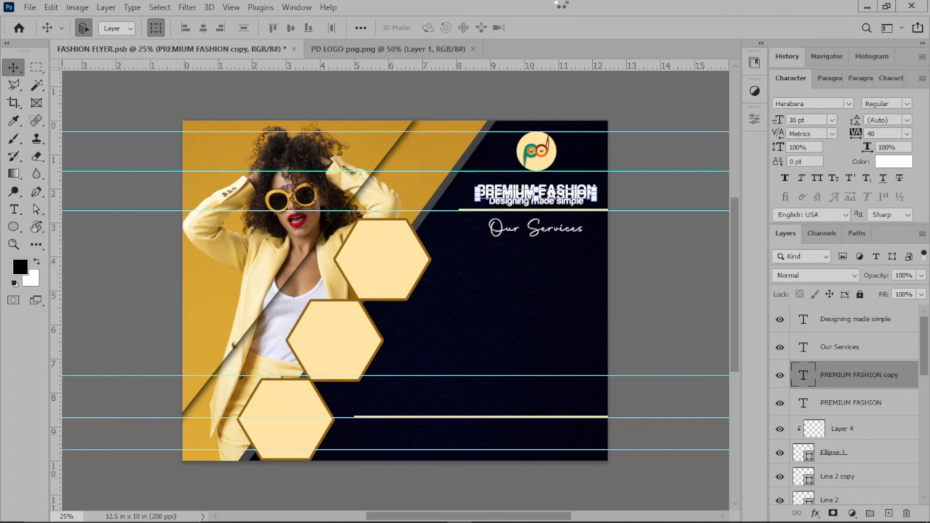
key("shift+Down")
key("shift+Down")
key("shift+Down")
key("shift+Down")
key("shift+Down")
key("shift+Down")
key("shift+Down")
key("shift+Down")
key("shift+Down")
key("shift+Down")
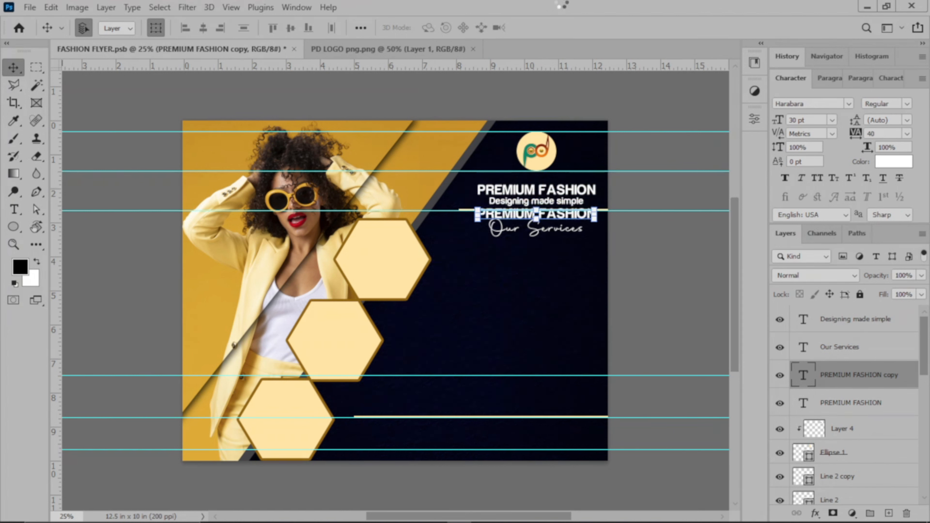
key("shift+Down")
key("shift+Down")
key("shift+Down")
key("shift+Down")
key("shift+Down")
key("shift+Down")
key("shift+Down")
key("shift+Down")
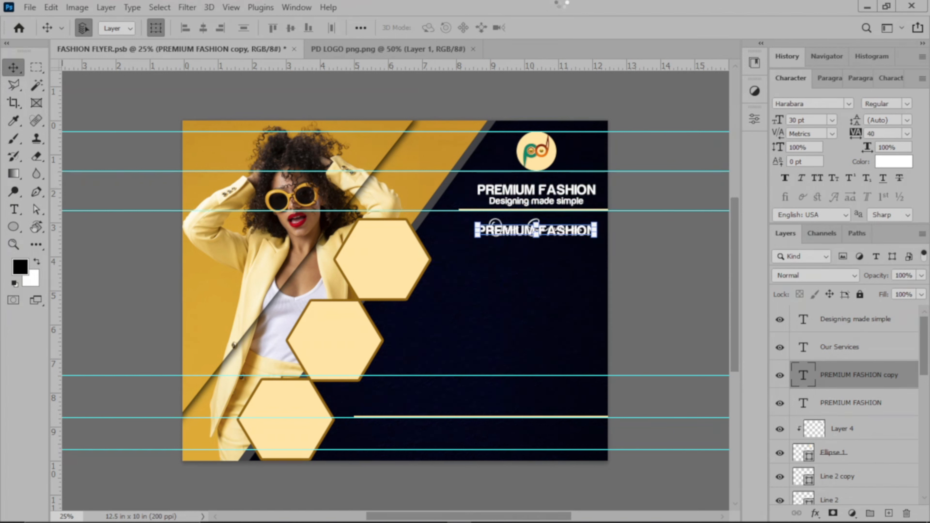
key("shift+Down")
key("shift+Down")
key("shift+Down")
key("shift+Down")
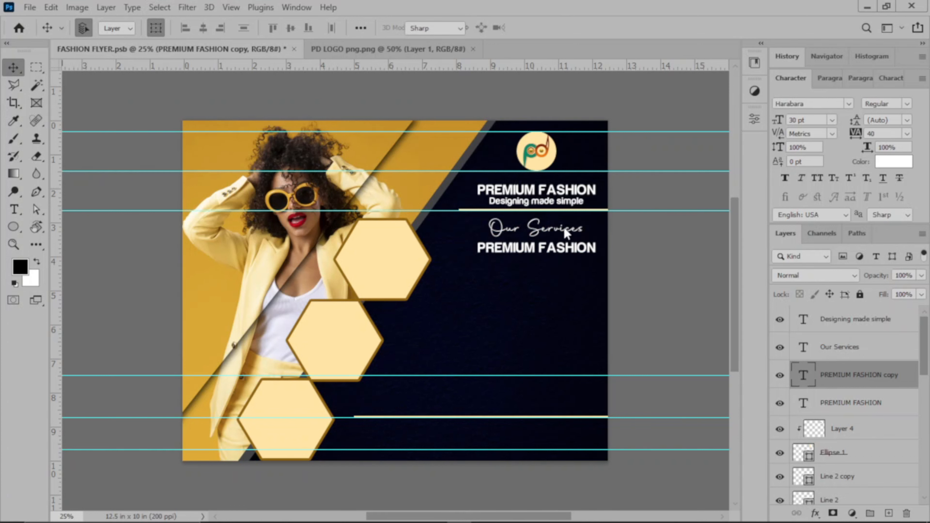
Retype the copy as 'Men & Female wear' and move its layer to the top of the stack
key("t")
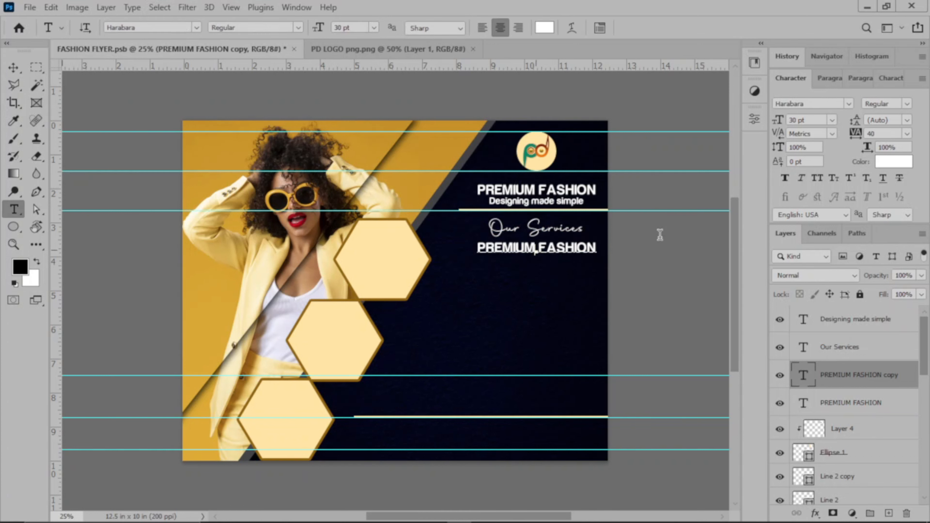
key("Return")
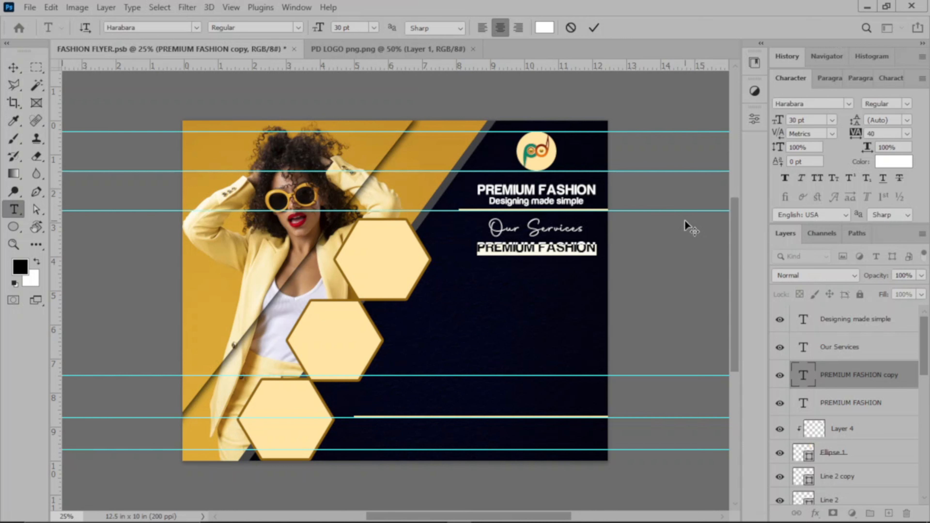
type("Men")
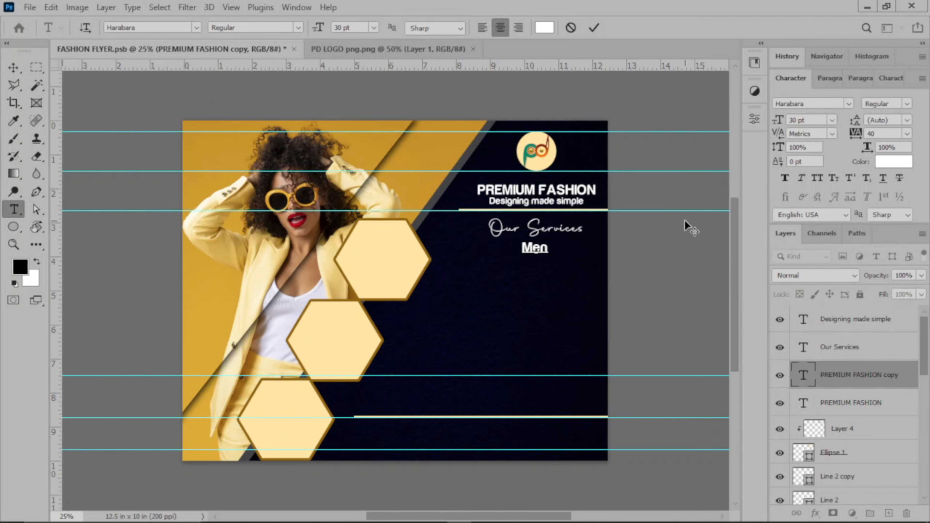
type(" & fem")
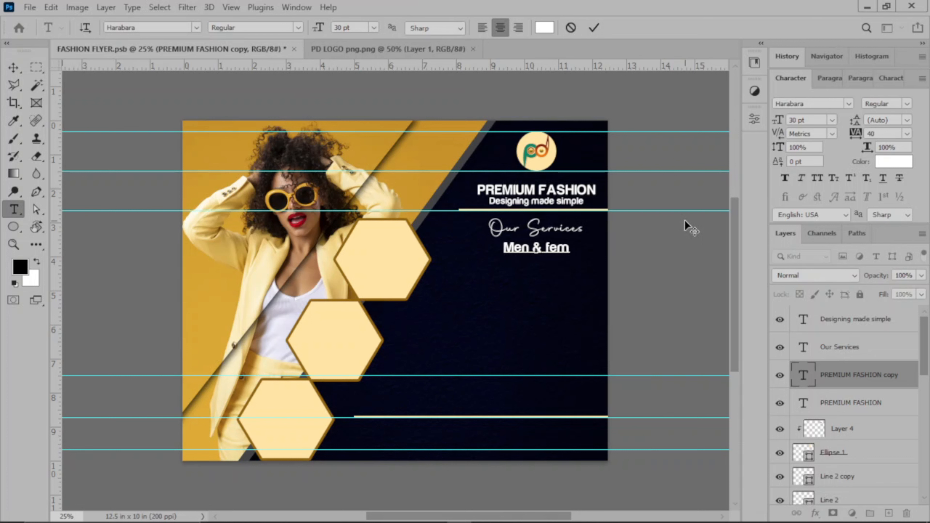
key("BackSpace")
key("BackSpace")
key("BackSpace")
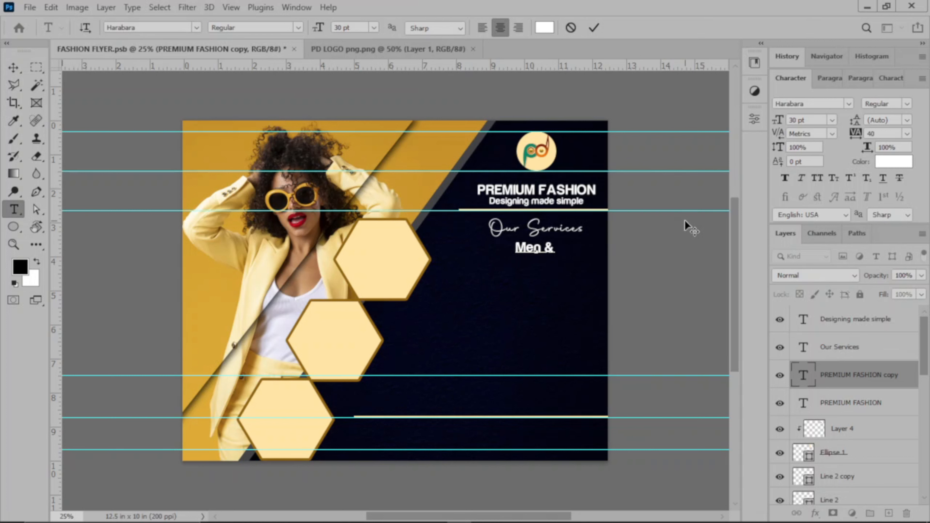
type("Fr")
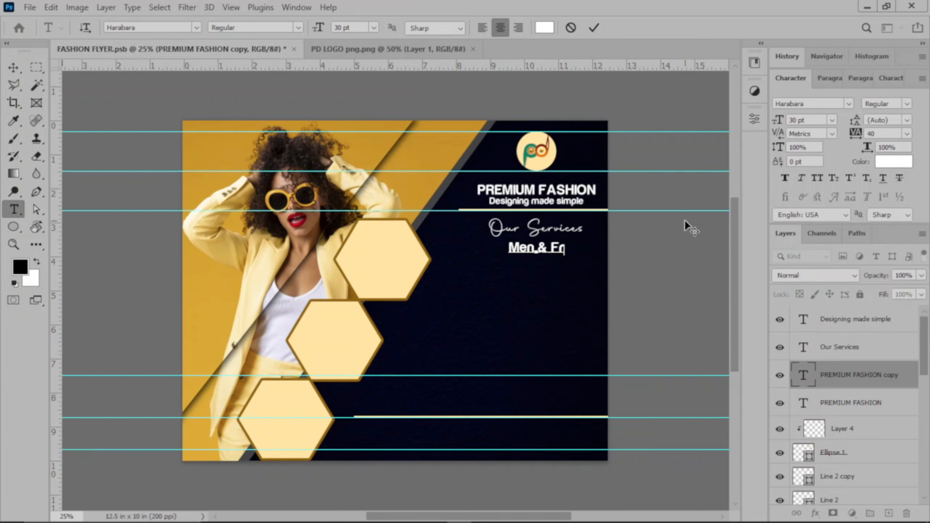
key("BackSpace")
type("emale ")
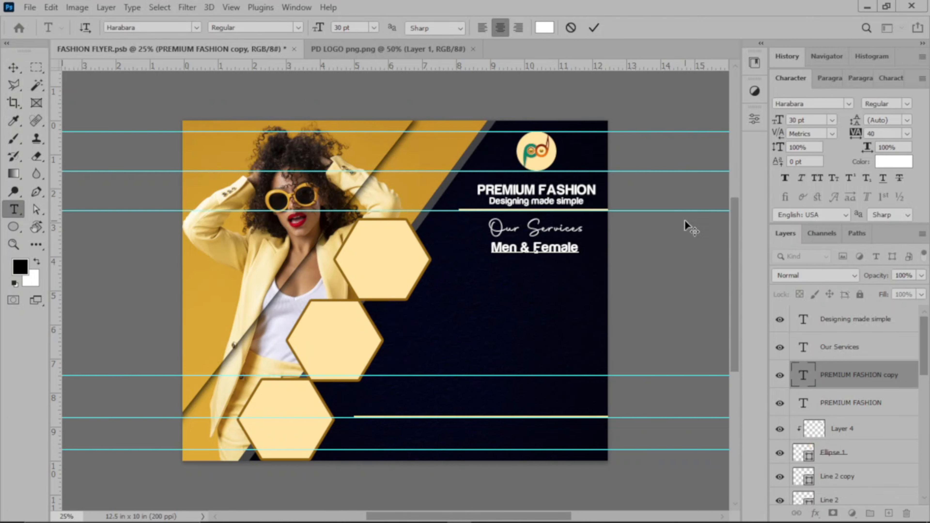
type("we")
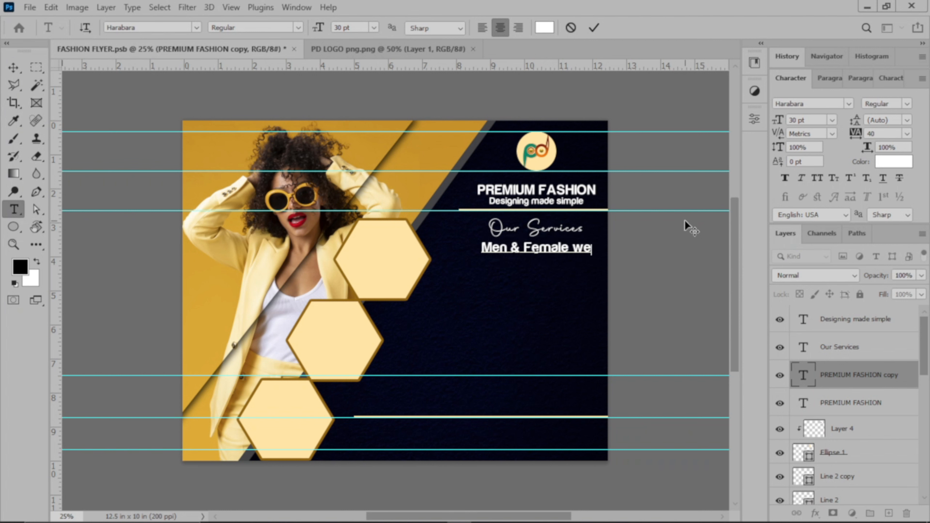
type("ar")
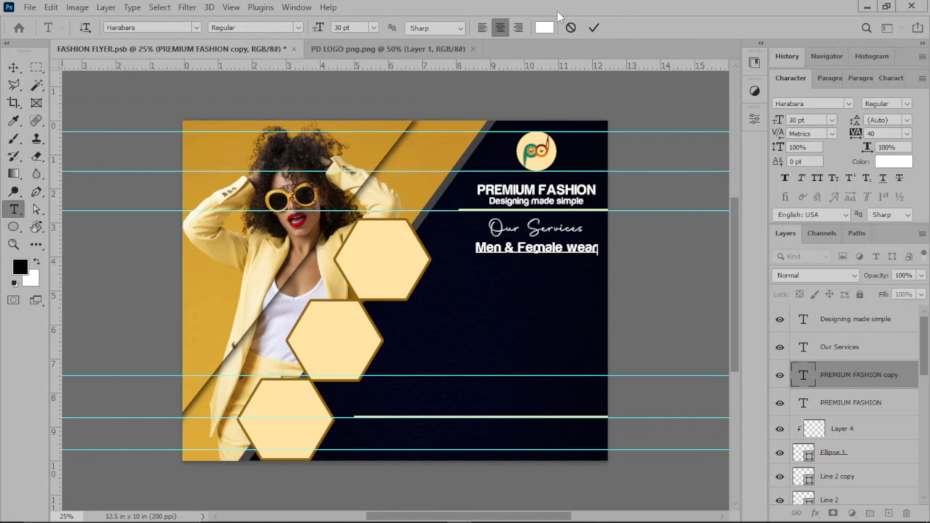
left_click(594, 28)
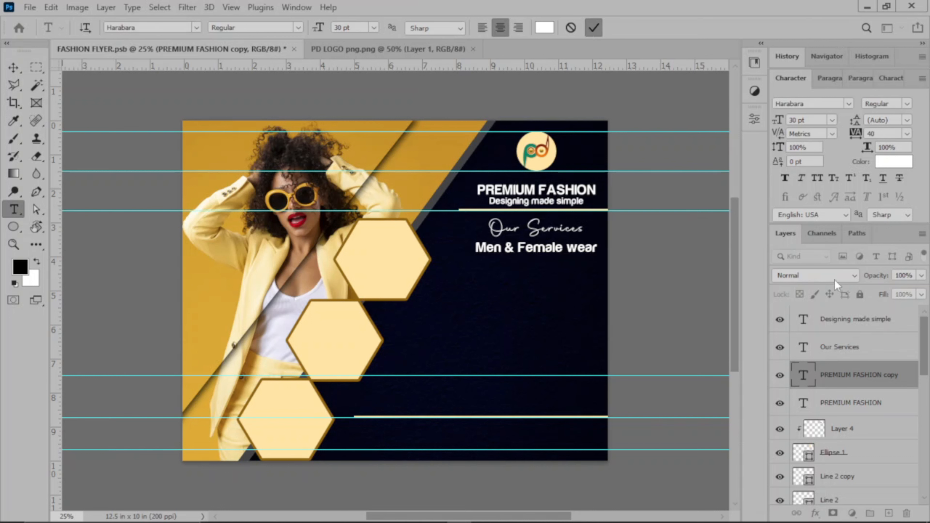
left_click_drag(837, 376, 856, 314)
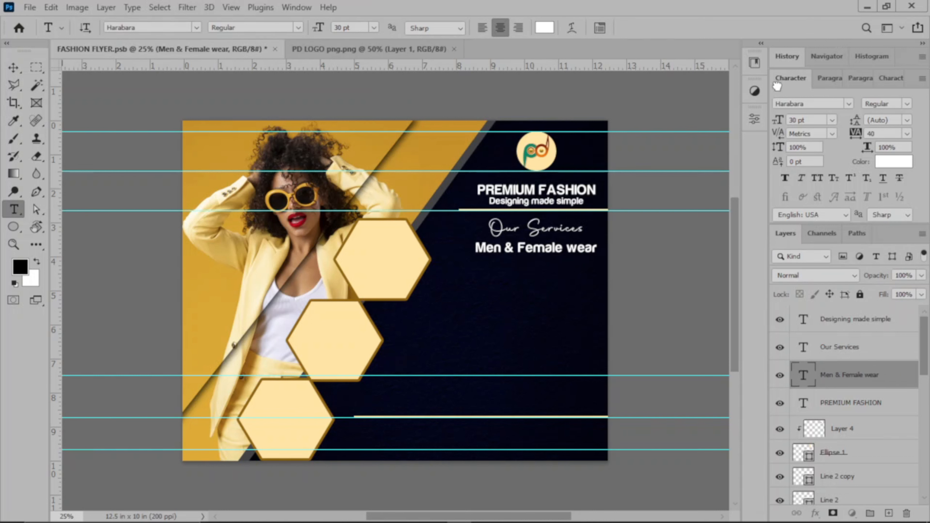
Collapse the Character panel and add a line break after 'Men & Female wear'
double_click(792, 80)
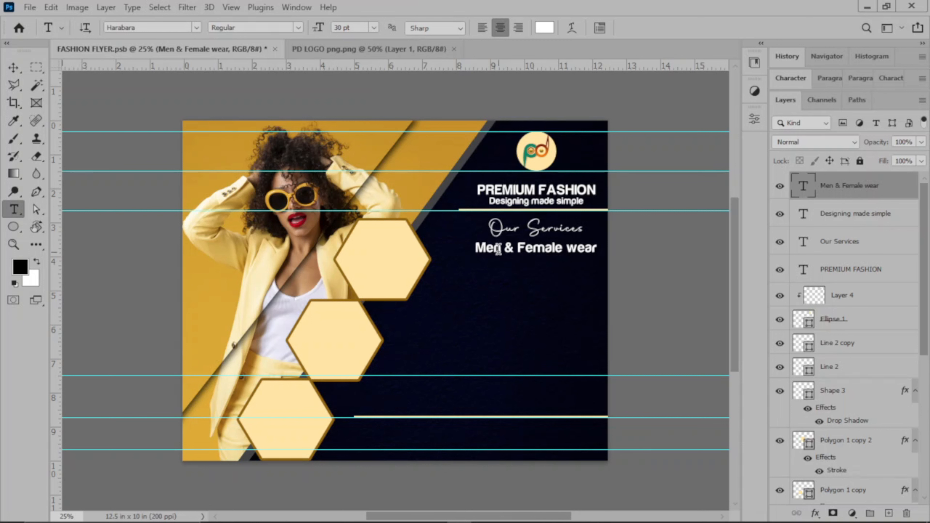
left_click(597, 246)
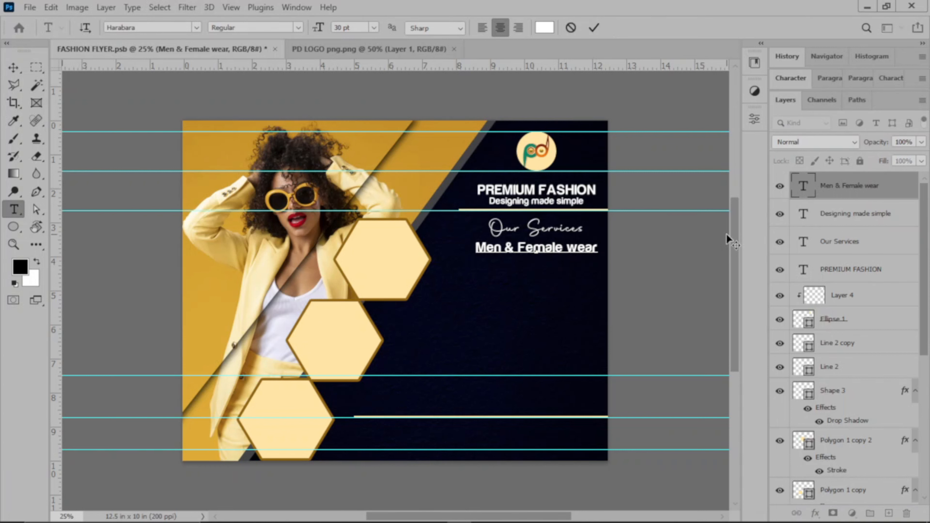
key("Return")
left_click(570, 28)
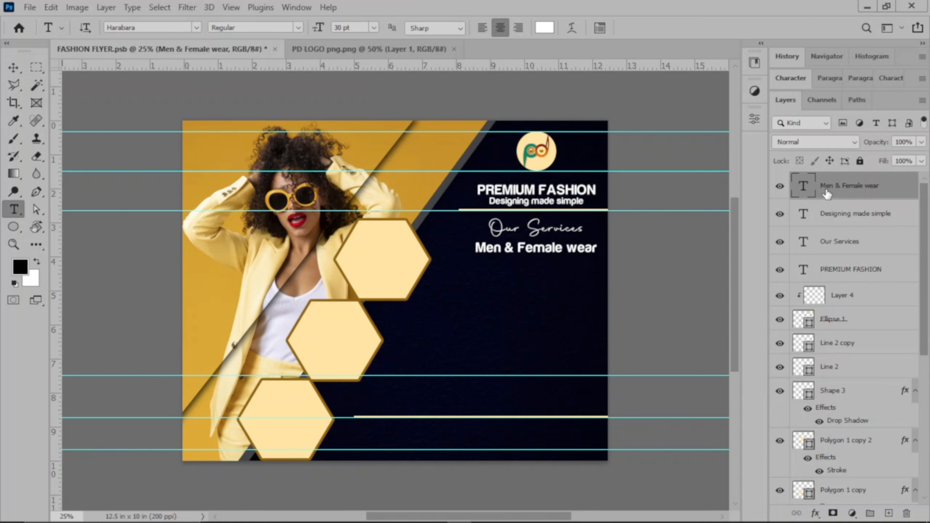
Duplicate the line, nudge the copy down, and retype it as 'Kids wear'
key("ctrl+j")
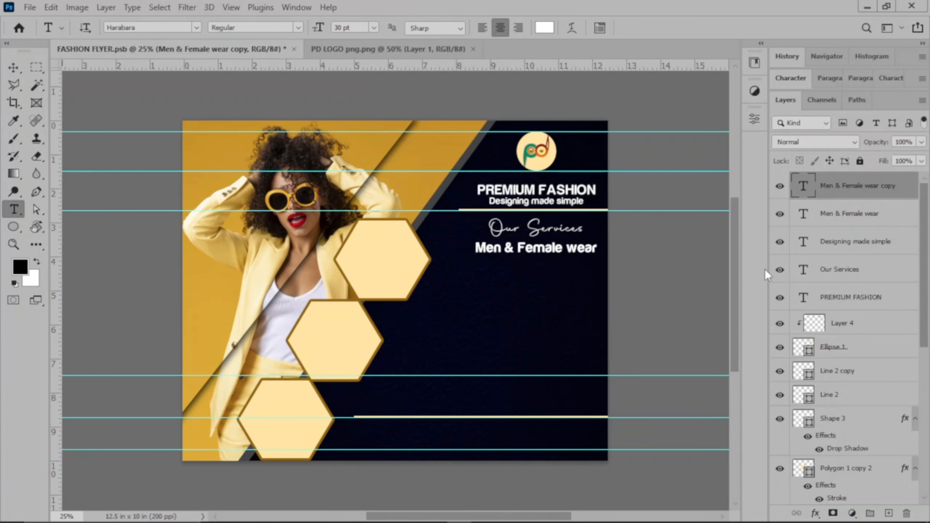
key("v")
key("shift+Down")
key("shift+Down")
key("shift+Down")
key("shift+Down")
key("shift+Down")
key("shift+Down")
key("shift+Down")
key("shift+Down")
key("shift+Down")
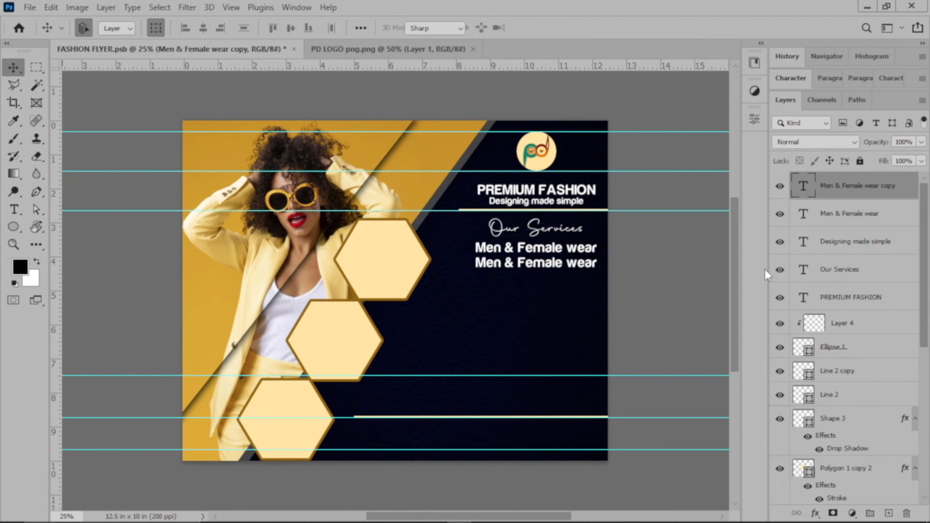
key("t")
left_click(518, 266)
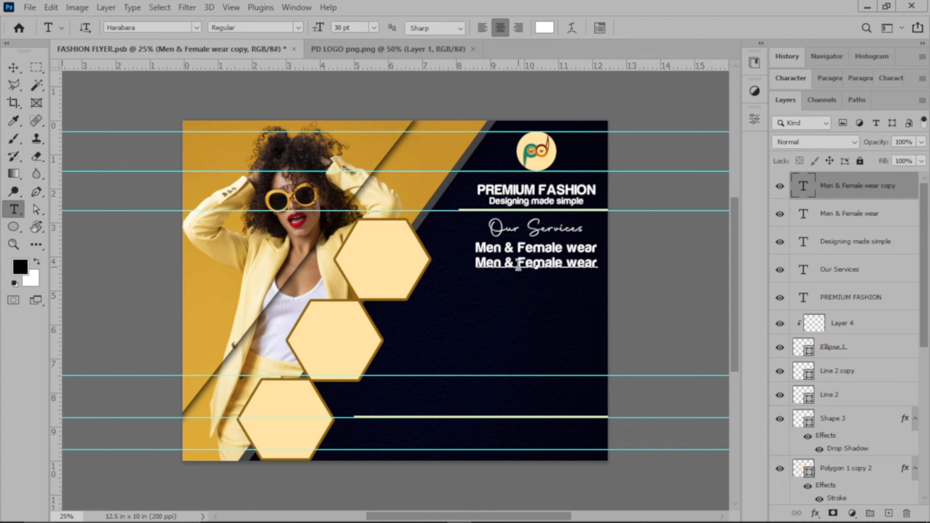
key("ctrl+a")
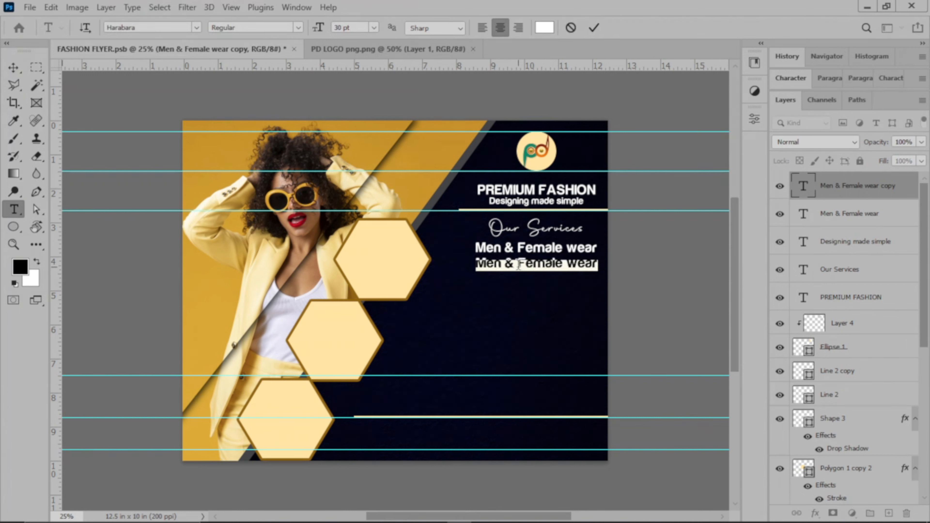
type("Kids wear")
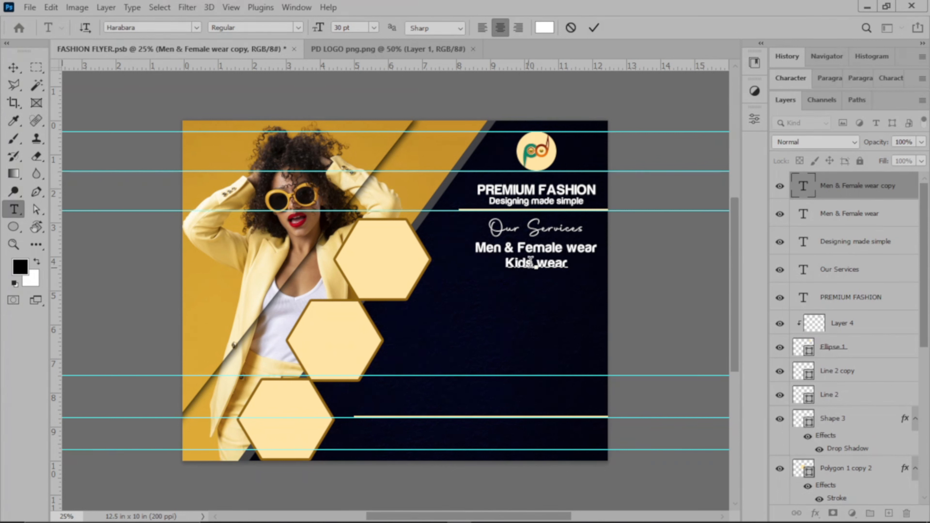
left_click(594, 26)
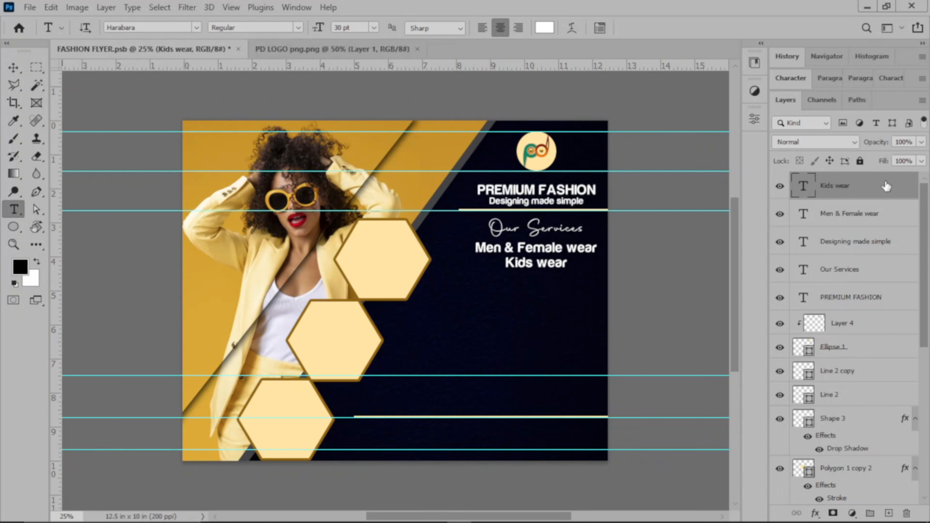
Duplicate the Kids wear line, move it below, and retype it as 'Corset Dresses'
key("ctrl+j")
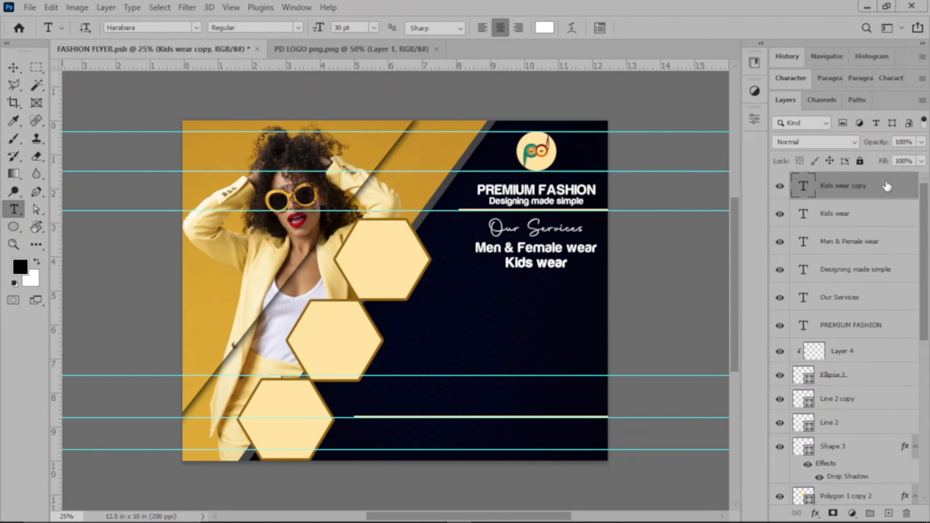
key("v")
key("shift+Down")
key("shift+Down")
key("shift+Down")
key("shift+Down")
key("shift+Down")
key("shift+Down")
key("shift+Down")
key("shift+Down")
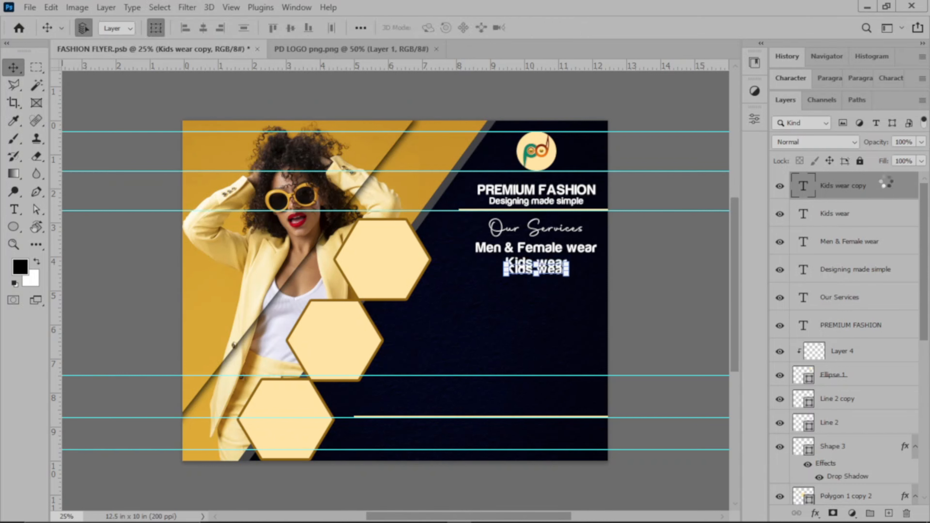
key("shift+Down")
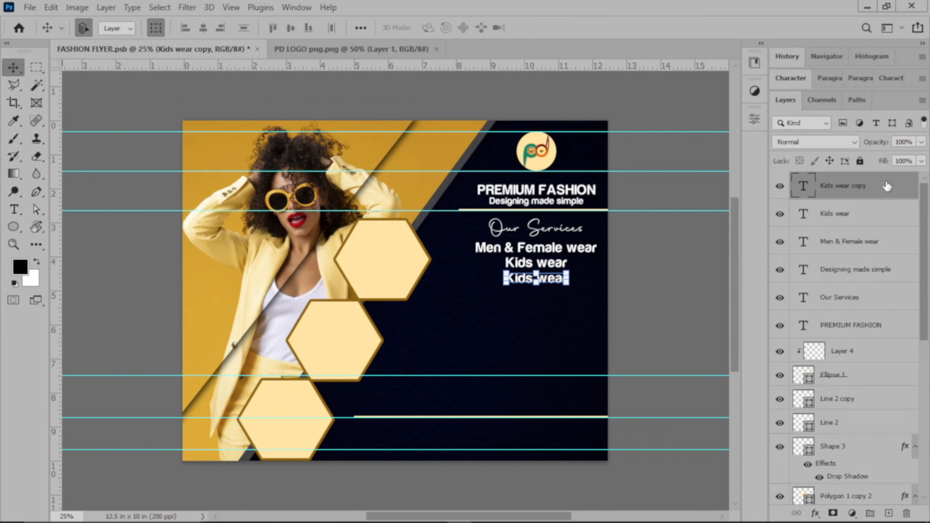
key("shift+Down")
key("shift+Up")
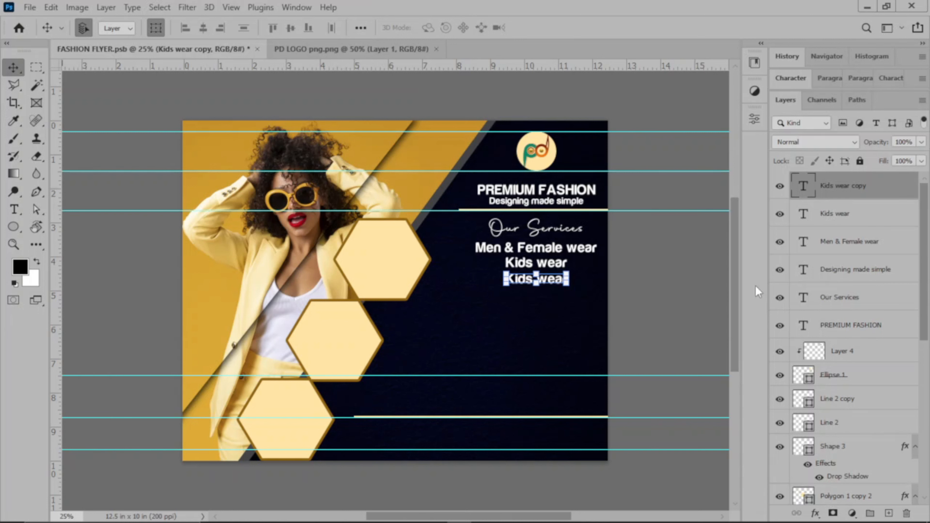
key("t")
left_click(536, 280)
key("ctrl+a")
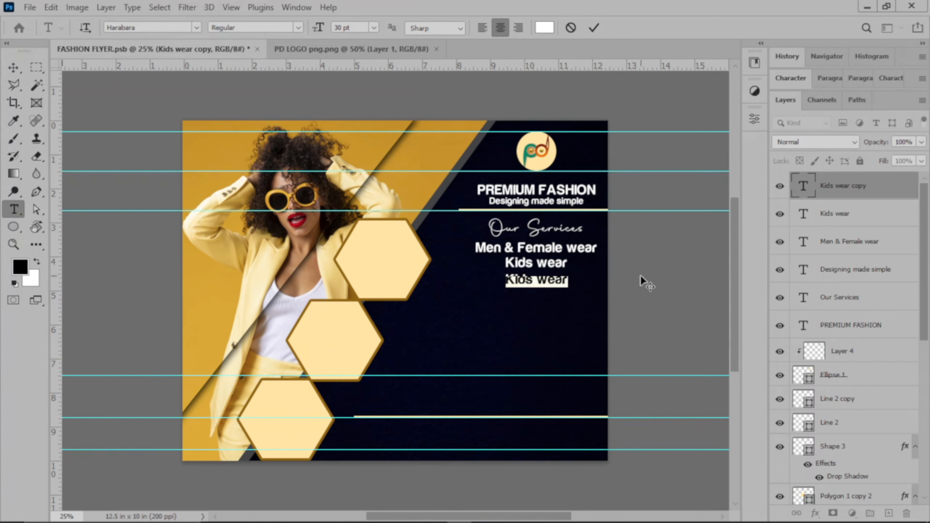
type("Co")
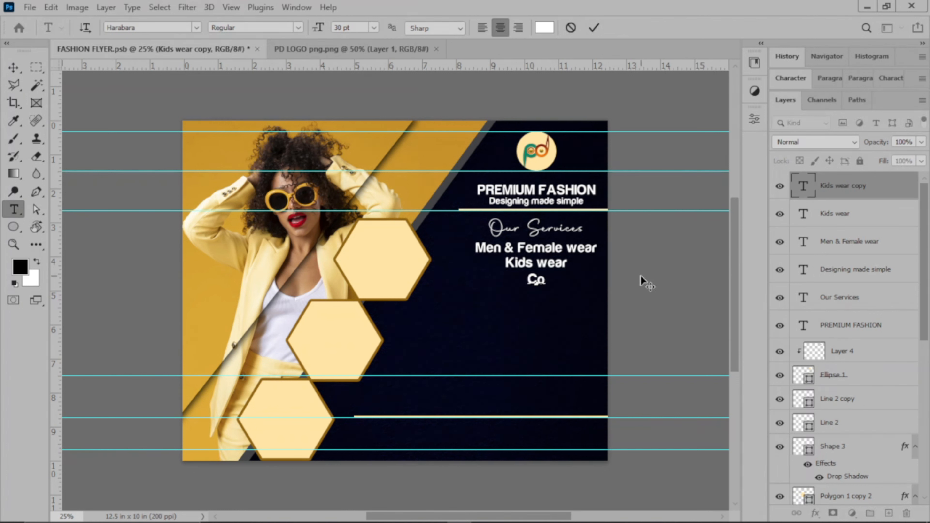
type("rset Dresses")
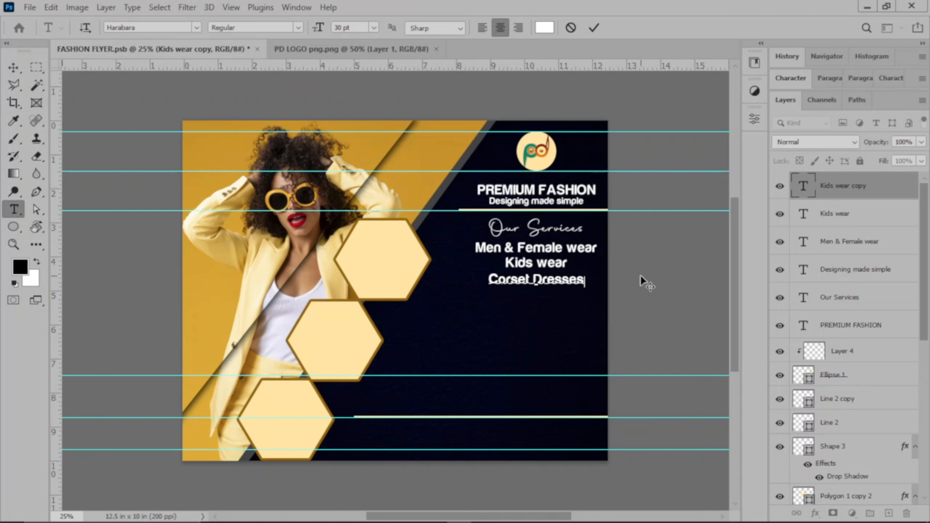
left_click(594, 27)
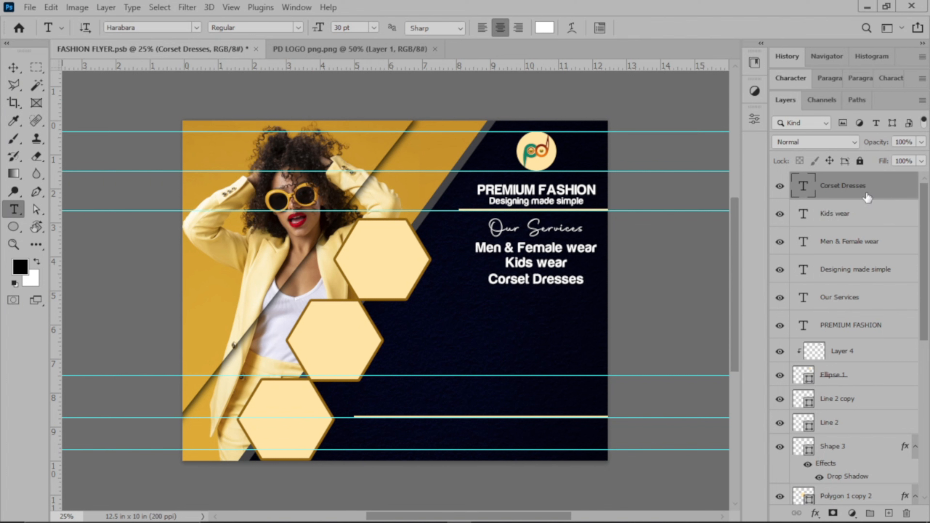
Add a 'Kaftan' line below Corset Dresses from a duplicated copy
key("ctrl+j")
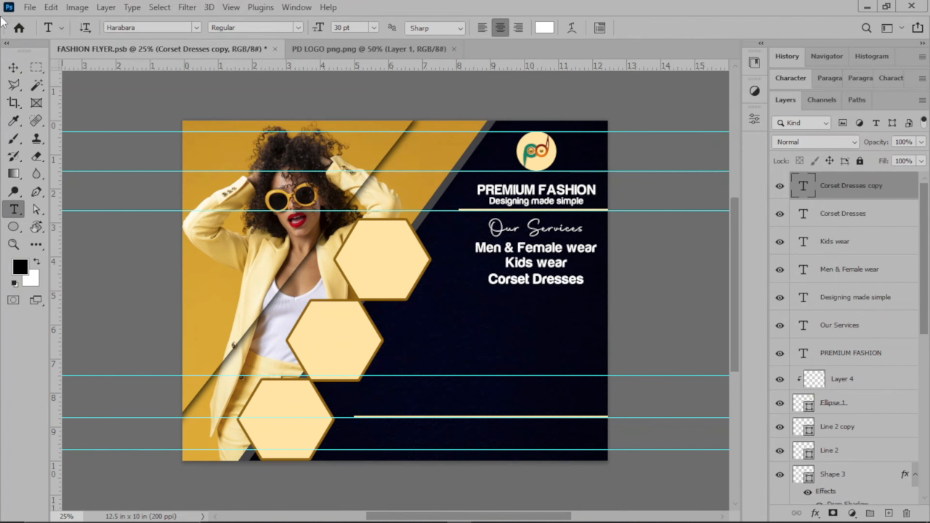
left_click(13, 67)
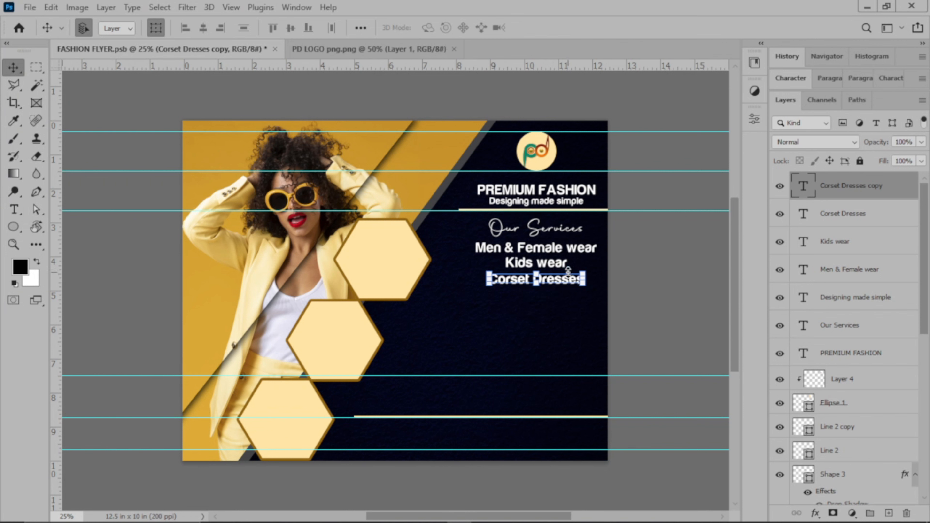
key("shift+Down")
key("shift+Down")
key("shift+Down")
key("shift+Down")
key("shift+Down")
key("shift+Down")
key("shift+Down")
key("shift+Down")
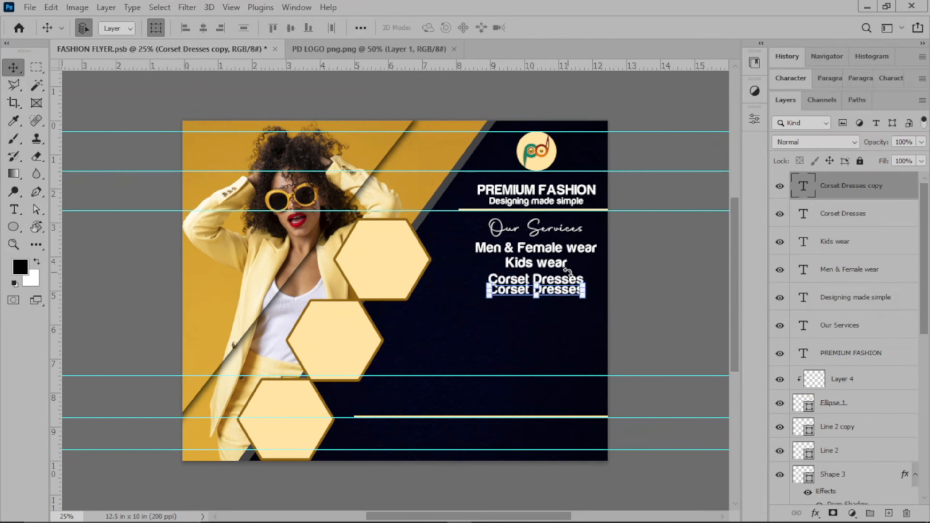
key("shift+Up")
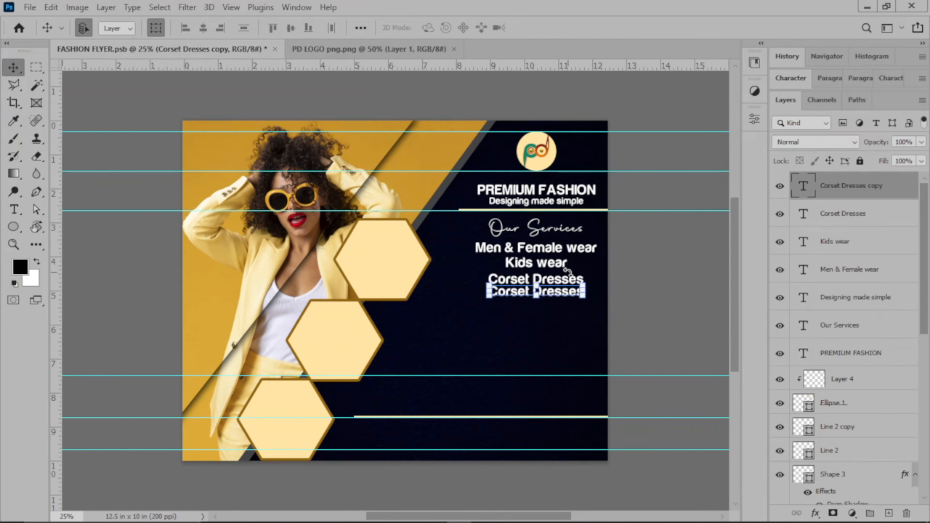
key("t")
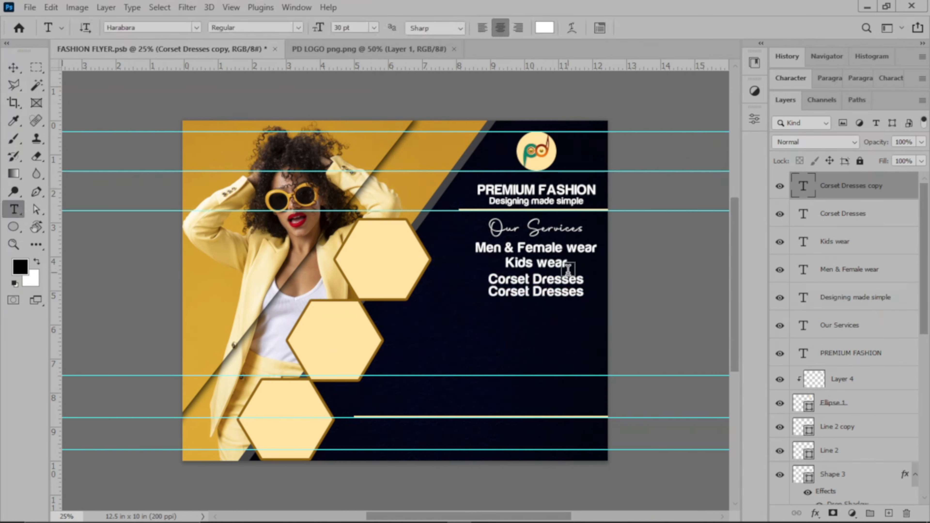
triple_click(531, 293)
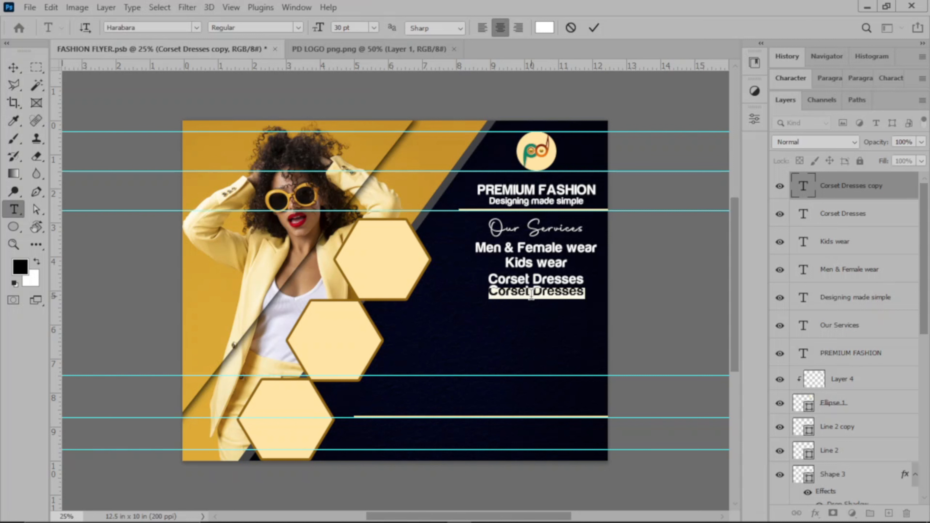
left_click(531, 293)
key("ctrl+a")
type("Kafta")
type("n")
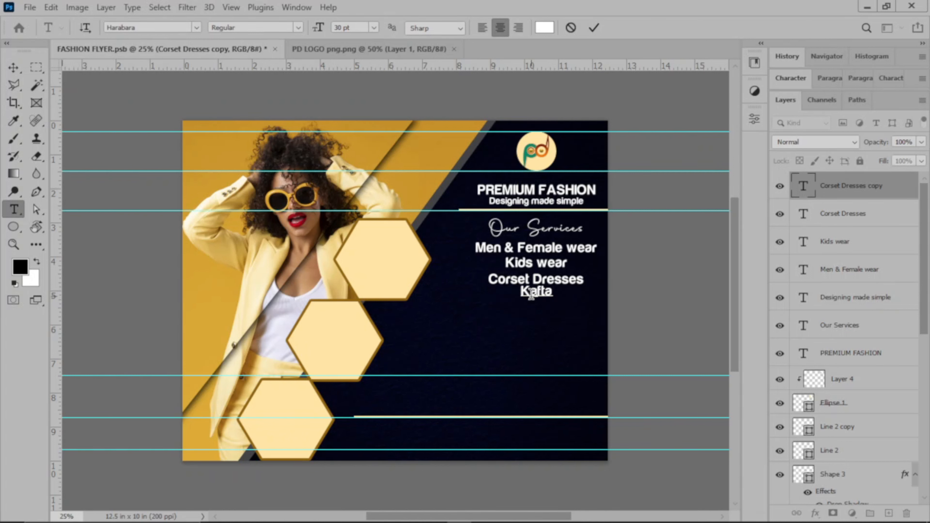
left_click(595, 28)
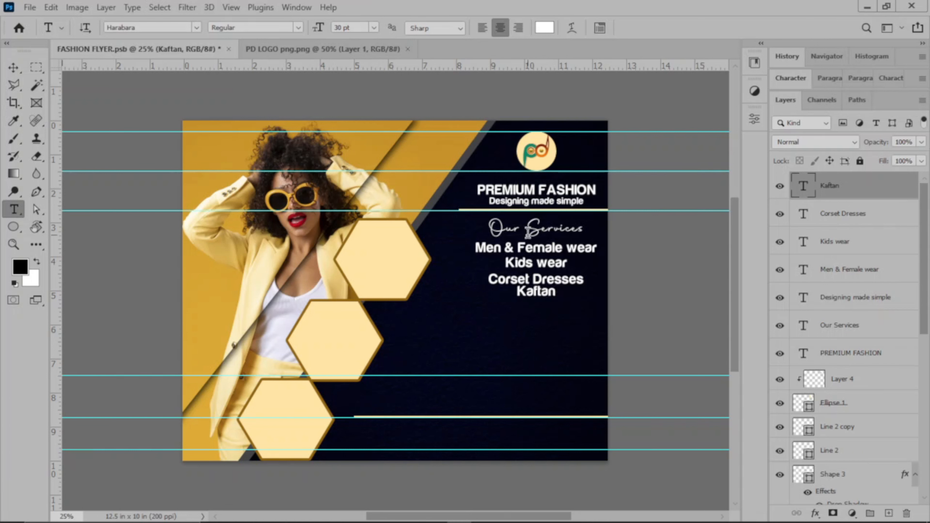
Add an 'Agbada' line below Kaftan from a duplicated copy
key("v")
key("ctrl+j")
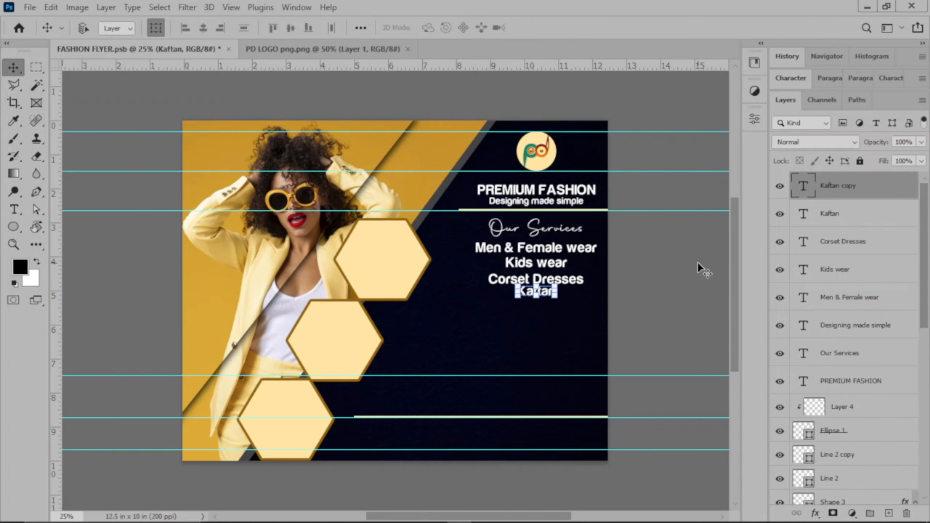
key("shift+Down")
key("shift+Down")
key("shift+Down")
key("shift+Down")
key("shift+Down")
key("shift+Down")
key("shift+Down")
key("shift+Down")
key("shift+Down")
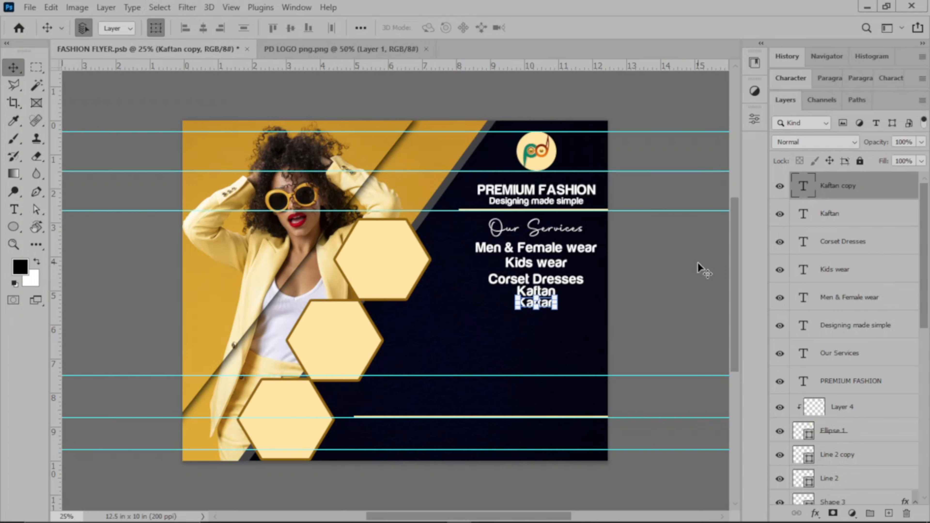
key("t")
left_click(542, 304)
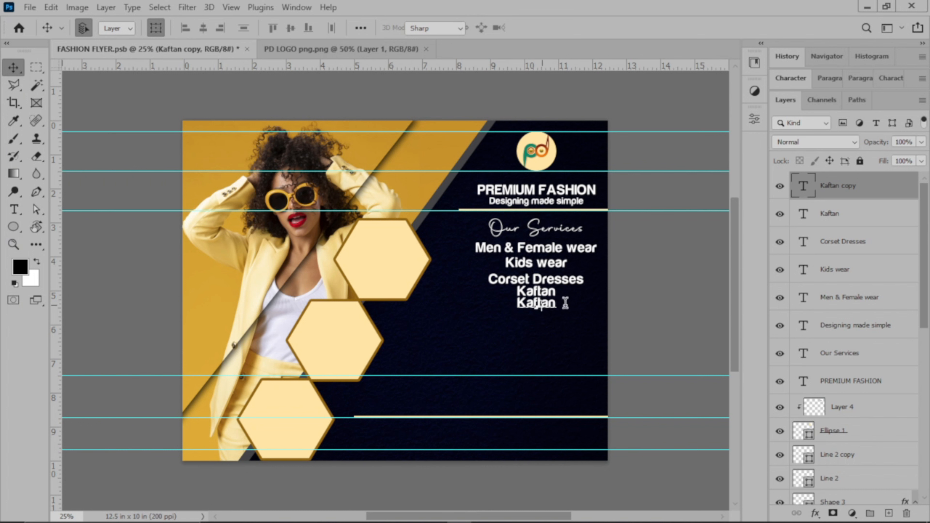
type("AAAAAAAA")
key("ctrl+a")
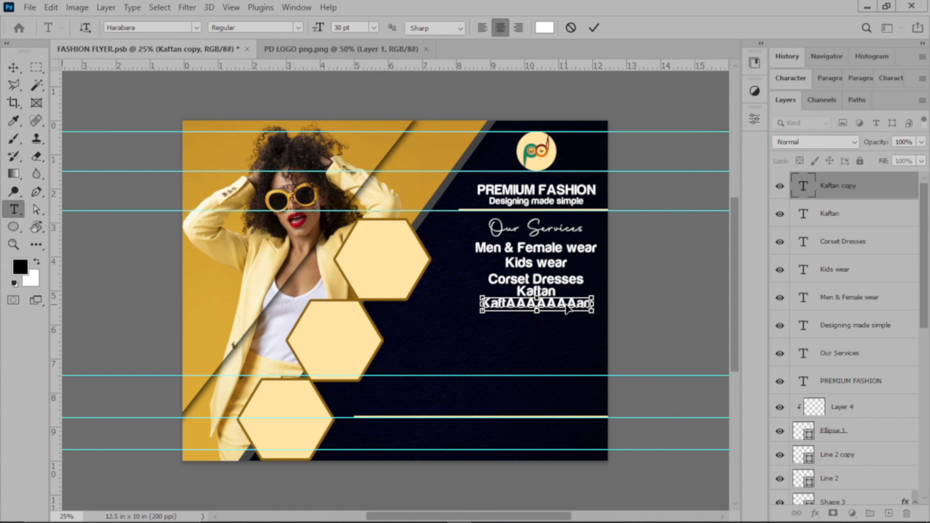
type("A")
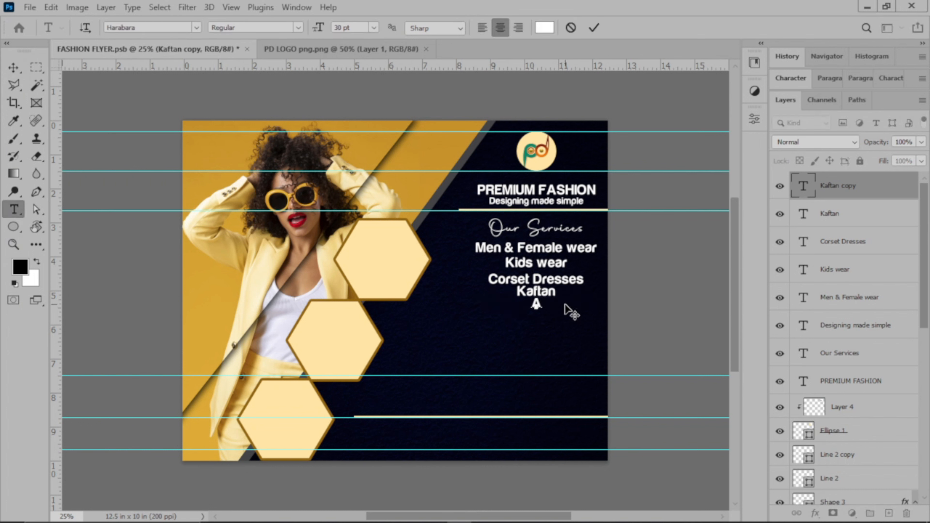
type("gbada")
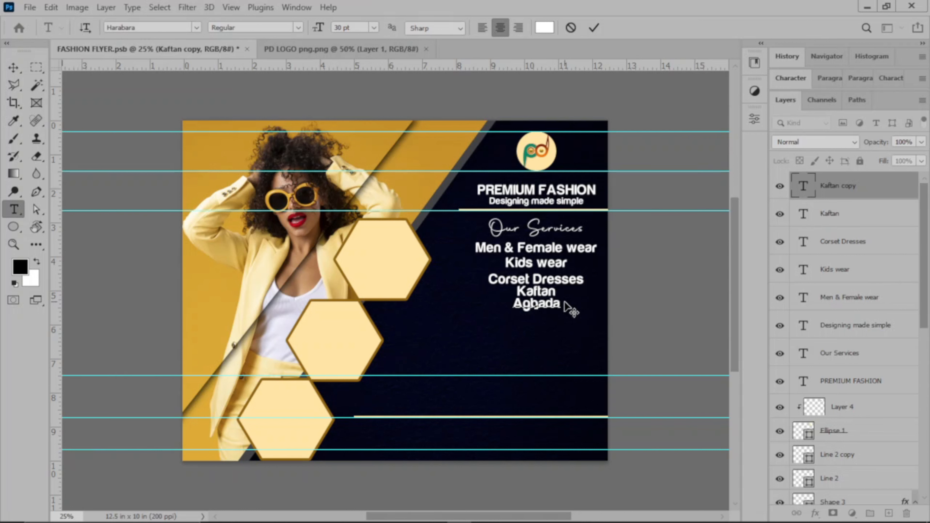
left_click(593, 28)
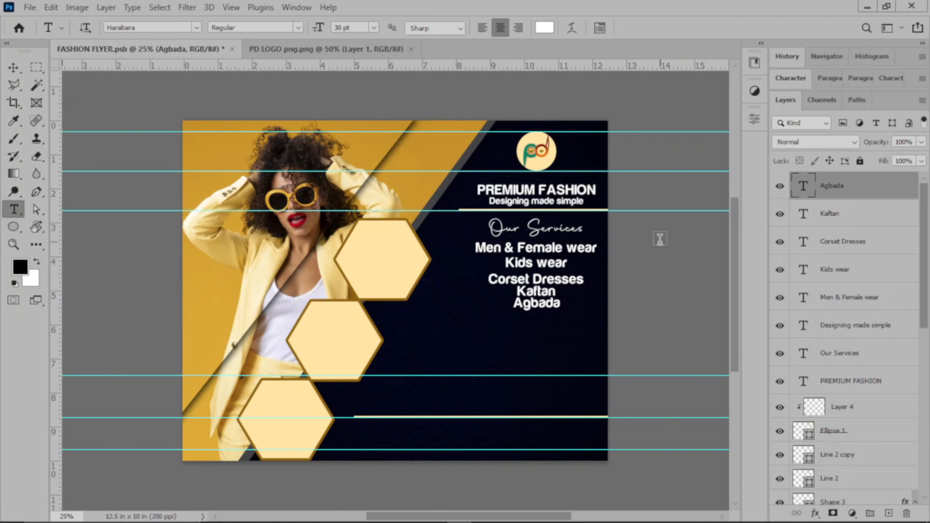
Duplicate the Agbada line below itself and retype the copy as 'Suits'
key("v")
key("ctrl+j")
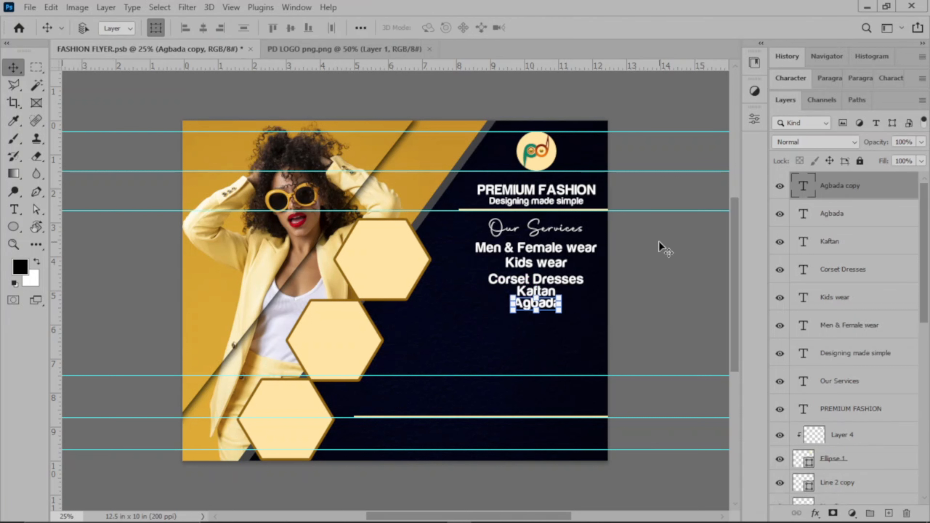
key("shift+Down")
key("shift+Down")
key("shift+Down")
key("shift+Down")
key("shift+Down")
key("shift+Down")
key("shift+Down")
key("shift+Down")
key("shift+Down")
key("shift+Down")
key("shift+Down")
key("shift+Down")
key("shift+Down")
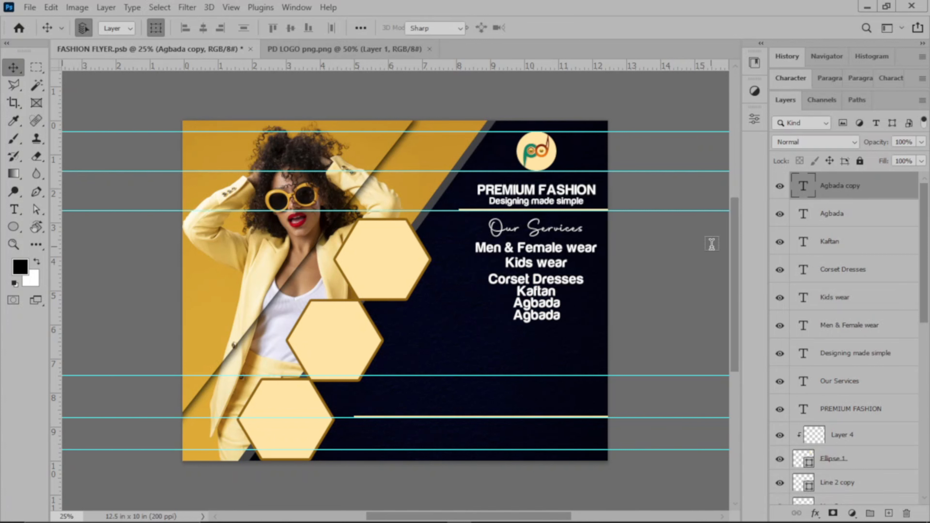
key("t")
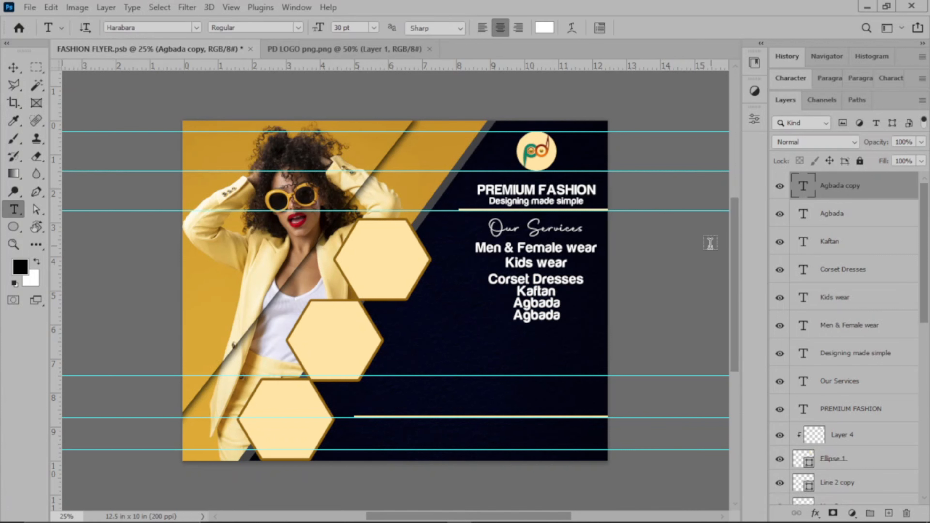
double_click(540, 318)
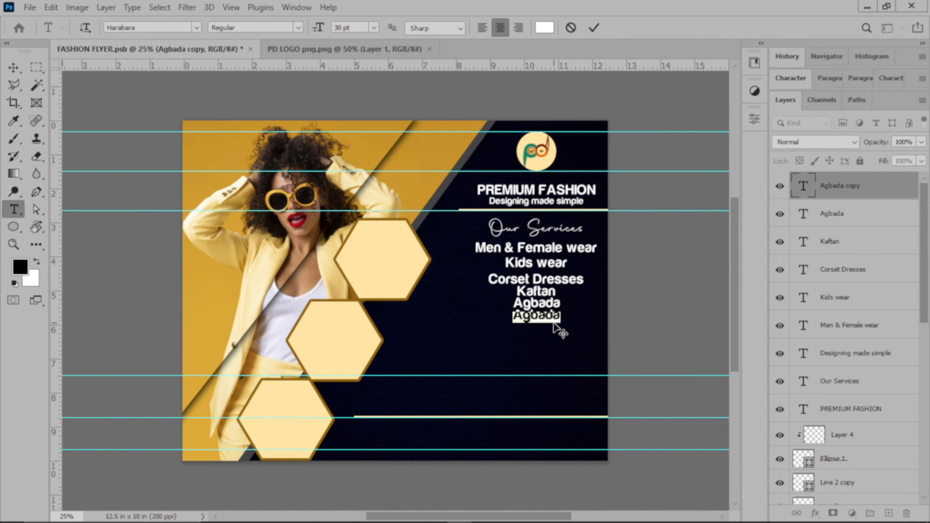
type("Suits")
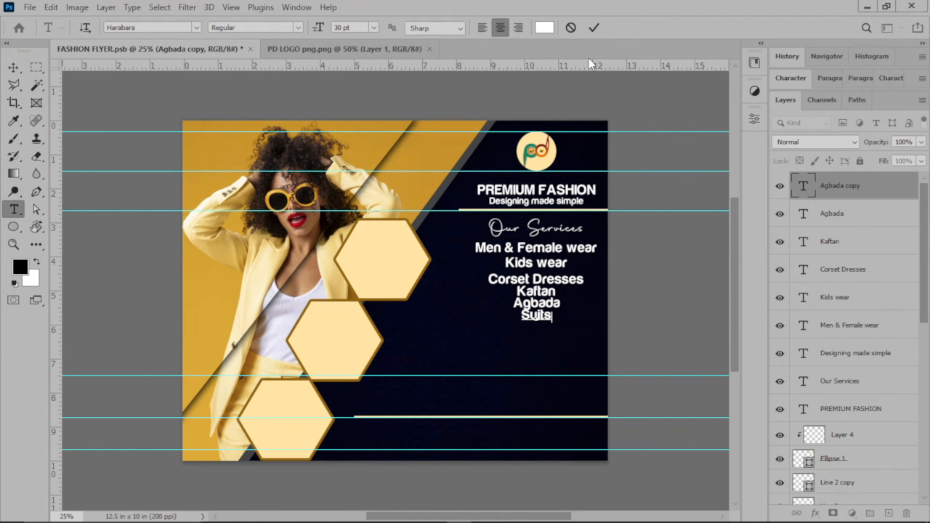
left_click(593, 23)
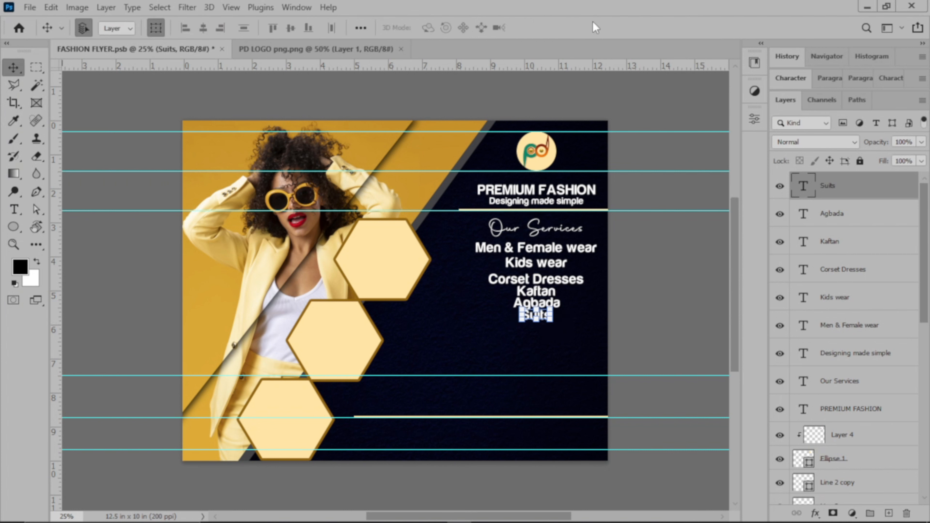
Duplicate Suits below itself and retype the copy as 'Jumpsuits & many more'
key("ctrl+j")
key("shift+Down")
key("shift+Down")
key("shift+Down")
key("shift+Down")
key("shift+Down")
key("shift+Down")
key("shift+Down")
key("shift+Down")
key("shift+Down")
key("shift+Down")
key("shift+Down")
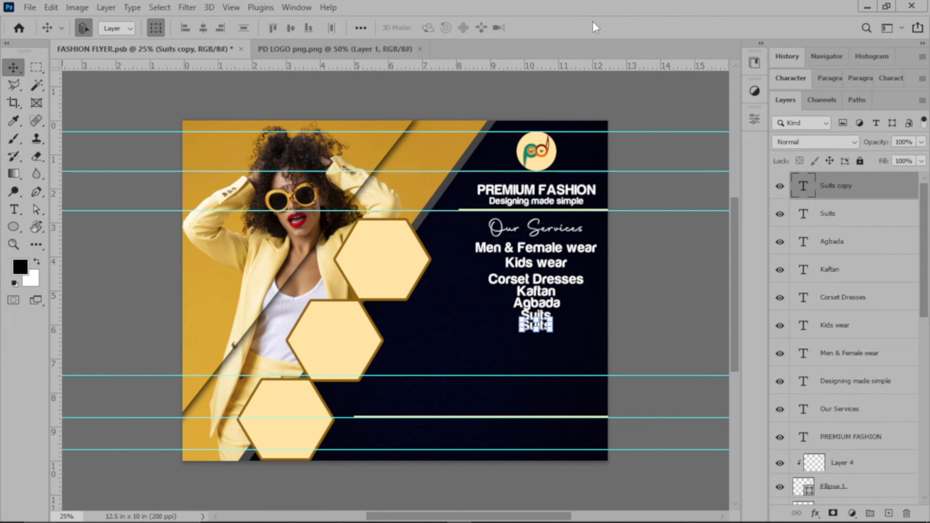
key("t")
left_click(536, 325)
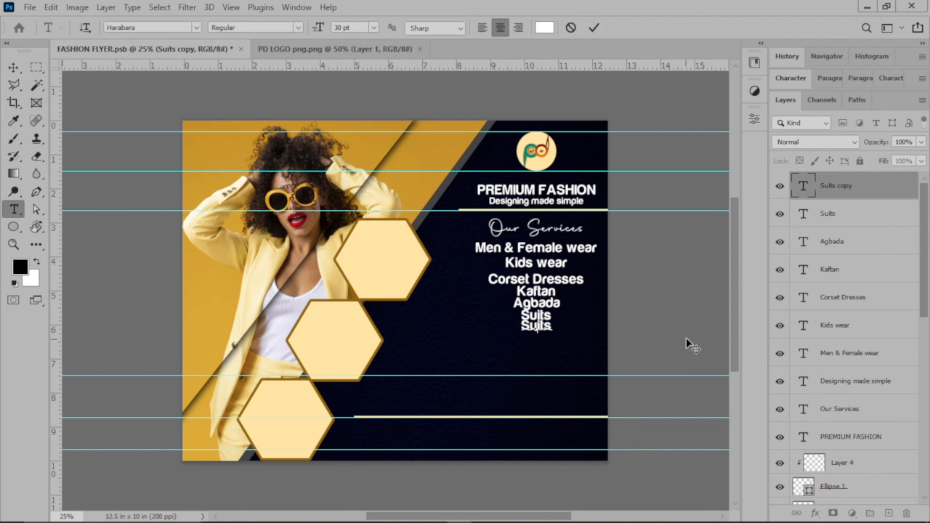
key("ctrl+a")
key("BackSpace")
type("Jumpsuits")
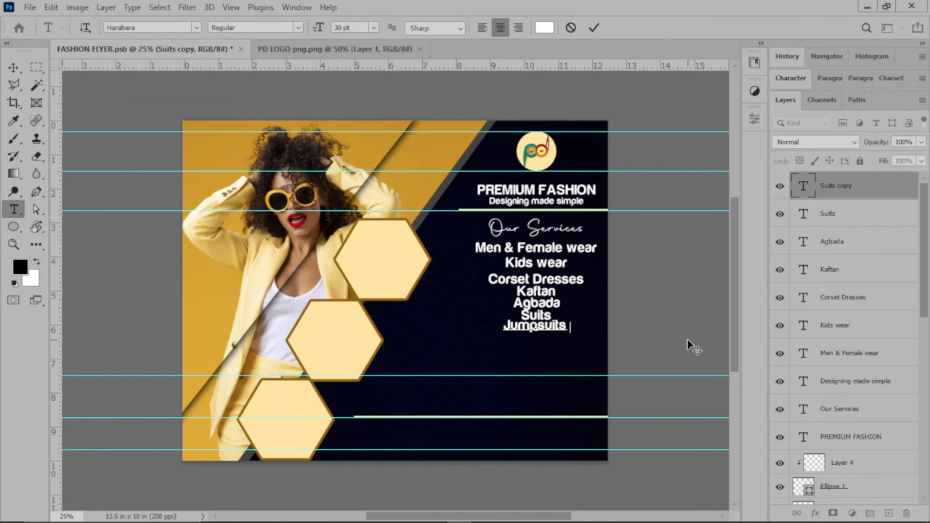
type(" &")
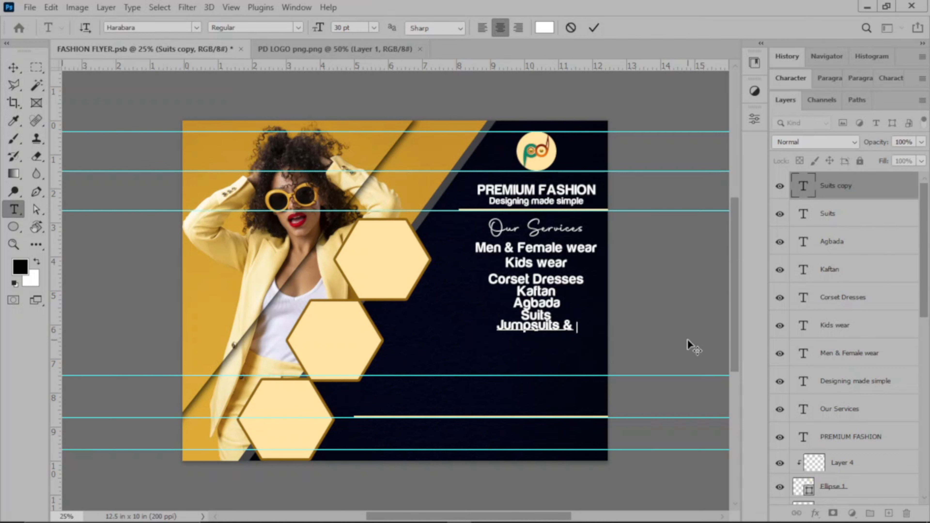
type(" many more")
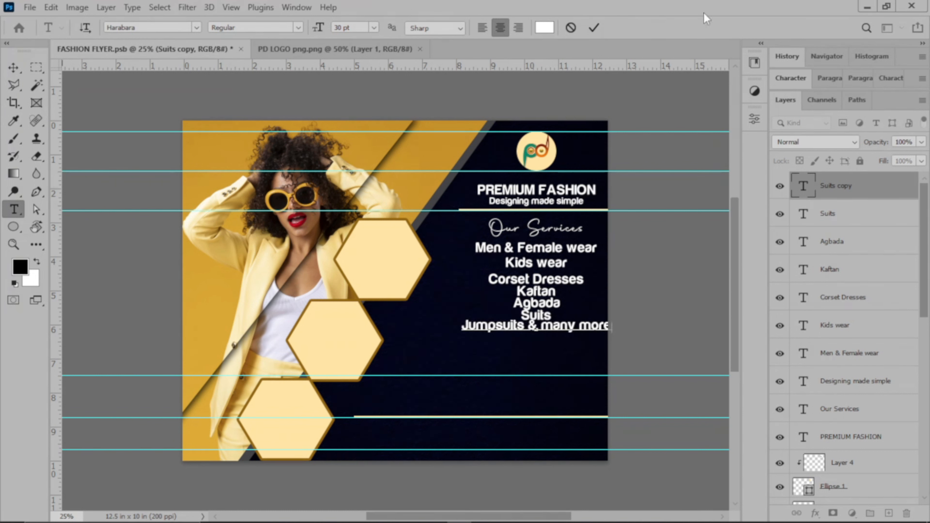
left_click(593, 26)
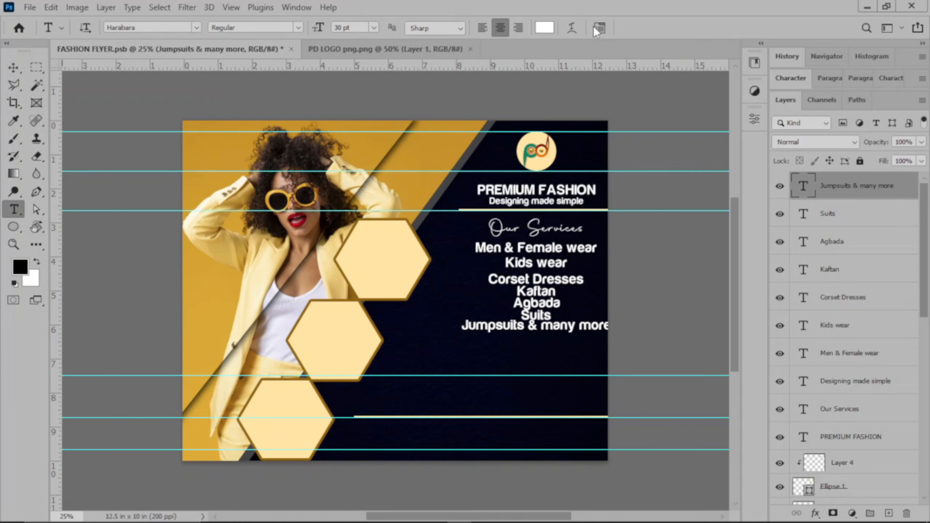
left_click(14, 68)
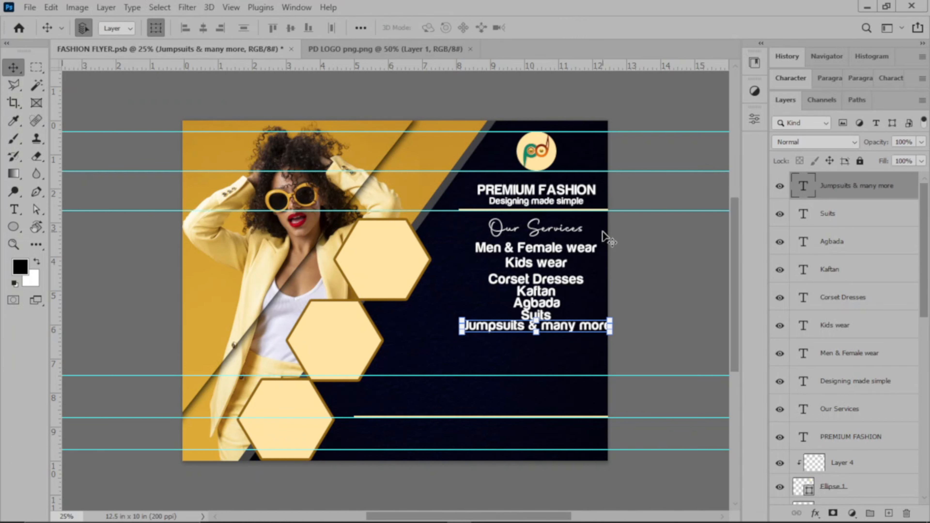
left_click(635, 281)
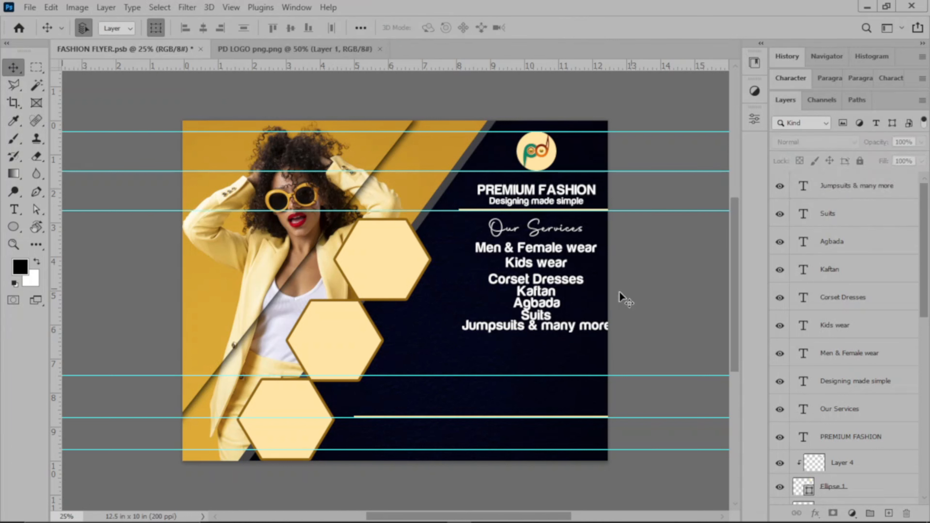
Select Layer 4 down through Shape 1 and lock all of them
left_click(458, 247)
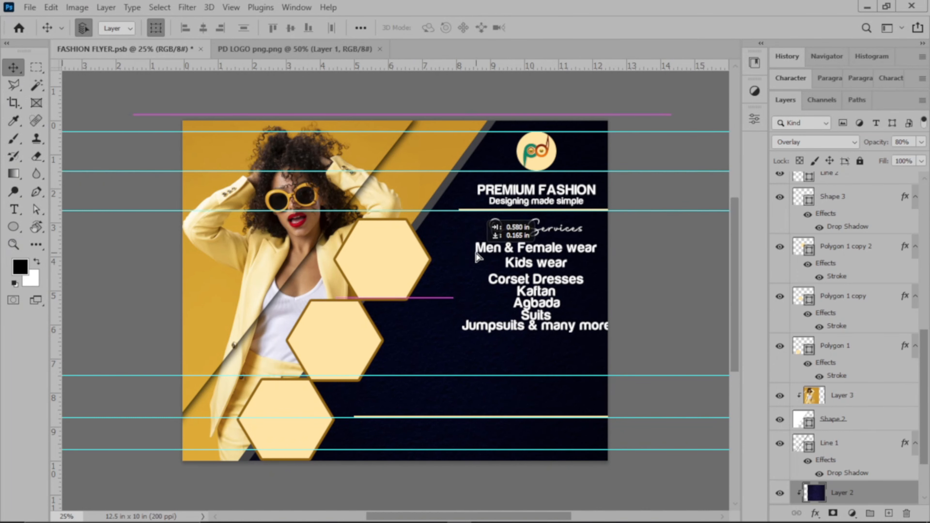
key("ctrl+z")
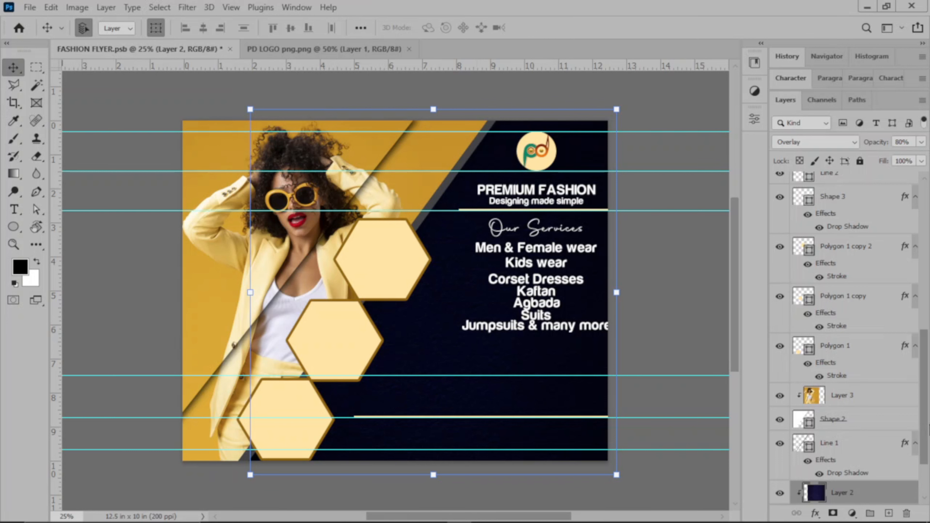
scroll(875, 468, "down", 2)
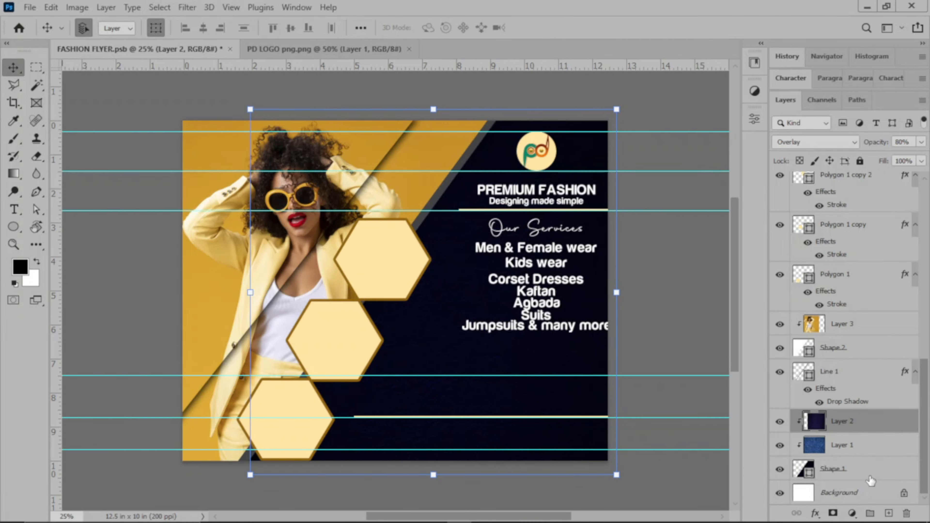
left_click(914, 461)
left_click_drag(927, 450, 927, 261)
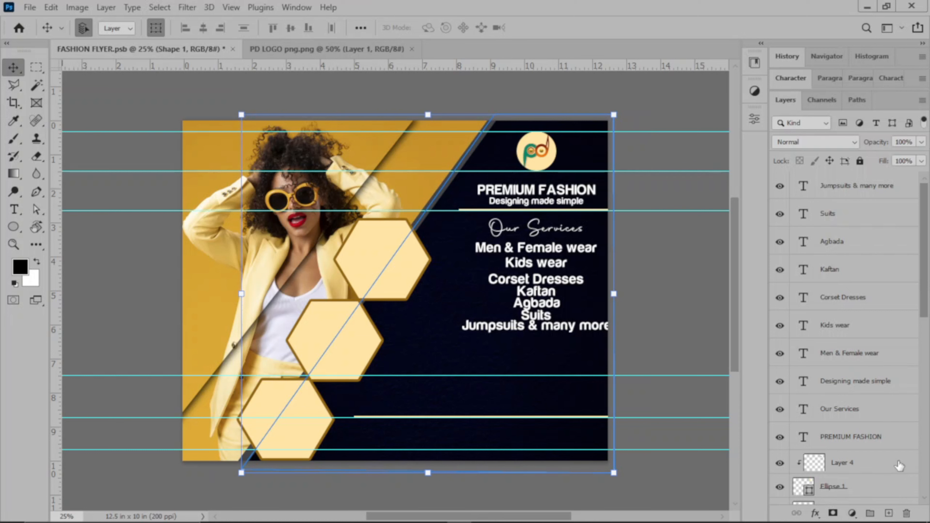
left_click_drag(928, 224, 927, 370)
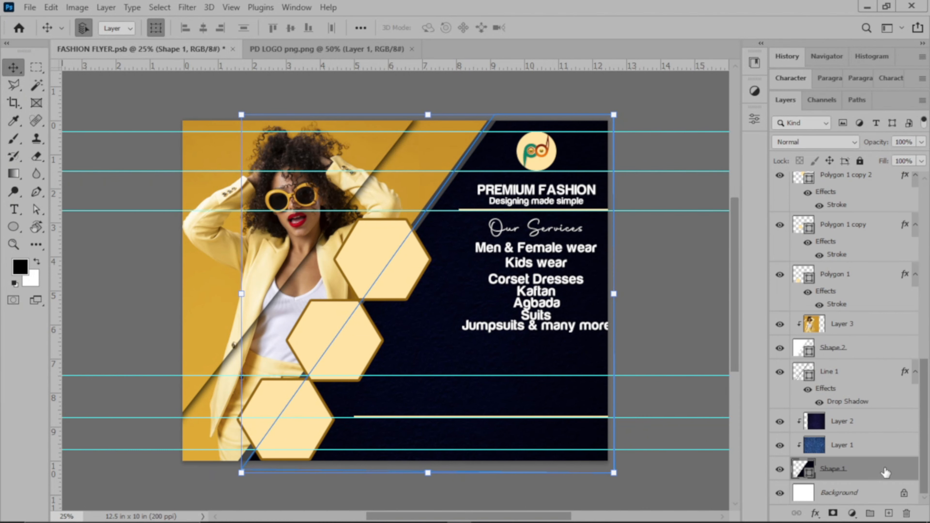
scroll(867, 386, "up", 10)
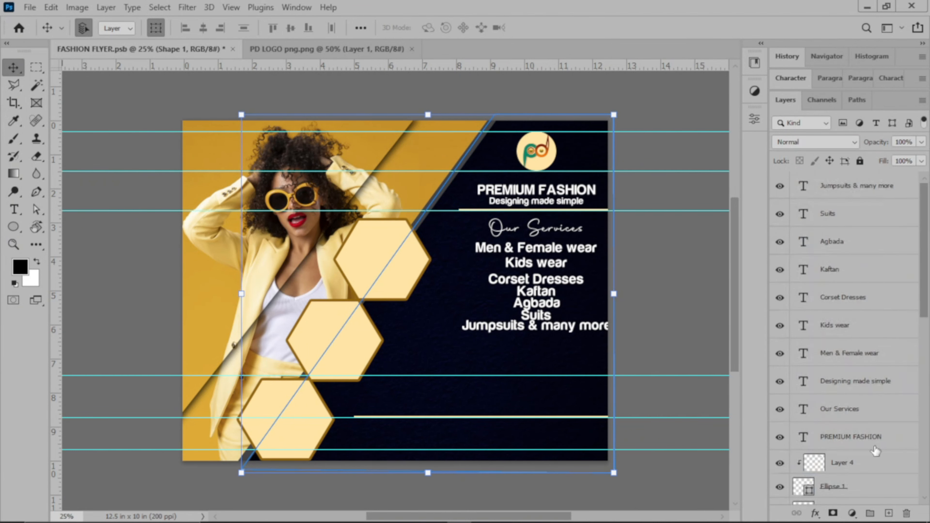
left_click(873, 465, "shift")
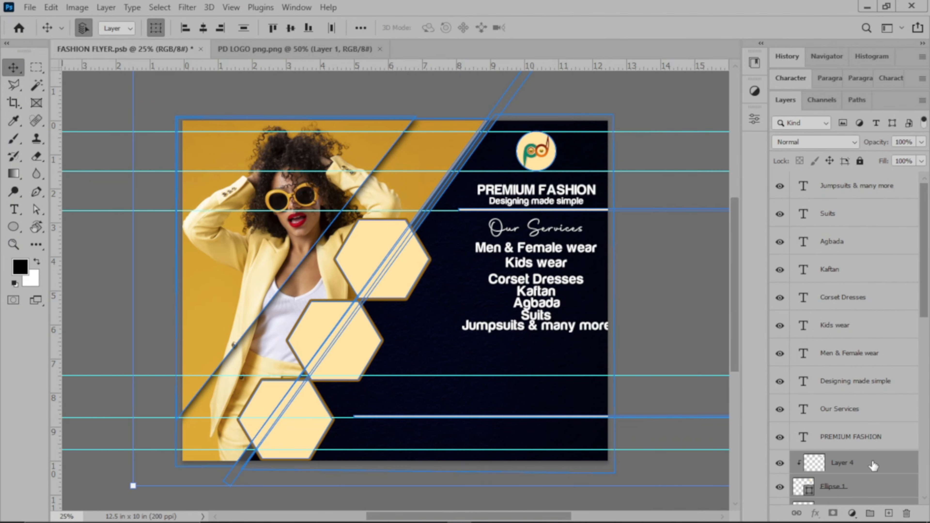
scroll(878, 383, "down", 8)
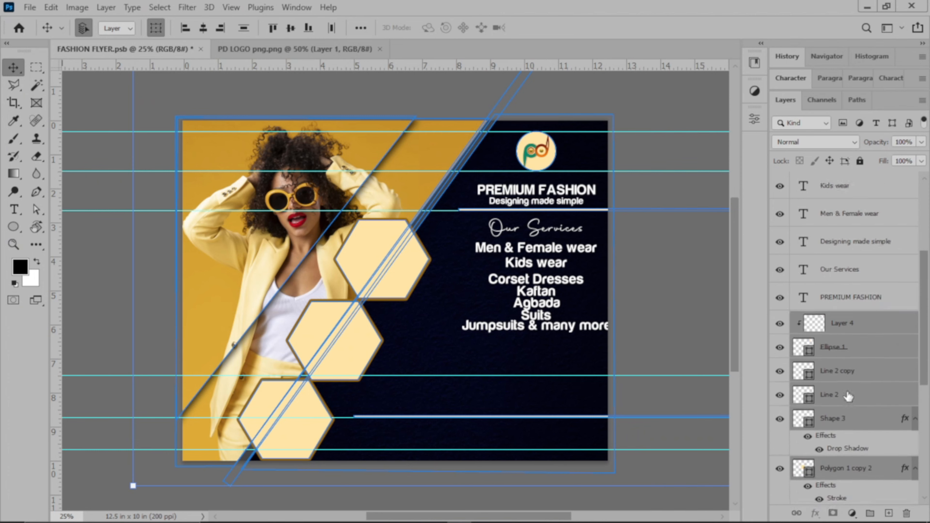
scroll(843, 394, "down", 3)
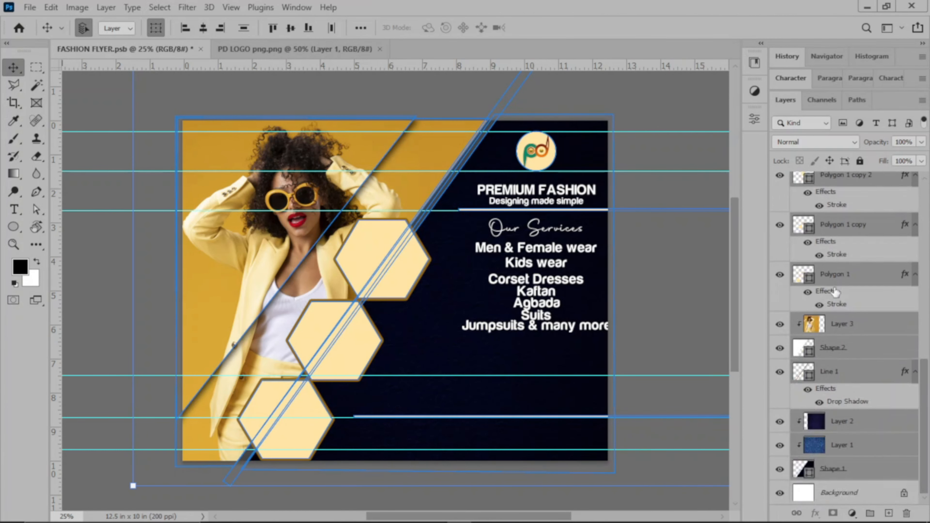
left_click(859, 161)
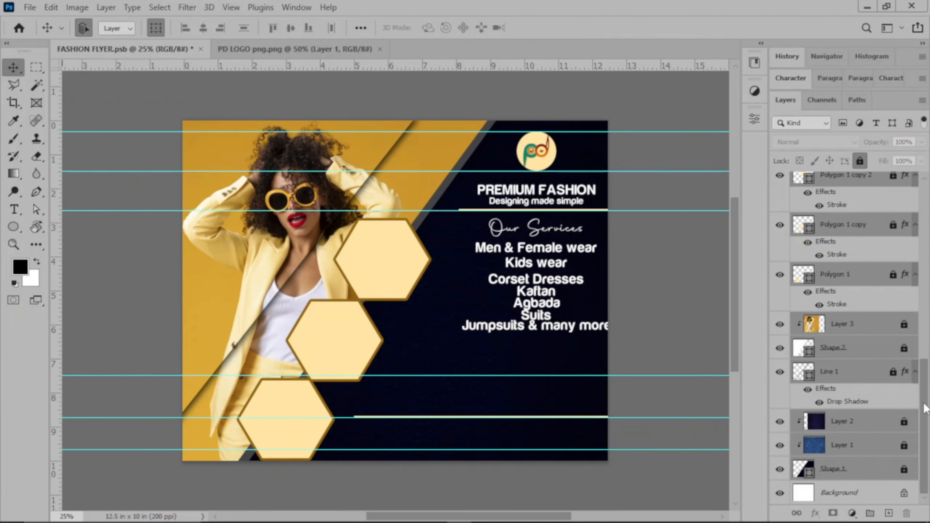
scroll(879, 367, "up", 10)
Marquee-select the seven service lines and shift them together down and slightly left
left_click(643, 269)
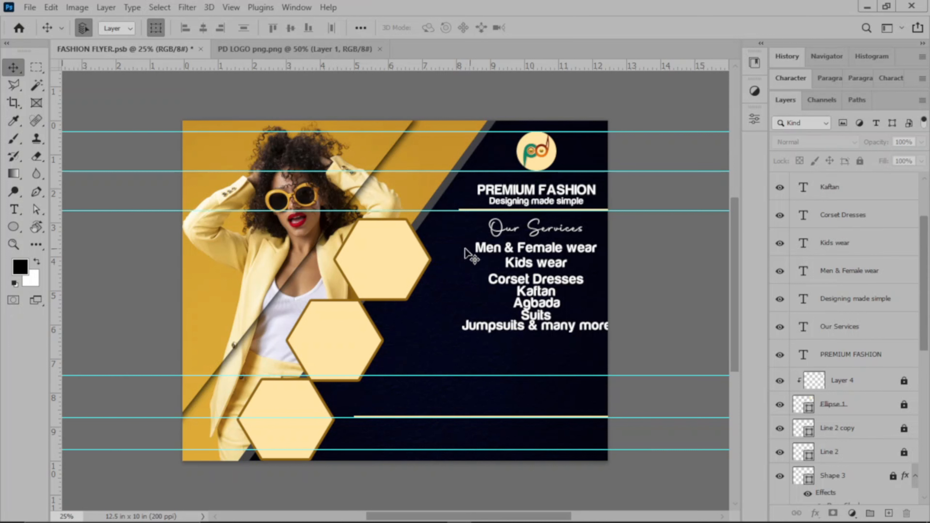
left_click_drag(452, 246, 588, 348)
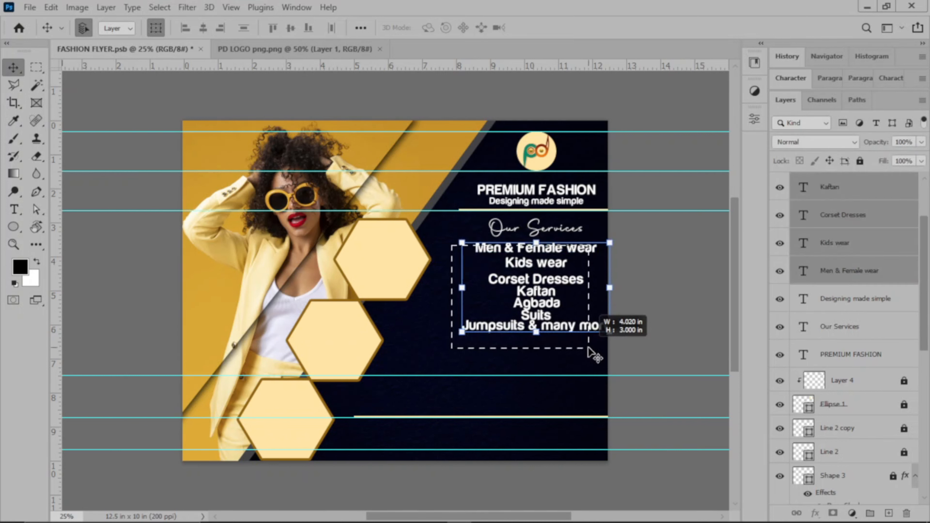
left_click(688, 273)
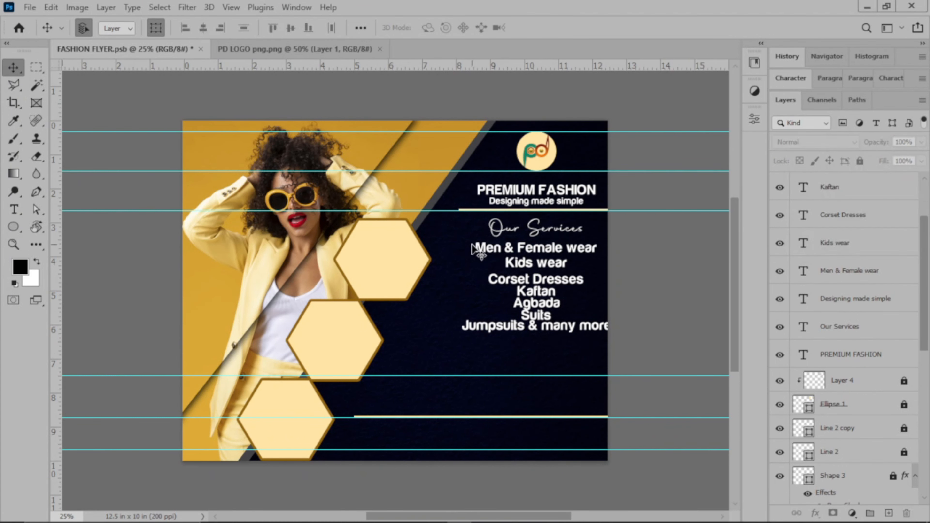
left_click_drag(461, 242, 574, 331)
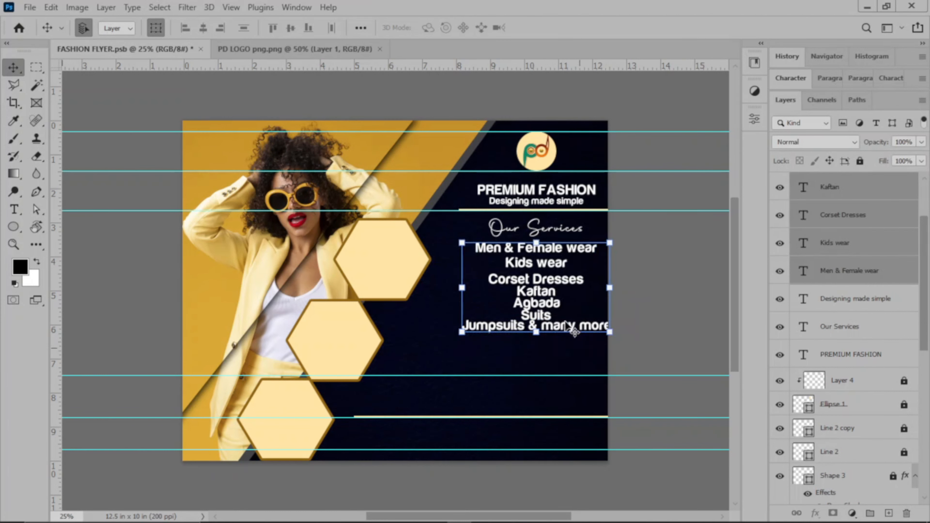
left_click_drag(540, 280, 537, 294)
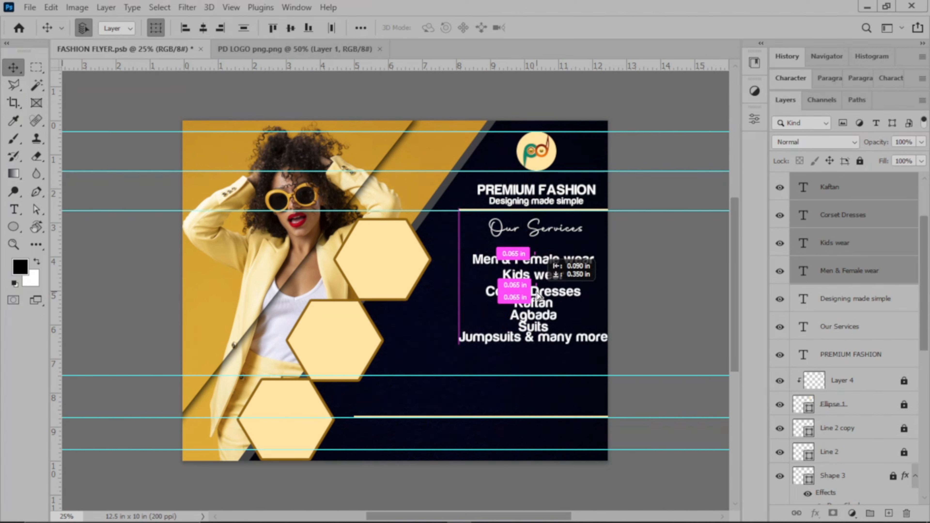
left_click_drag(538, 294, 537, 293)
key("Left")
key("Left")
key("Left")
key("Left")
key("Left")
key("Left")
key("Left")
key("Left")
key("Left")
key("Left")
key("Left")
key("Left")
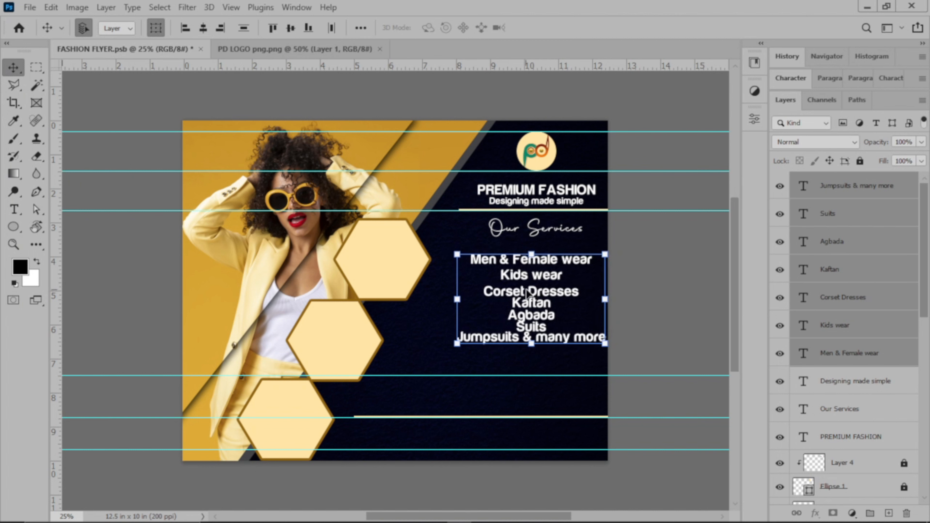
left_click(682, 256)
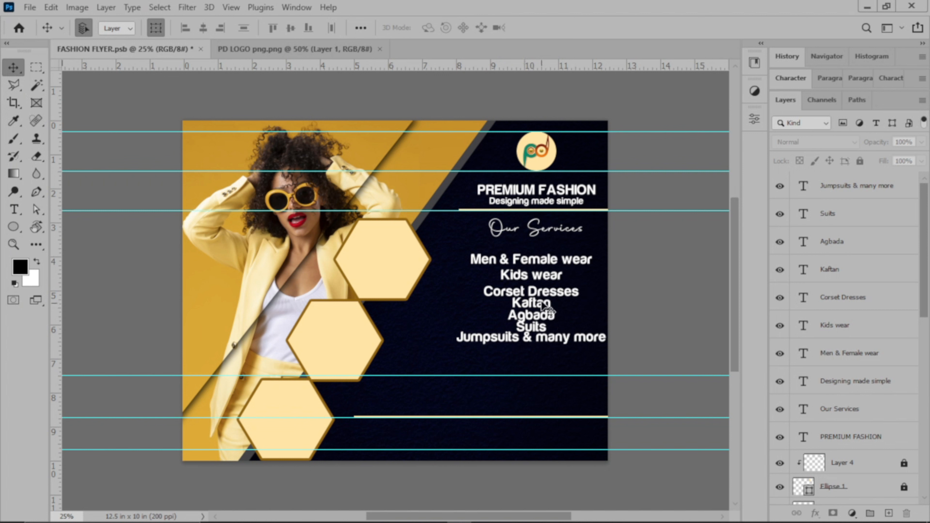
left_click(547, 343)
Lower Jumpsuits & many more and Suits, and raise Men & Female wear and Kids wear slightly
left_click_drag(546, 341, 545, 344)
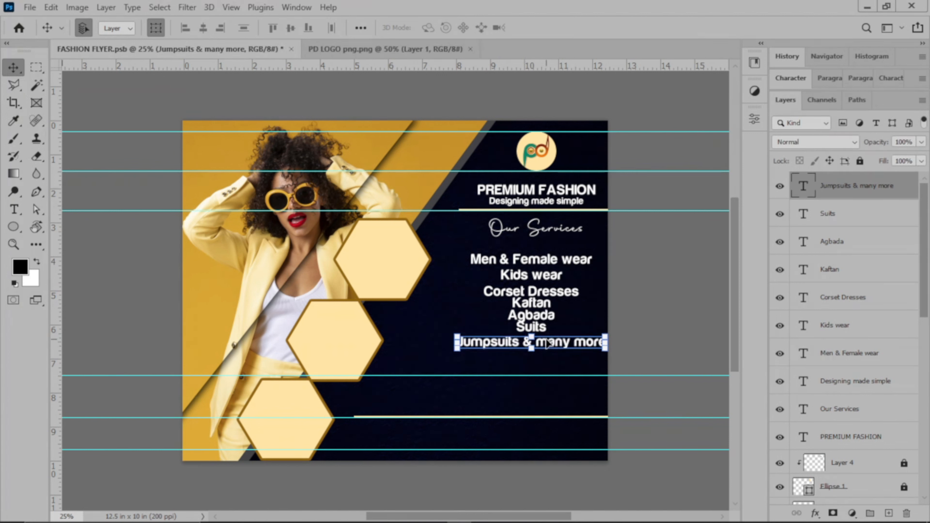
key("Down")
key("Down")
key("Down")
key("Down")
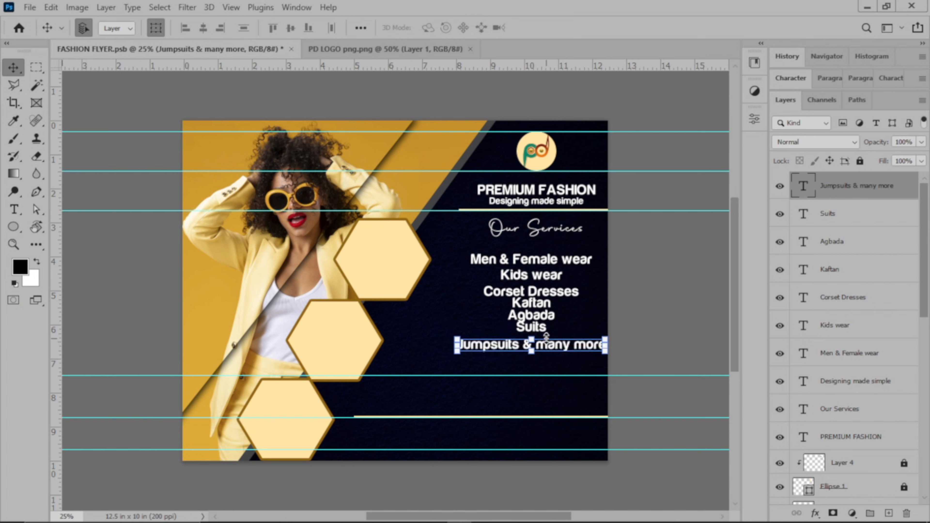
left_click(618, 317)
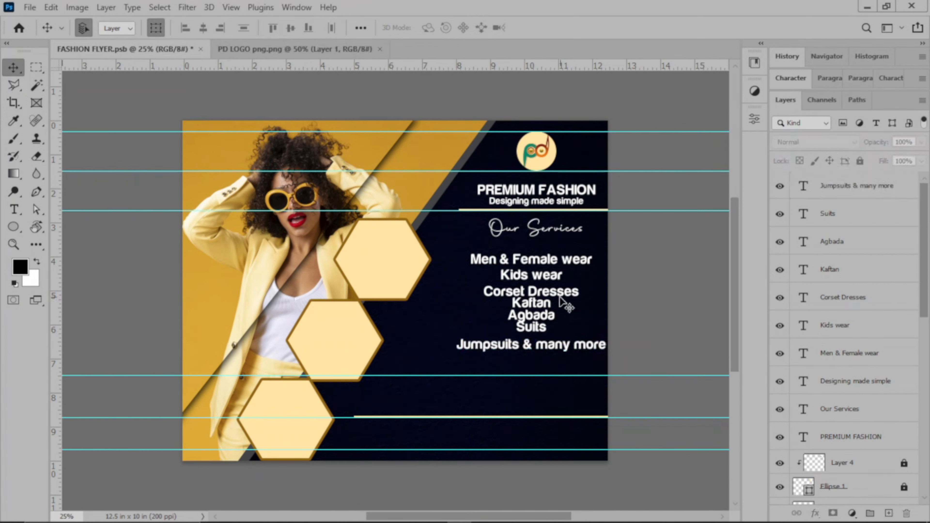
left_click(538, 331)
key("Down")
key("Down")
key("Down")
key("Down")
key("Down")
key("Down")
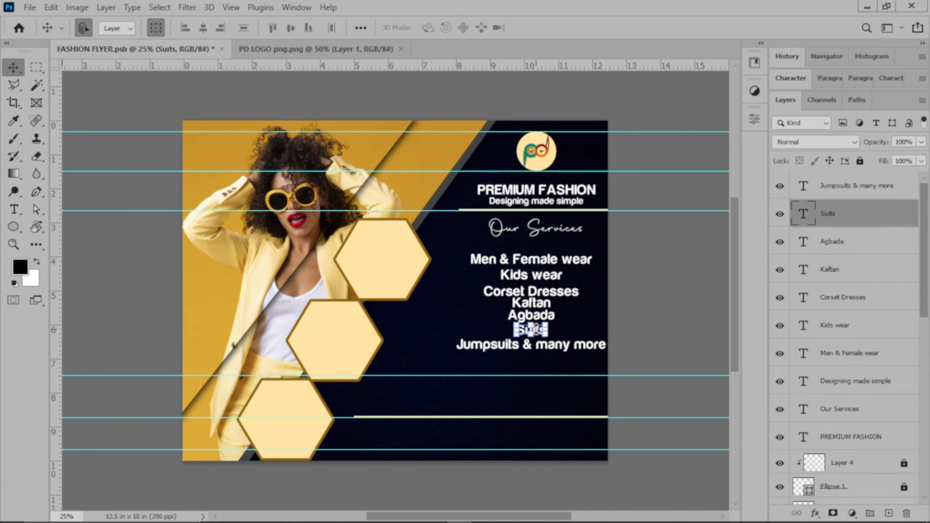
left_click(537, 261)
left_click_drag(538, 261, 536, 257)
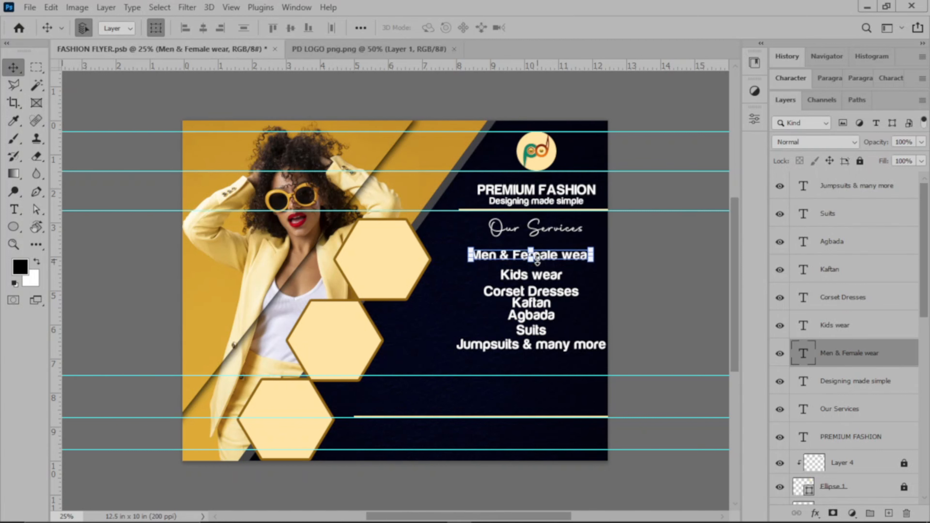
left_click(638, 261)
left_click(548, 279)
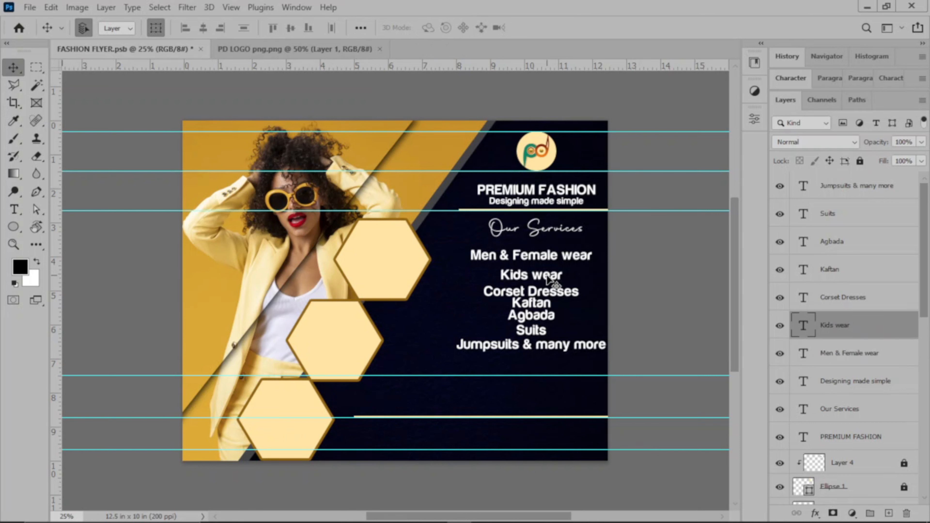
key("shift+Up")
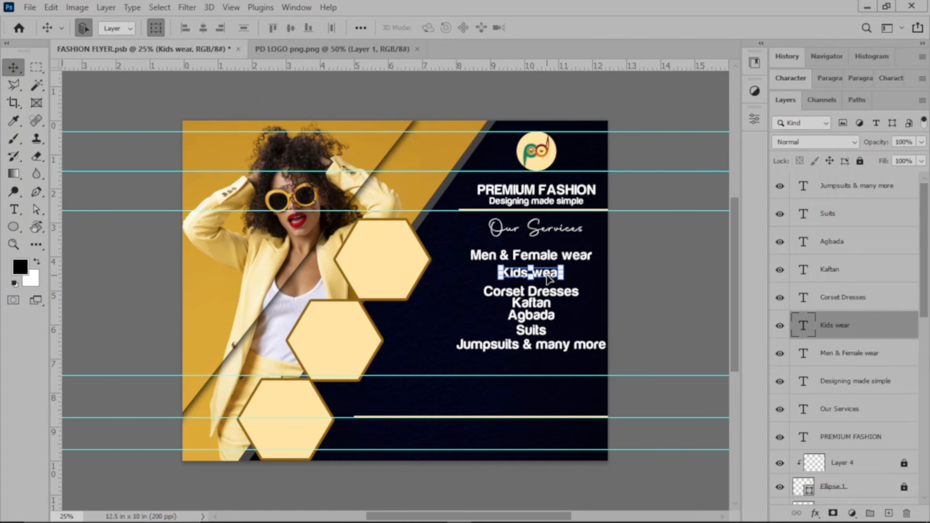
left_click(618, 295)
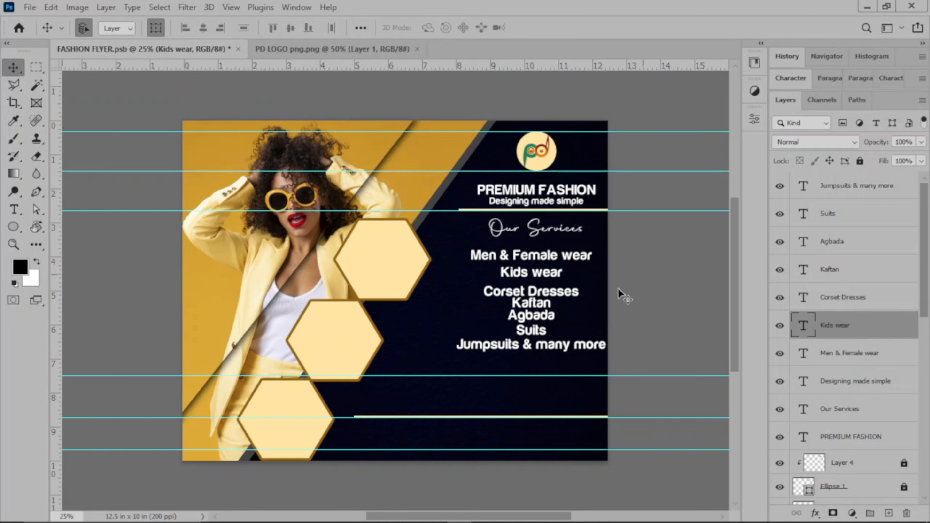
Raise Corset Dresses, then lower Jumpsuits & many more, Suits, and Kaftan with Agbada
left_click(563, 297)
key("shift+Up")
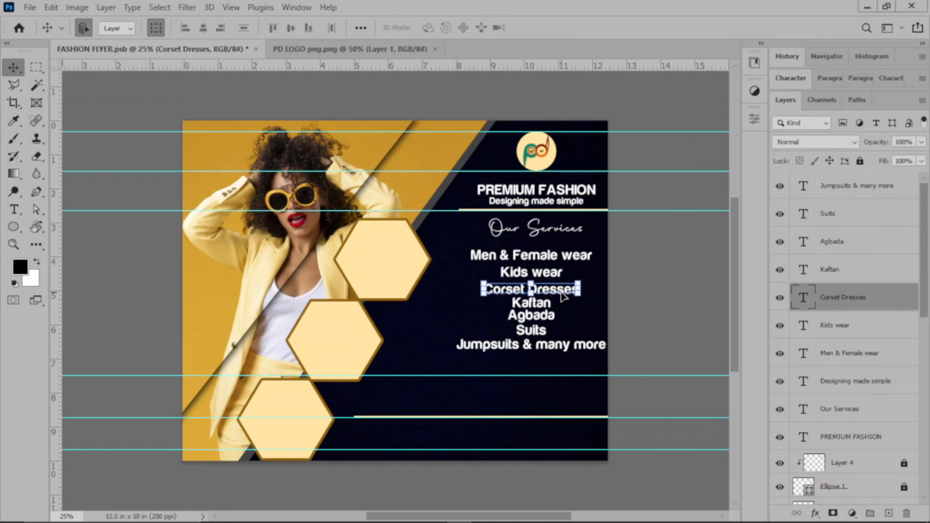
left_click(673, 301)
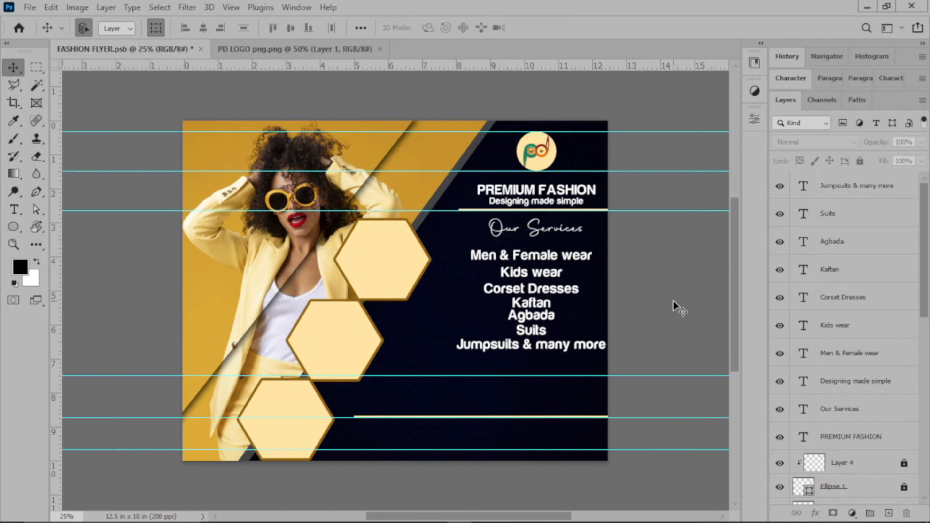
left_click(566, 348)
key("shift+Down")
key("shift+Down")
key("shift+Down")
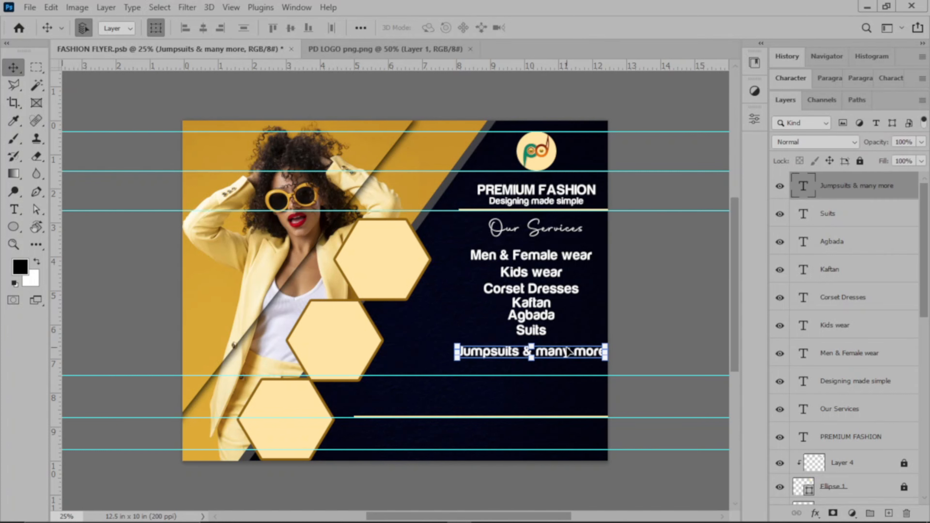
left_click(632, 315)
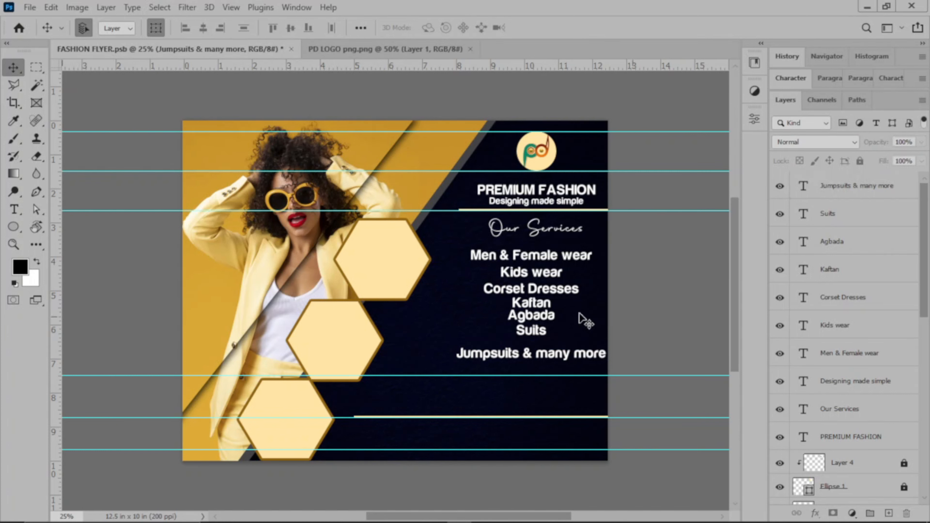
left_click(536, 330)
key("Down")
key("Down")
key("Down")
key("Down")
key("Down")
key("Down")
key("Down")
key("Down")
key("Down")
key("Down")
key("Down")
key("Down")
key("Down")
key("Down")
key("Down")
key("Down")
key("Down")
key("Down")
key("Down")
key("Down")
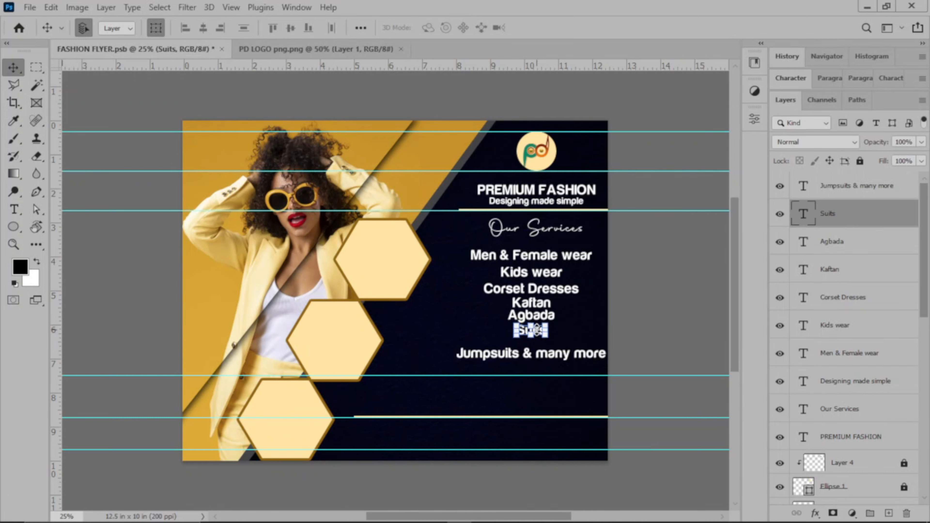
key("Down")
key("Down")
key("Down")
key("Down")
key("Down")
key("Down")
key("Down")
key("Down")
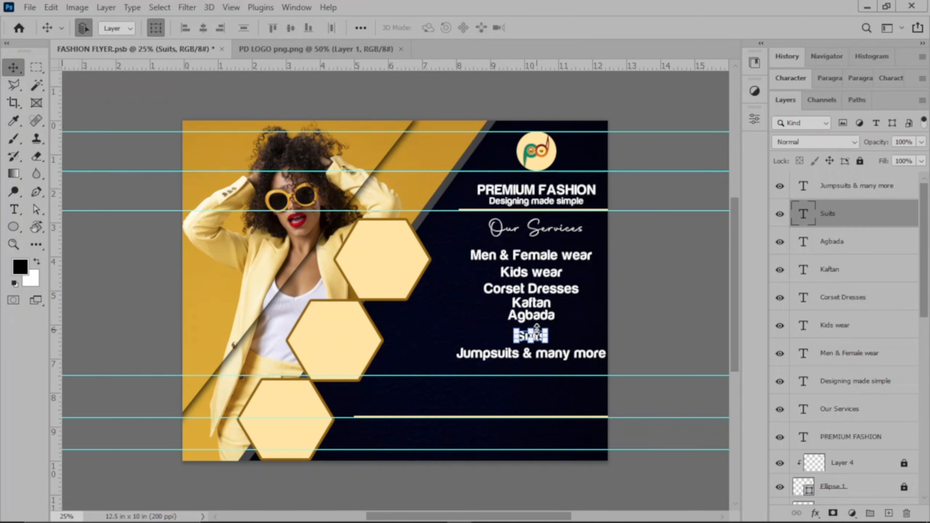
left_click(696, 311)
left_click_drag(561, 305, 543, 317)
key("shift+Down")
key("shift+Down")
key("shift+Down")
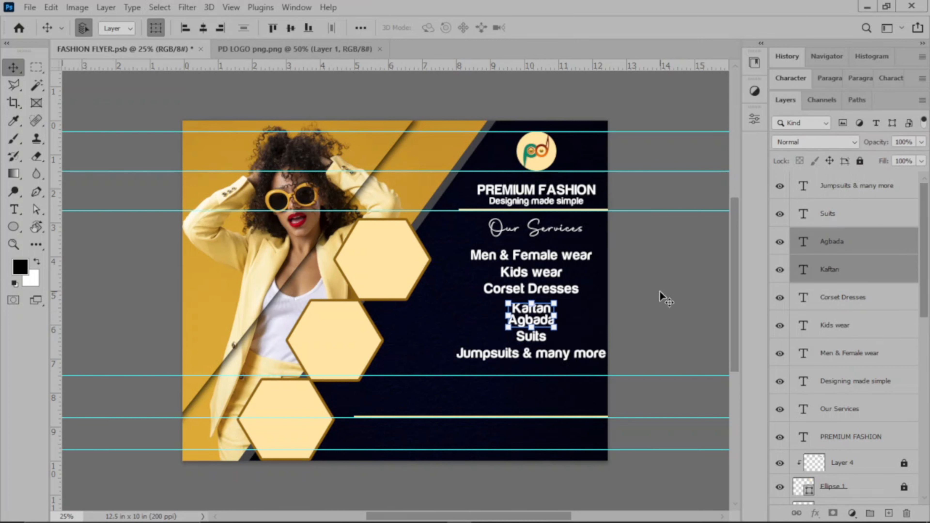
left_click(659, 290)
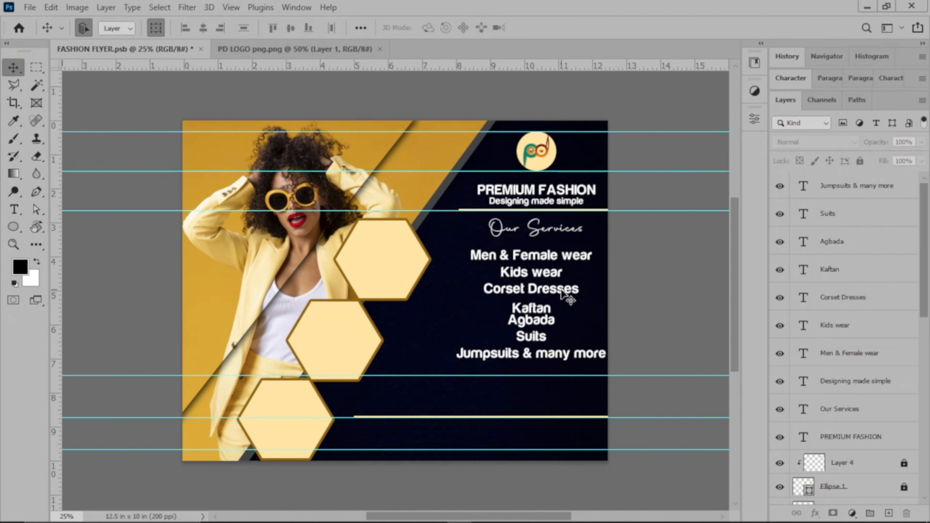
Fine-tune the Corset Dresses position and nudge the Kaftan line slightly up
left_click(563, 293)
key("Up")
key("Up")
key("Up")
key("Up")
key("Up")
key("Up")
key("Up")
key("Up")
key("Down")
key("Down")
key("Down")
key("Down")
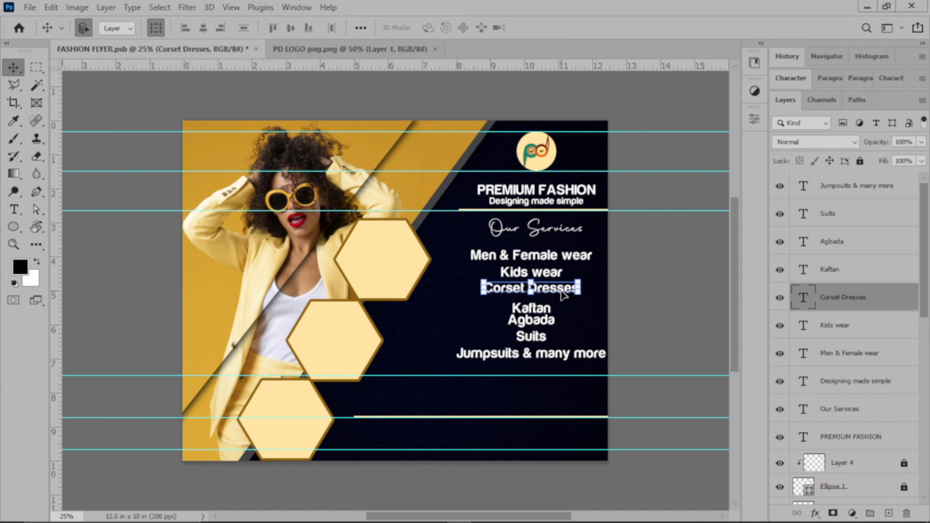
left_click(616, 277)
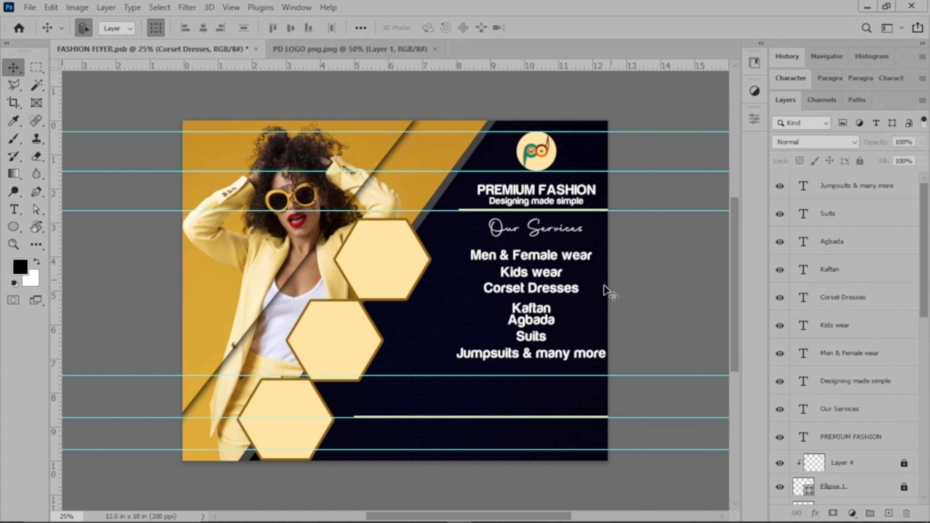
left_click(535, 309)
key("Up")
key("Up")
key("Up")
key("Up")
key("Up")
key("Up")
key("Up")
key("Up")
key("Up")
key("Up")
key("Up")
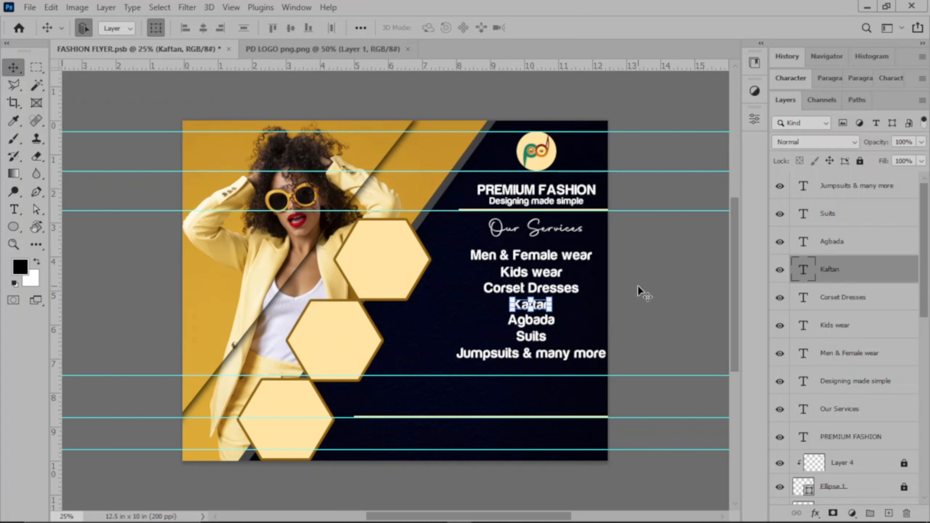
left_click(620, 297)
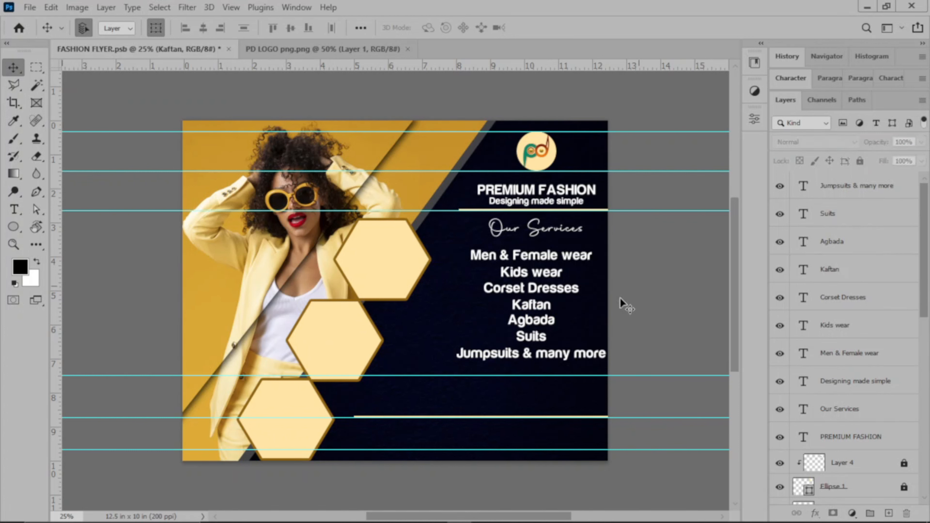
Move the Suits and Agbada lines down a few pixels each
left_click(535, 338)
left_click_drag(536, 330, 537, 331)
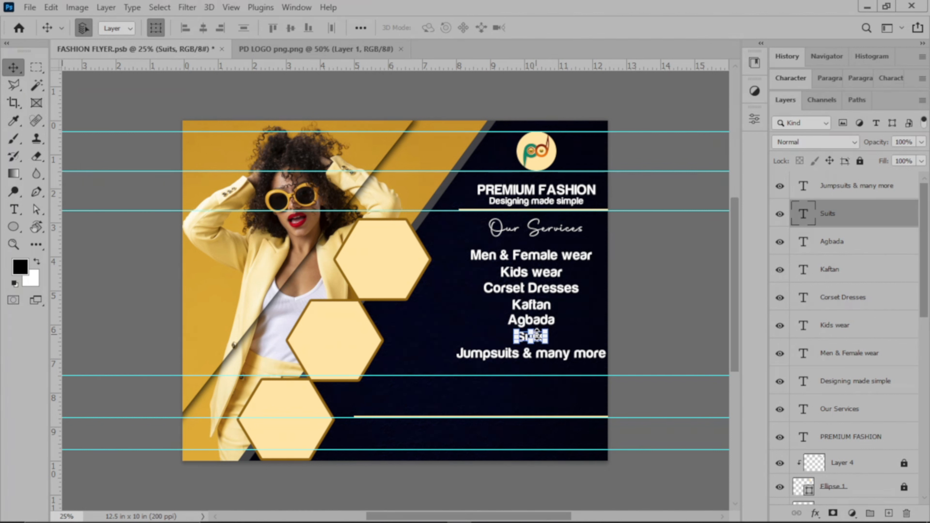
left_click(646, 301)
left_click(530, 324)
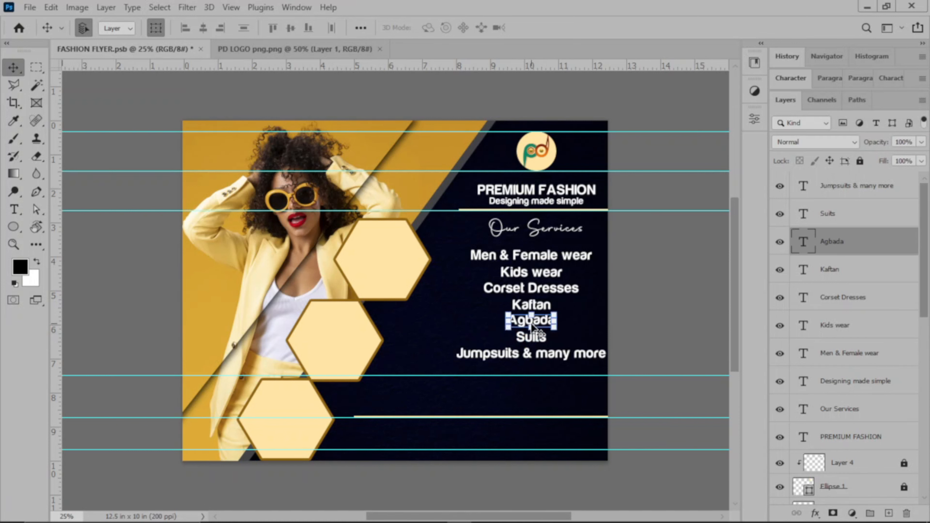
left_click_drag(532, 320, 532, 322)
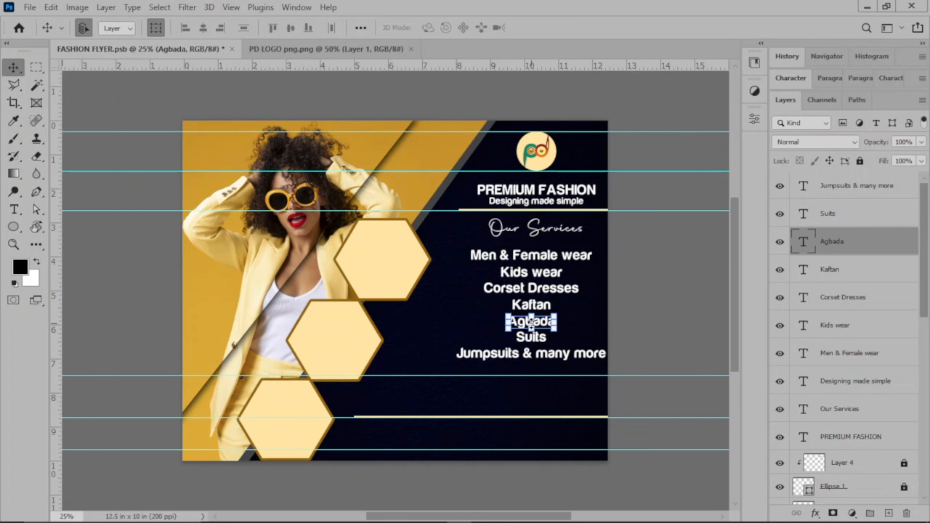
left_click(630, 297)
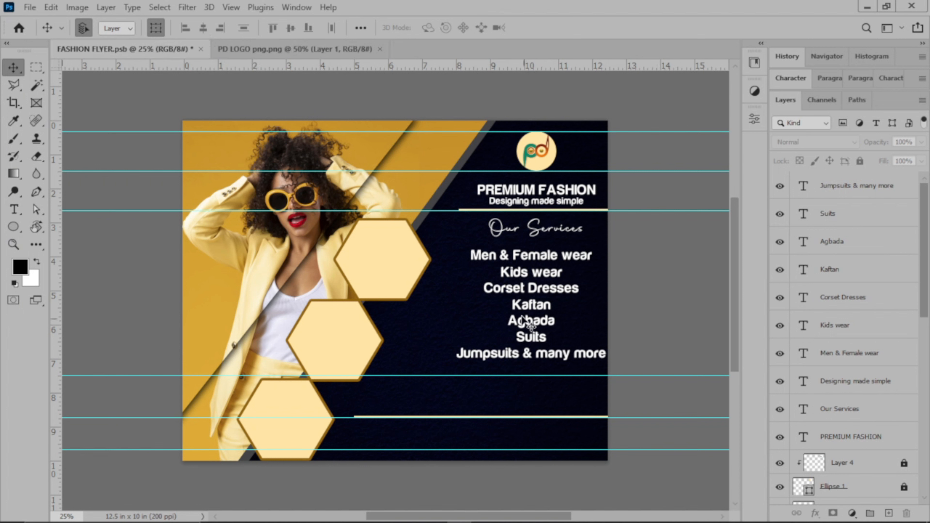
Check the spacing of the Jumpsuits & many more, Suits and Agbada lines
left_click(553, 361)
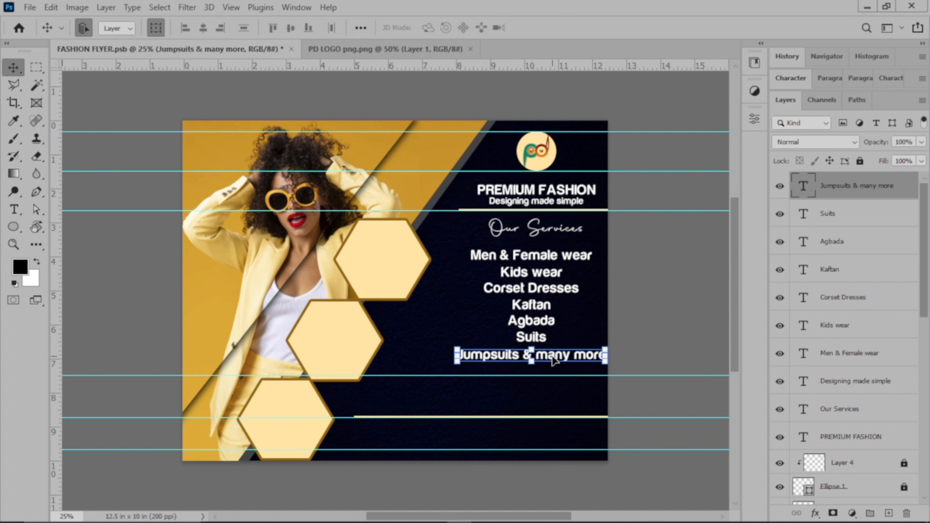
left_click(590, 346)
left_click(537, 339)
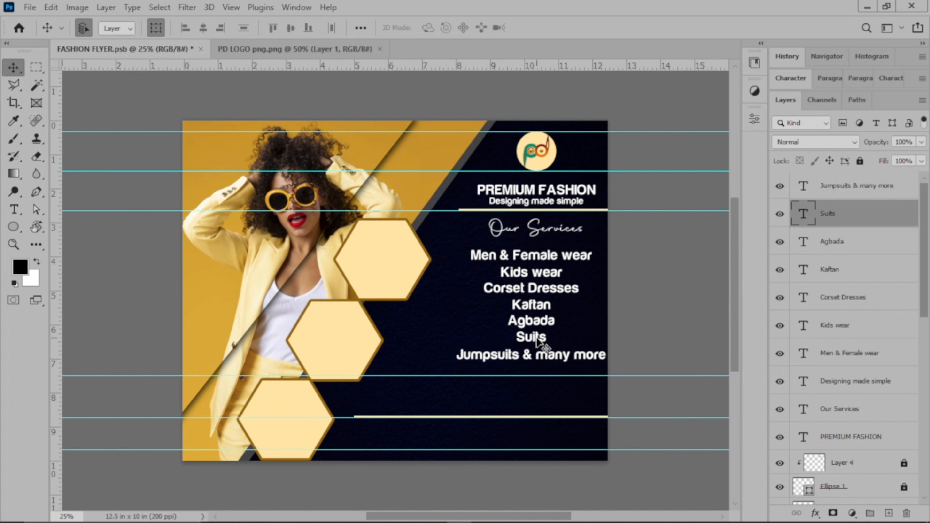
left_click(633, 312)
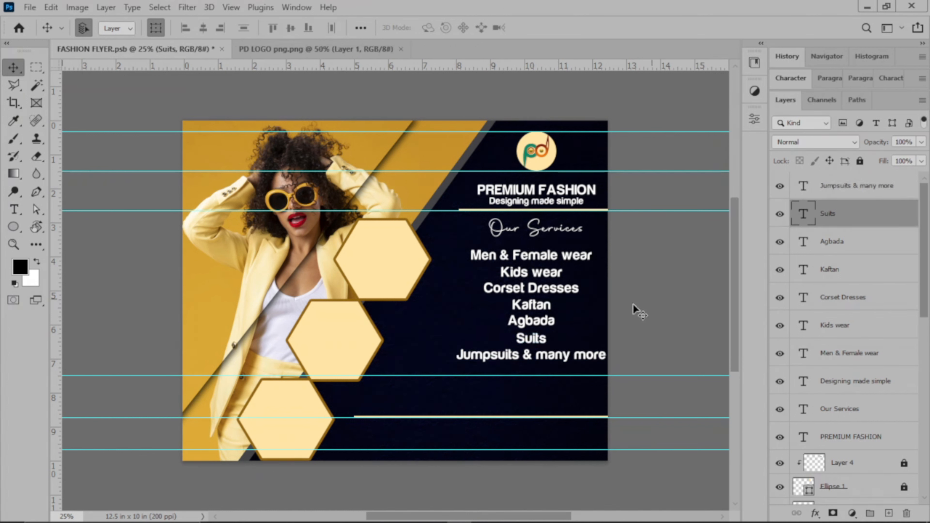
left_click(533, 322)
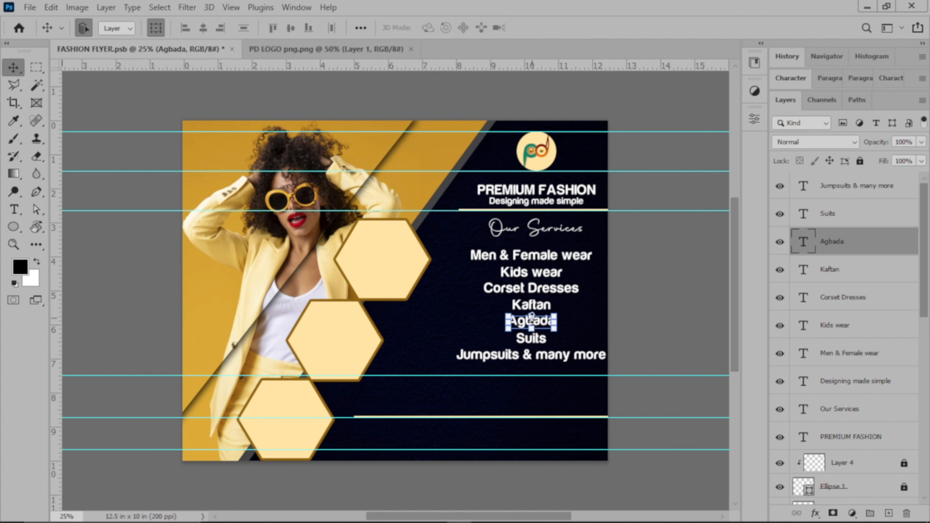
left_click(654, 281)
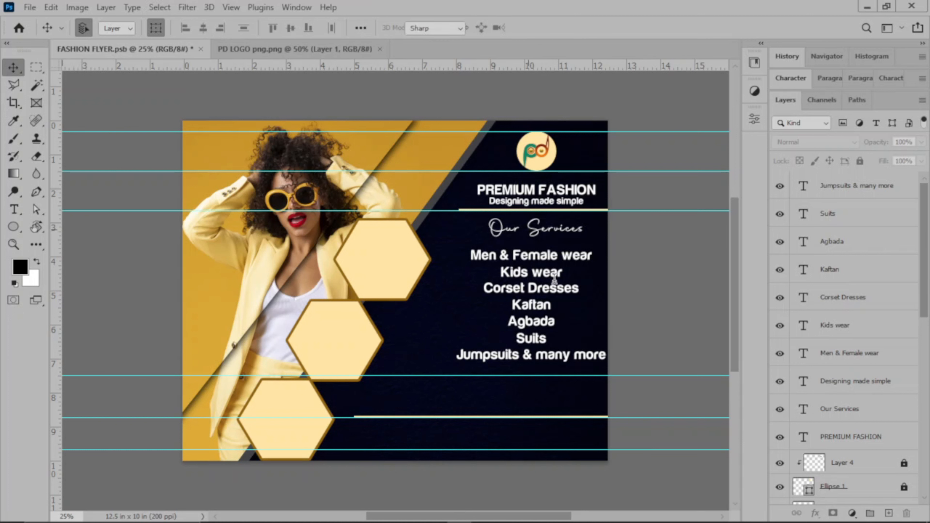
Begin editing the Our Services heading, then save the flyer
key("t")
left_click(525, 229)
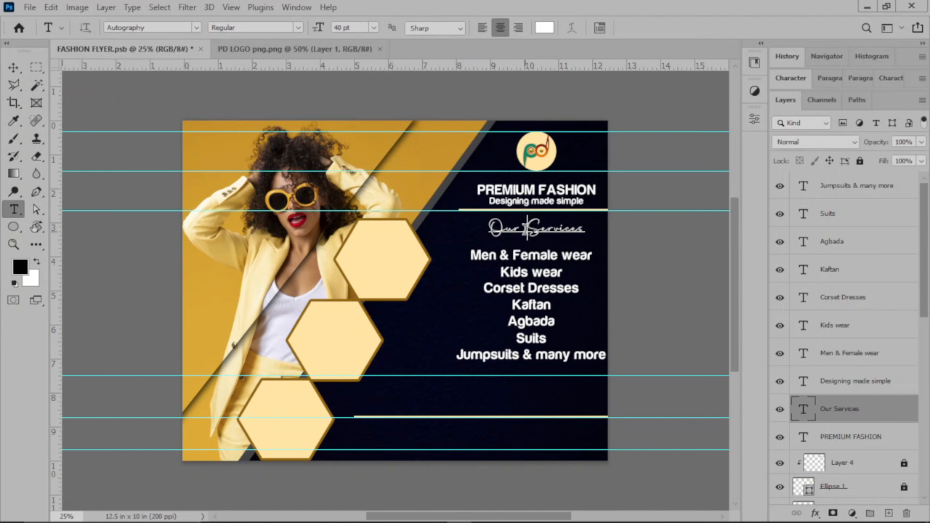
key("ctrl+Return")
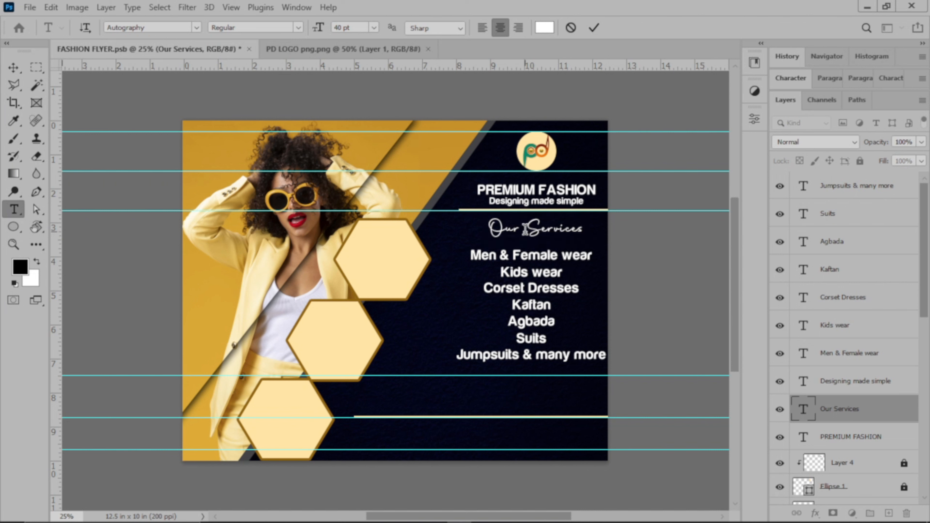
key("ctrl+s")
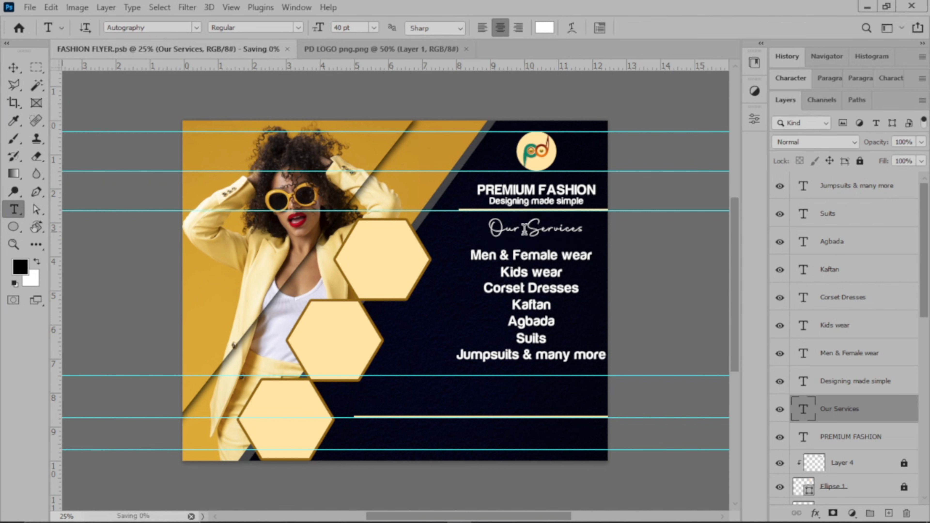
key("ctrl+a")
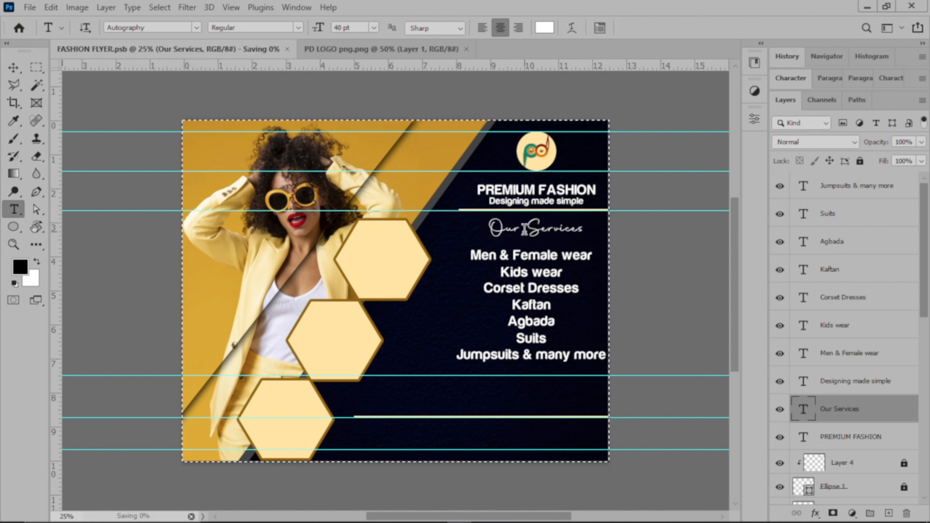
key("ctrl+d")
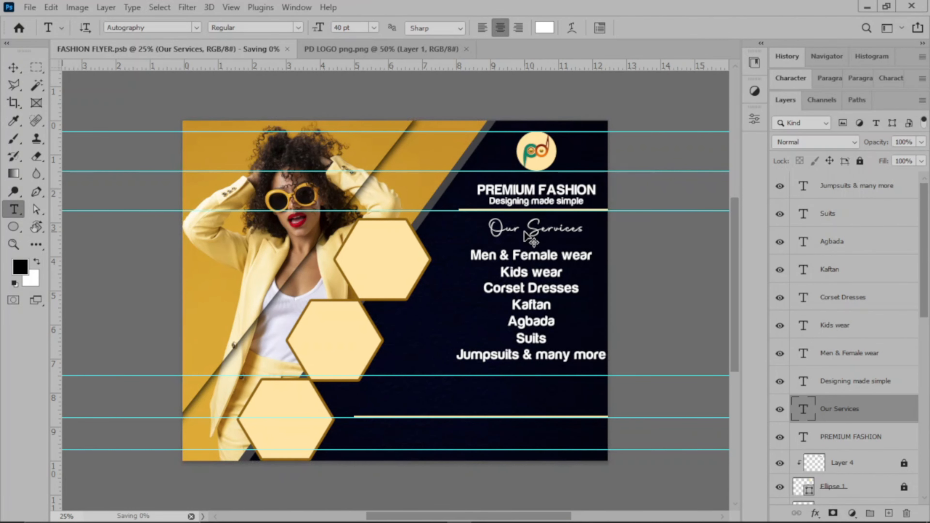
Enlarge the Our Services heading to 60 pt and commit it
left_click(523, 230)
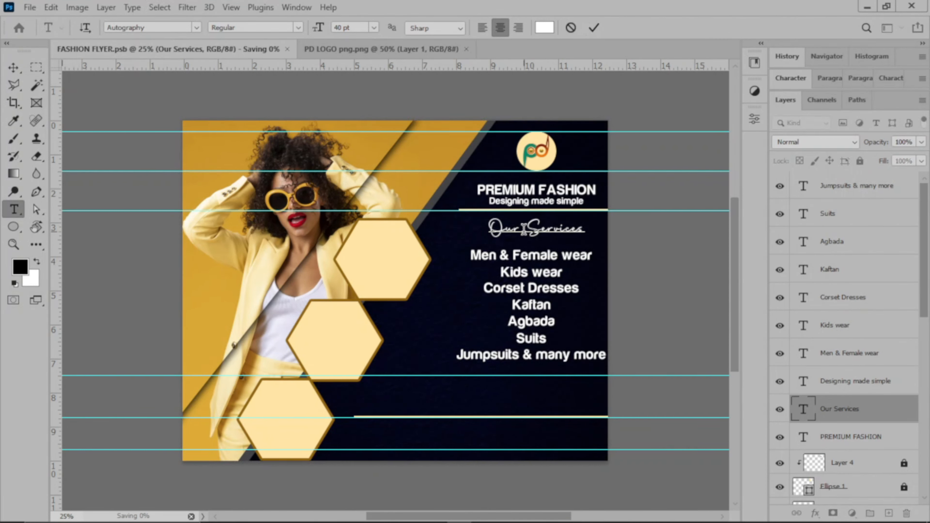
key("ctrl+a")
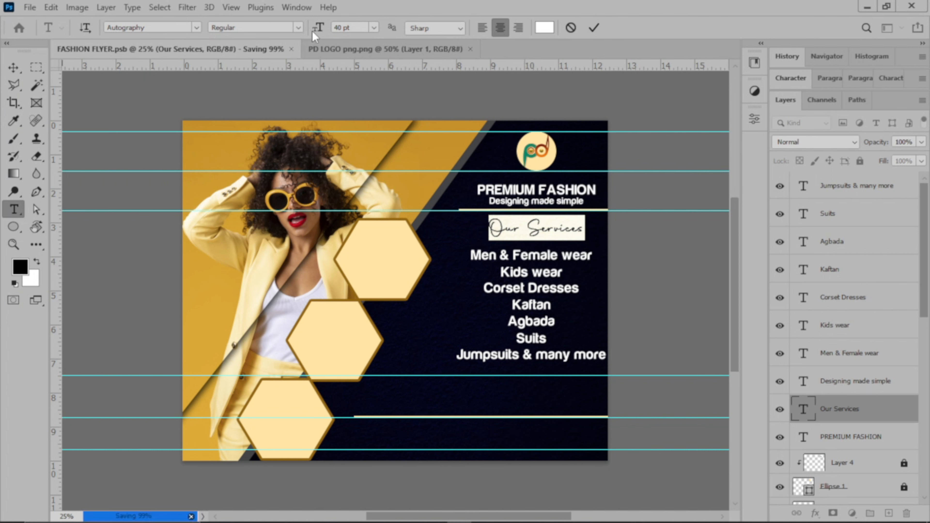
left_click_drag(319, 29, 334, 30)
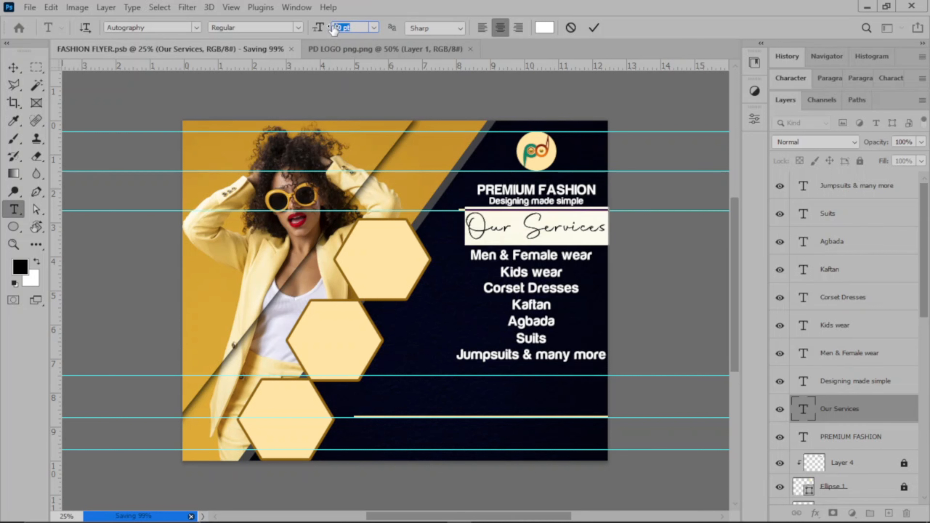
key("Return")
left_click(599, 23)
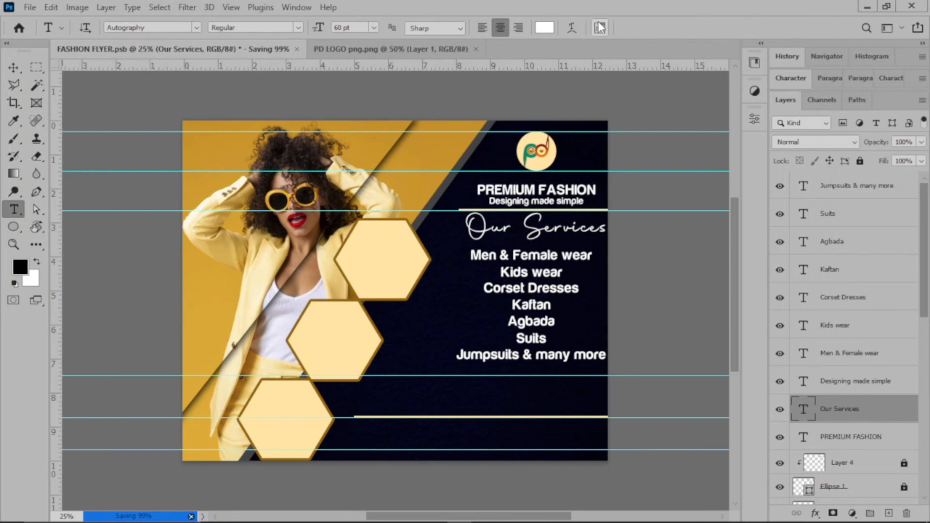
Shift the Our Services heading slightly to the left
key("ctrl")
left_click_drag(542, 229, 540, 230)
left_click(702, 232)
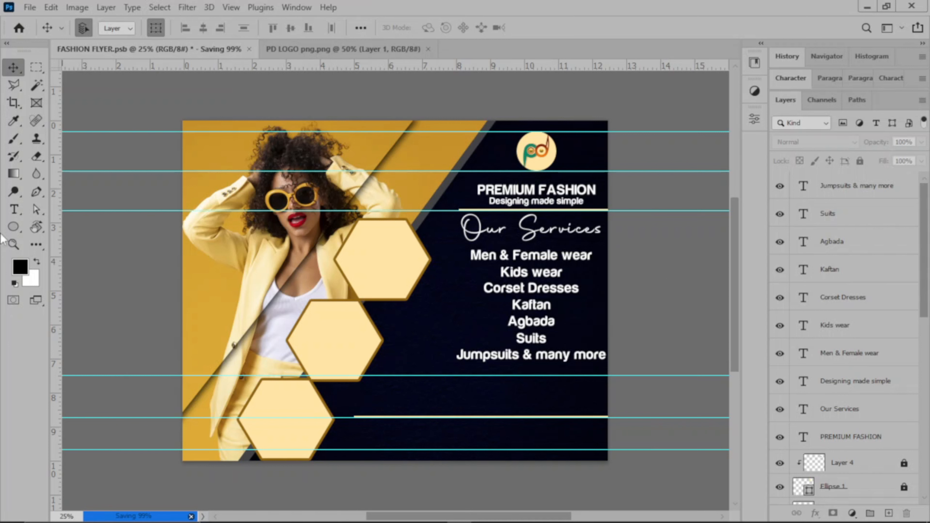
Add a placeholder Lorem Ipsum text line below the services list and select it
left_click(13, 209)
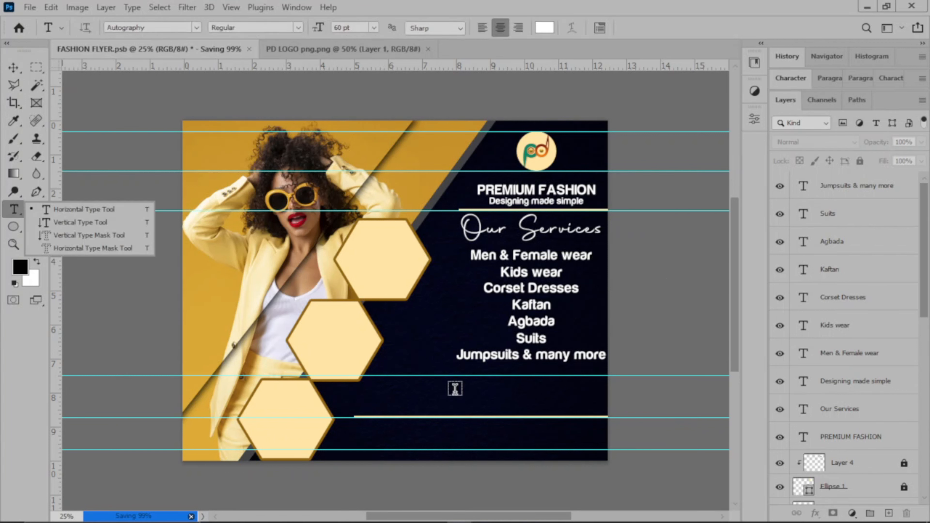
left_click(890, 194)
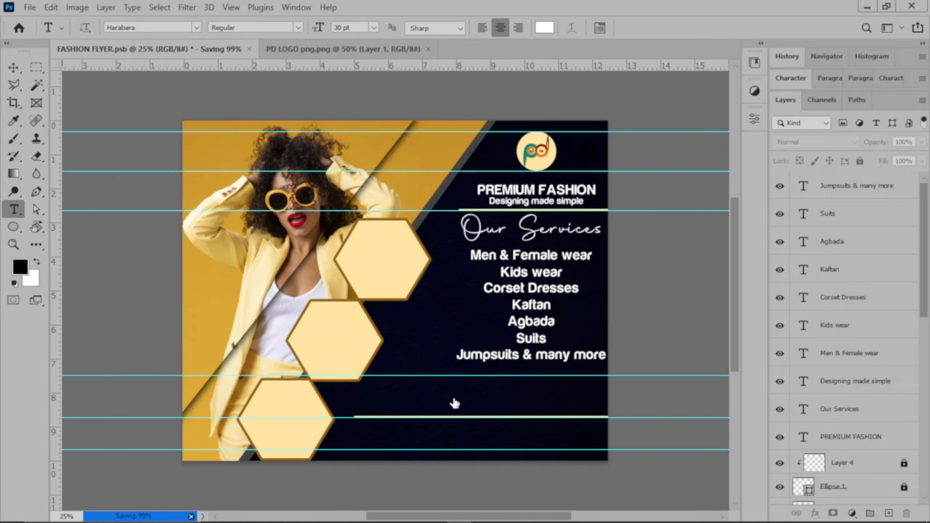
left_click(444, 391)
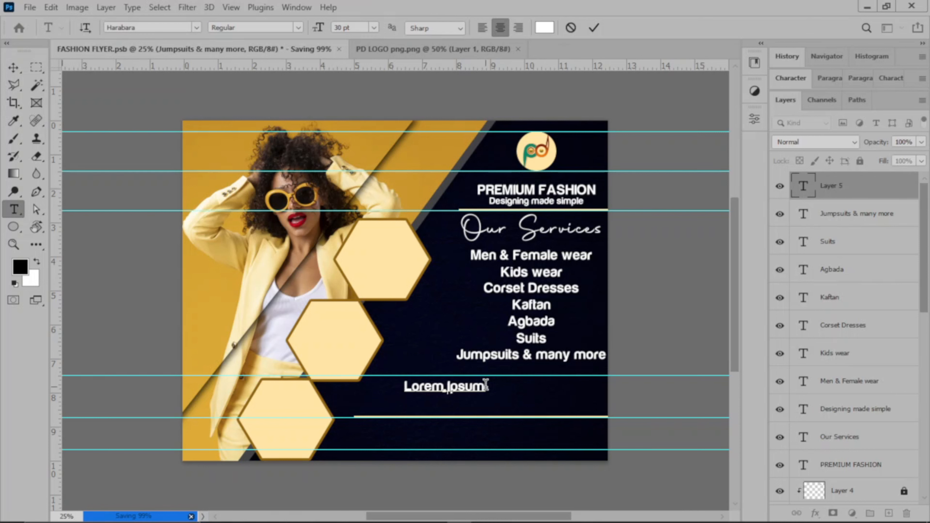
left_click_drag(485, 384, 400, 386)
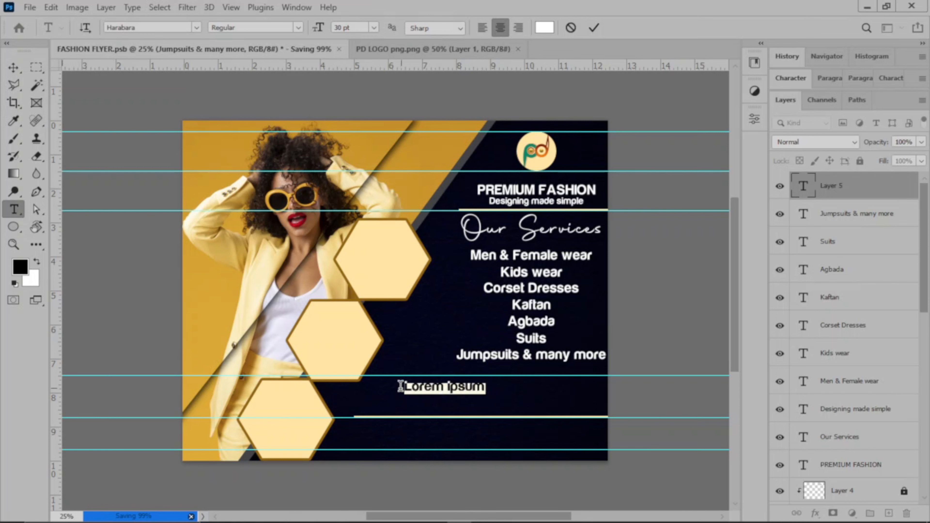
Show the Character panel and open the font list from the Harabara font name
left_click(792, 78)
left_click(841, 105)
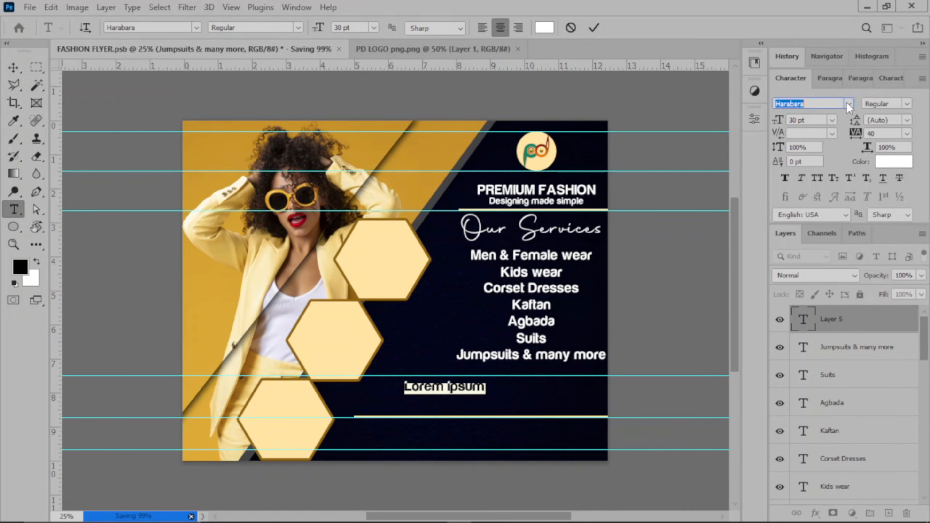
left_click(848, 104)
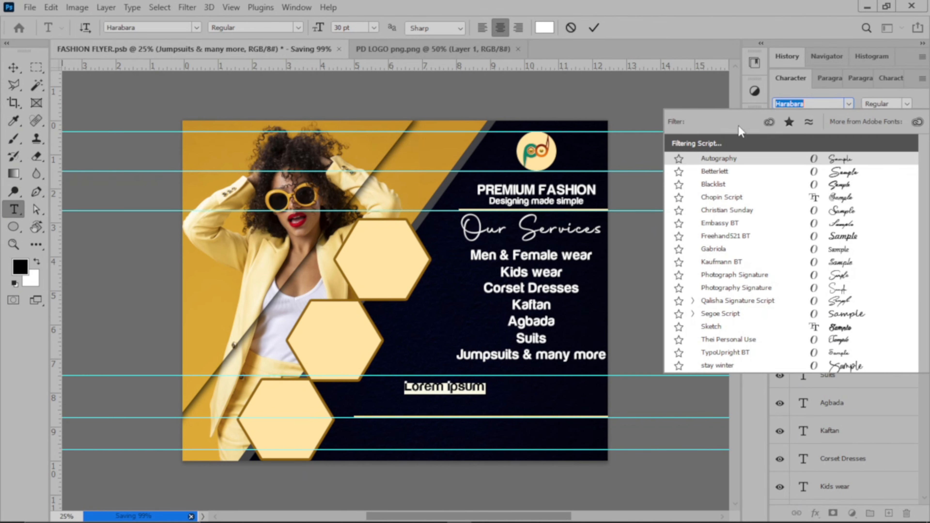
Filter fonts to All Classes, then apply and commit Social Media Circled on the placeholder line
left_click(747, 123)
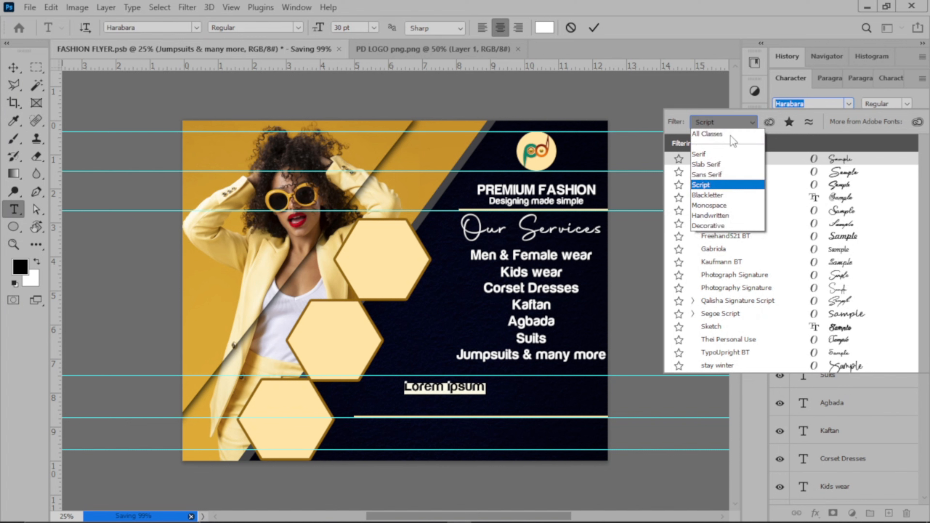
left_click(731, 136)
left_click(738, 122)
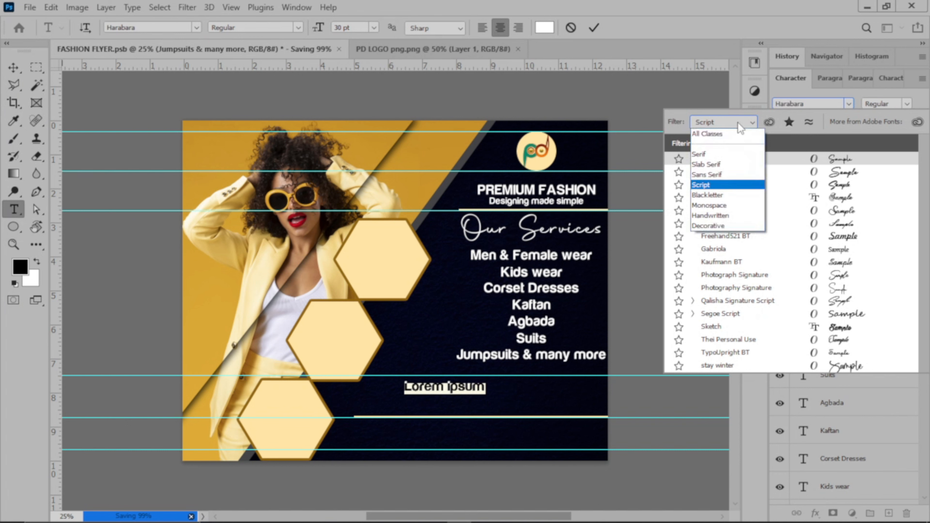
left_click(734, 134)
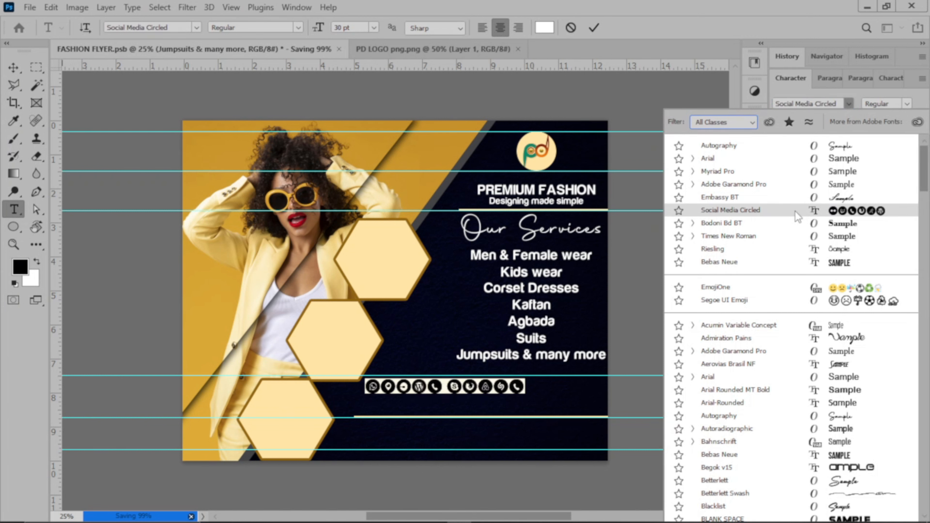
left_click(795, 212)
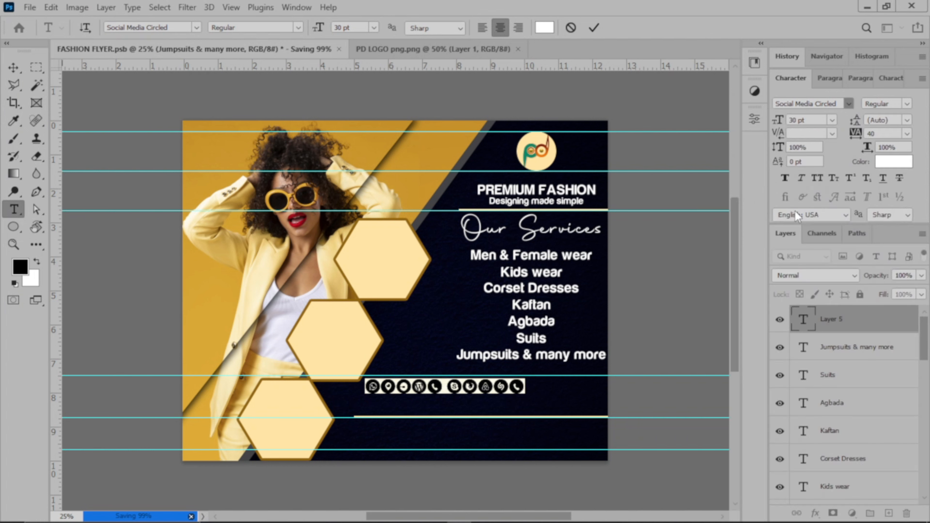
left_click(594, 28)
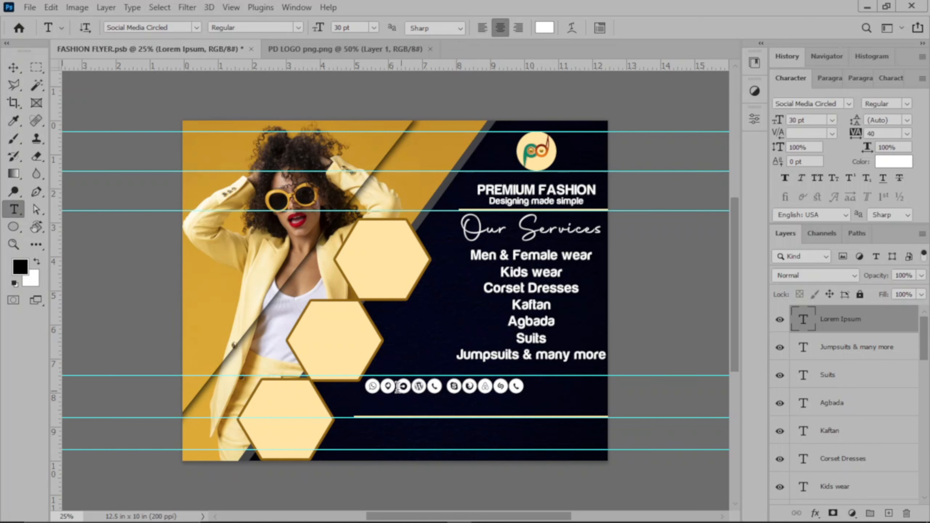
Delete every social icon glyph except the first WhatsApp icon
left_click(381, 384)
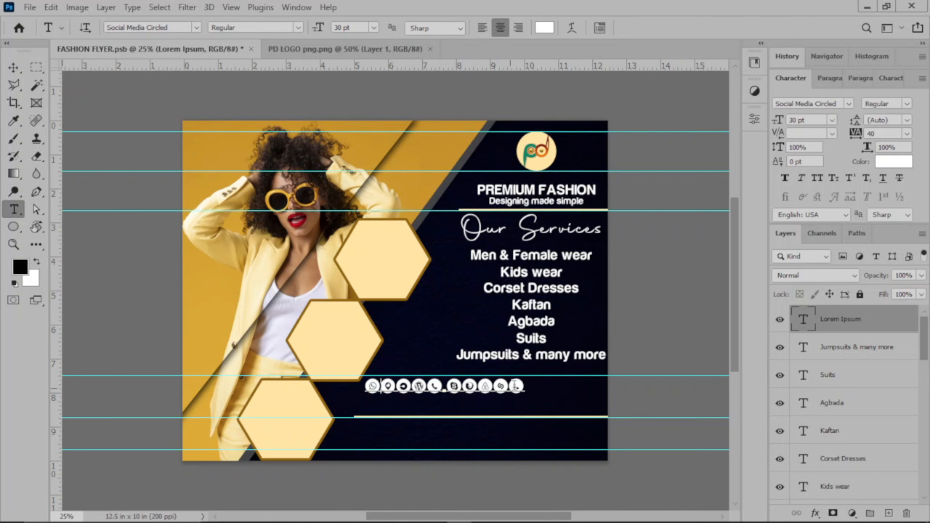
left_click_drag(381, 385, 531, 385)
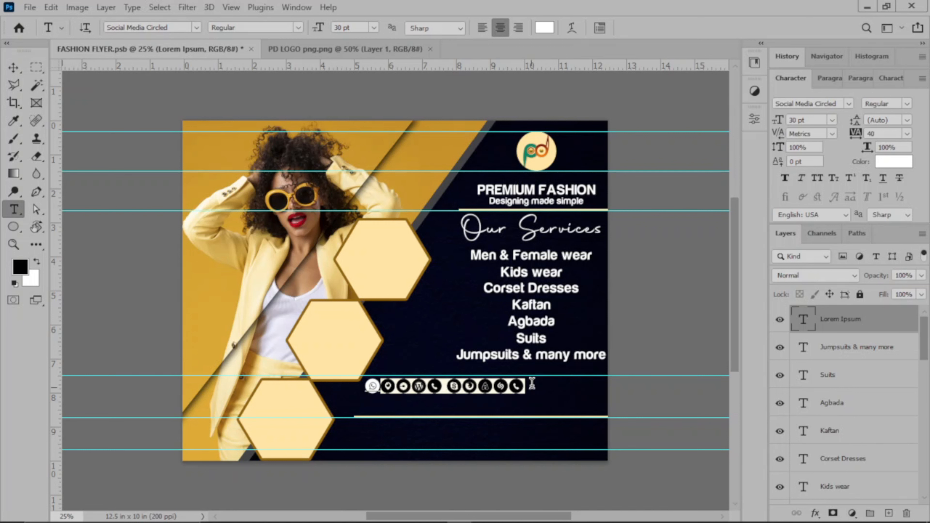
left_click(531, 384)
key("BackSpace")
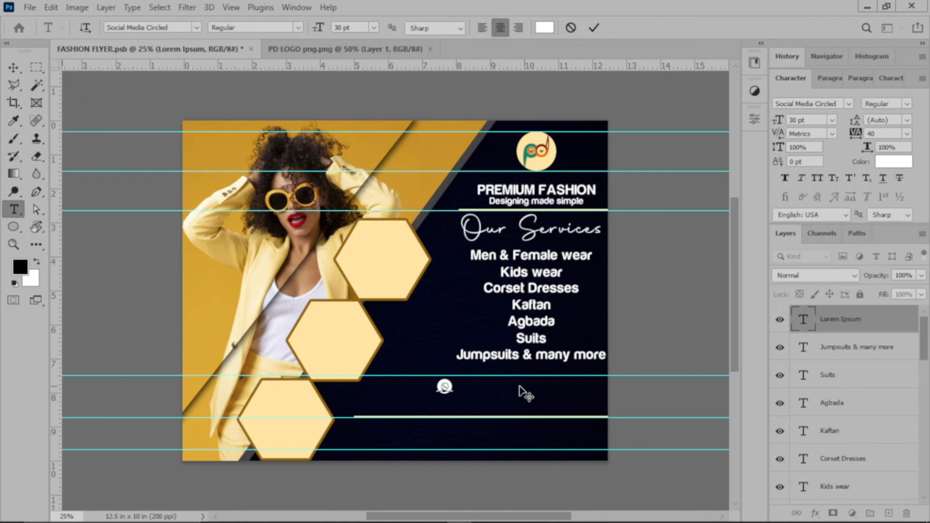
Set the remaining WhatsApp icon to 36 pt and commit the text
left_click_drag(455, 386, 433, 387)
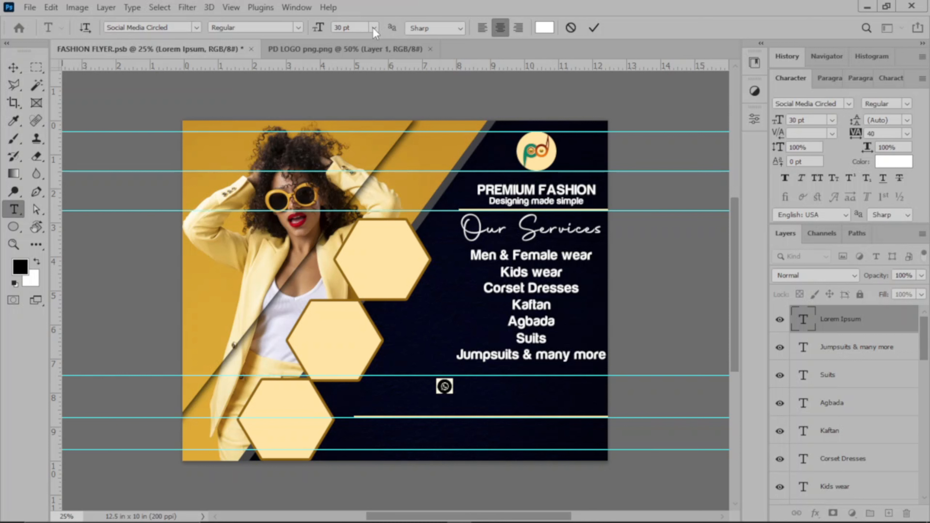
left_click(374, 29)
left_click(361, 167)
left_click(592, 28)
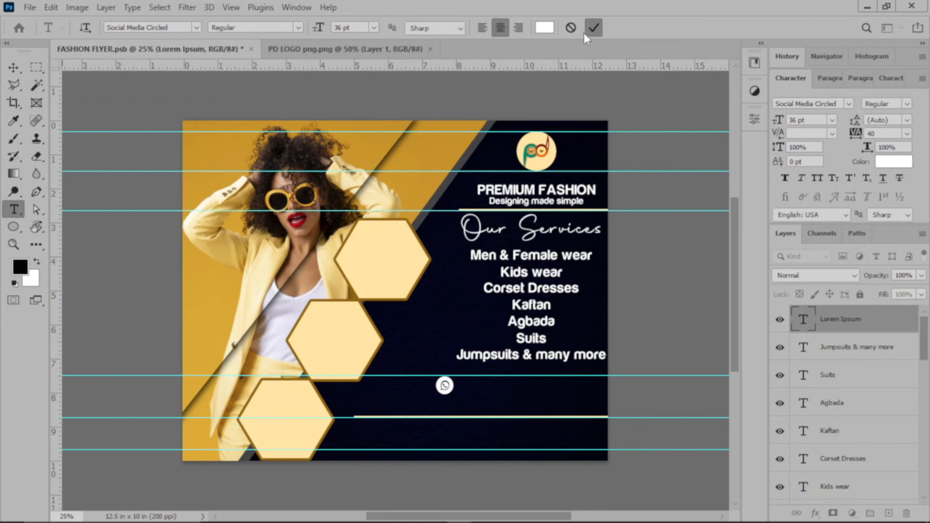
left_click(13, 66)
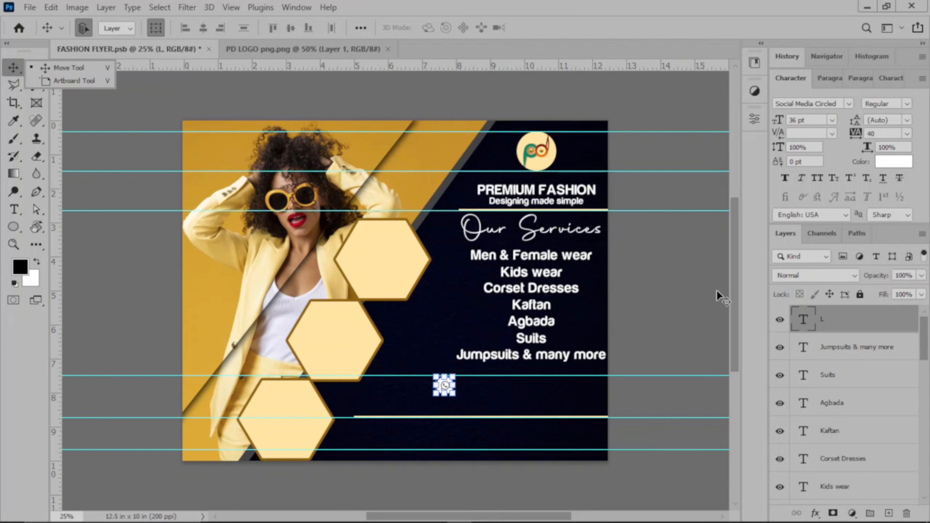
left_click(691, 311)
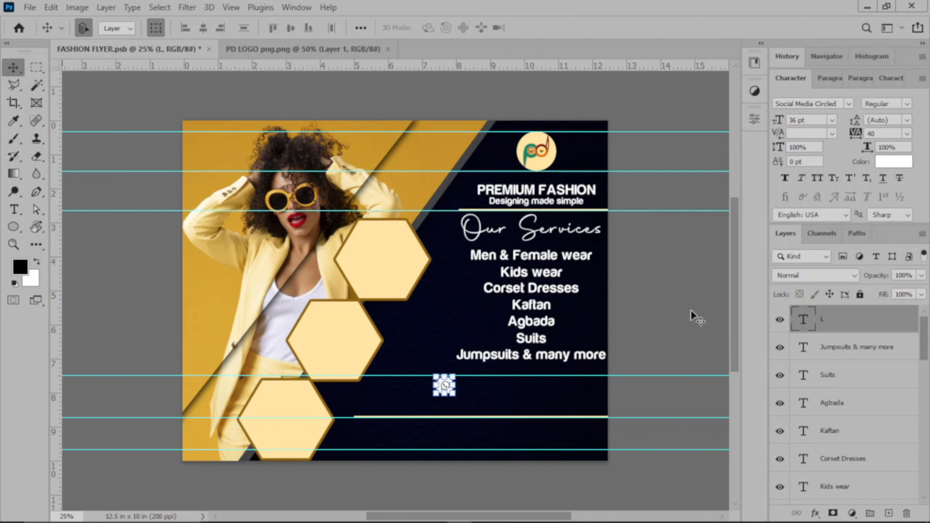
double_click(450, 388)
key("shift+Down")
key("shift+Down")
key("shift+Up")
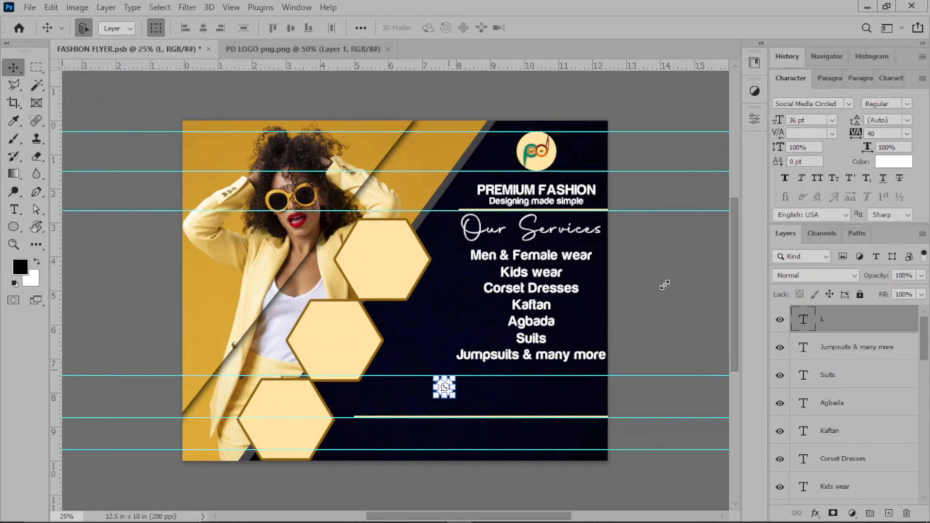
left_click(685, 236)
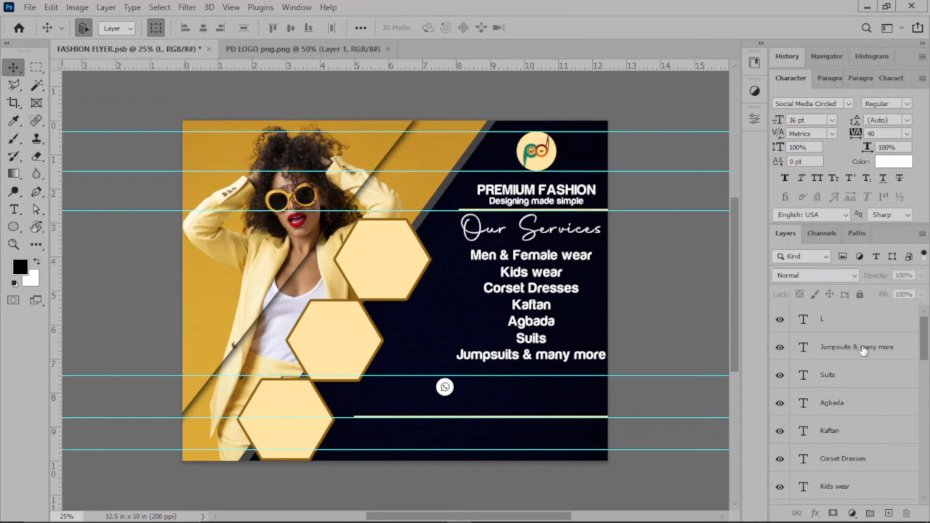
left_click(856, 326)
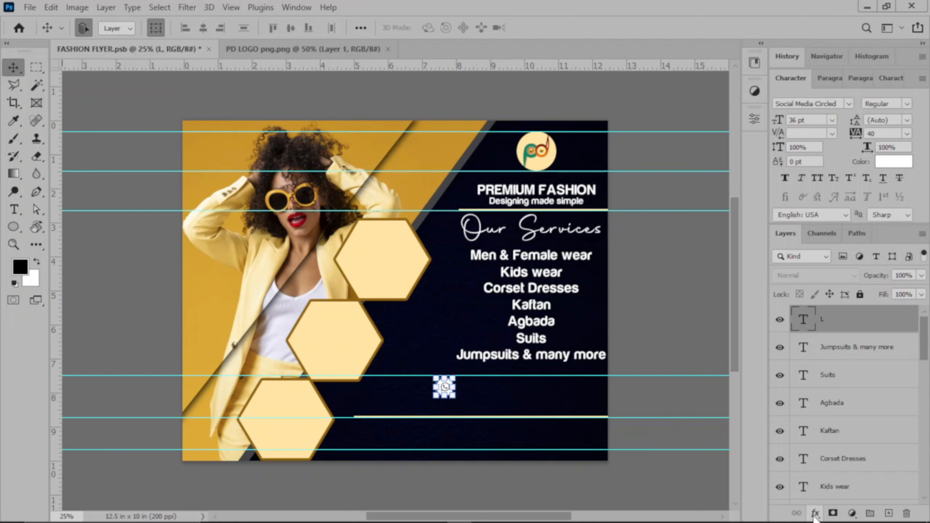
left_click(814, 514)
left_click(834, 463)
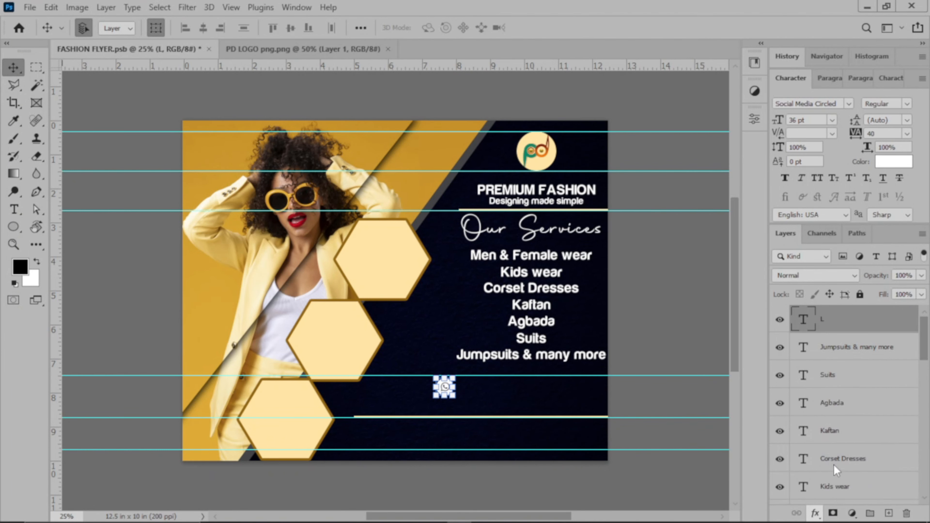
left_click(888, 153)
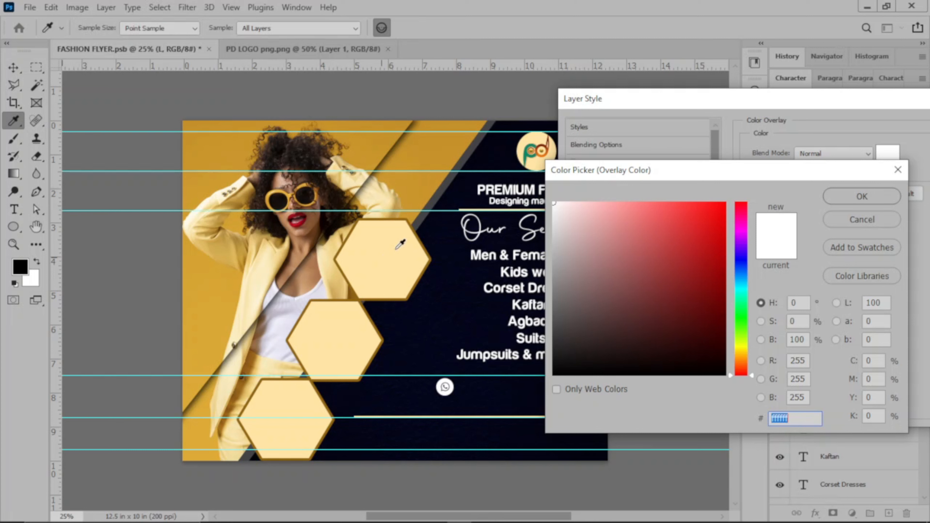
Sample the hexagon colour ffe4a1 for the icon's Color Overlay and apply it
left_click(387, 252)
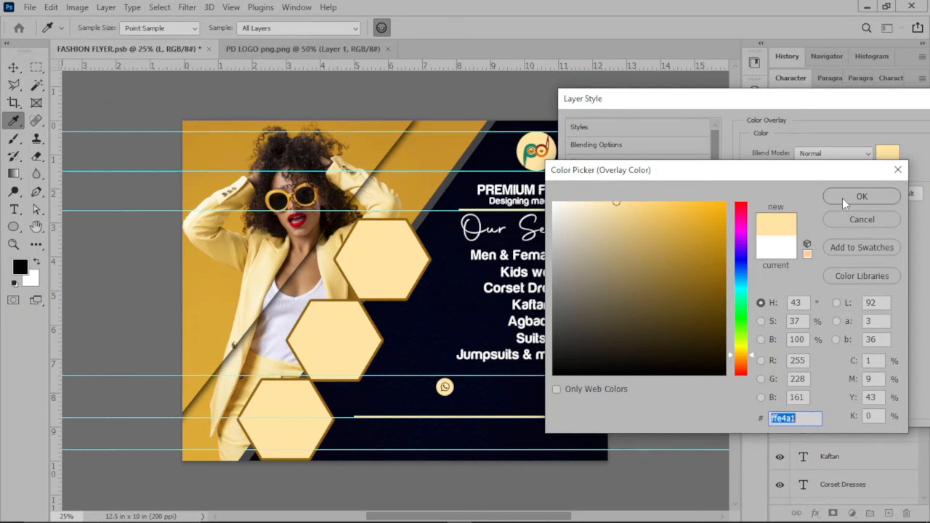
key("Return")
left_click_drag(850, 98, 670, 125)
left_click(837, 149)
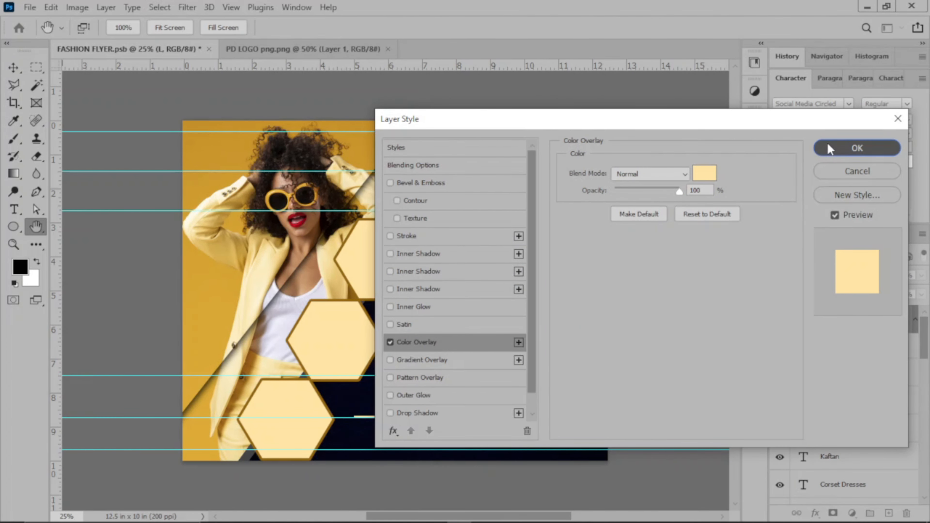
left_click(828, 144)
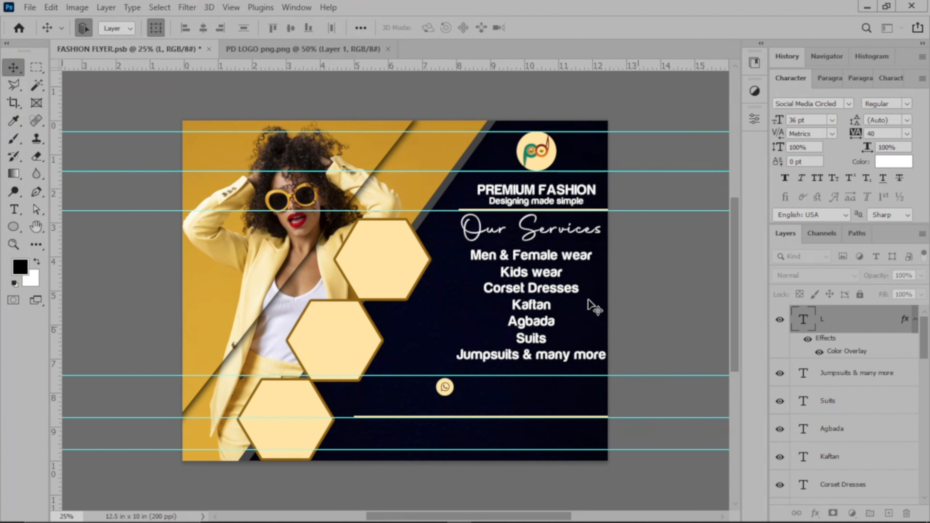
Draw a small circle, Ellipse 2, around the WhatsApp icon with the Ellipse tool
left_click(655, 282)
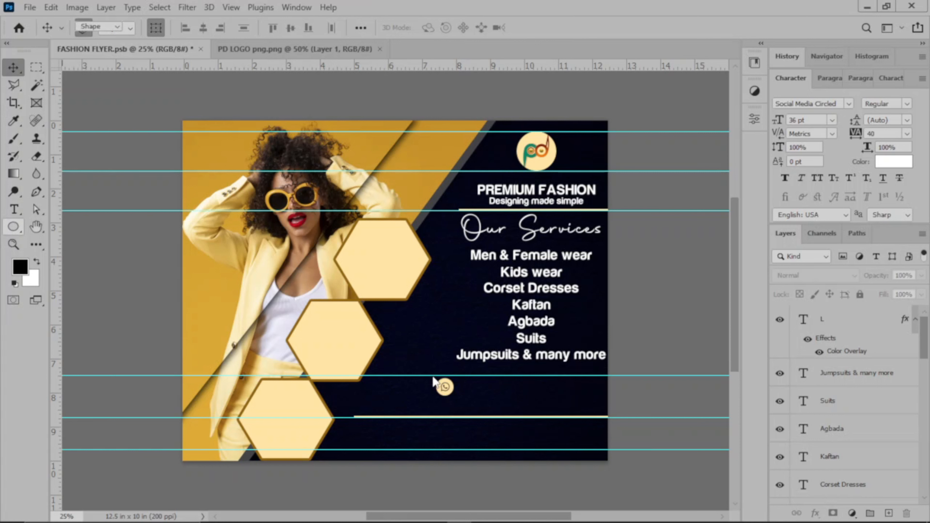
left_click(13, 227)
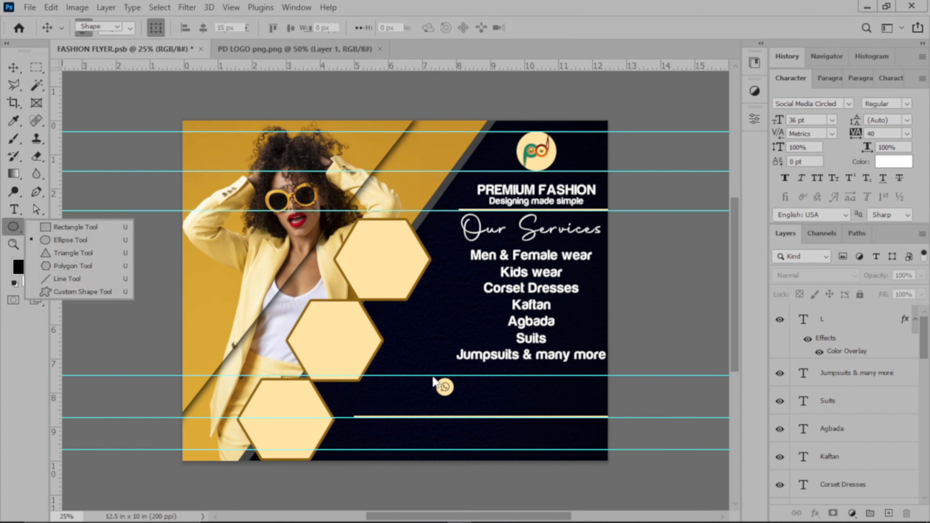
left_click(72, 238)
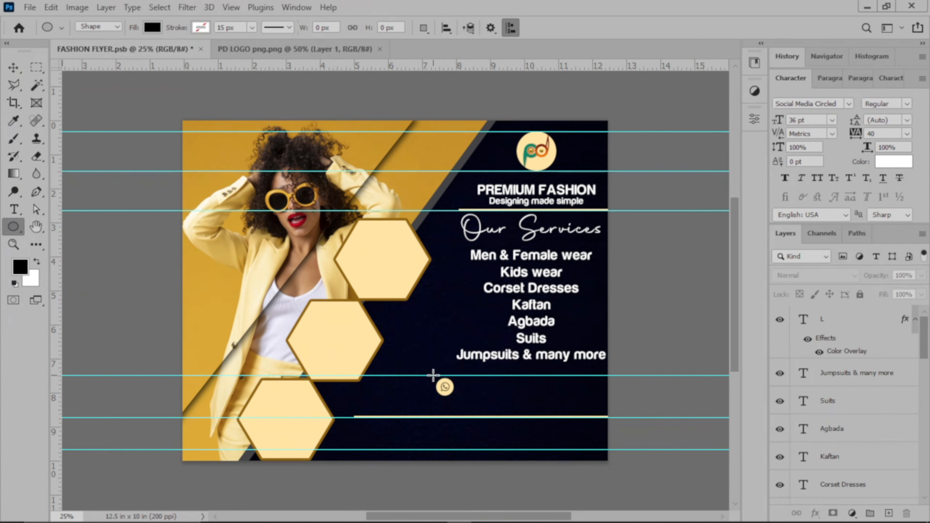
left_click_drag(434, 376, 461, 401)
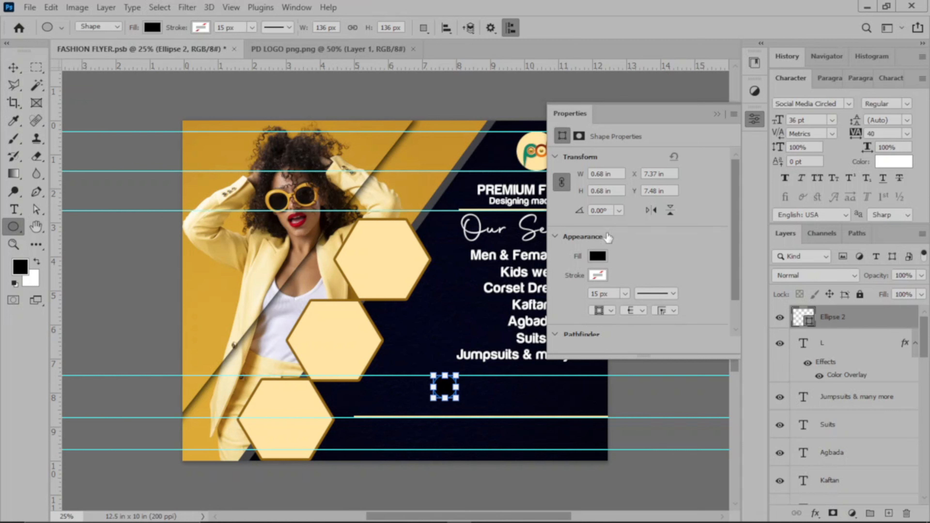
Give the circle no fill and a 10.7 px stroke in the hexagons' brown border colour
left_click(597, 274)
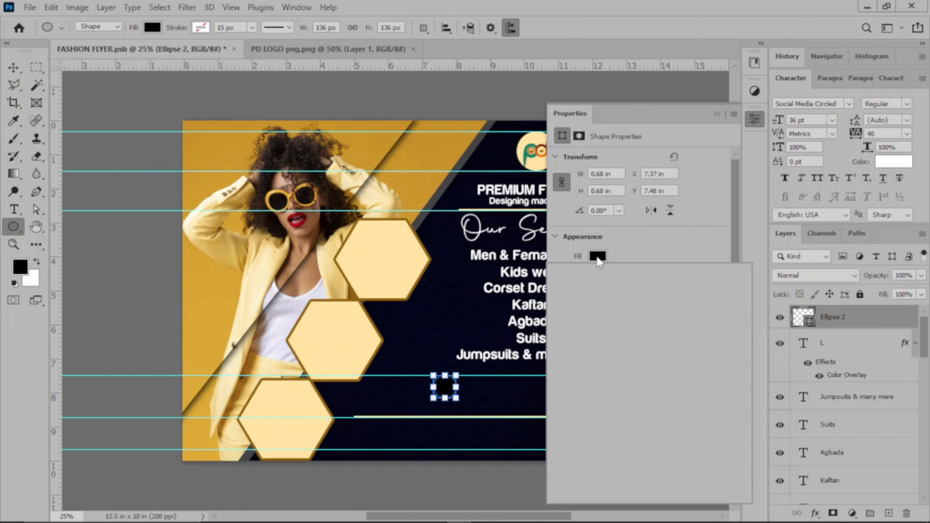
left_click(570, 281)
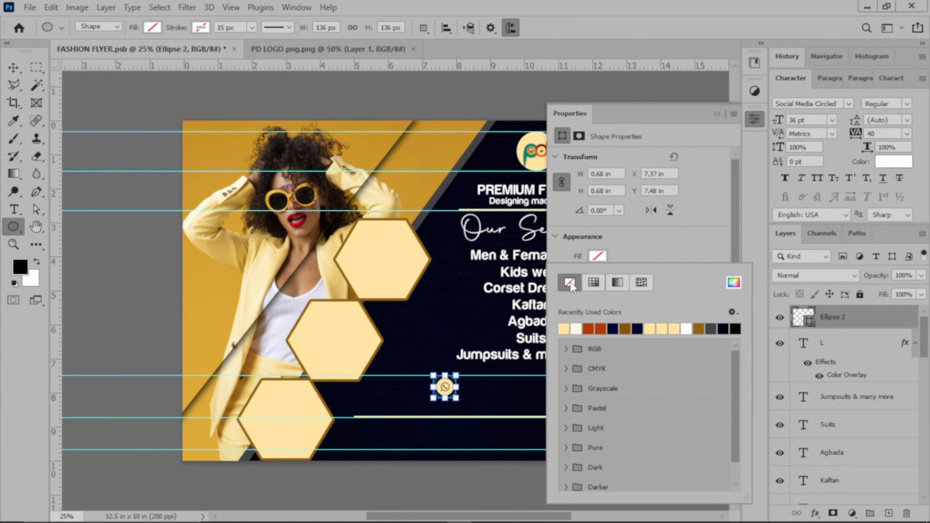
left_click(623, 250)
left_click(597, 274)
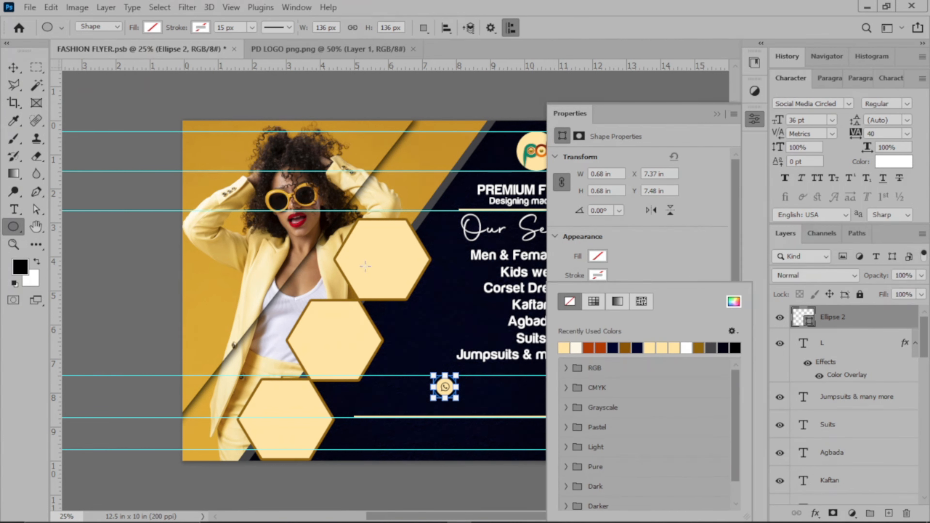
left_click(734, 301)
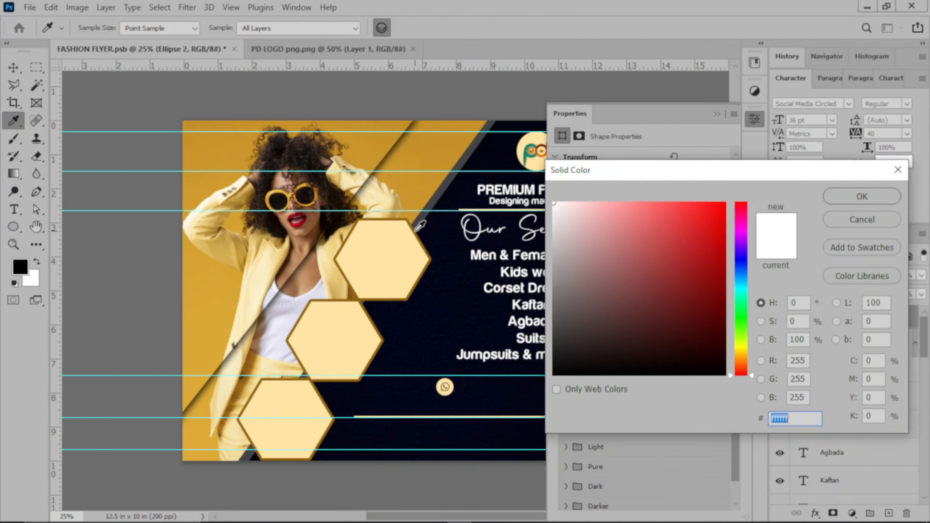
left_click(416, 229)
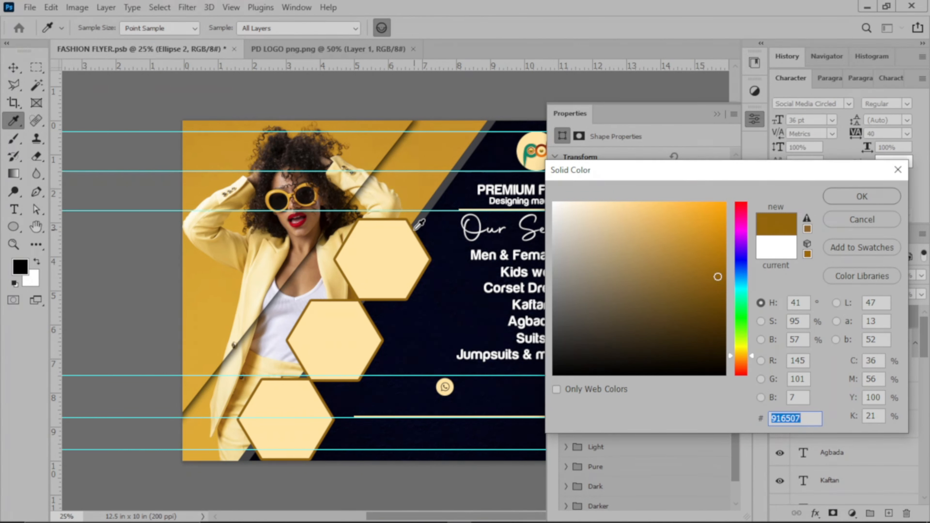
left_click(843, 203)
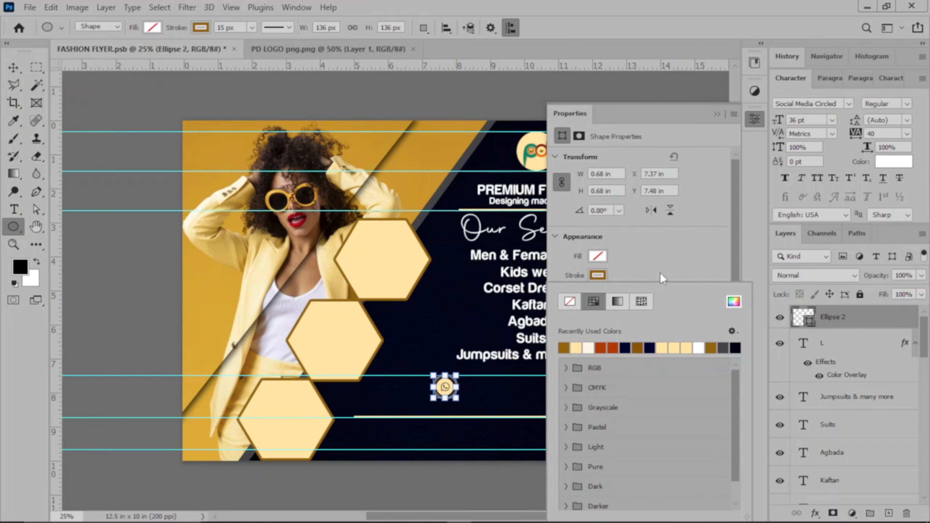
scroll(659, 263, "down", 1)
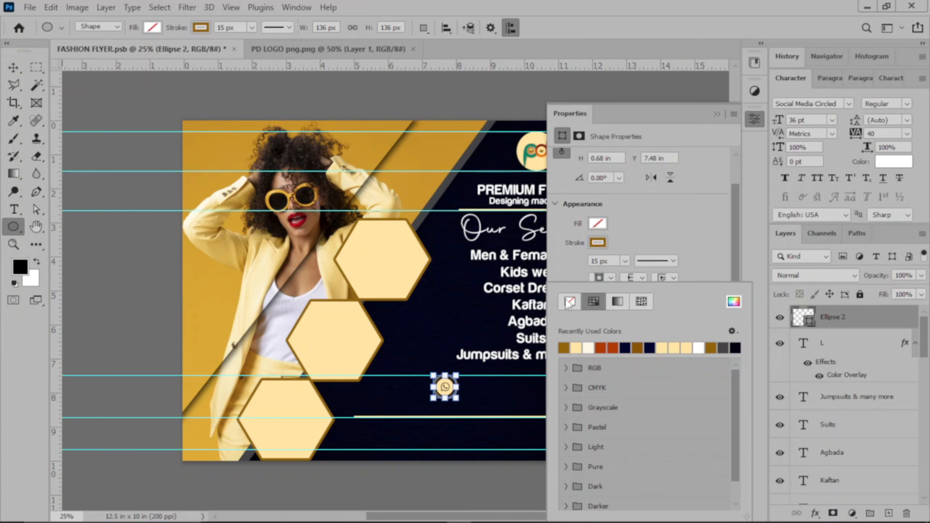
left_click(624, 261)
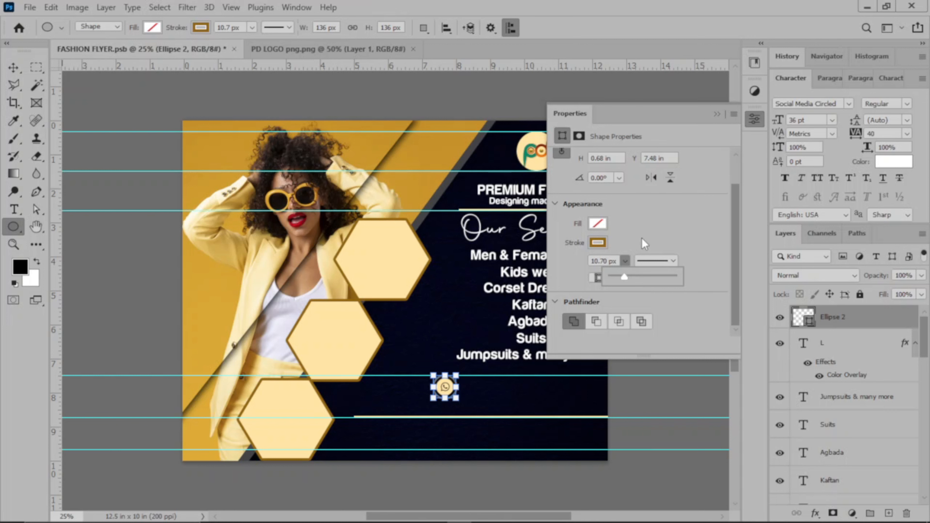
Shrink the WhatsApp icon to about 88% with Free Transform
left_click(13, 67)
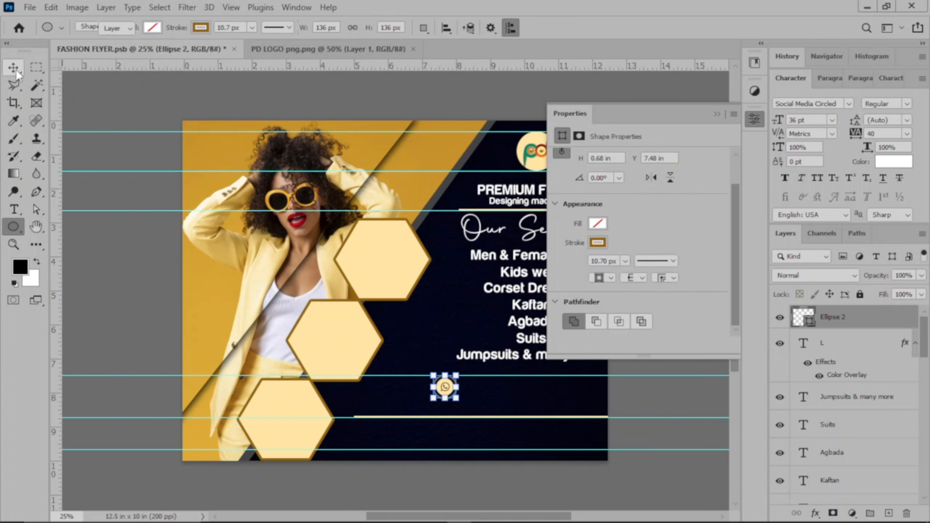
left_click(501, 101)
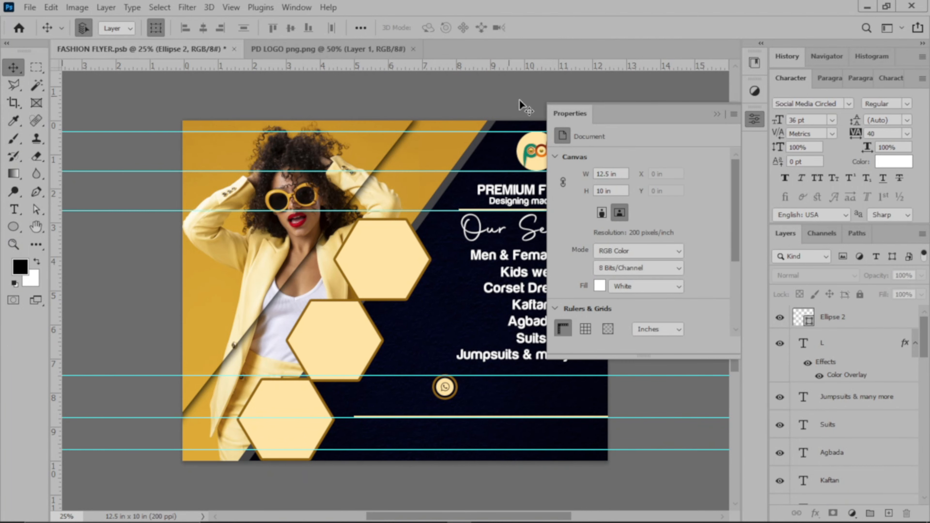
left_click(716, 114)
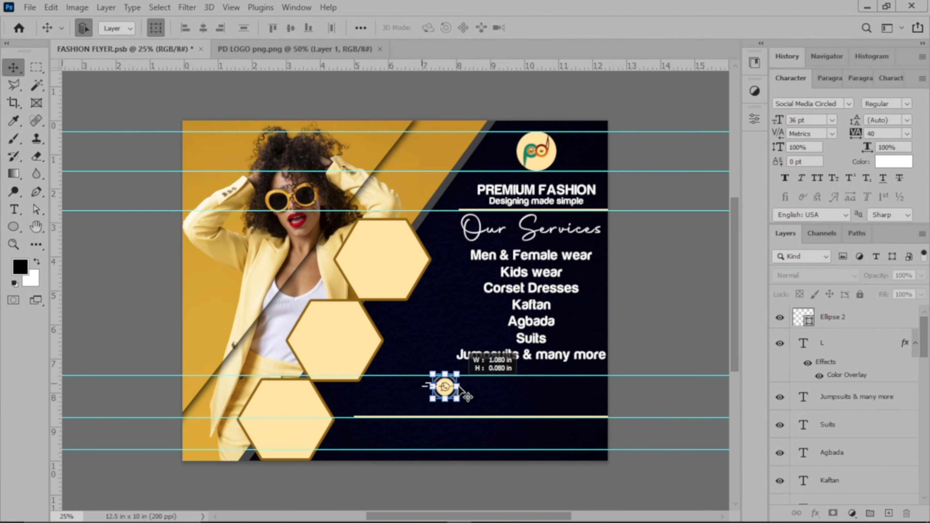
left_click(445, 386)
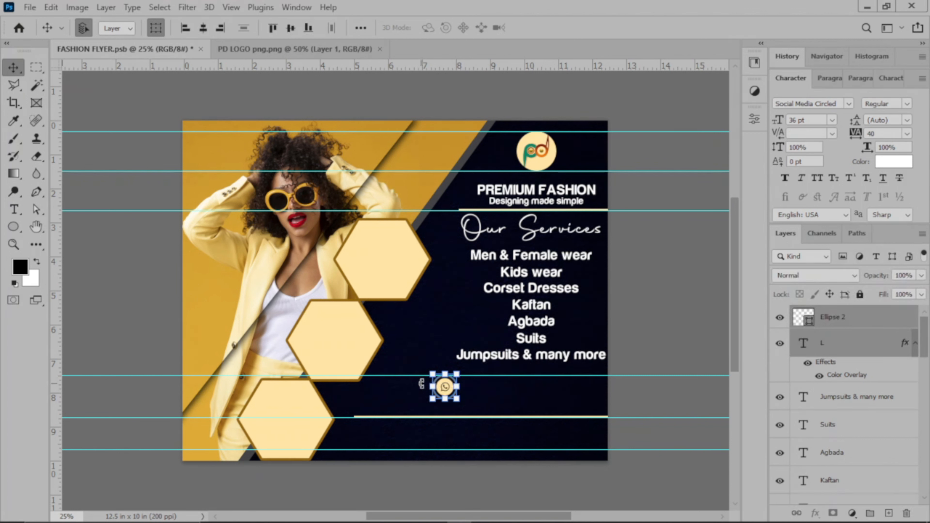
left_click_drag(458, 373, 458, 376)
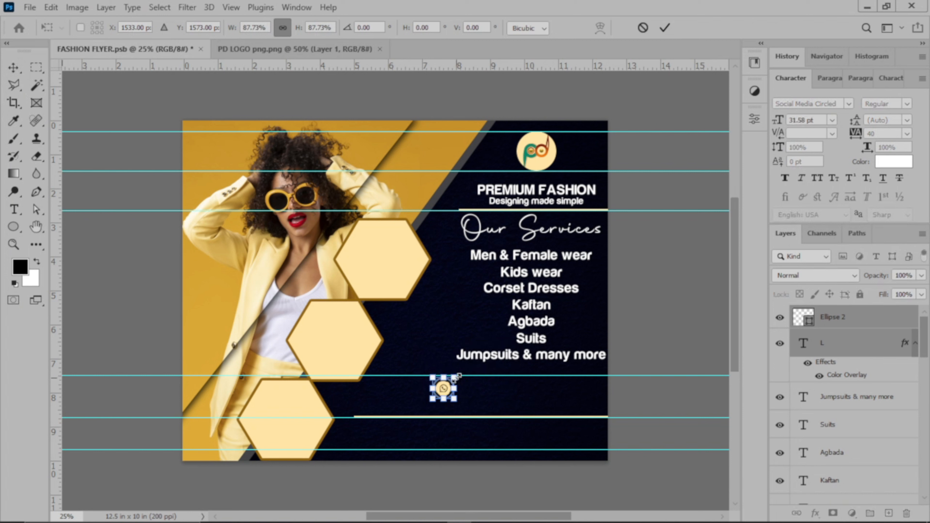
left_click(665, 27)
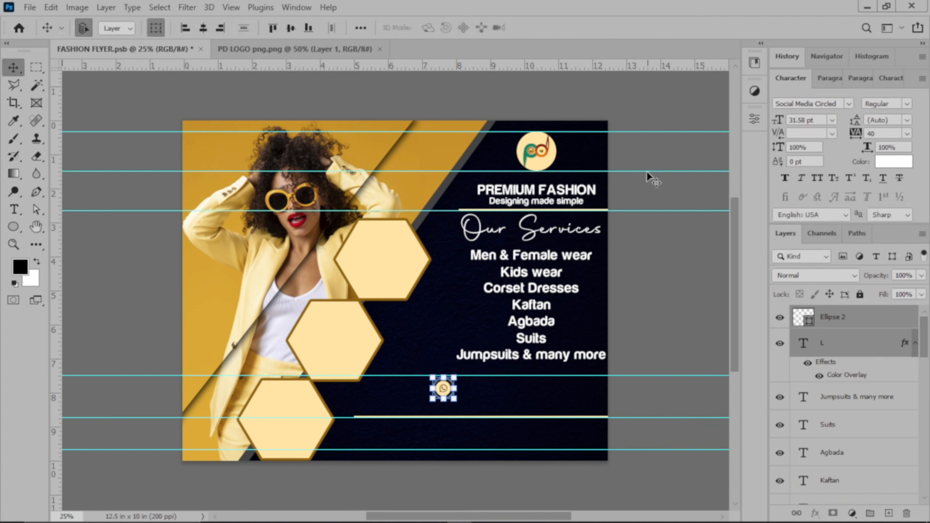
left_click(664, 244)
left_click(445, 389)
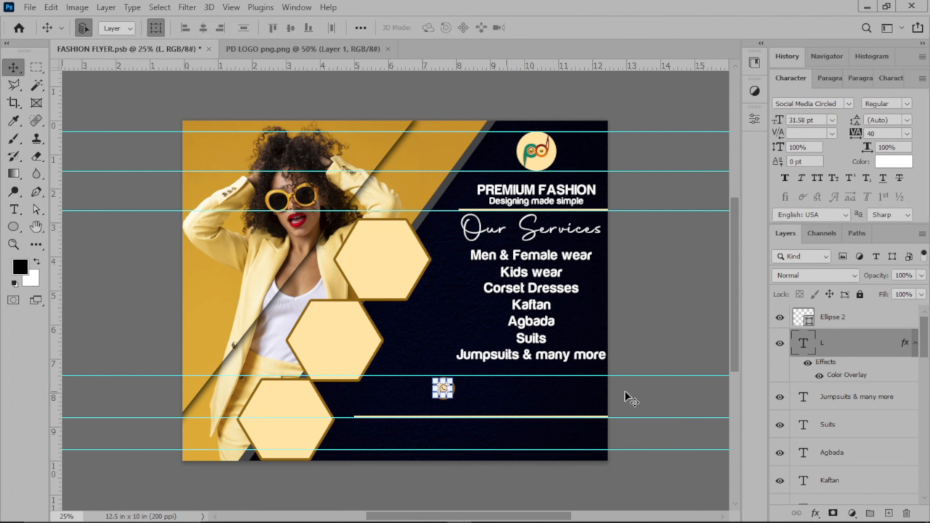
left_click(688, 306)
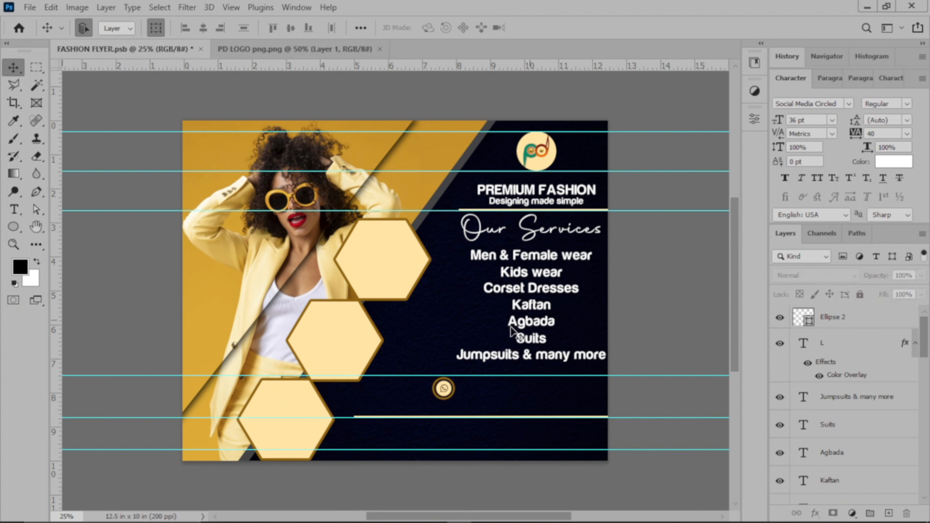
left_click(444, 387)
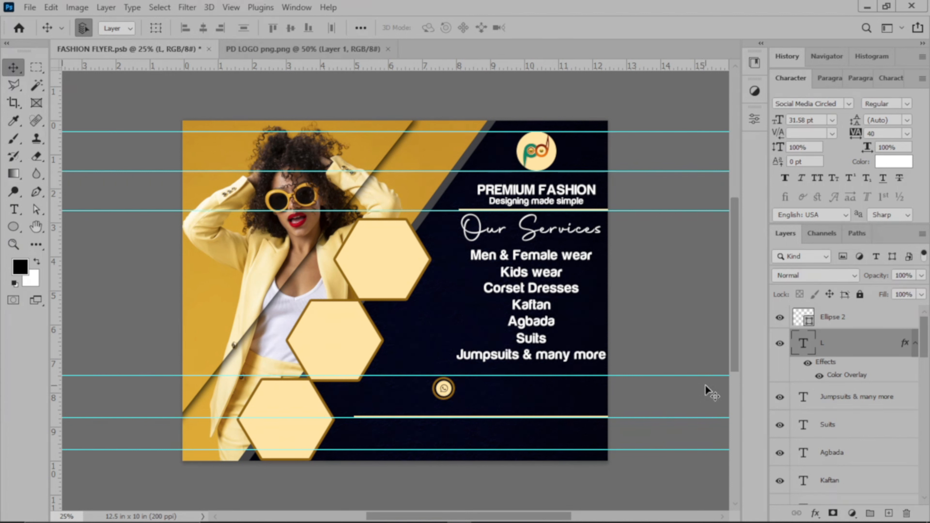
Enlarge the ring slightly around the WhatsApp icon
left_click(650, 323)
left_click(447, 397)
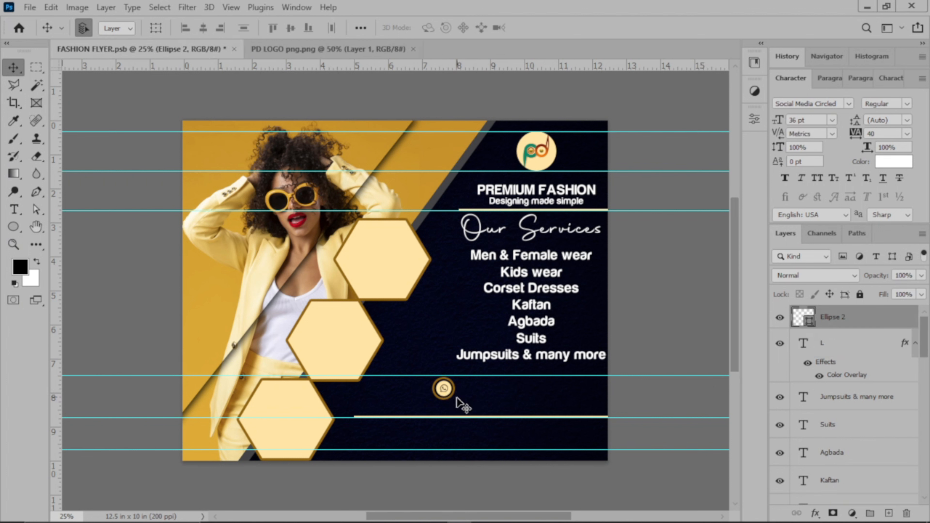
left_click(155, 27)
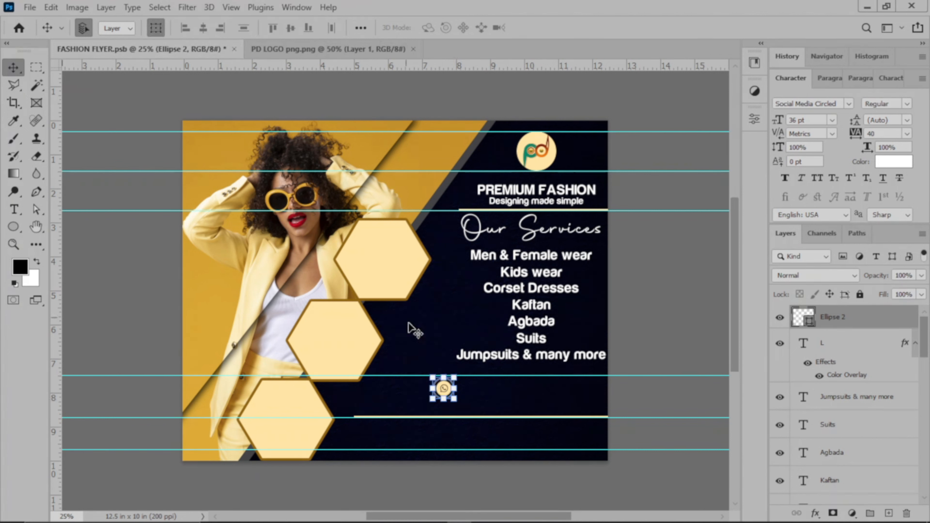
left_click_drag(455, 399, 458, 400)
left_click(664, 30)
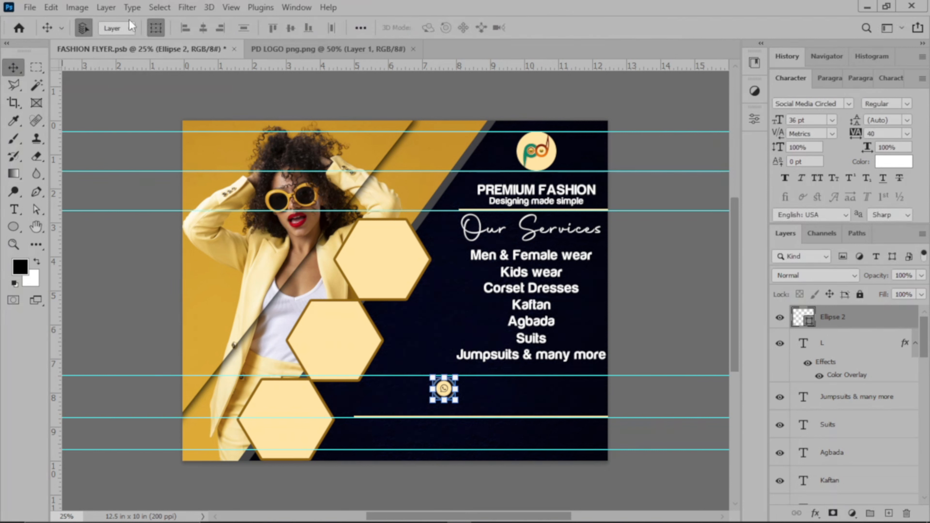
left_click(155, 28)
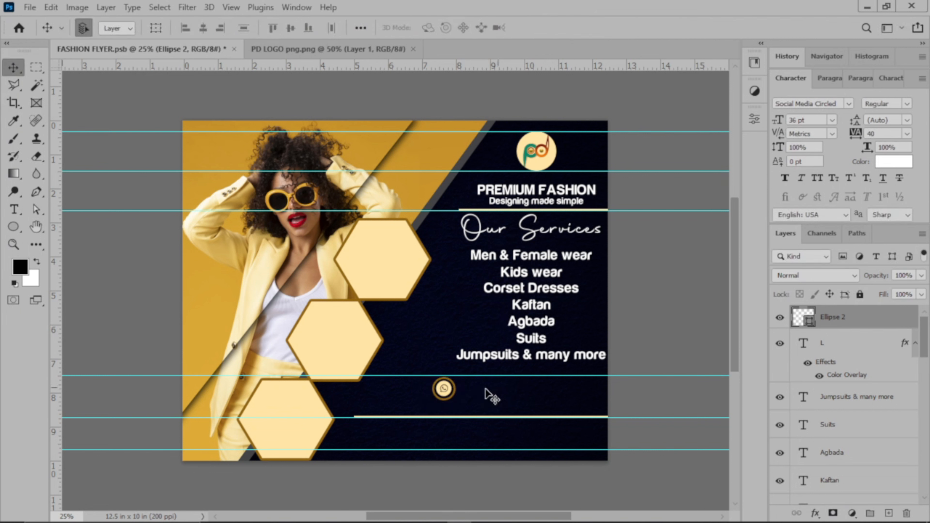
Nudge the WhatsApp icon right and down to centre it in the ring
left_click(444, 390)
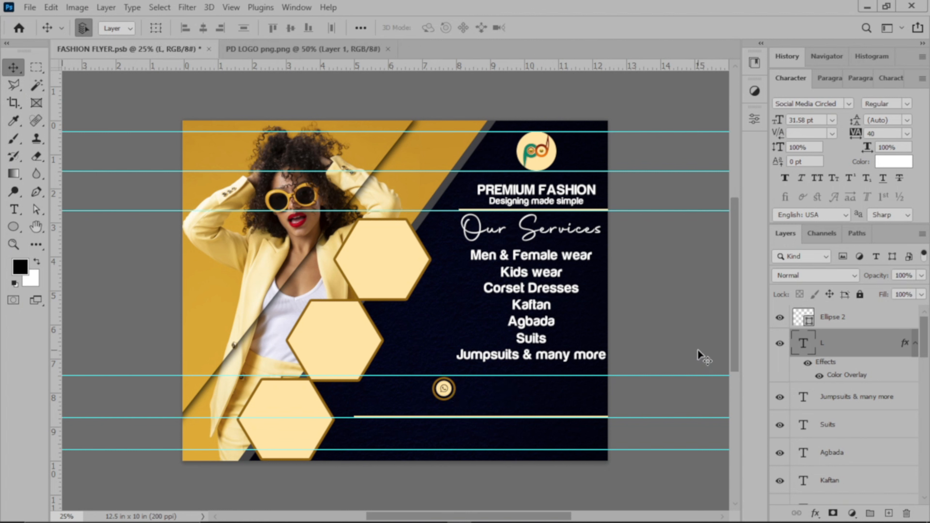
key("Right")
key("Down")
key("Down")
left_click(659, 284)
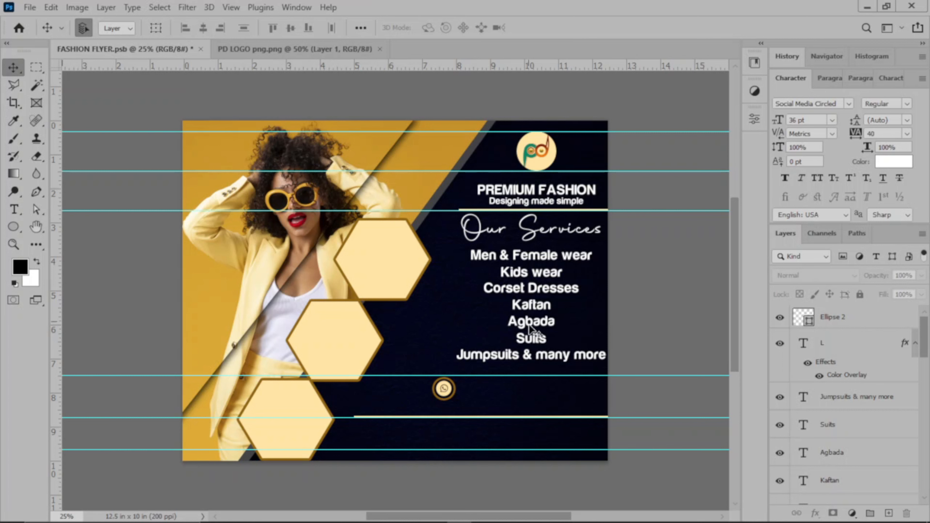
Duplicate the Suits text and move the copy beside the WhatsApp icon
left_click(531, 343)
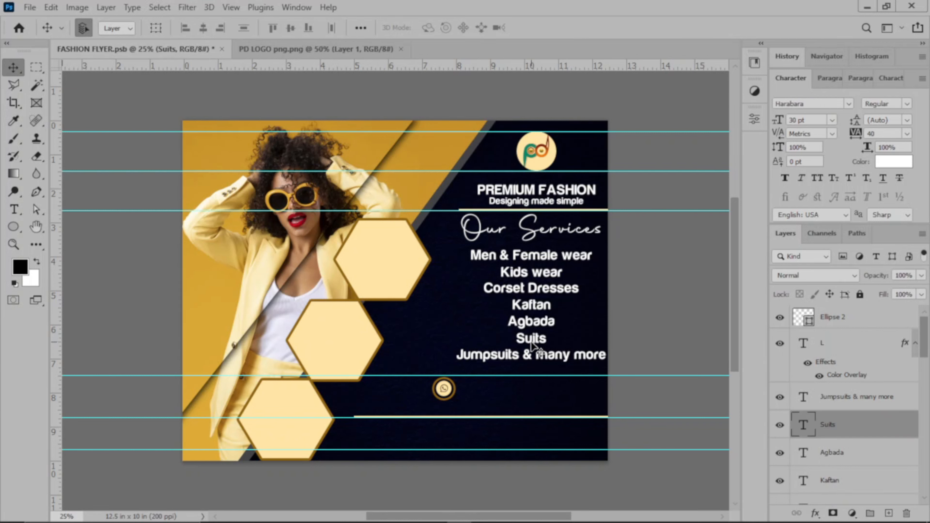
key("ctrl")
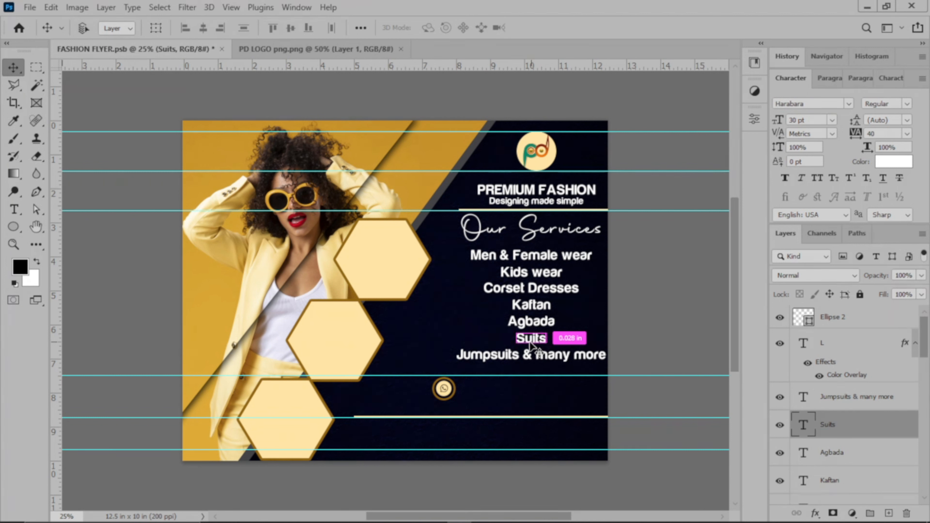
key("ctrl+j")
key("shift+Down")
key("shift+Down")
key("shift+Down")
key("shift+Down")
key("shift+Down")
key("shift+Down")
key("shift+Down")
key("shift+Down")
key("shift+Down")
key("shift+Down")
key("shift+Down")
key("shift+Down")
key("shift+Down")
key("shift+Down")
key("shift+Down")
key("shift+Down")
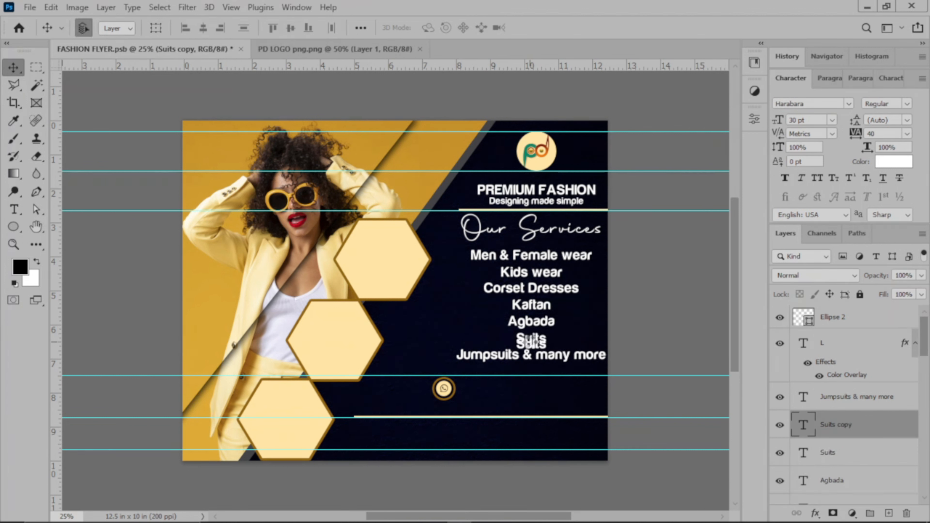
key("shift+Down")
key("shift+Down")
key("shift+Down")
key("shift+Down")
key("shift+Down")
key("shift+Down")
key("shift+Down")
key("shift+Down")
key("shift+Down")
key("shift+Down")
key("shift+Down")
key("shift+Down")
key("shift+Down")
key("shift+Down")
key("shift+Down")
key("shift+Down")
key("shift+Down")
key("shift+Down")
key("shift+Down")
key("shift+Down")
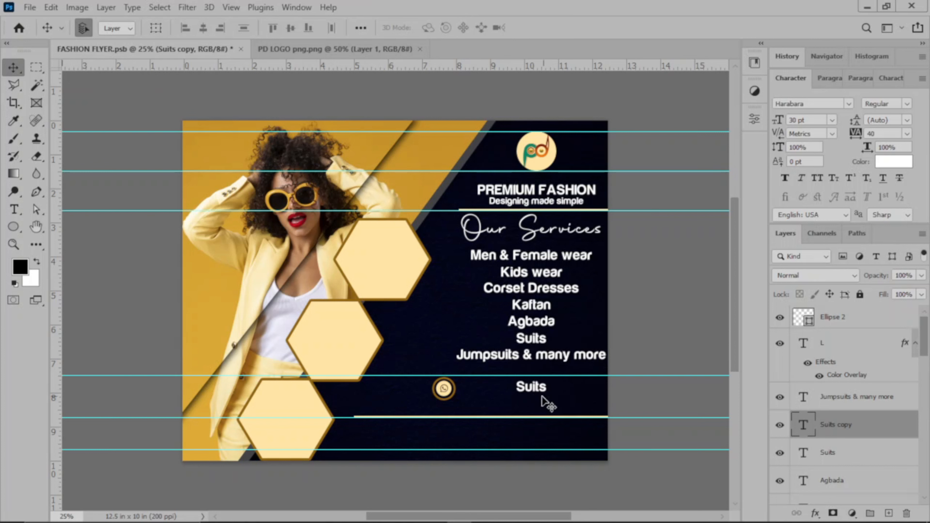
left_click_drag(536, 391, 491, 396)
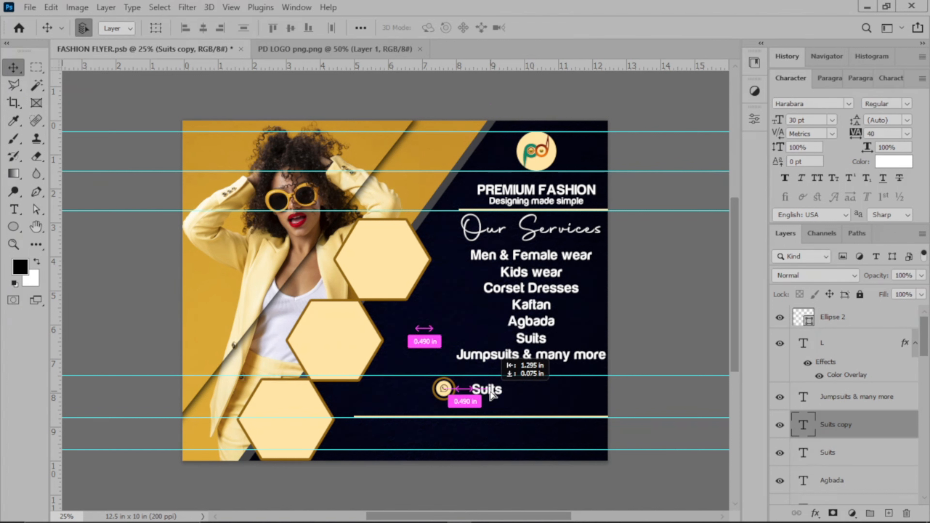
left_click_drag(491, 395, 491, 395)
Replace the copied word with the contact phone number and shift it slightly right
key("t")
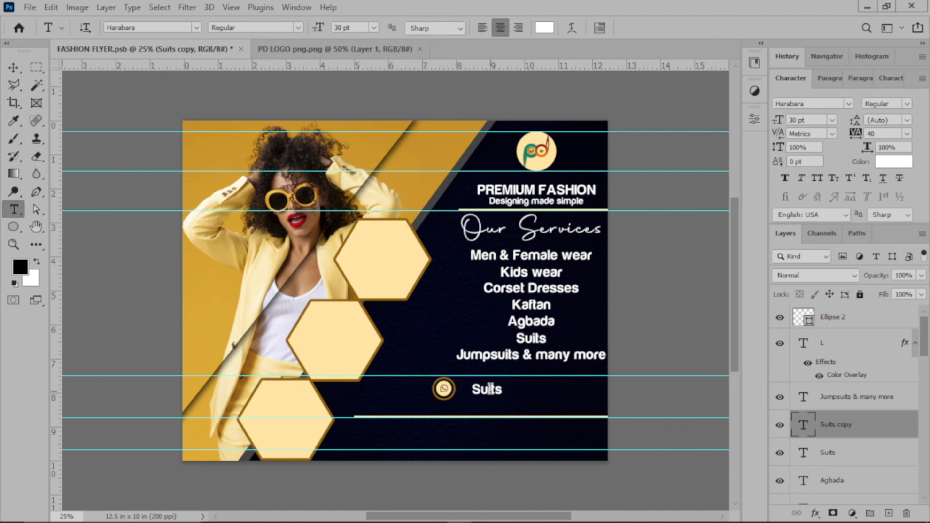
double_click(489, 389)
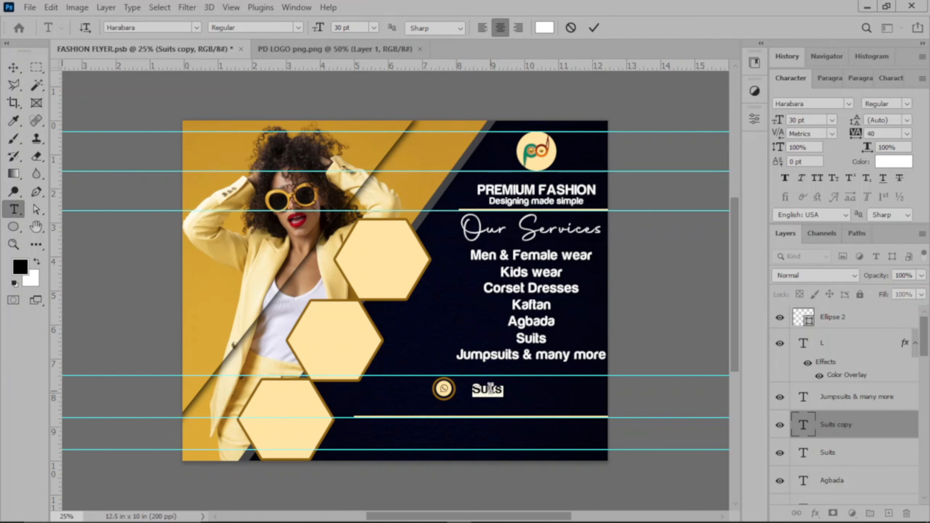
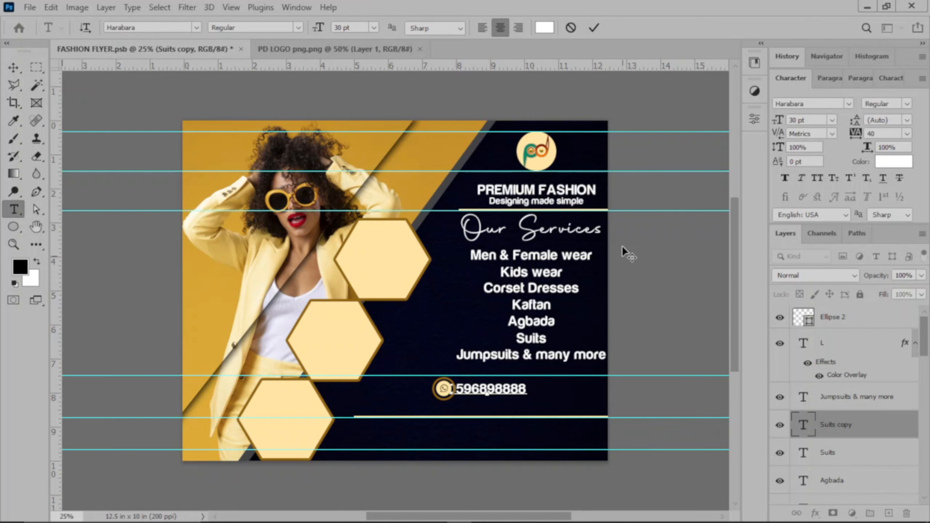
left_click(597, 28)
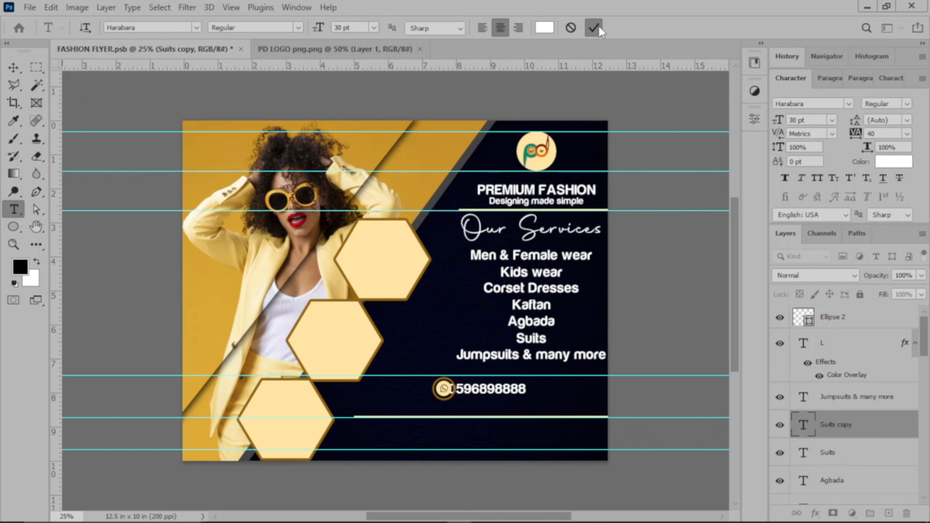
key("v")
key("shift+Right")
key("shift+Right")
key("shift+Right")
key("shift+Right")
key("shift+Right")
key("shift+Right")
key("shift+Right")
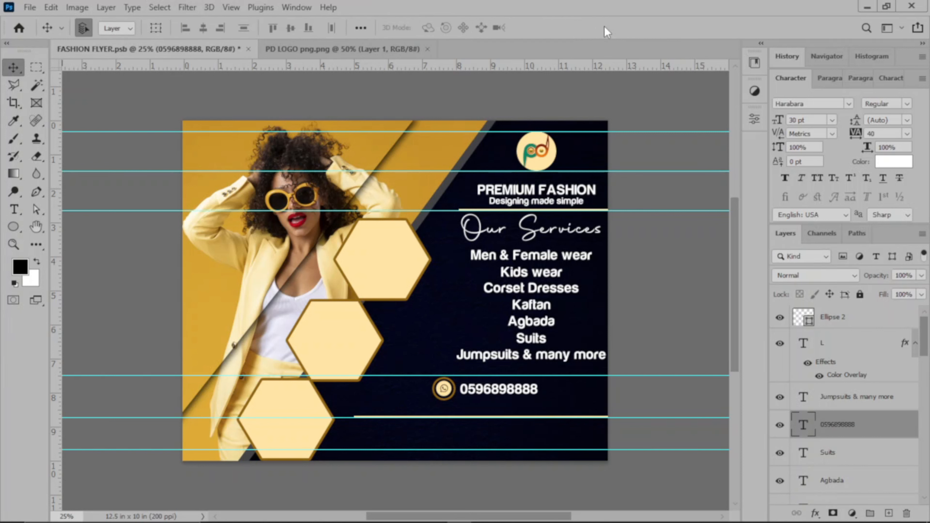
Move the icon and phone number right together, keeping the icon centred in its ring
left_click_drag(423, 387, 498, 396)
key("shift+Right")
key("shift+Right")
key("shift+Right")
key("shift+Right")
key("shift+Right")
key("shift+Right")
key("shift+Right")
key("shift+Right")
key("shift+Right")
key("shift+Right")
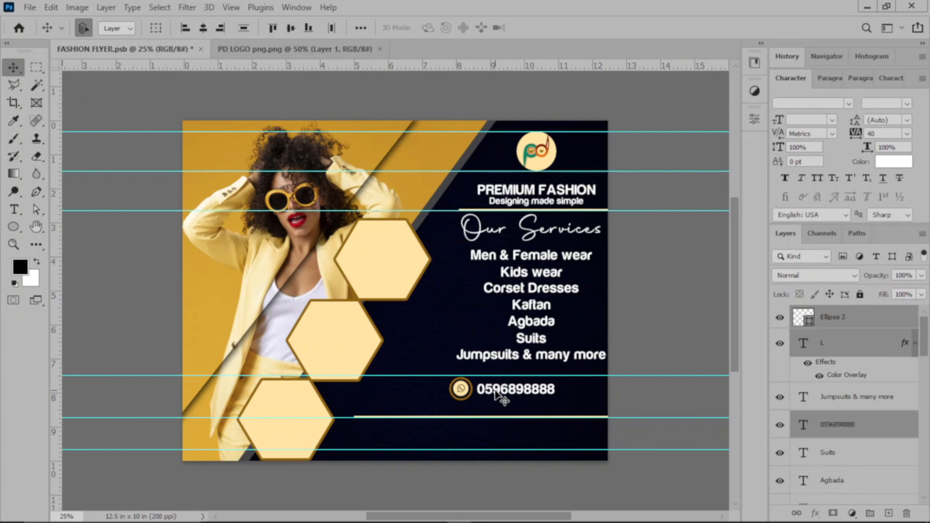
left_click(664, 311)
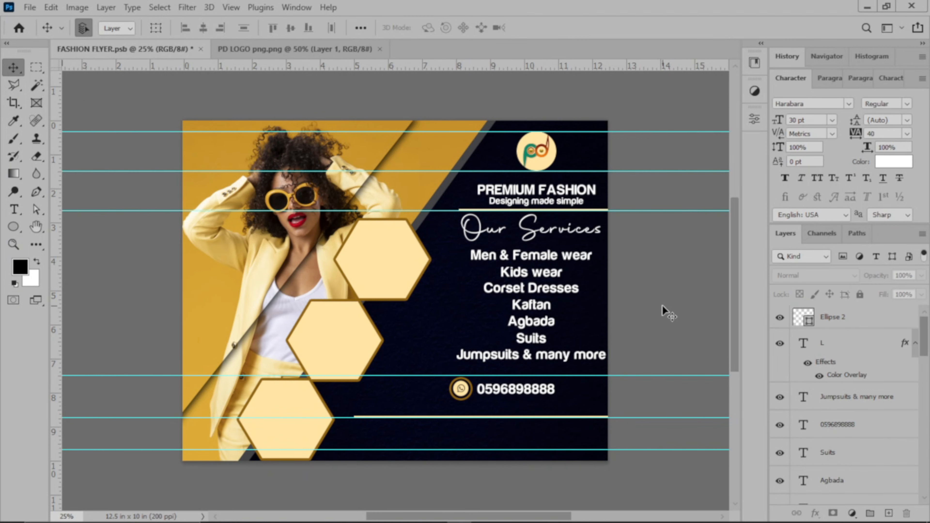
left_click(463, 394)
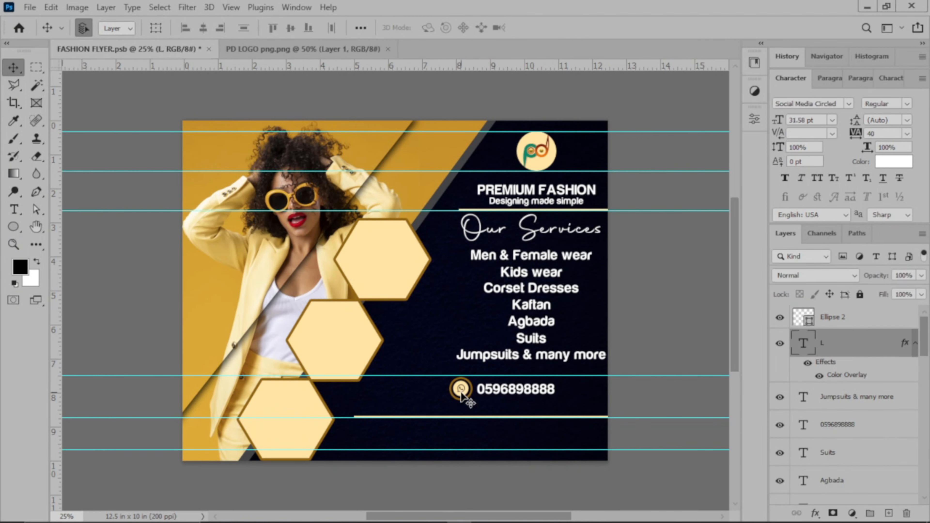
key("shift+Down")
key("shift+Up")
key("shift+Up")
key("ctrl")
Duplicate the WhatsApp icon below the original, then undo the duplicate
key("ctrl+j")
left_click_drag(460, 392, 460, 394)
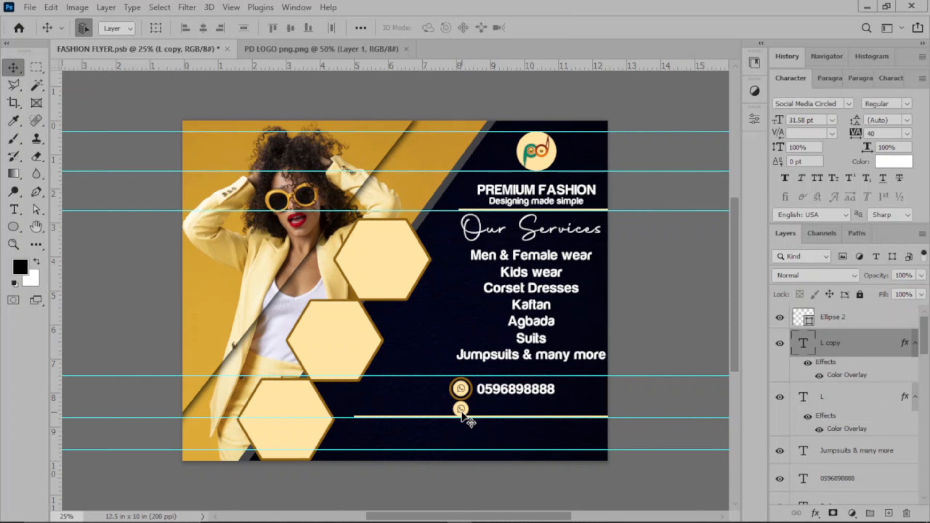
key("t")
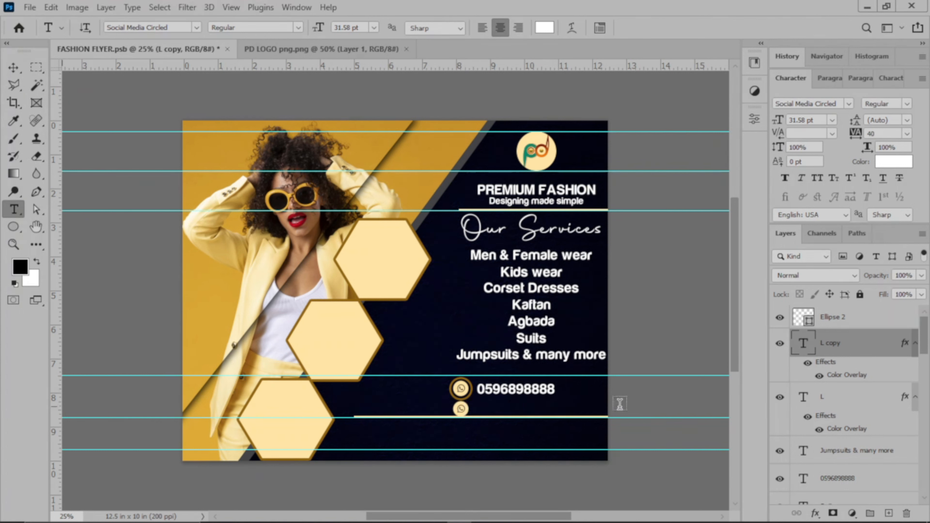
key("ctrl+z")
key("ctrl+z")
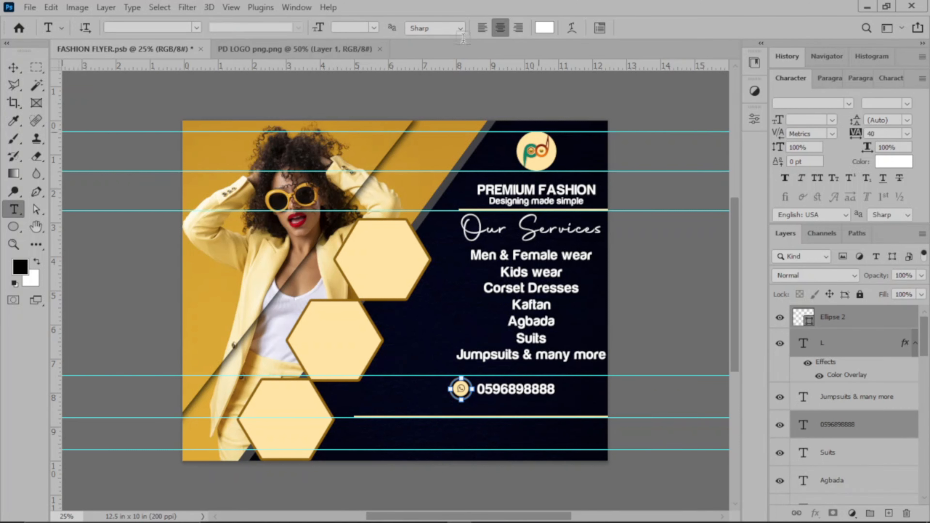
left_click(13, 67)
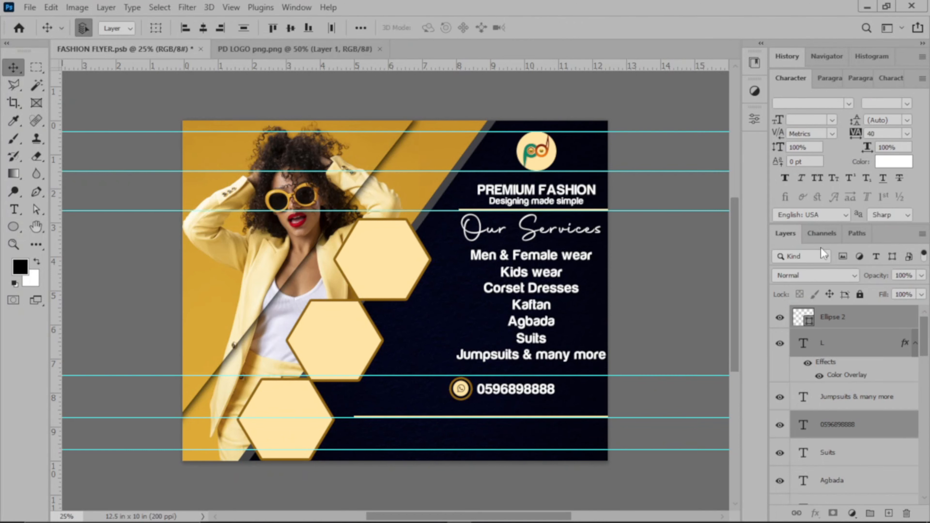
left_click(659, 296)
left_click(872, 343)
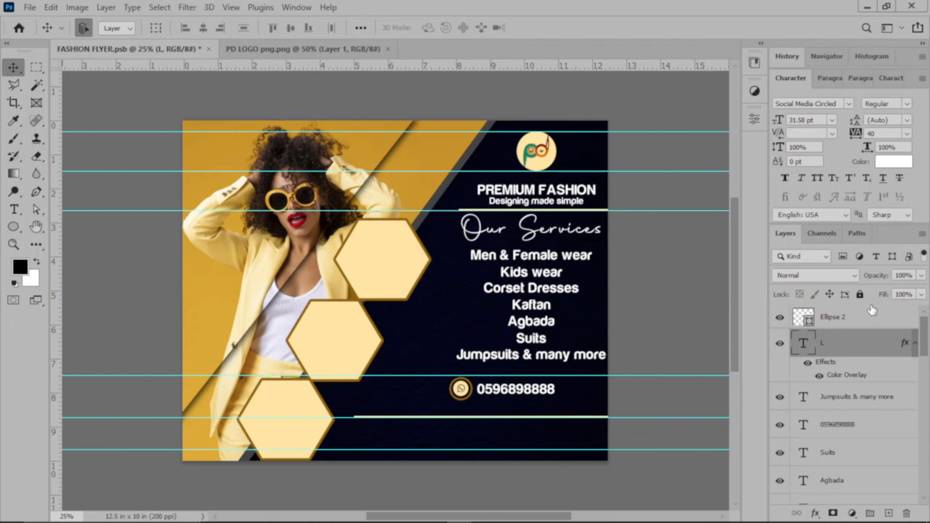
left_click(669, 298)
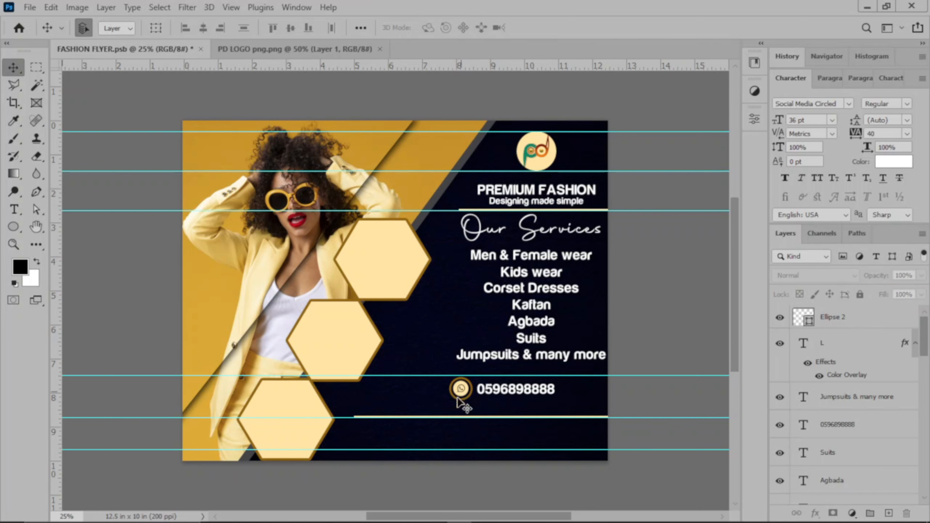
Add a new icon-font text line below the phone number by typing glyph characters
left_click(4, 210)
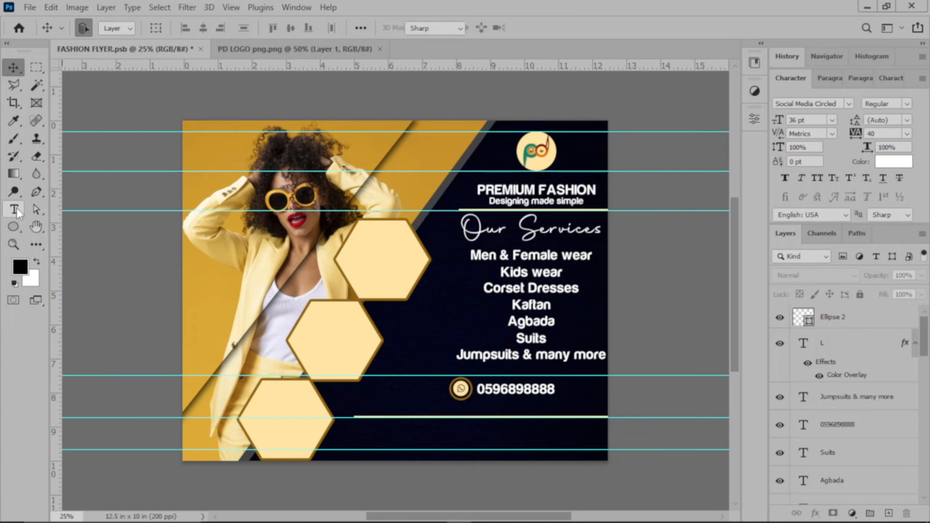
left_click(789, 79)
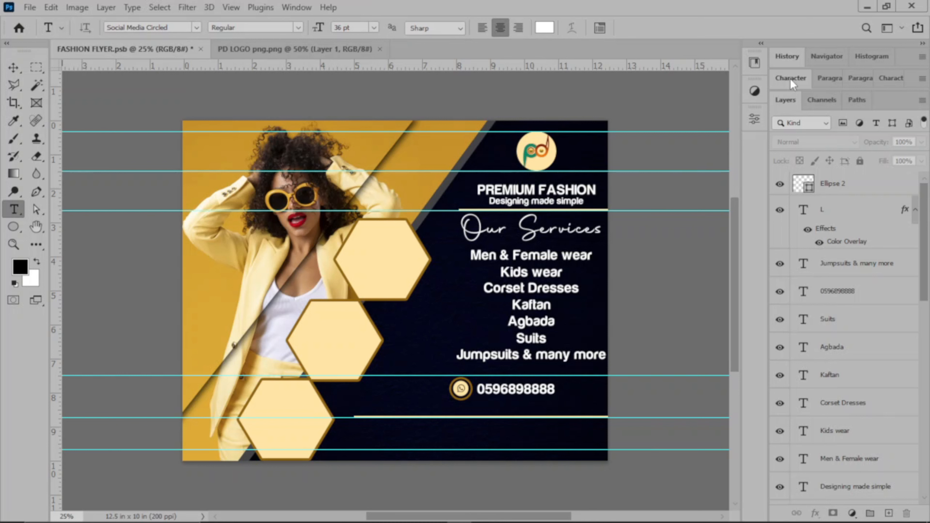
left_click(464, 409)
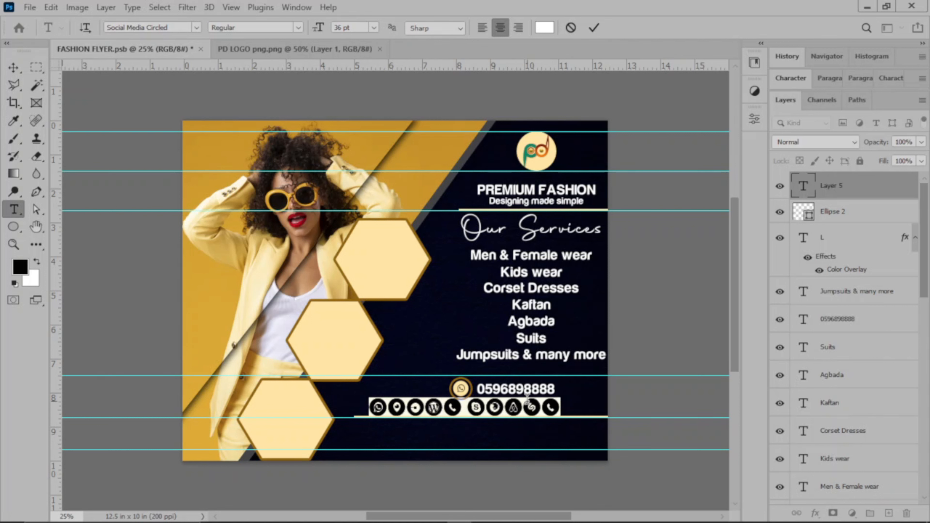
type("DF")
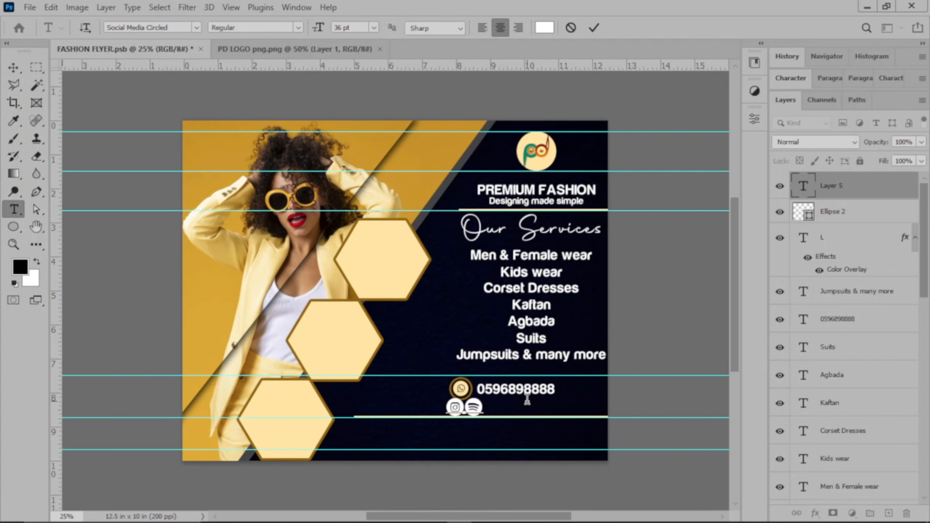
type("ABGHJKLMAS")
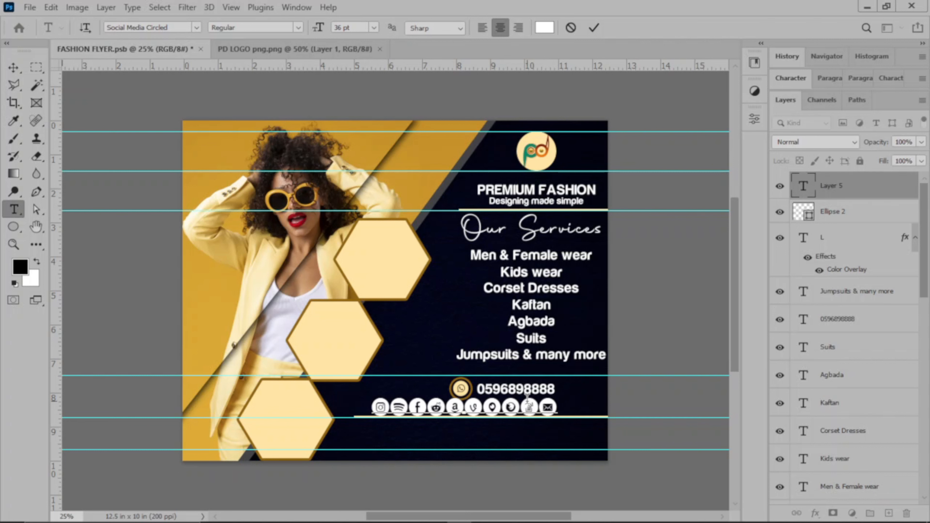
key("BackSpace")
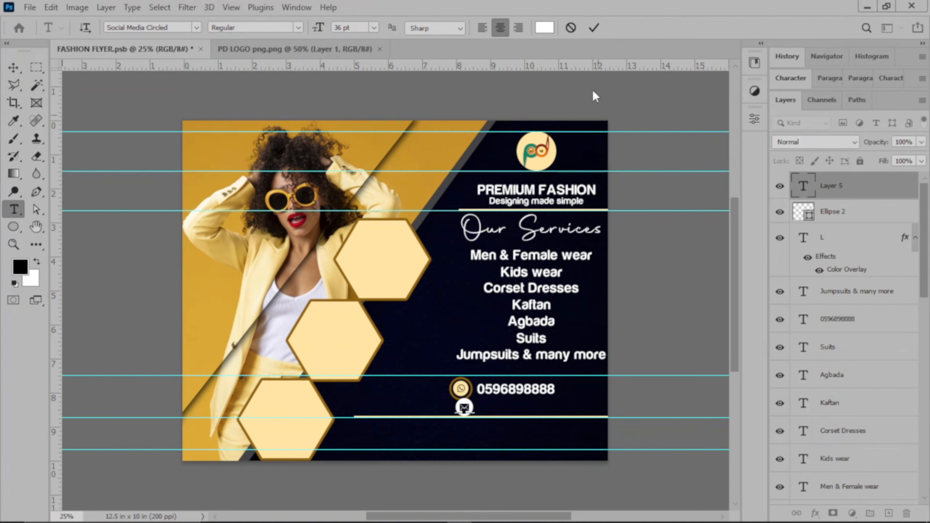
Colour the envelope glyph pale yellow ffe4a1, sampled from the hexagons, and commit it
left_click(544, 28)
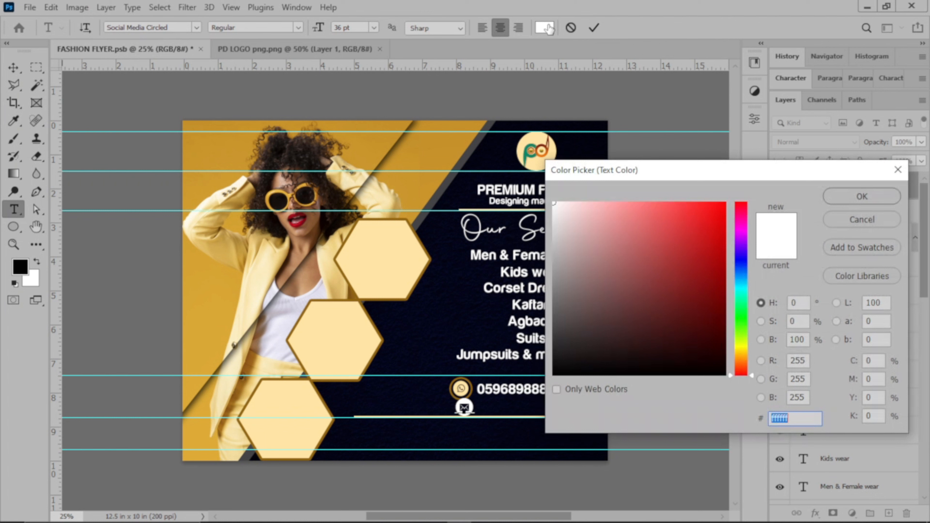
left_click(397, 270)
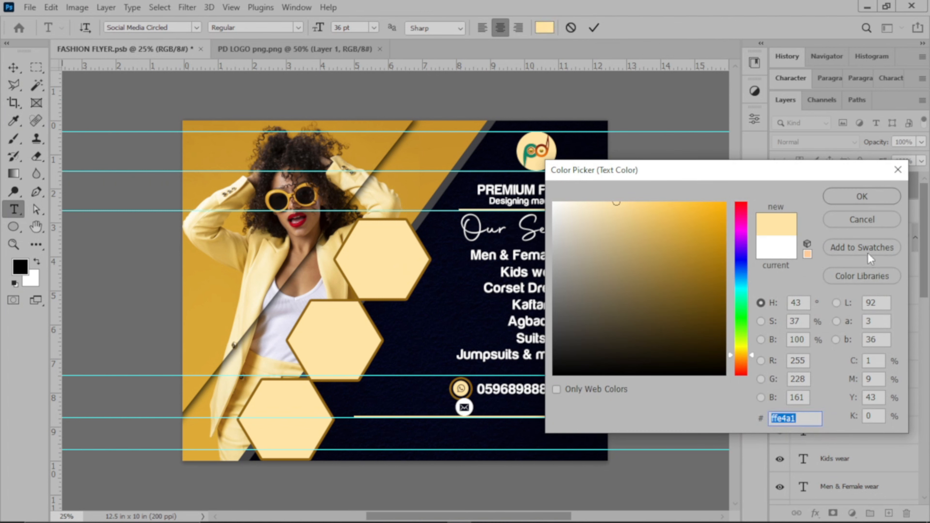
left_click(846, 198)
left_click_drag(454, 407, 503, 409)
left_click(544, 27)
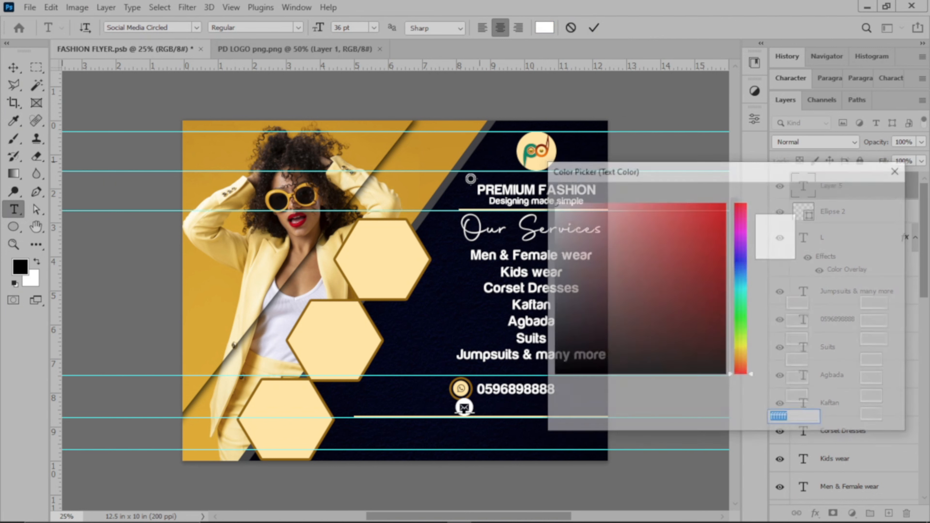
type("ffe4a1")
left_click(859, 200)
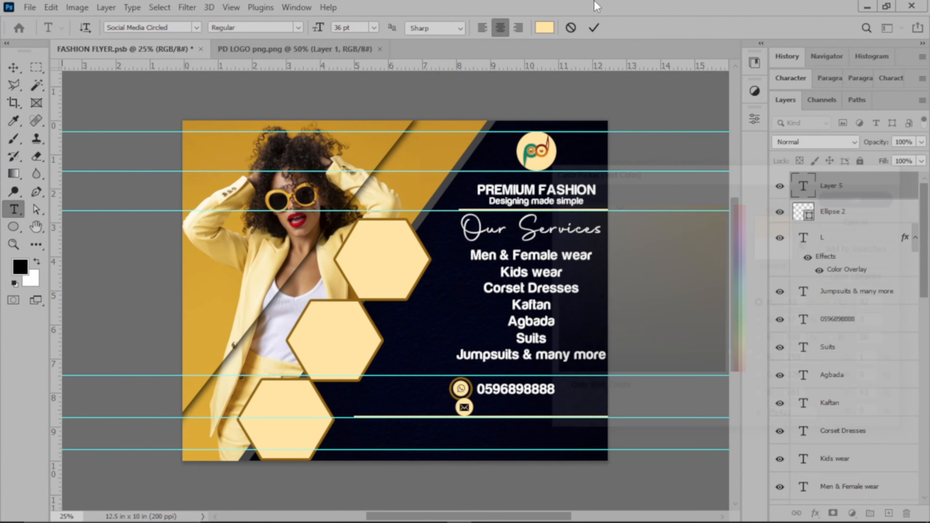
left_click(593, 28)
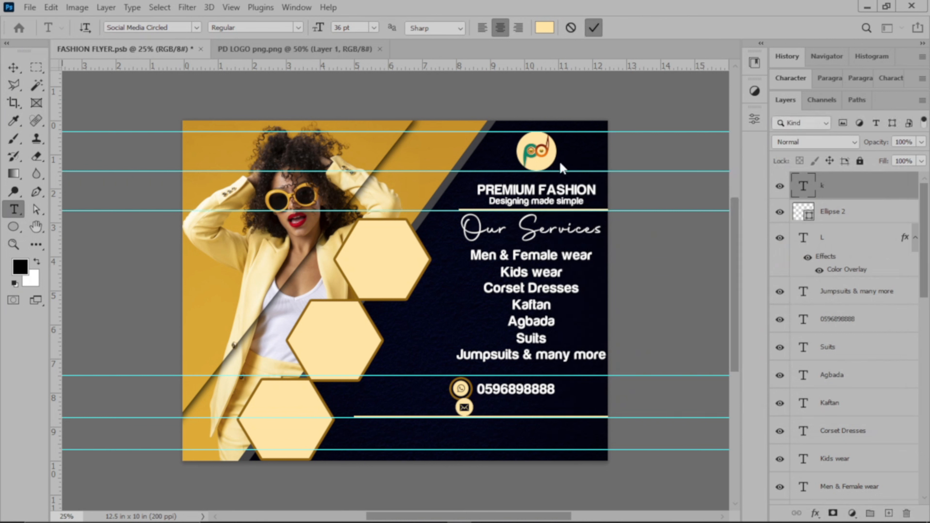
Position the envelope icon directly below the WhatsApp icon
left_click(14, 67)
left_click_drag(465, 414, 464, 422)
left_click(494, 426)
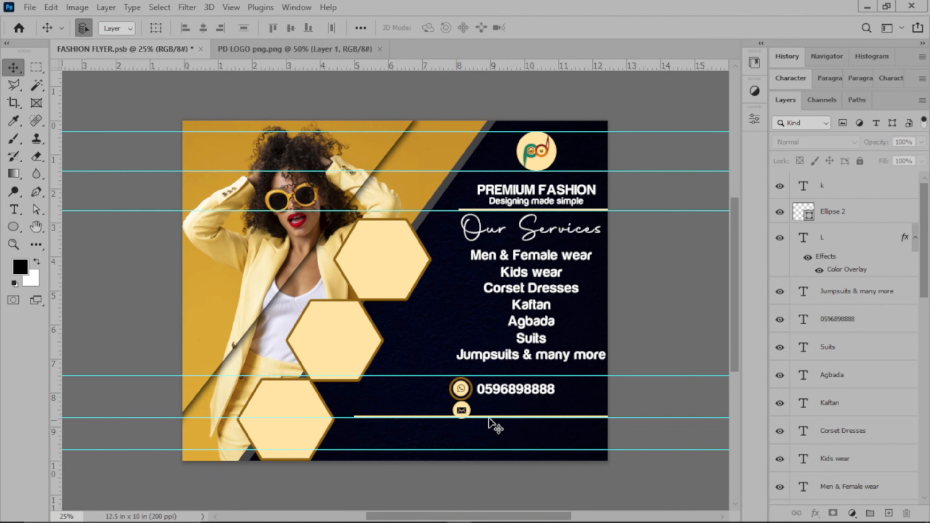
Duplicate the Ellipse 2 ring and fit the copy around the envelope icon
left_click(466, 400)
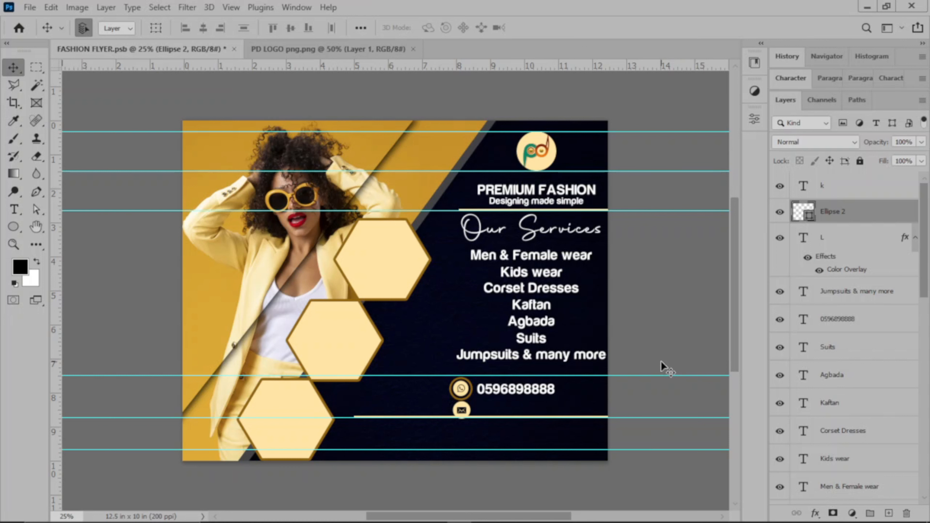
key("j")
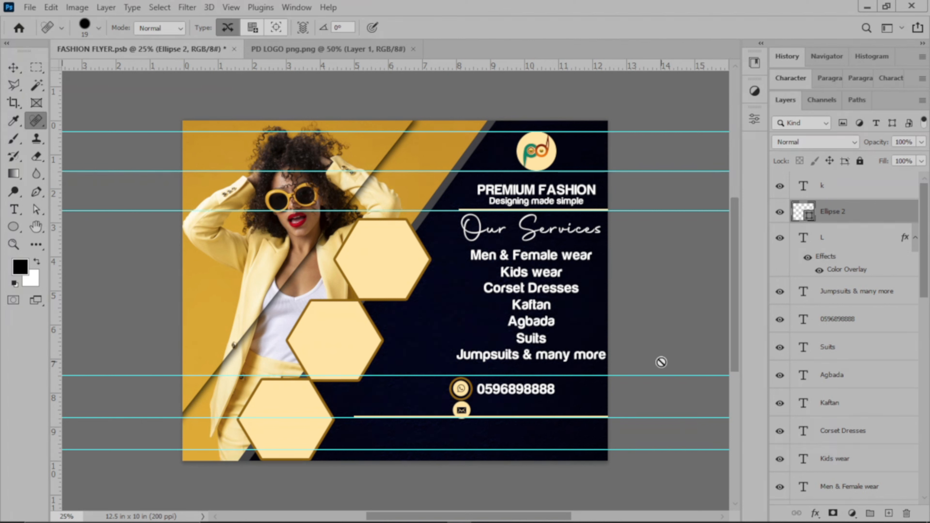
key("ctrl+j")
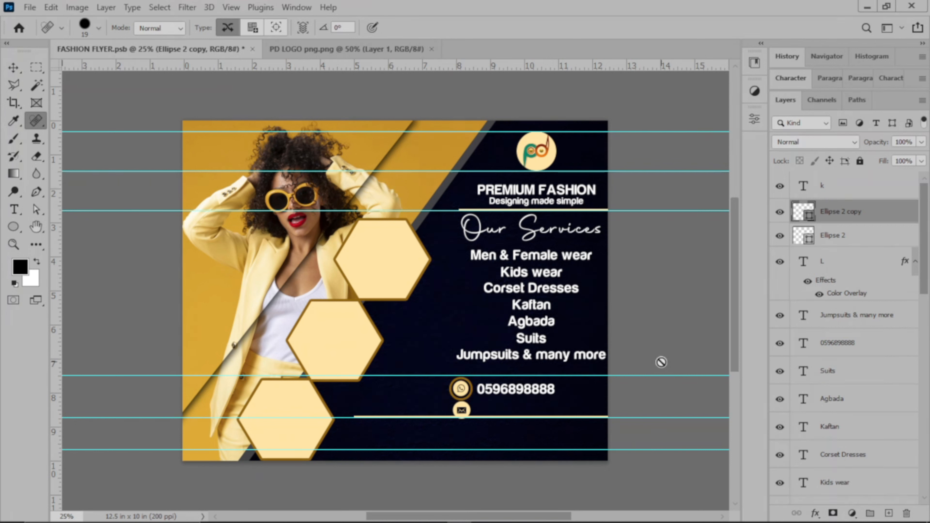
key("v")
key("shift+Down")
key("shift+Down")
key("shift+Down")
key("shift+Down")
key("shift+Down")
key("shift+Down")
key("shift+Down")
key("shift+Down")
key("shift+Down")
key("shift+Down")
key("shift+Down")
key("shift+Down")
key("shift+Down")
key("shift+Up")
key("shift+Up")
key("shift+Right")
key("Down")
key("Left")
key("Right")
key("Up")
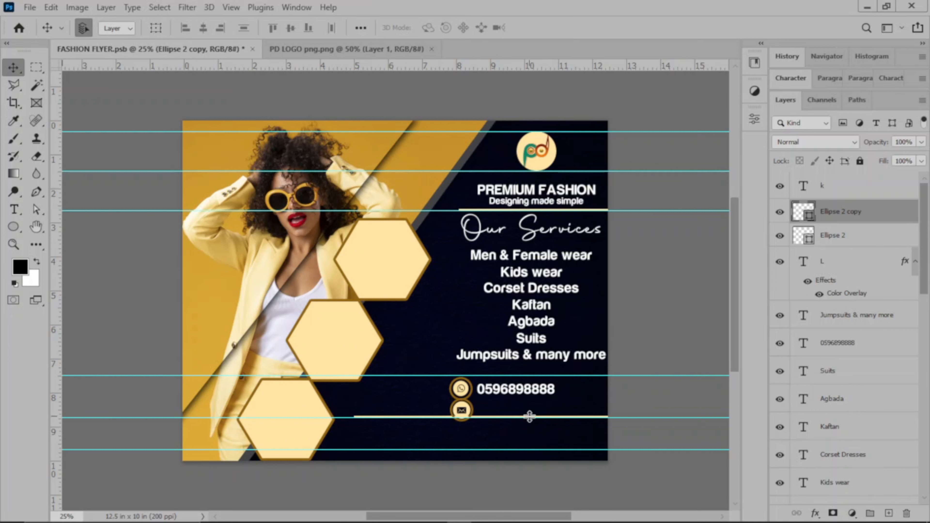
Scale both ringed contact icons to 90.17% and nudge the lower guide down
left_click_drag(438, 382, 522, 426)
left_click(647, 401)
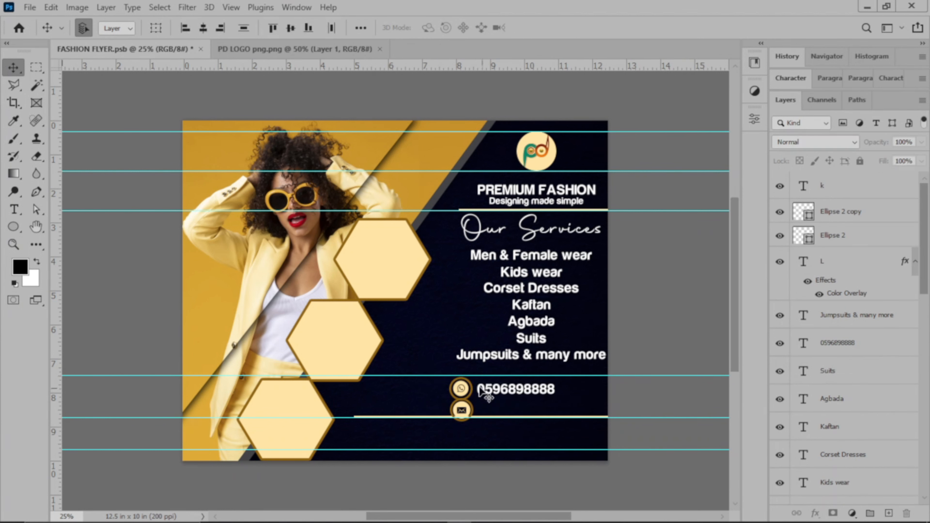
left_click_drag(428, 380, 476, 445)
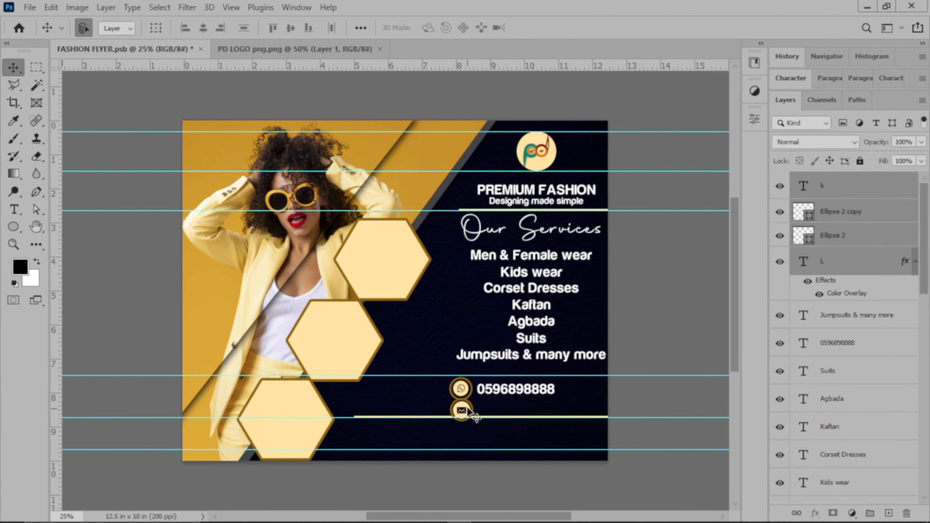
left_click(160, 27)
left_click_drag(473, 421, 471, 419)
left_click(664, 29)
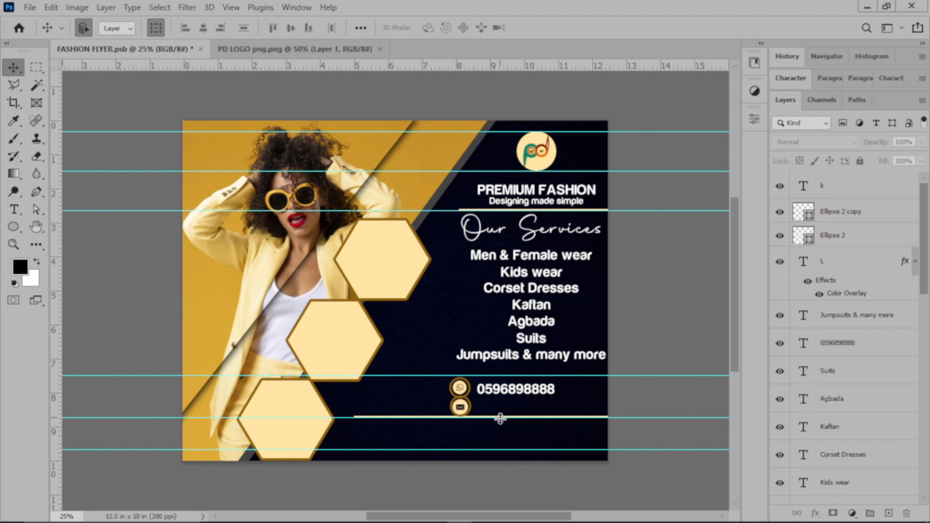
left_click_drag(618, 418, 624, 430)
Nudge the Line 2 copy gold line down slightly, then lock both Line 2 and Line 2 copy
scroll(866, 429, "down", 10)
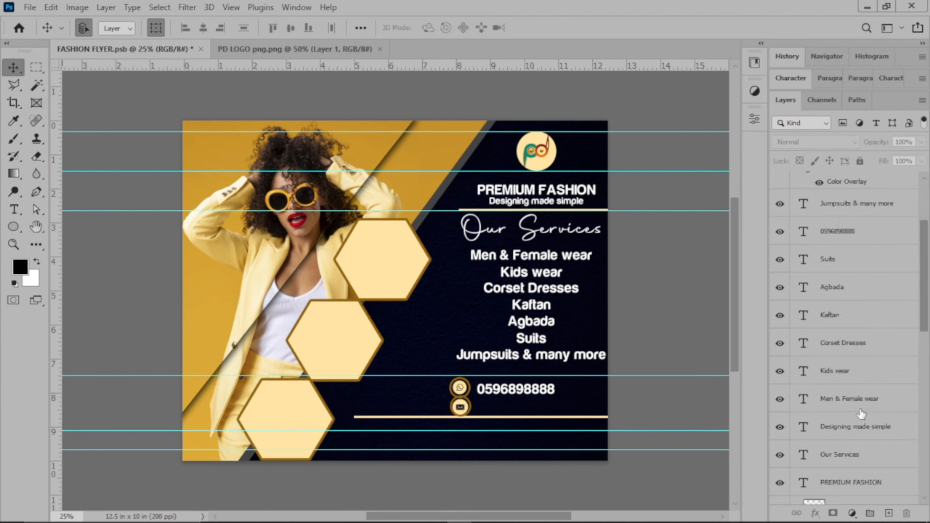
scroll(851, 409, "down", 5)
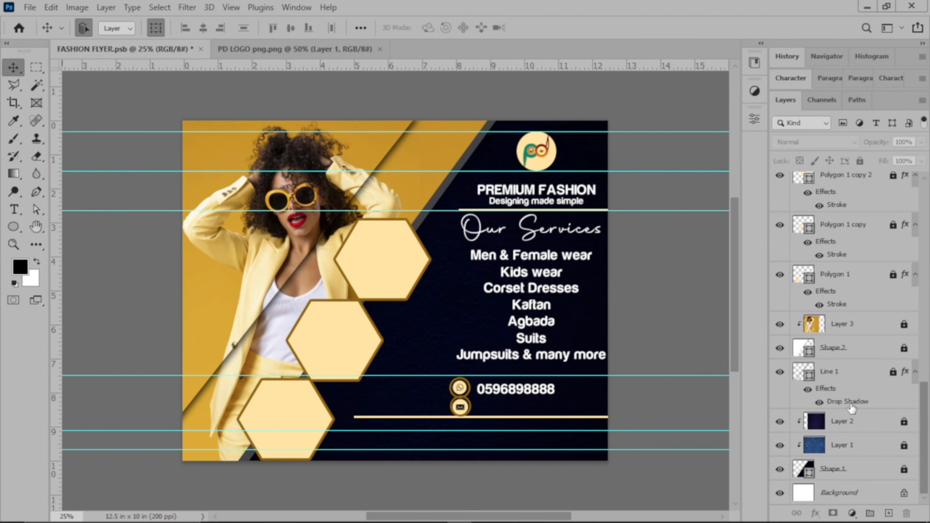
scroll(851, 409, "up", 4)
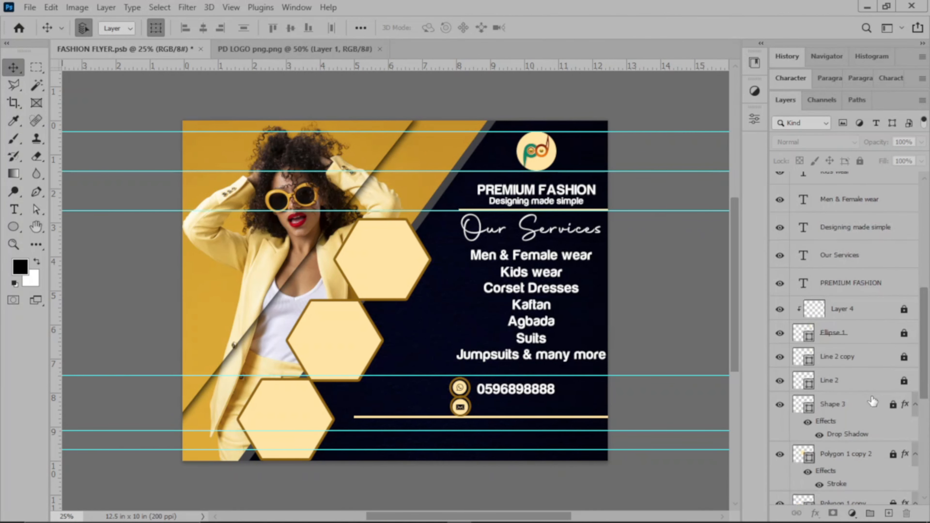
left_click(905, 356)
left_click(876, 363)
key("shift+Down")
key("shift+Down")
key("shift+Down")
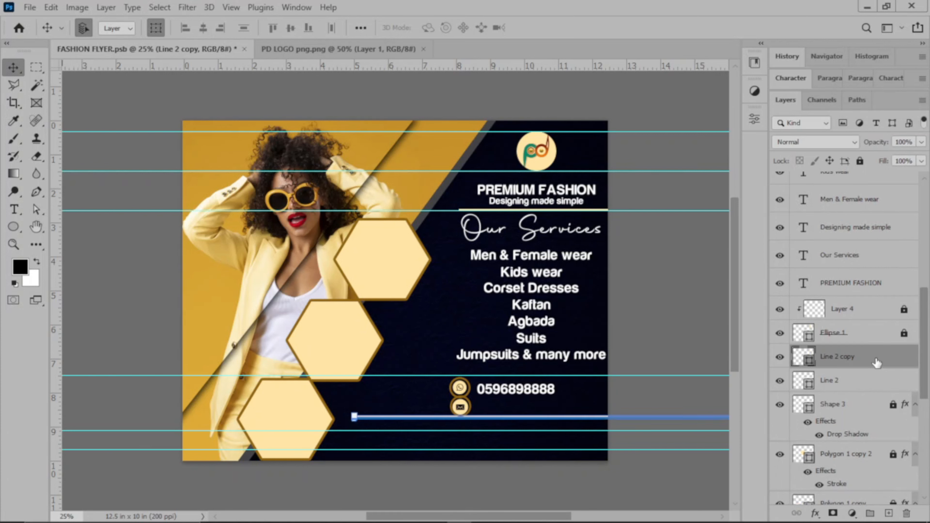
left_click(859, 161)
left_click(857, 380)
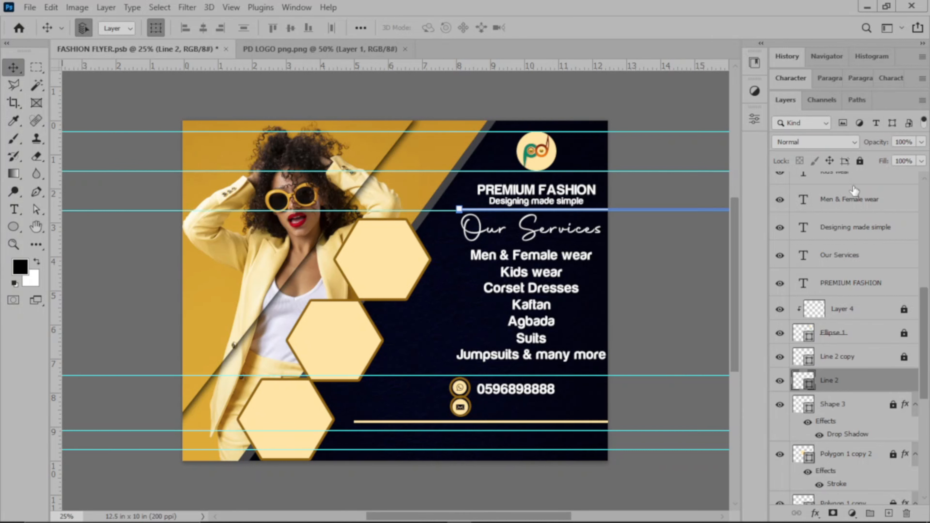
left_click(860, 161)
left_click(699, 317)
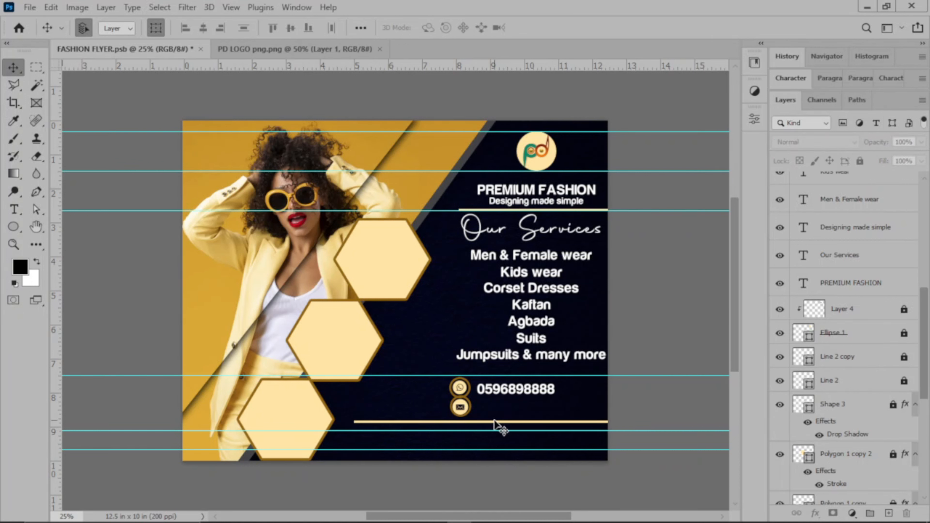
Drag the envelope icon down so it lines up under the WhatsApp icon
mouse_move(454, 407)
left_mouse_down()
mouse_move(472, 416)
mouse_move(462, 414)
left_mouse_up()
left_click(460, 414)
left_click(641, 356)
Duplicate the phone number text layer and move the copy down beside the envelope icon
left_click(650, 396)
left_click(532, 414)
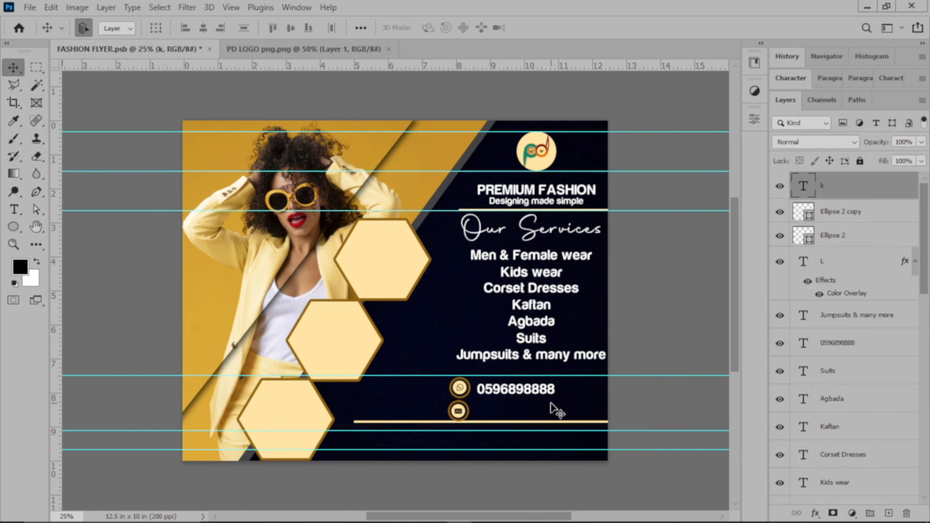
left_click(511, 395)
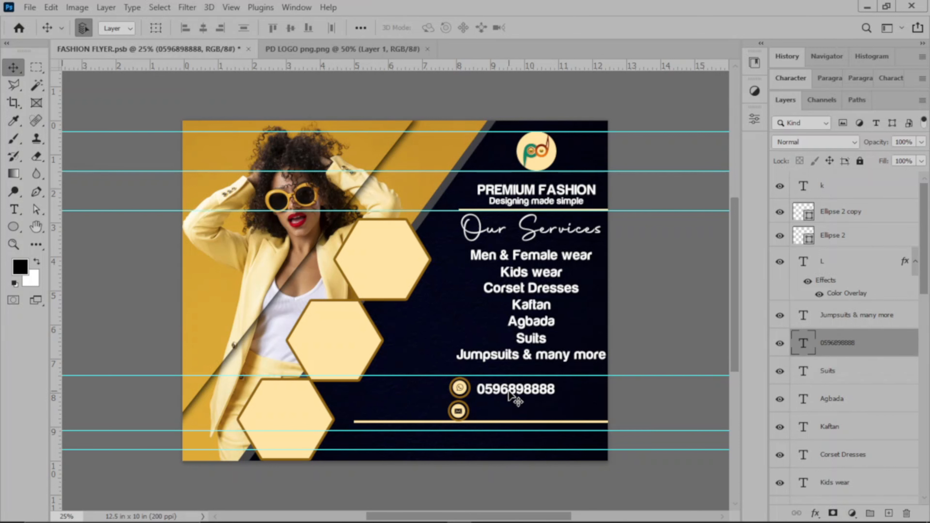
key("ctrl")
key("ctrl+j")
key("shift+Down")
key("shift+Down")
key("shift+Down")
key("shift+Down")
key("shift+Down")
key("shift+Down")
key("shift+Down")
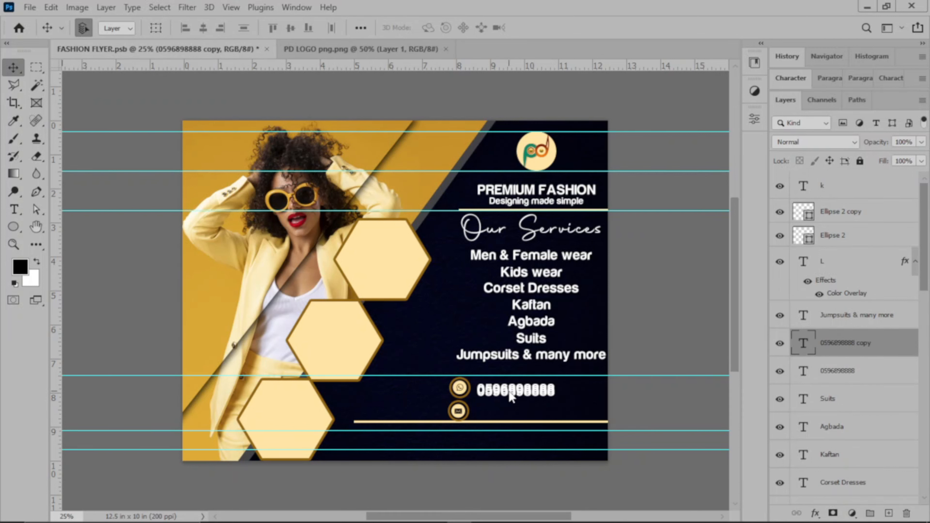
key("shift+Down")
key("shift+Down")
key("shift+Down")
key("shift+Down")
key("shift+Down")
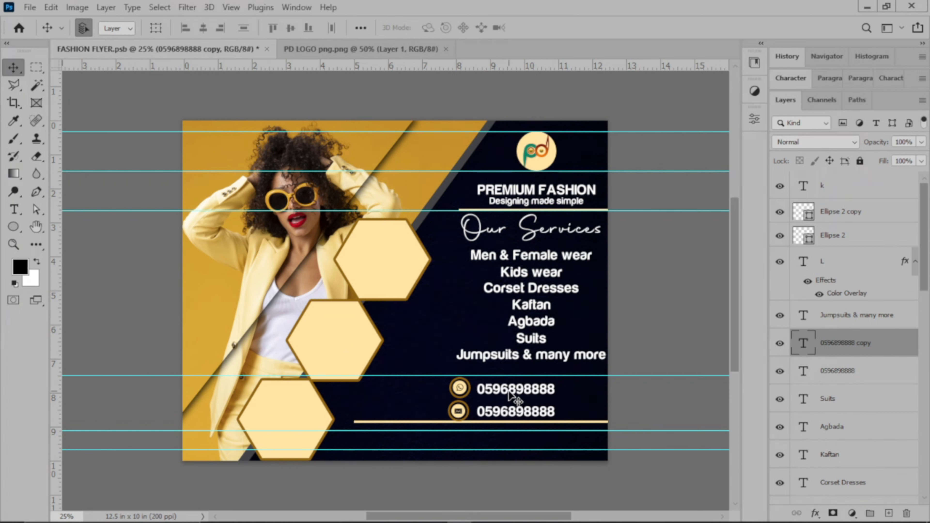
left_click_drag(505, 416, 502, 414)
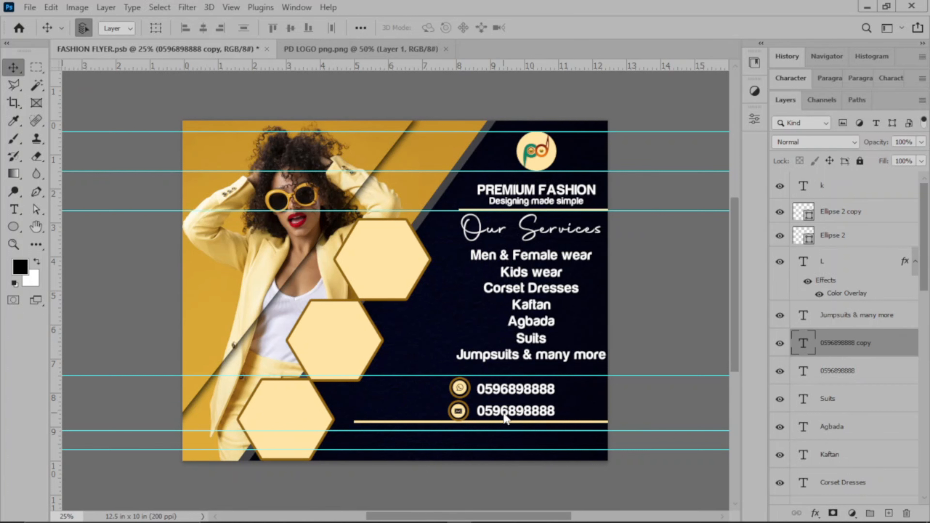
Replace the duplicate's text with the business e-mail address and commit it
key("t")
left_click(501, 410)
key("ctrl+a")
key("BackSpace")
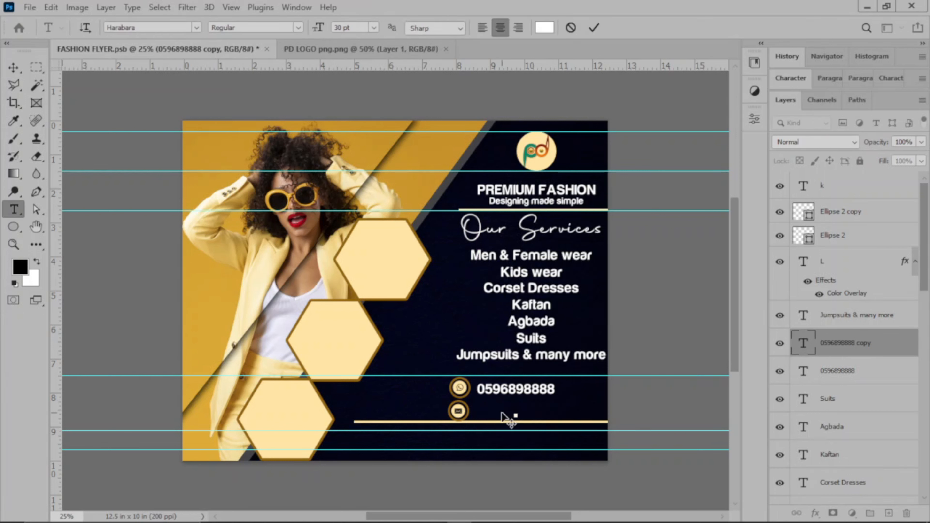
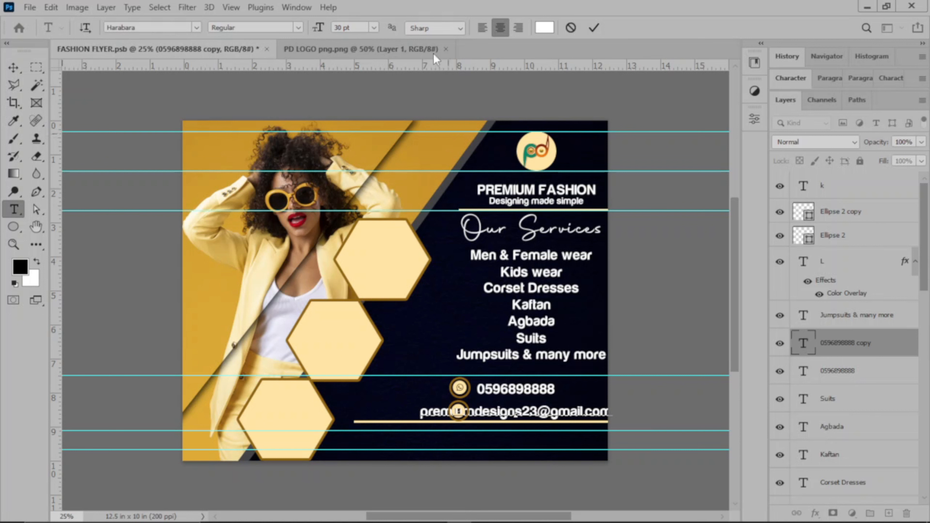
left_click(594, 27)
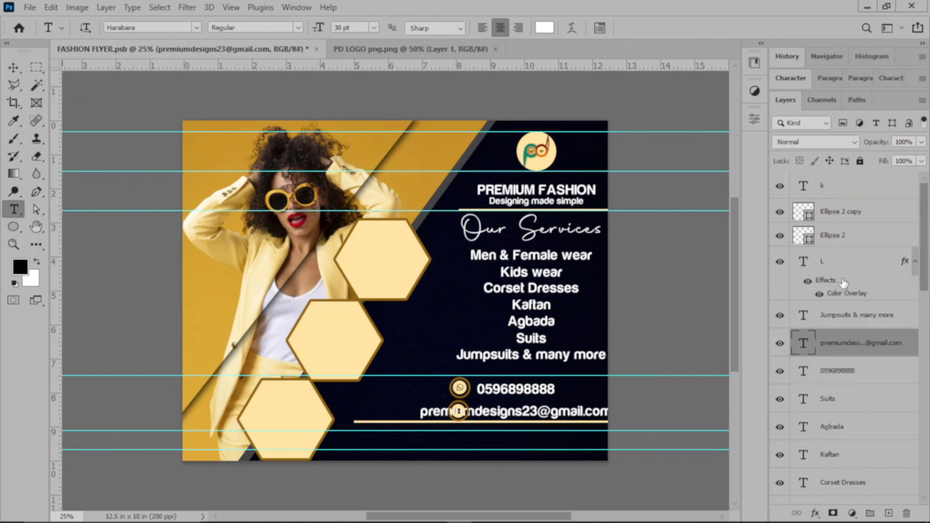
Shift Ellipse 2 copy and the k symbol left and up, then line up the e-mail text beside them
left_click(848, 220)
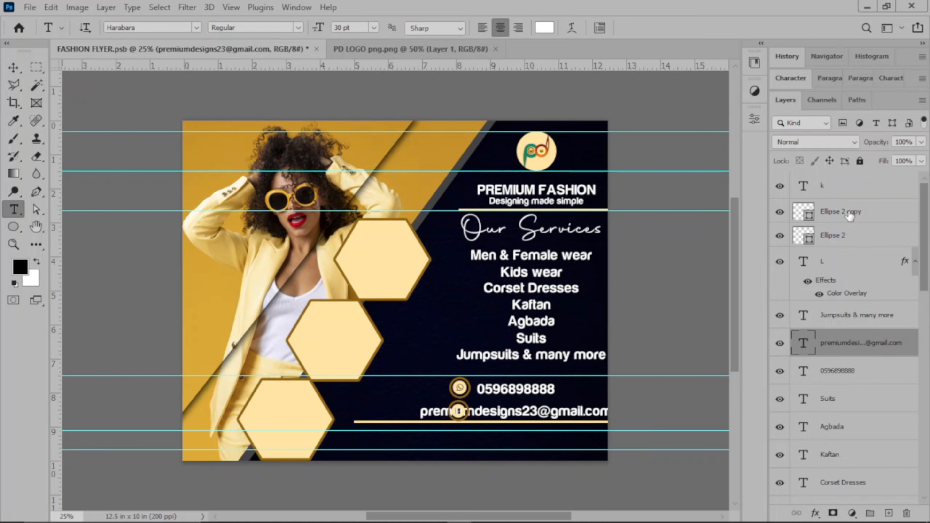
left_click(860, 194, "ctrl")
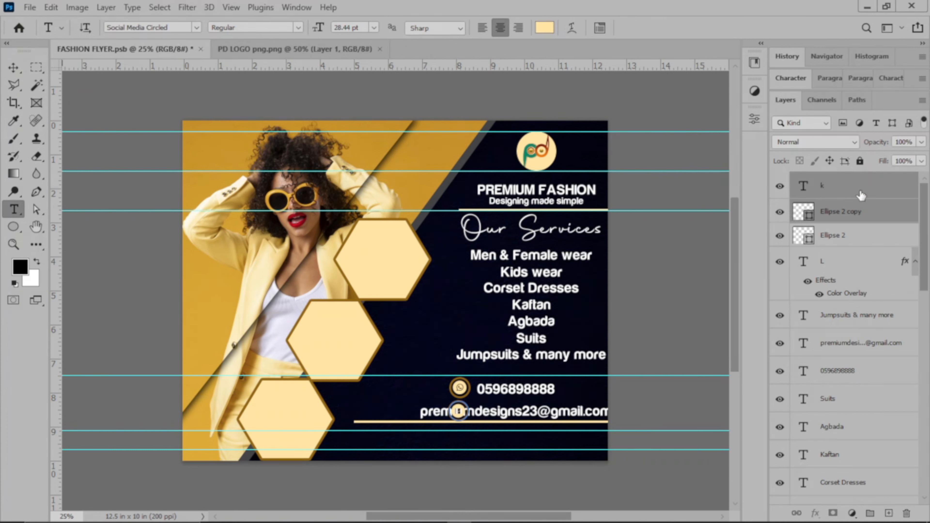
key("v")
key("shift+Left")
key("shift+Left")
key("shift+Left")
key("shift+Left")
key("shift+Left")
key("shift+Left")
key("shift+Left")
key("shift+Left")
key("shift+Left")
key("shift+Left")
key("shift+Left")
key("shift+Left")
key("shift+Left")
key("shift+Left")
key("shift+Left")
key("shift+Left")
key("shift+Left")
key("shift+Left")
key("shift+Left")
key("shift+Left")
key("shift+Left")
key("shift+Left")
key("shift+Left")
key("shift+Left")
key("shift+Left")
key("shift+Left")
key("shift+Left")
key("shift+Left")
key("shift+Left")
key("shift+Left")
key("shift+Left")
key("shift+Left")
key("shift+Left")
key("shift+Left")
key("shift+Left")
key("shift+Left")
key("shift+Left")
key("shift+Left")
key("shift+Left")
key("shift+Left")
key("shift+Left")
key("shift+Left")
key("shift+Left")
key("shift+Left")
key("shift+Left")
key("shift+Left")
key("shift+Up")
key("shift+Up")
key("shift+Up")
key("shift+Up")
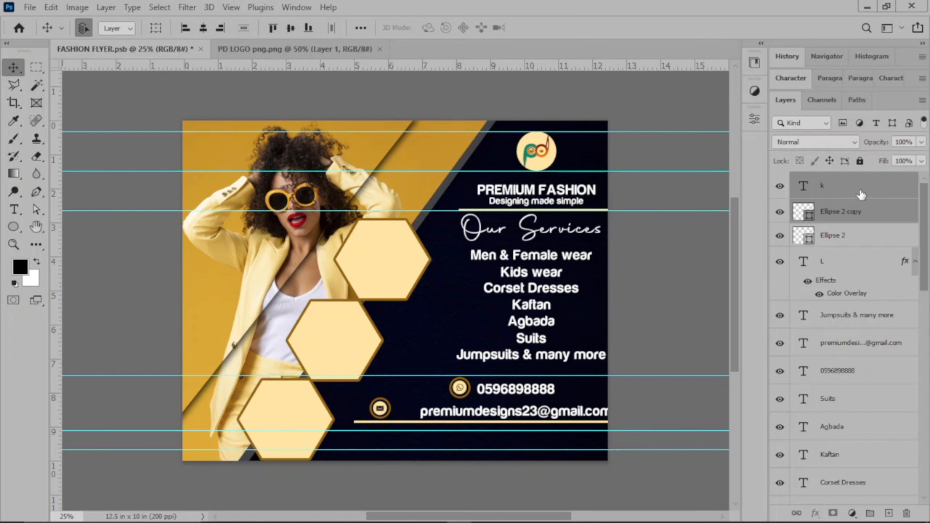
left_click_drag(557, 415, 534, 411)
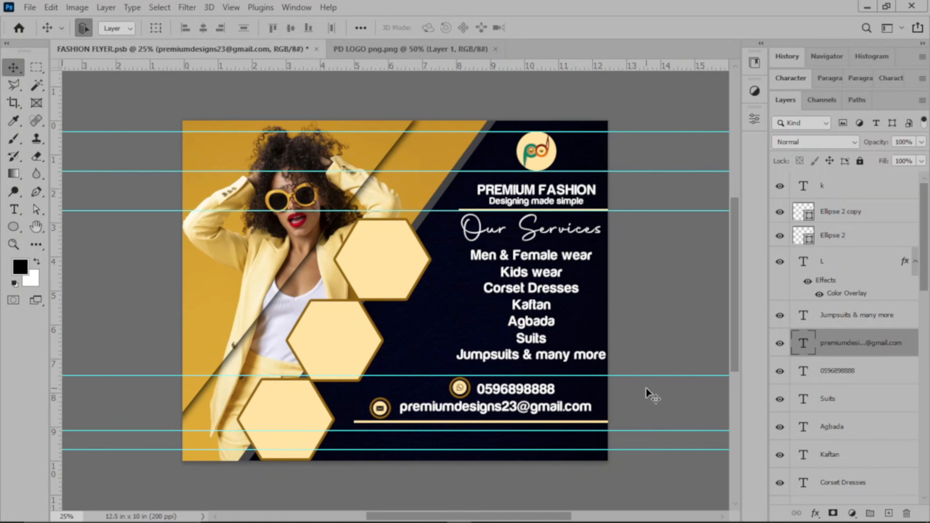
Close the PD LOGO png document, leaving FASHION FLYER.psb open
left_click(646, 387)
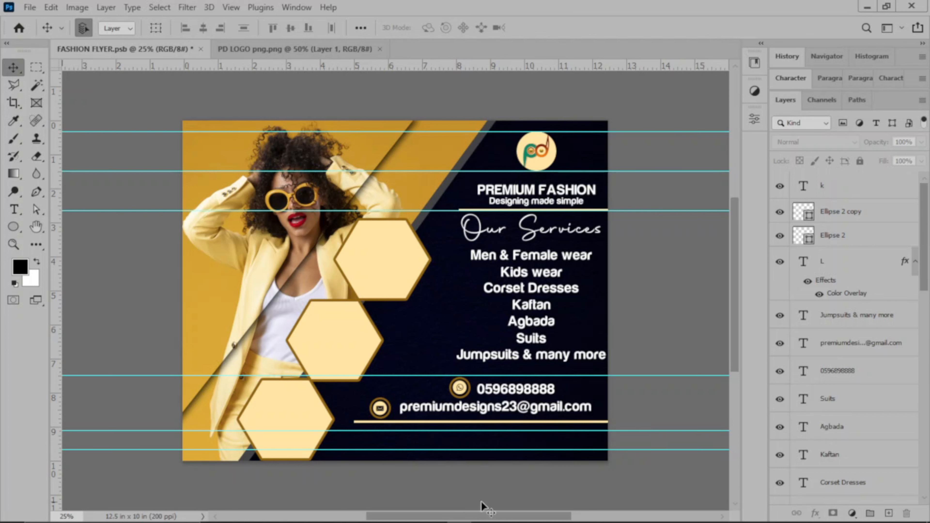
left_click(380, 49)
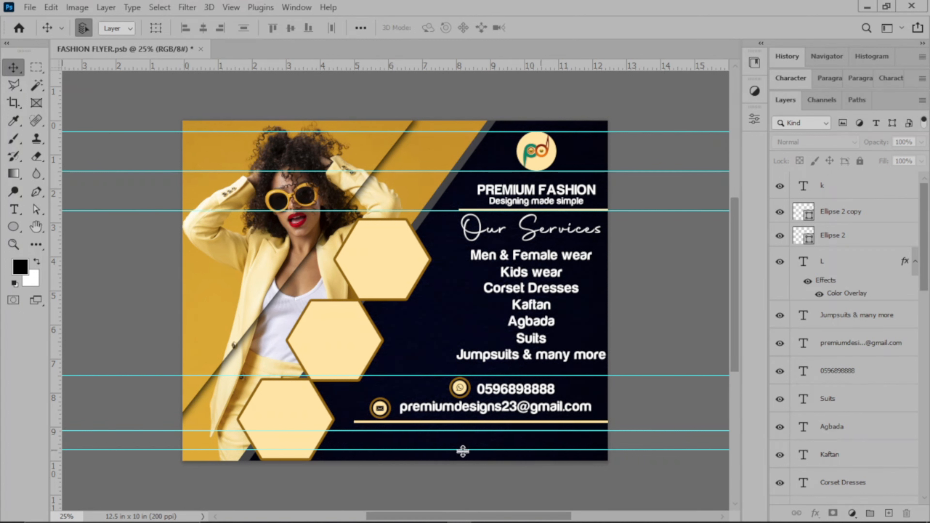
left_click(476, 409, "ctrl+alt")
Move the e-mail line copy below the lower gold divider and retype it as 'Delivery nationwide'
left_click_drag(475, 409, 475, 422)
key("shift+Down")
key("shift+Down")
key("shift+Down")
key("shift+Down")
key("shift+Down")
key("shift+Down")
key("shift+Down")
key("shift+Down")
key("shift+Down")
key("shift+Down")
key("shift+Down")
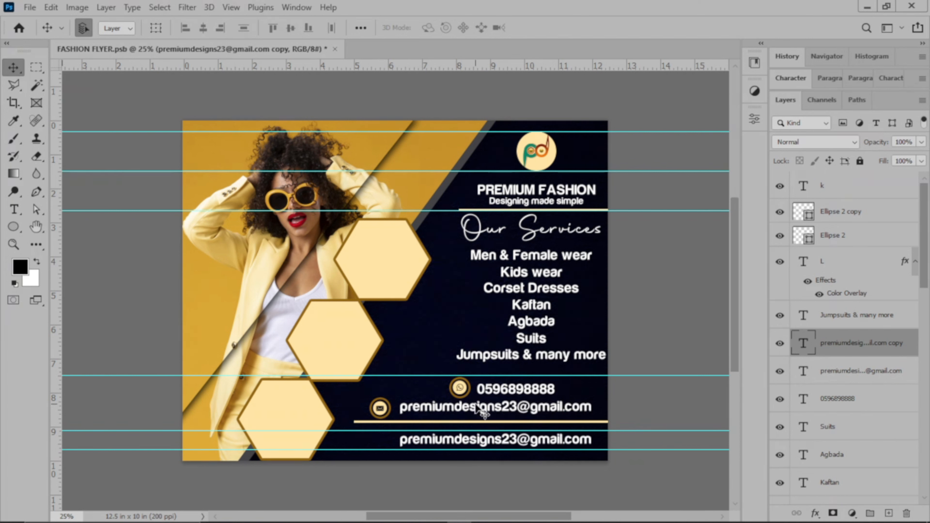
key("t")
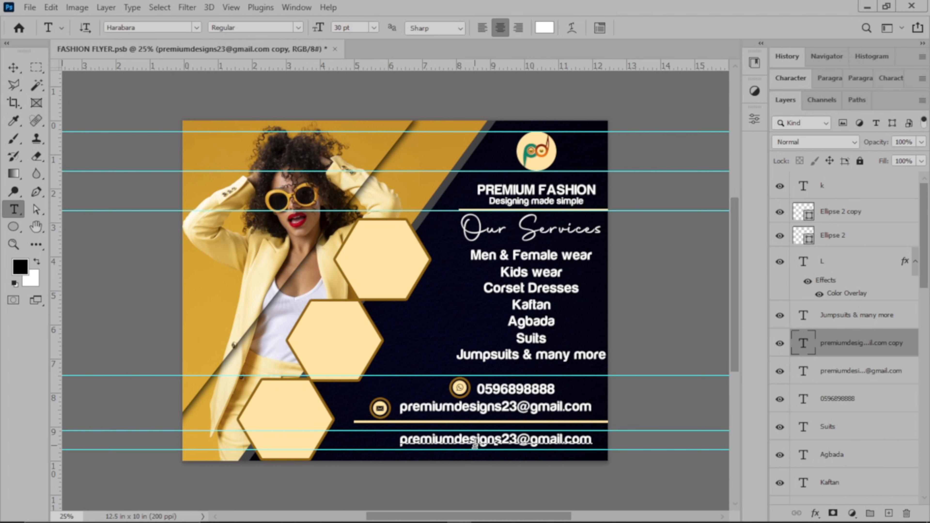
left_click(475, 443)
key("ctrl+a")
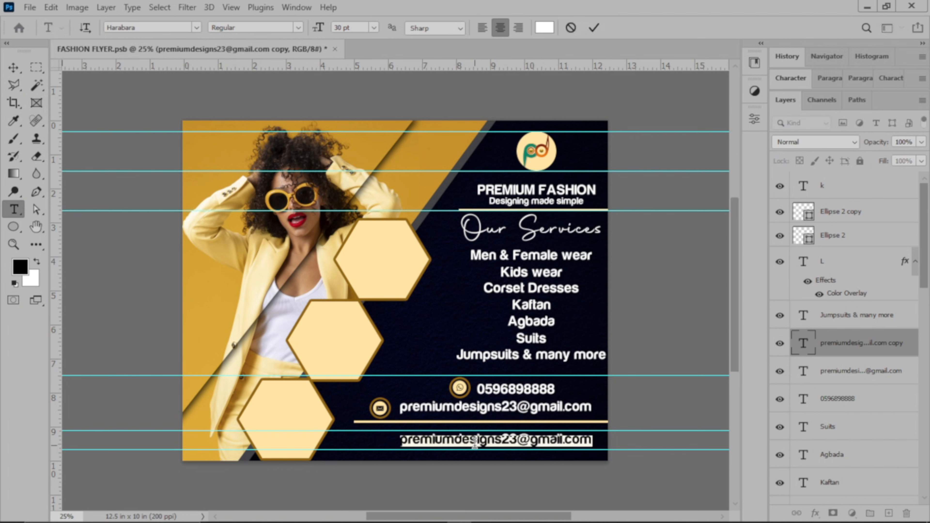
type("Accra")
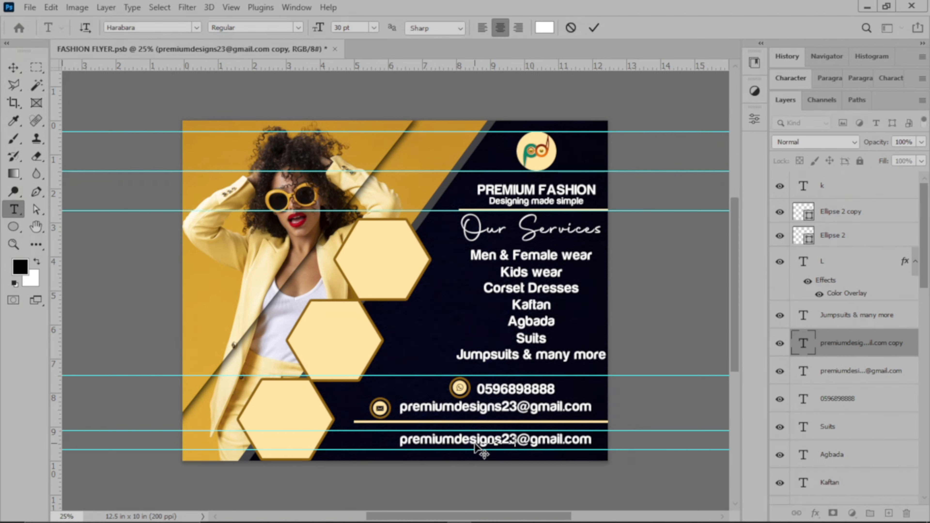
type("Delivery n")
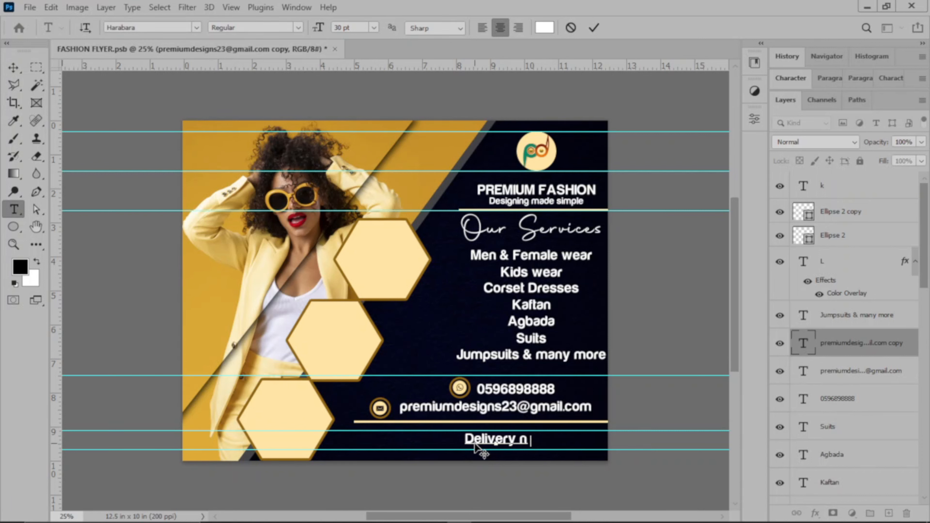
type("atio")
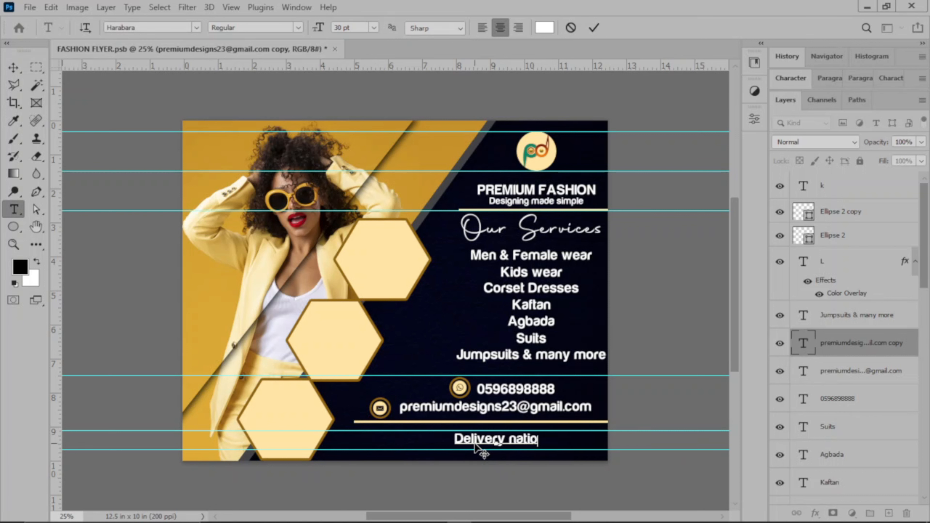
type("nw")
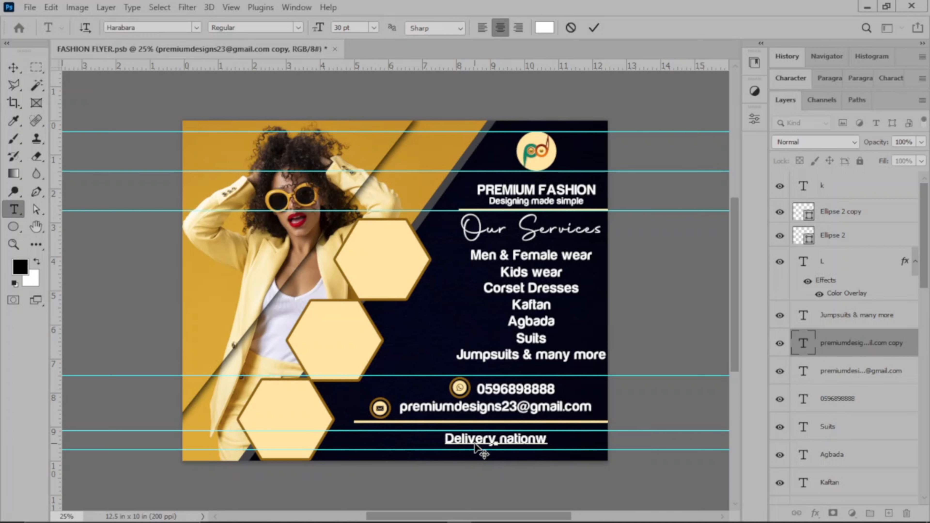
type("ide")
Set the 'Delivery nationwide' text to 24 pt and commit it
key("ctrl+a")
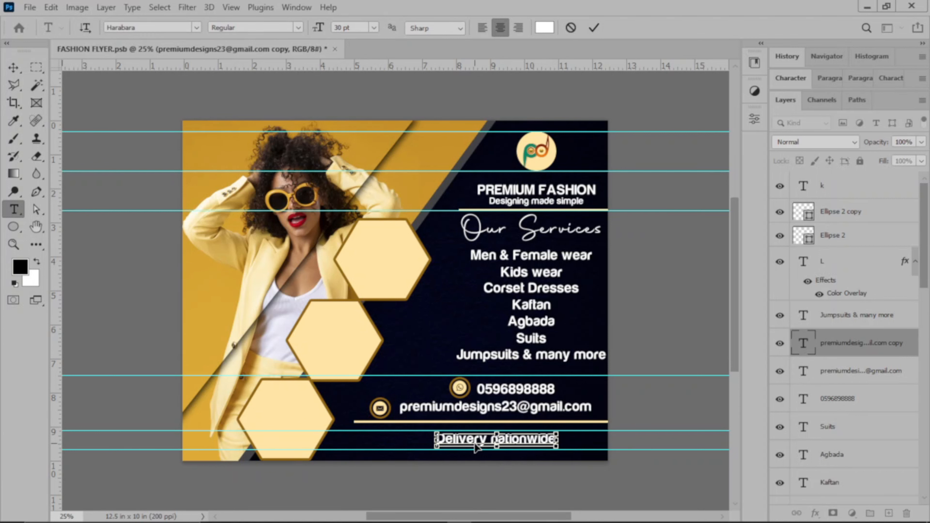
left_click(373, 27)
left_click(355, 149)
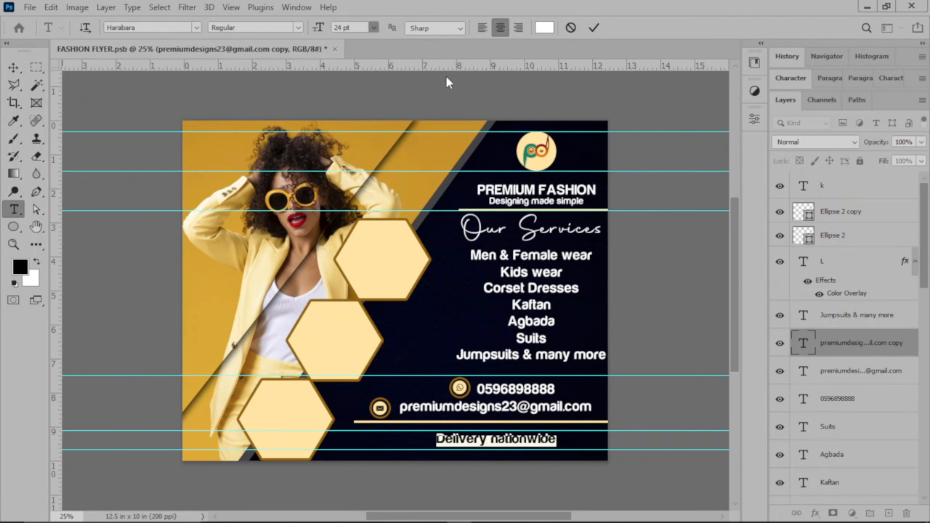
left_click(595, 29)
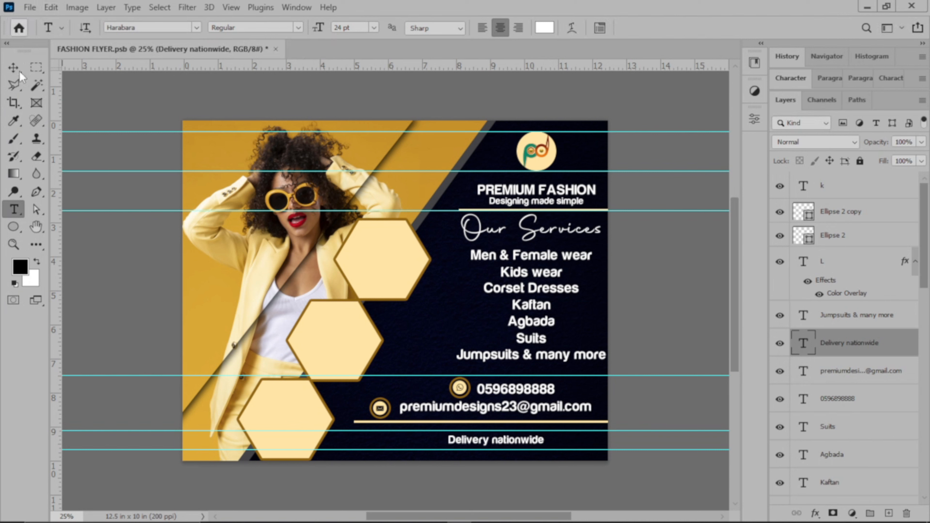
key("v")
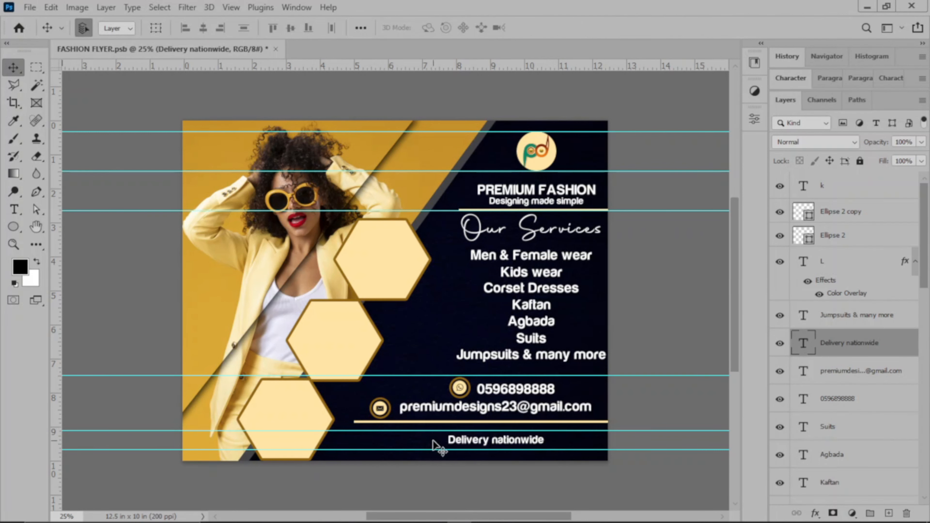
left_click(28, 7)
Open de.jpg from the Desktop folder
left_click(45, 33)
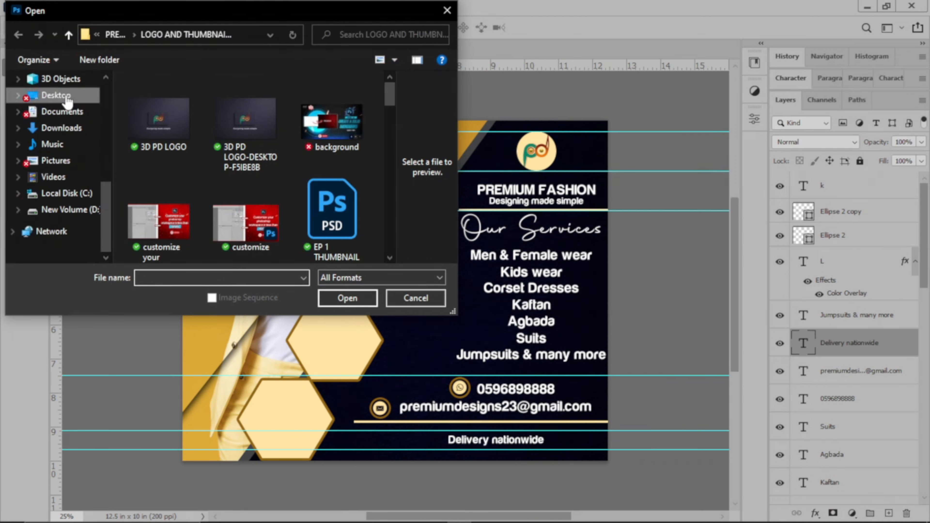
left_click(68, 99)
scroll(256, 169, "down", 2)
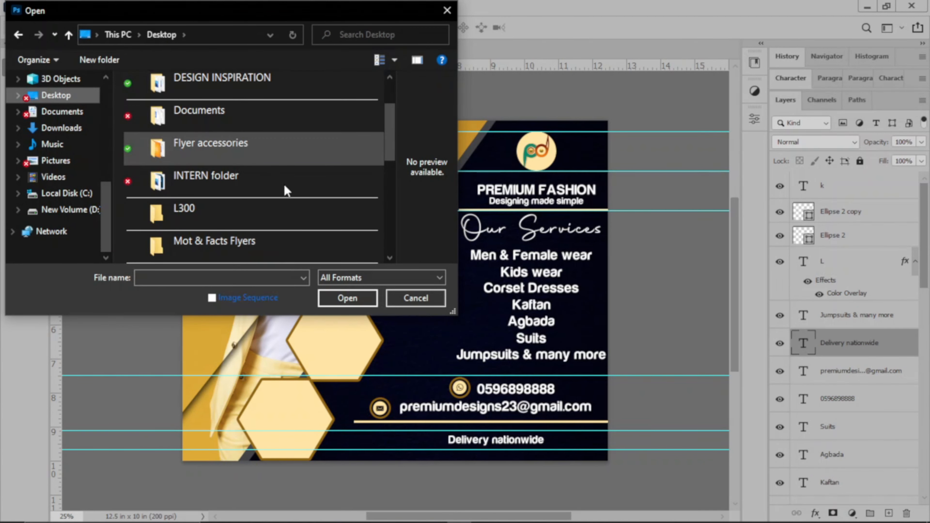
scroll(283, 182, "down", 5)
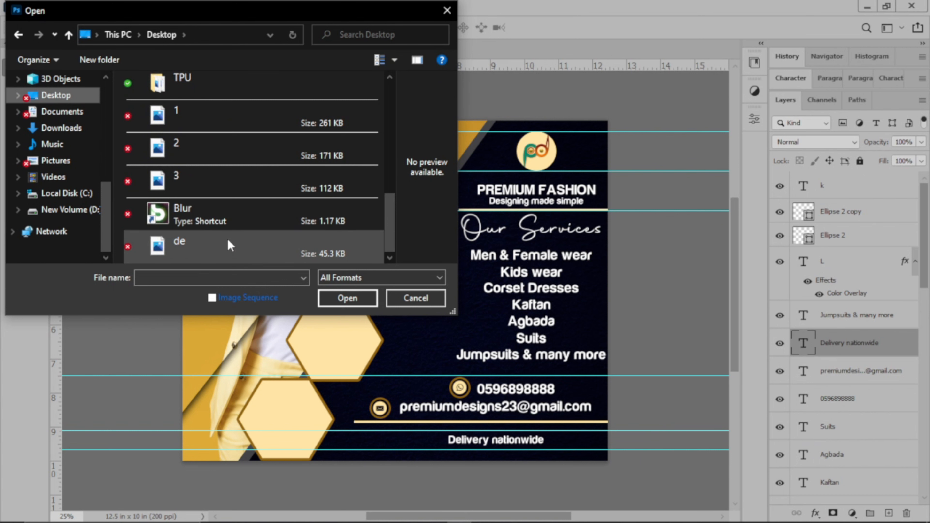
left_click(228, 241)
left_click(347, 298)
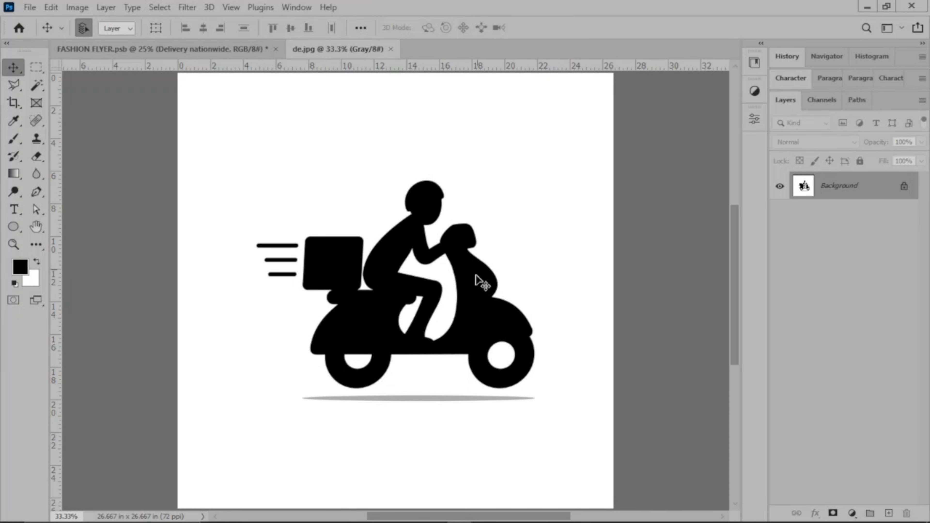
Magic Wand-select the three speed lines, cargo box and scooter rider, then return to FASHION FLYER
left_click(40, 82)
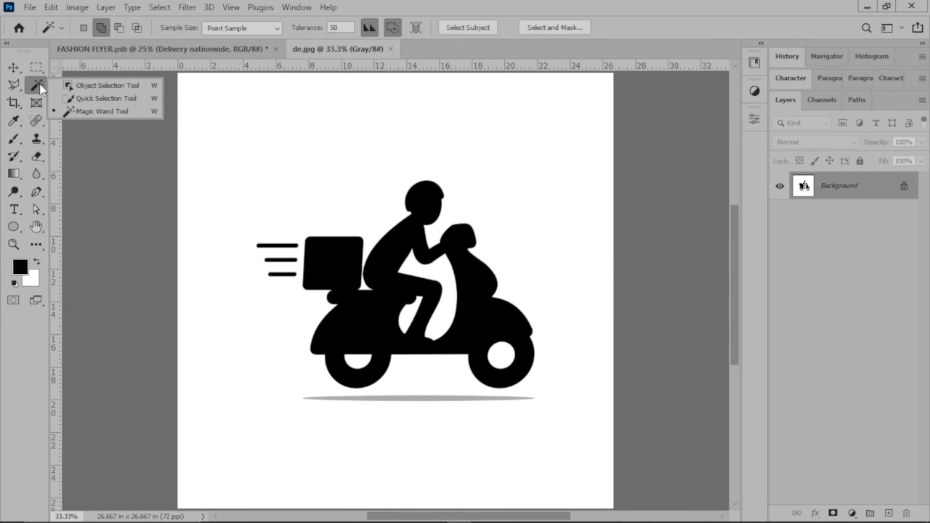
left_click(143, 139)
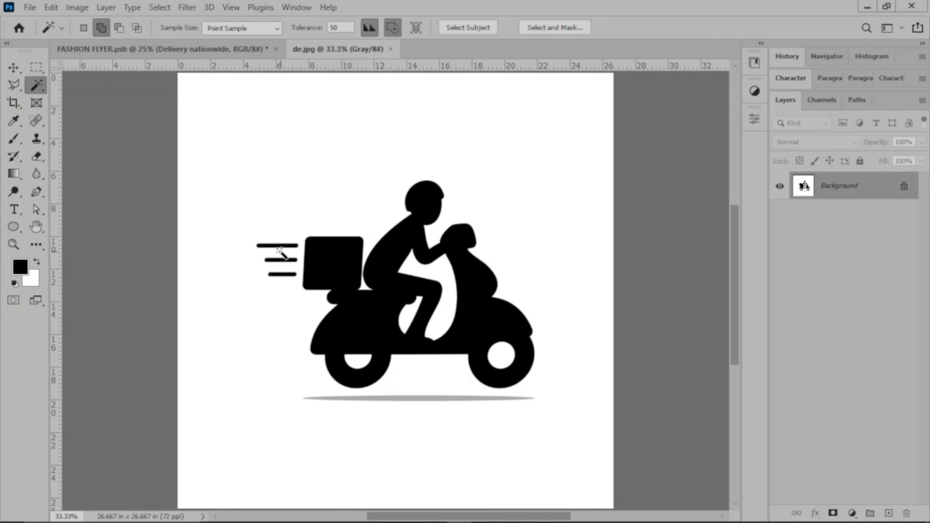
left_click(280, 247)
left_click(287, 260)
left_click(288, 274)
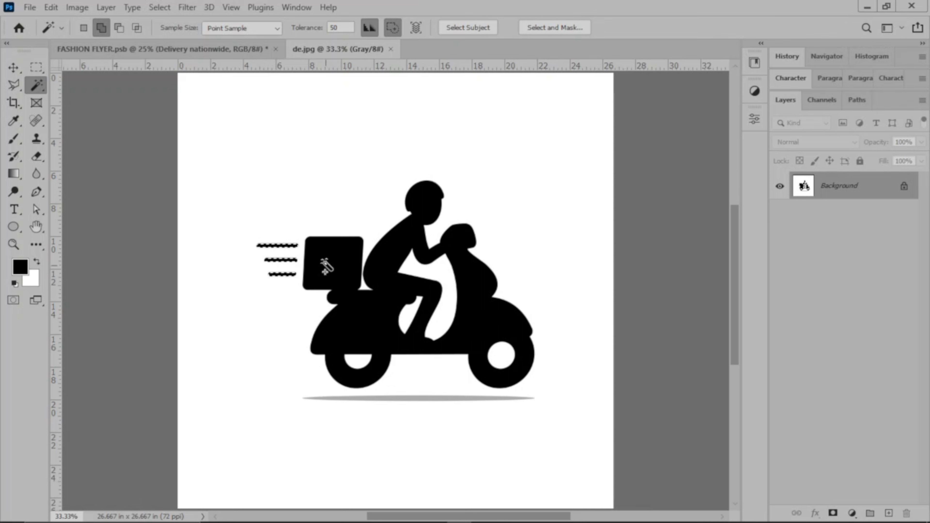
left_click(333, 257)
left_click(423, 231)
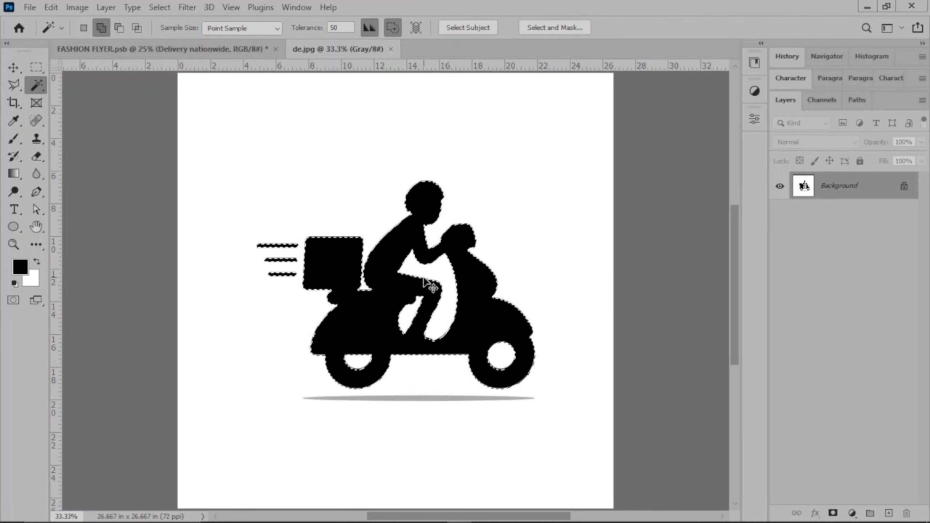
left_click(147, 51)
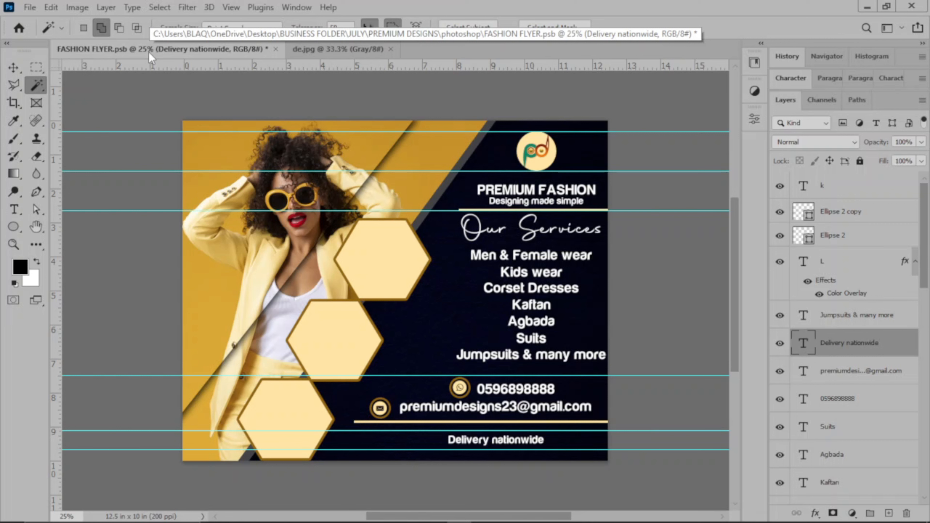
Paste the scooter as Layer 5 at the top of the stack and shrink it beside 'Delivery nationwide'
key("ctrl+v")
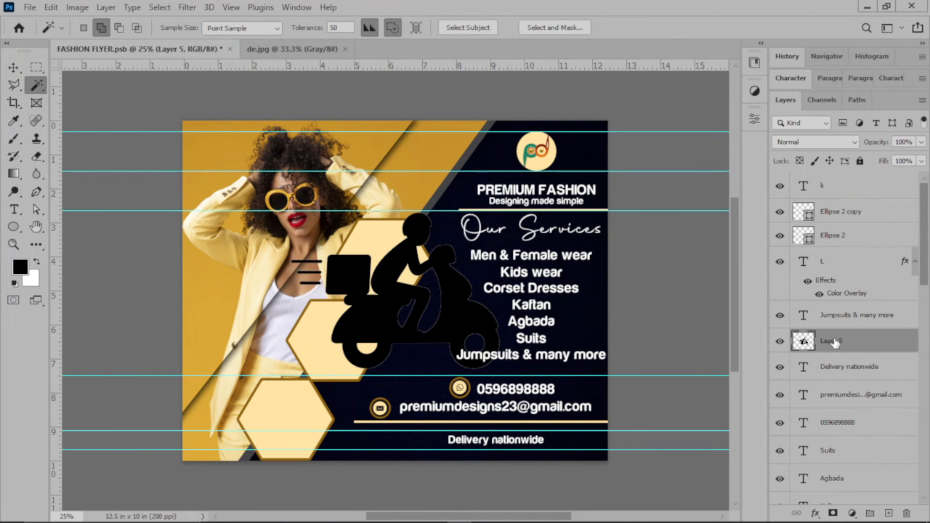
left_click_drag(851, 344, 837, 178)
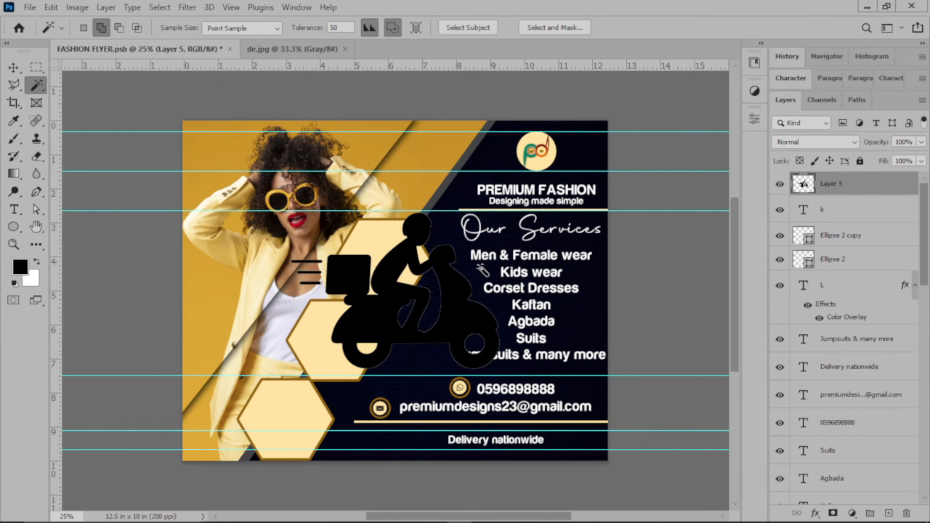
left_click(13, 67)
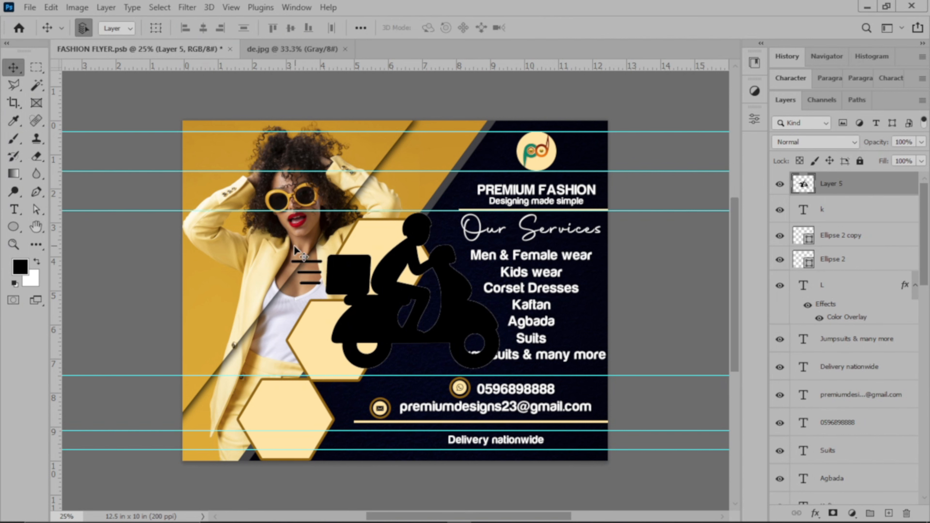
left_click(156, 28)
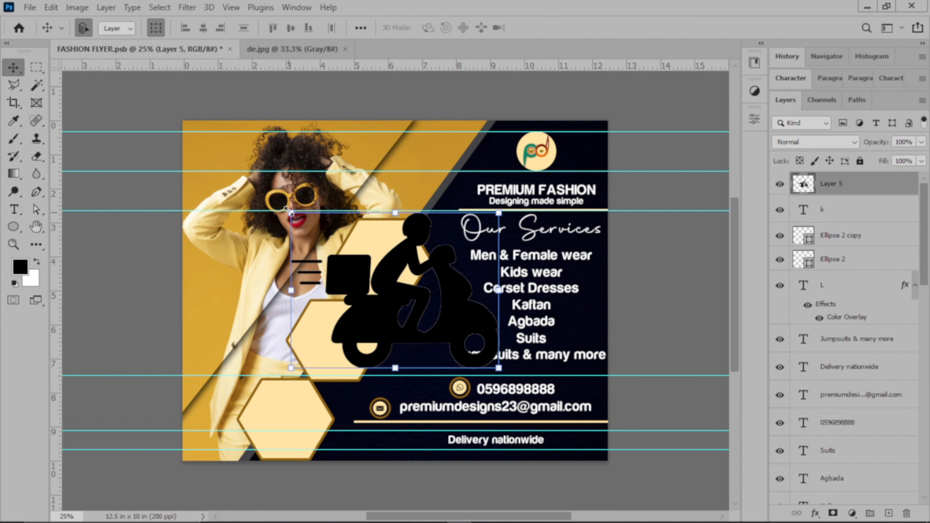
left_click_drag(391, 292, 428, 444)
left_click(664, 28)
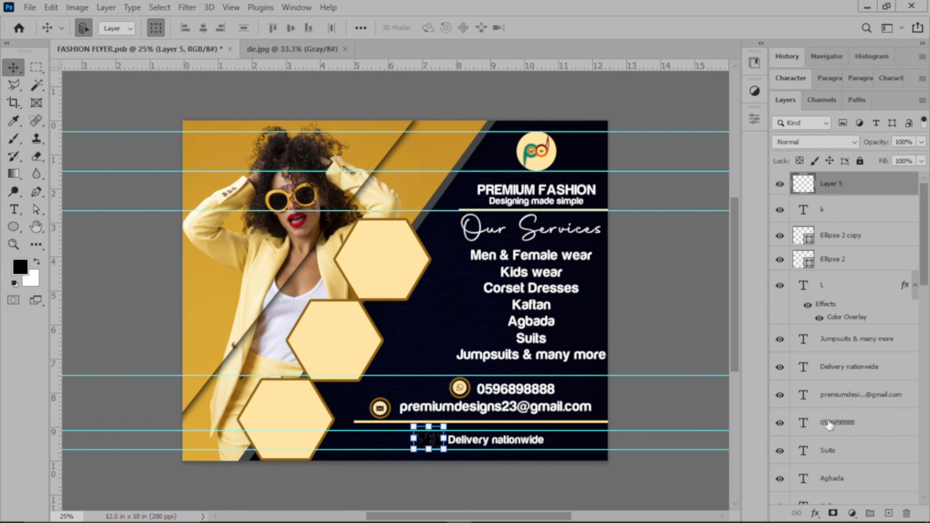
Give the scooter layer a pale yellow Color Overlay effect
left_click(815, 513)
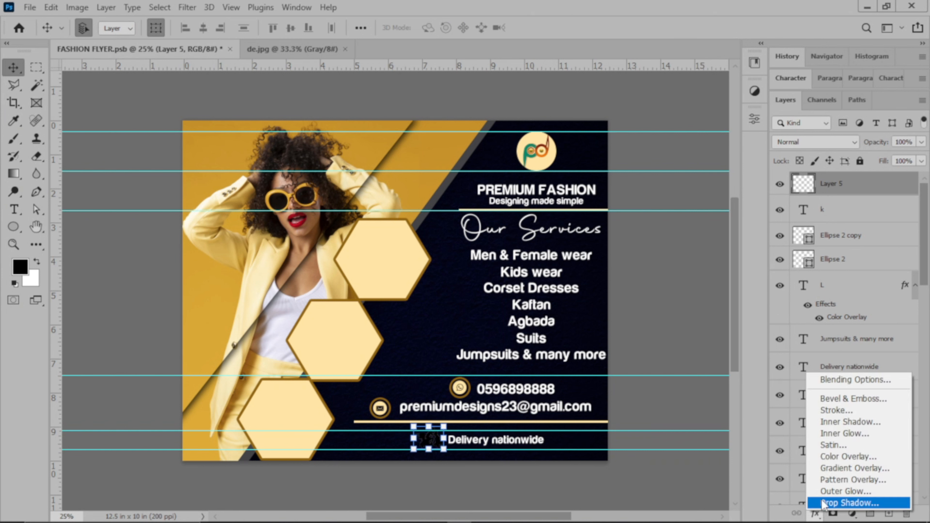
left_click(842, 457)
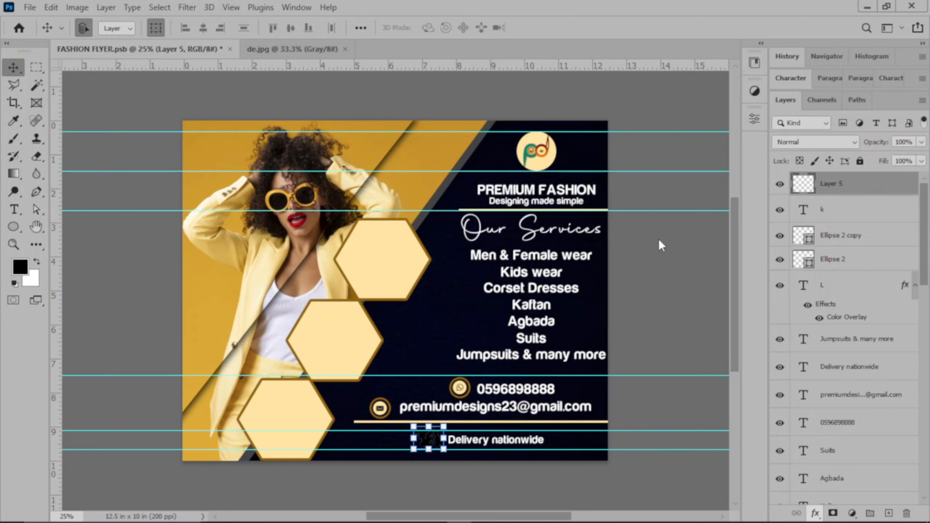
left_click_drag(667, 117, 713, 126)
left_click(863, 153)
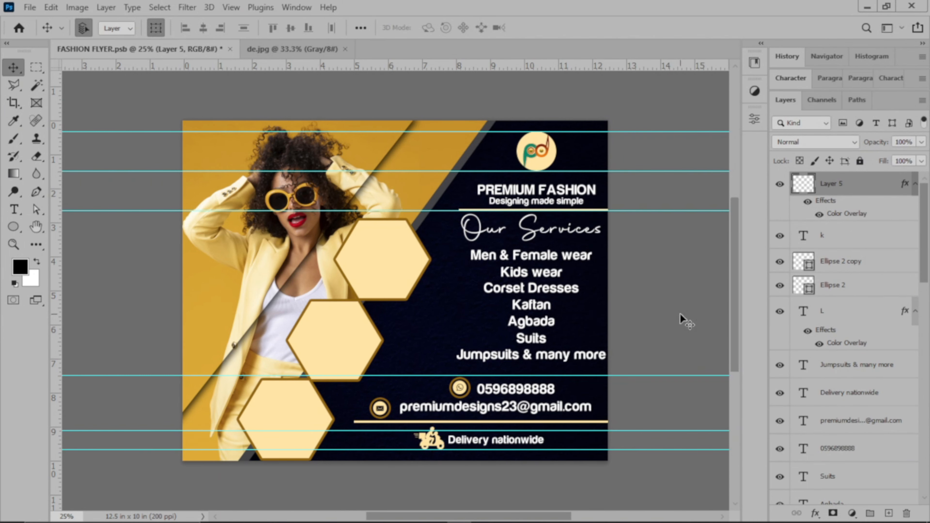
left_click(680, 312)
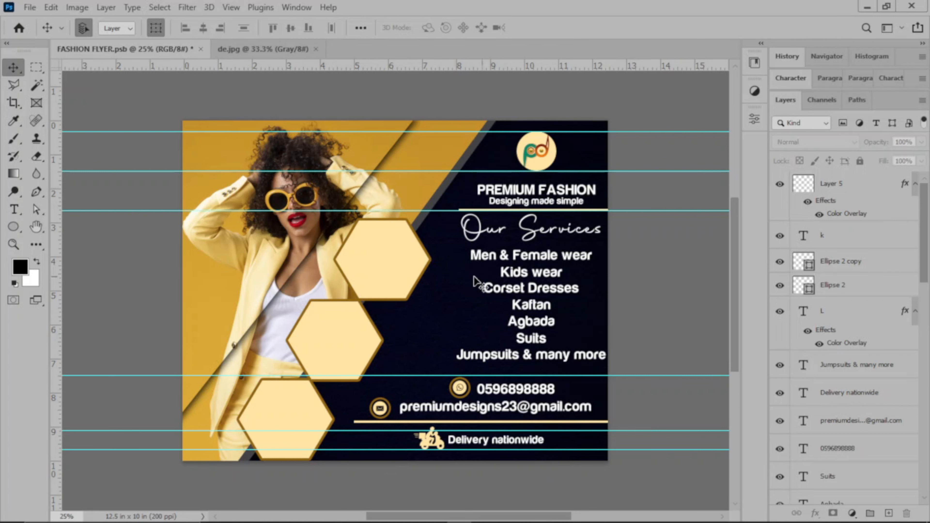
Nudge the service list text a few steps left and down
left_click_drag(455, 253, 571, 359)
key("shift+Left")
key("shift+Left")
key("shift+Left")
key("shift+Left")
key("shift+Left")
key("shift+Left")
key("shift+Left")
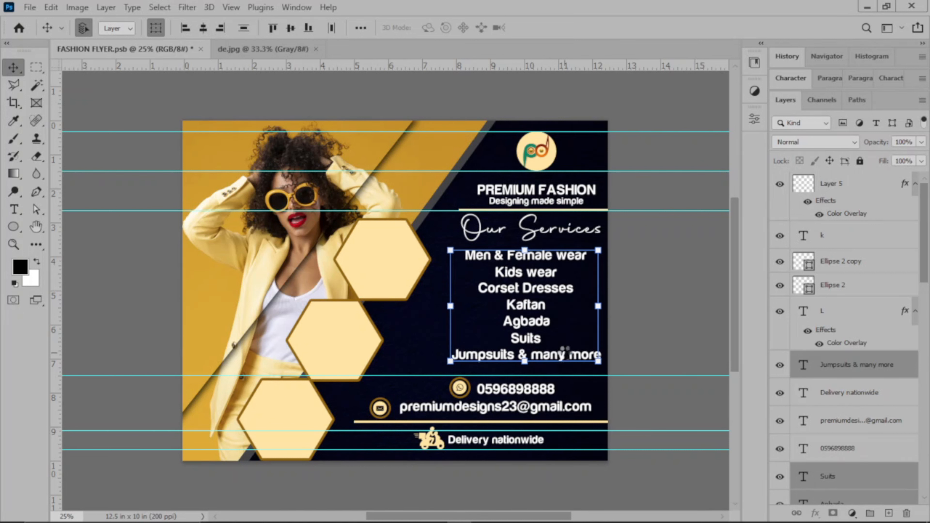
key("shift+Left")
key("shift+Down")
key("shift+Down")
key("shift+Left")
key("shift+Left")
key("shift+Down")
key("shift+Left")
key("shift+Left")
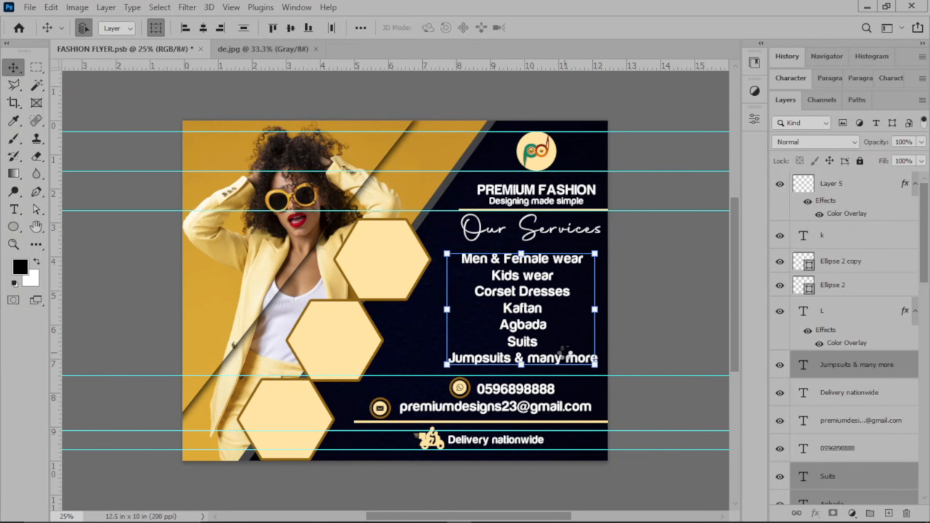
key("shift+Up")
key("shift+Up")
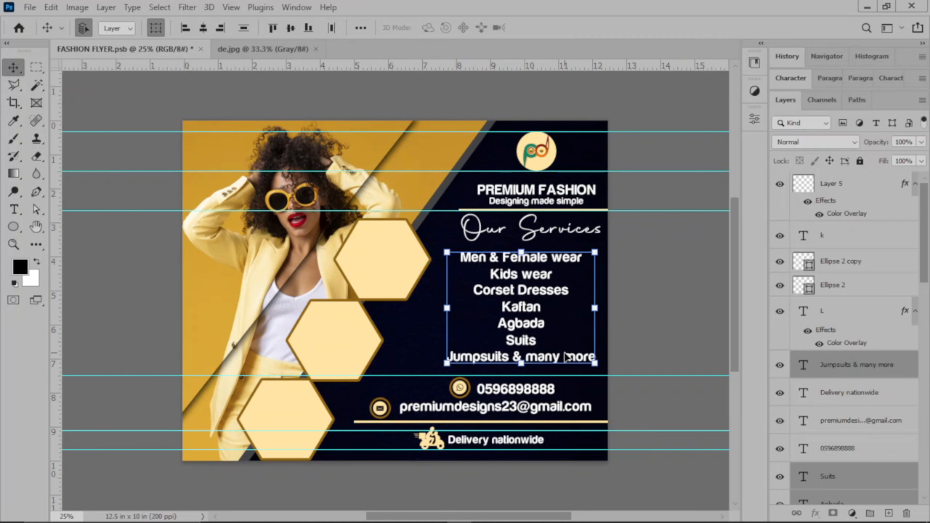
left_click(661, 306)
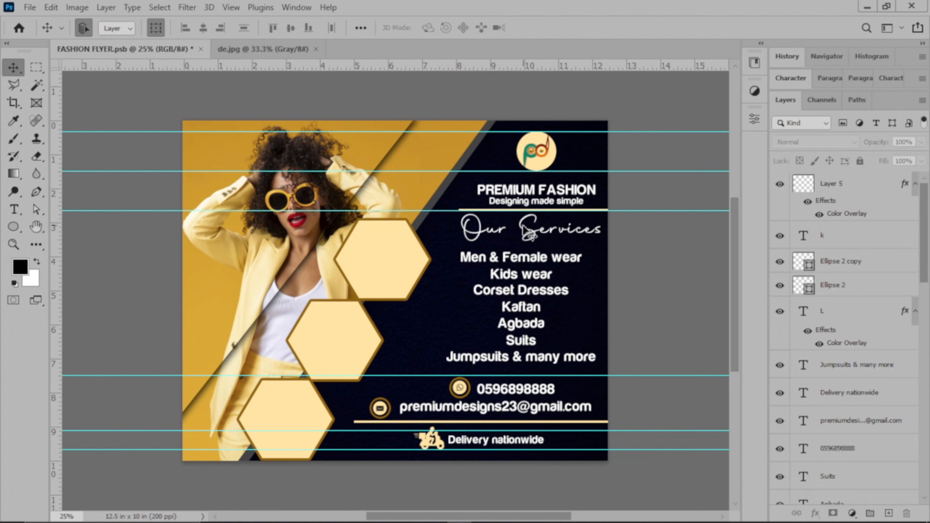
Enlarge the Our Services heading to about 114% with Free Transform
left_click(528, 234)
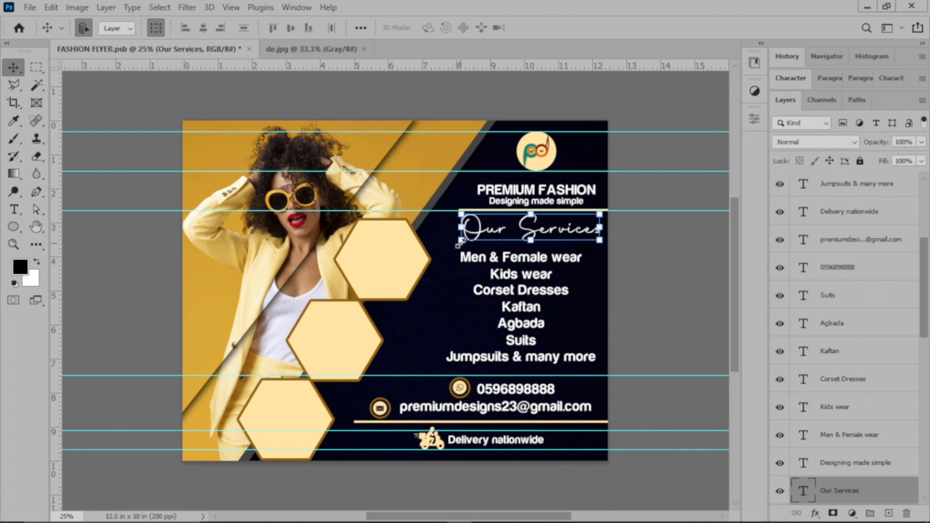
key("ctrl+t")
left_click_drag(461, 240, 443, 251)
left_click(665, 26)
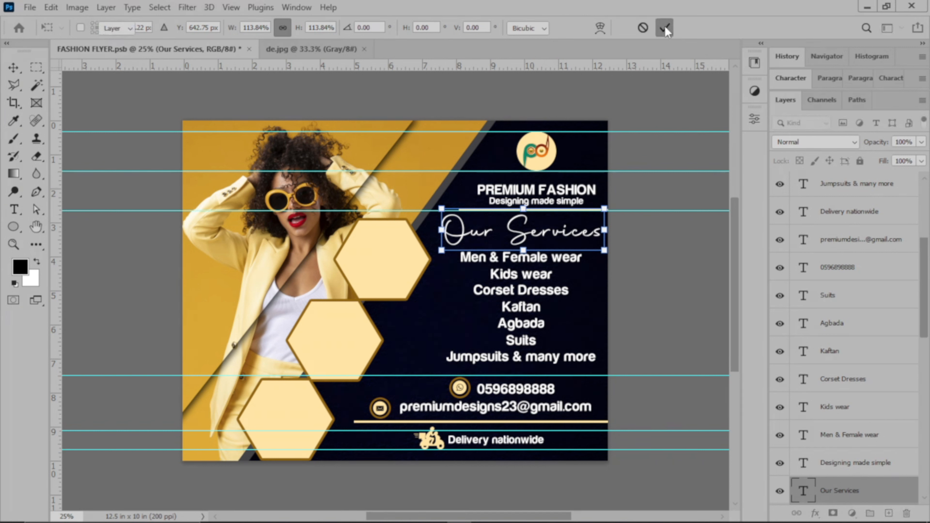
left_click(673, 269)
Shift all seven service lines slightly lower and close de.jpg
left_click_drag(451, 260, 562, 367)
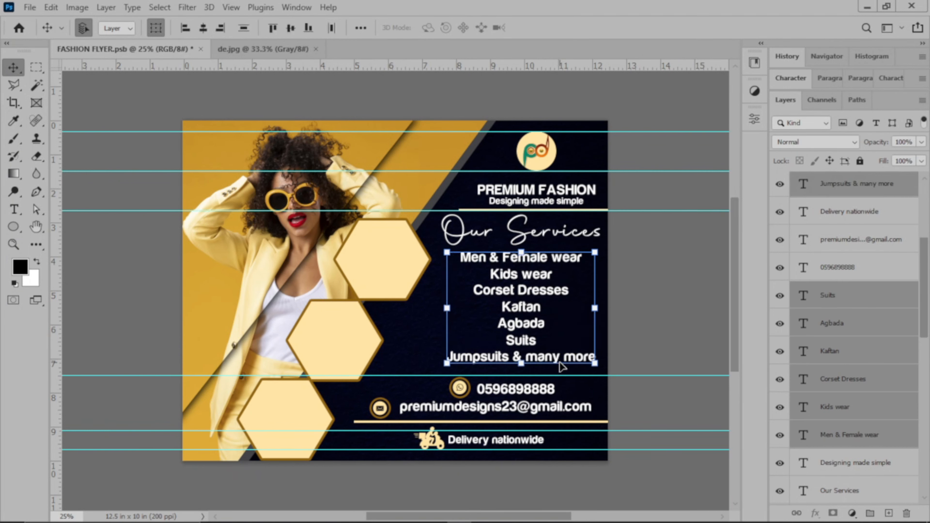
key("shift+Down")
key("shift+Down")
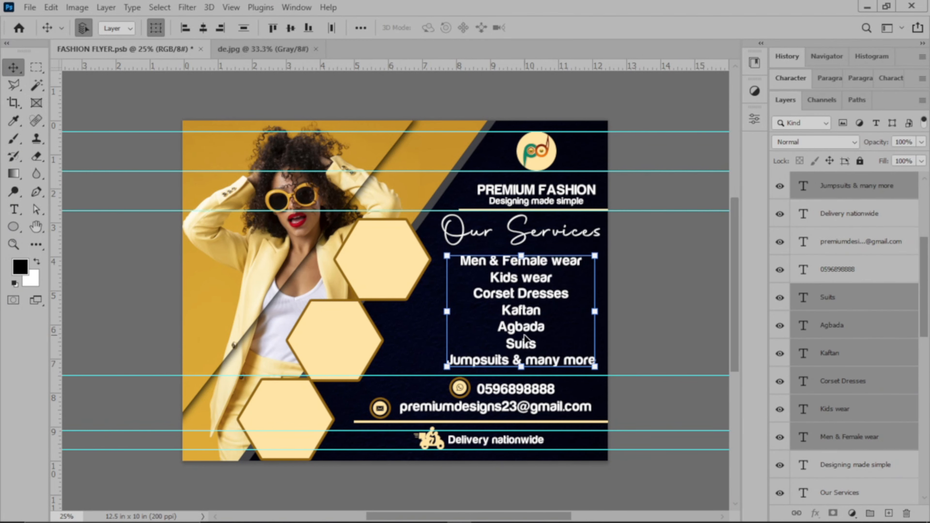
key("shift+Up")
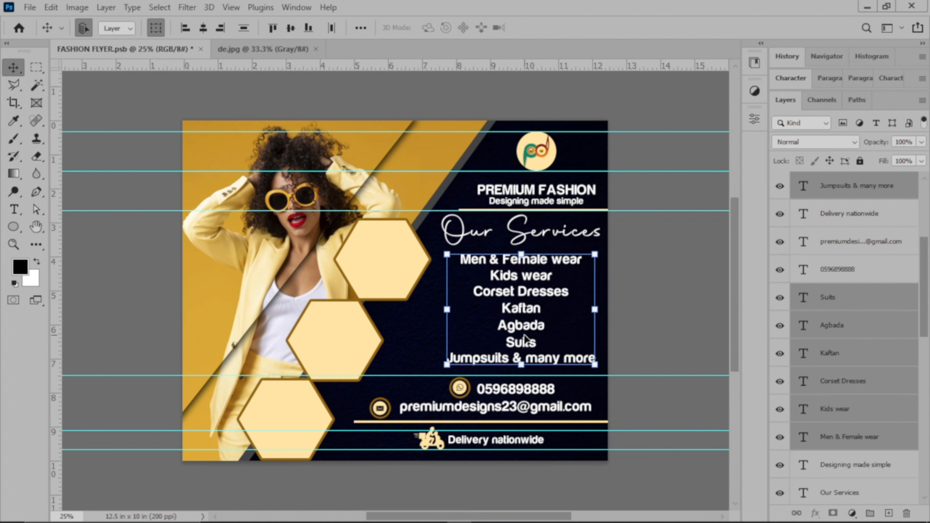
left_click(691, 336)
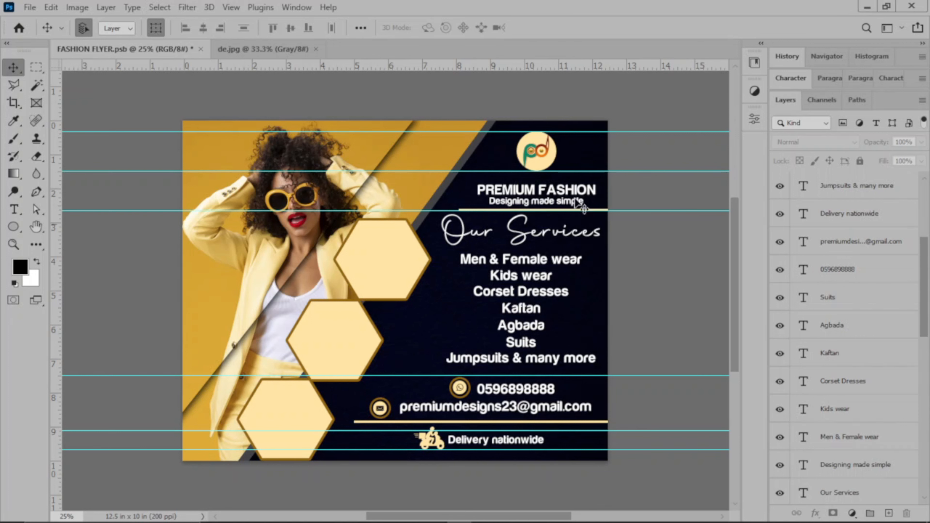
left_click(315, 48)
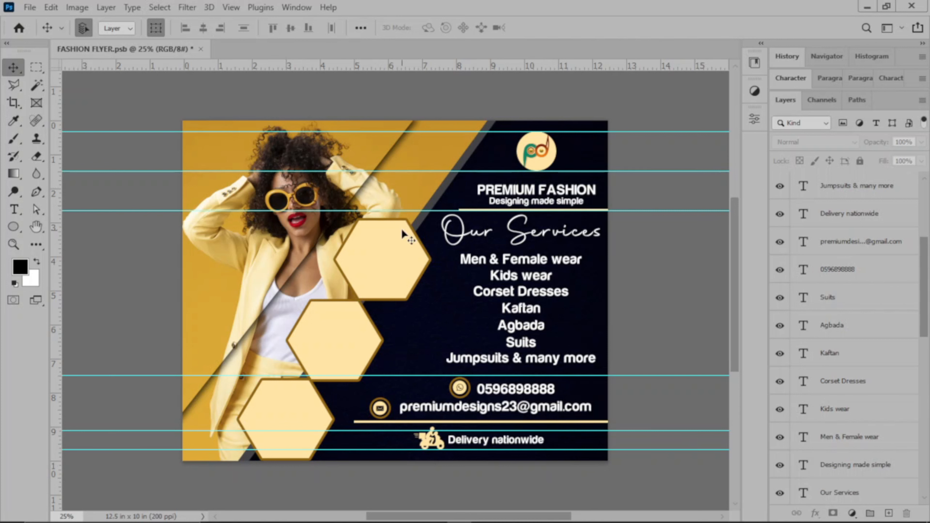
Open the photos 1.jpg, 2.jpg and 3.jpg together with Ctrl+O
left_click(29, 6)
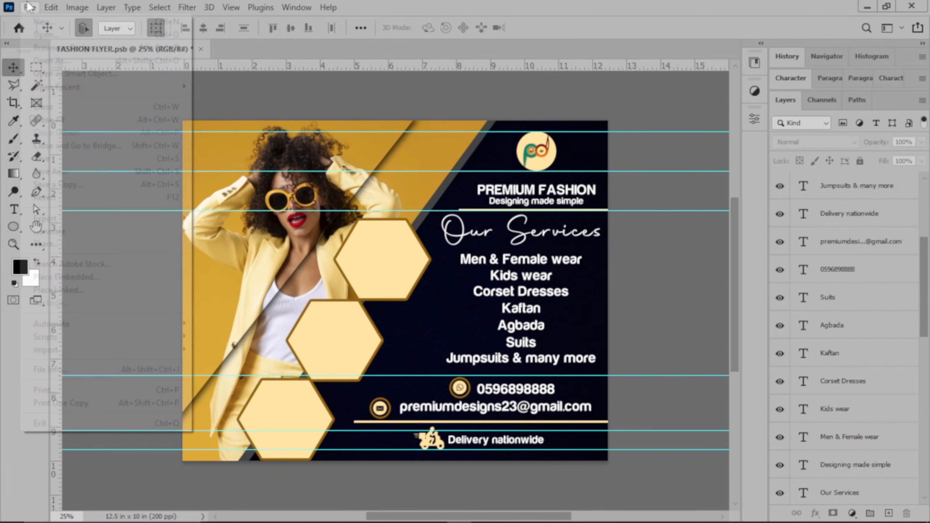
key("Escape")
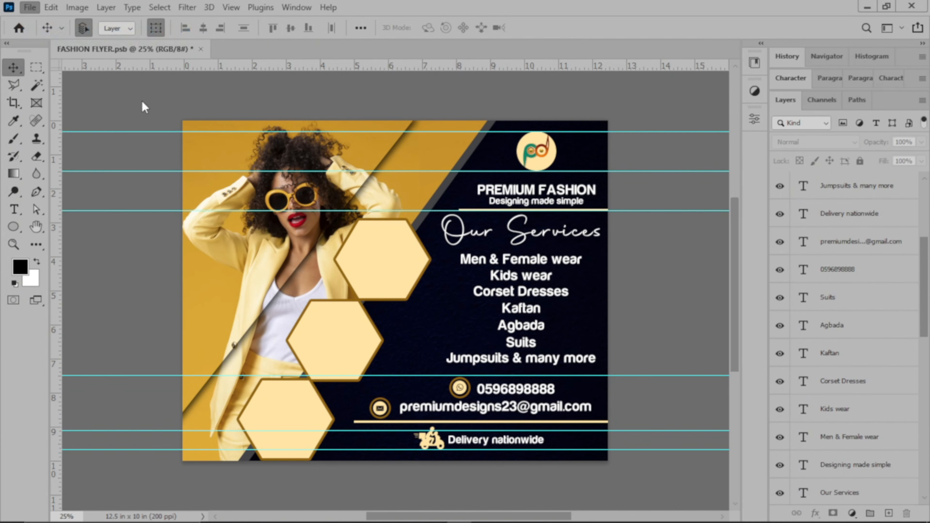
key("ctrl+o")
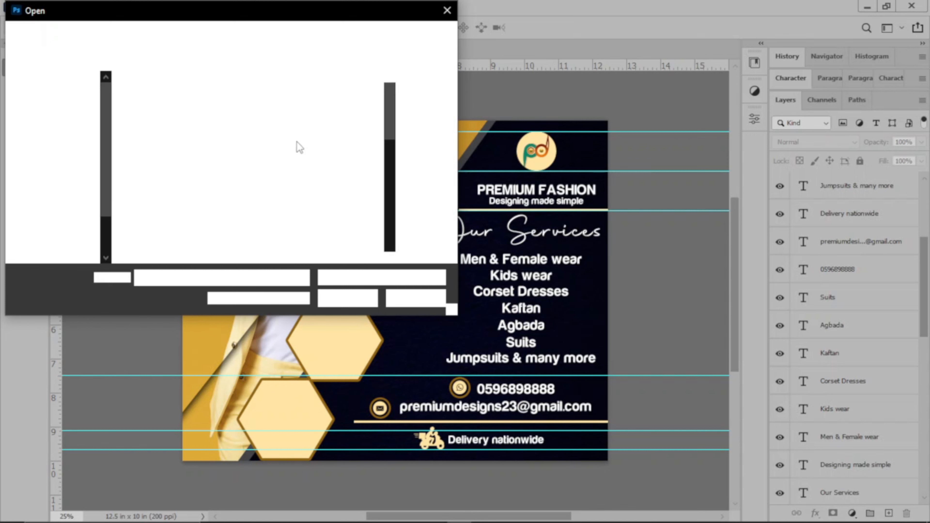
left_click_drag(389, 100, 401, 251)
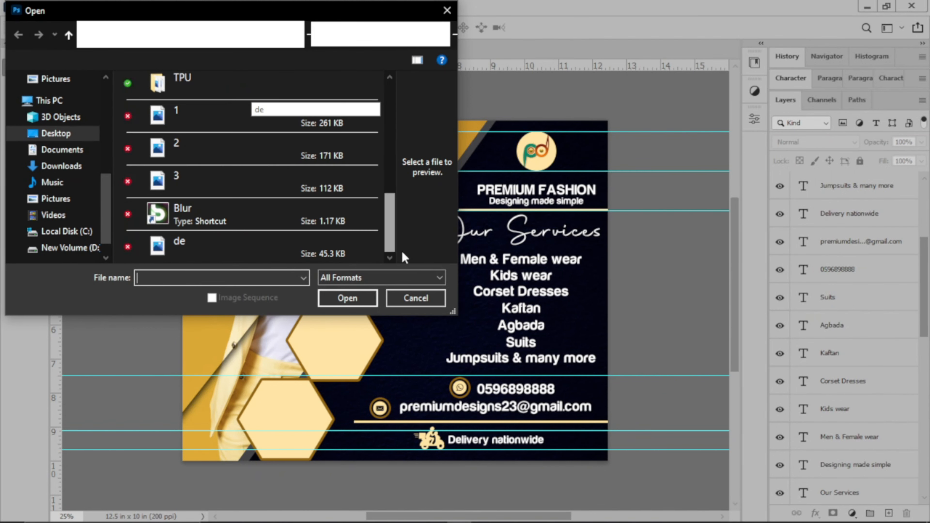
left_click(257, 125)
left_click(261, 174, "shift")
left_click(347, 298)
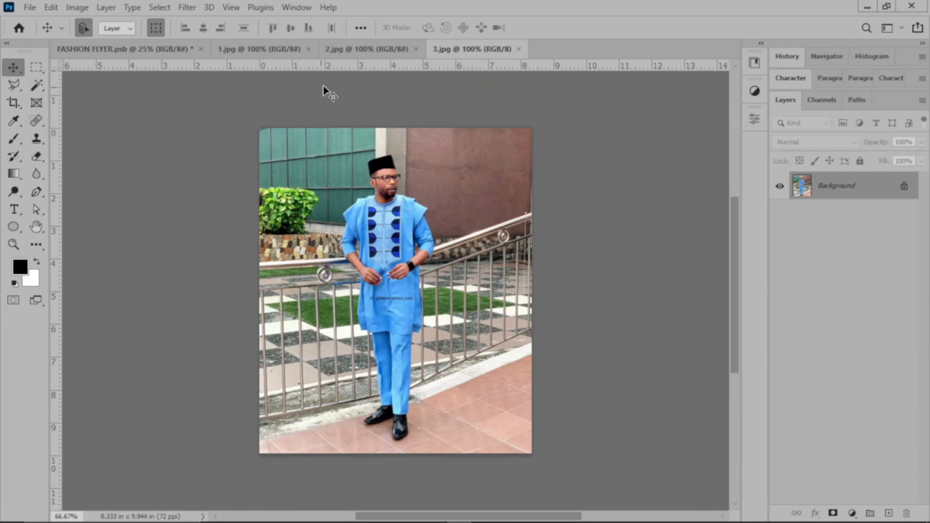
Resample 1.jpg to 100 ppi resolution in Image Size, then return to the flyer
left_click(256, 53)
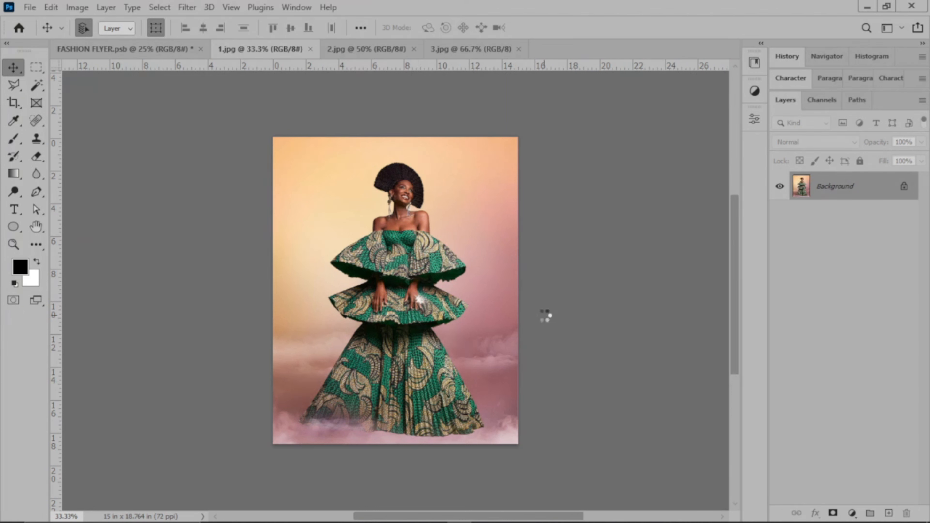
key("ctrl")
key("ctrl+alt+i")
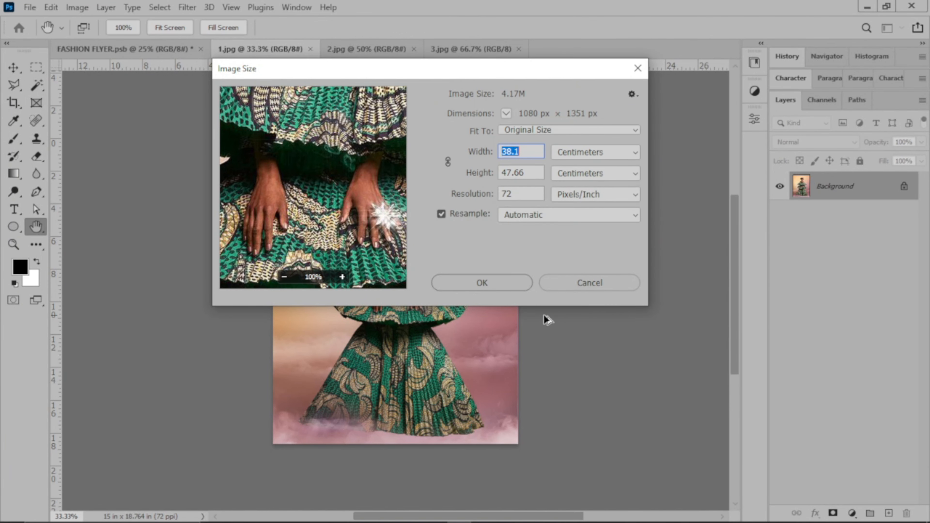
double_click(517, 194)
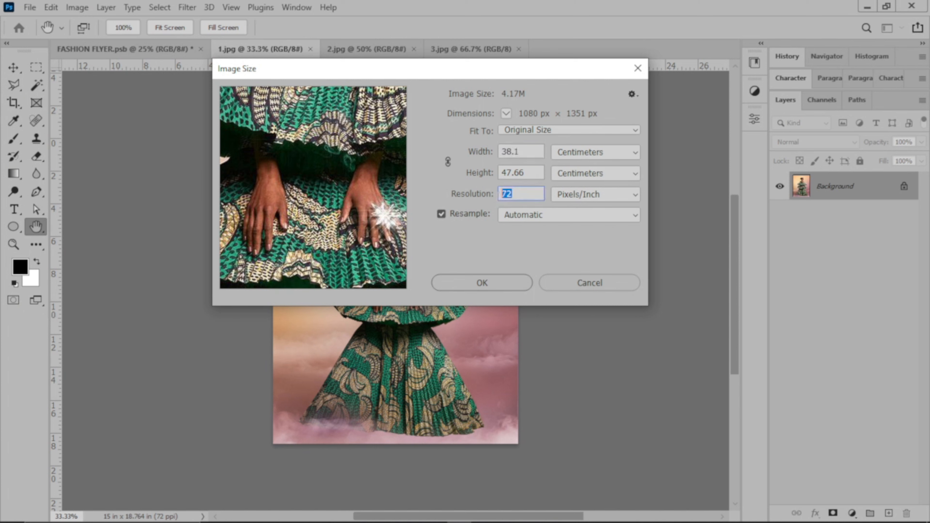
type("100")
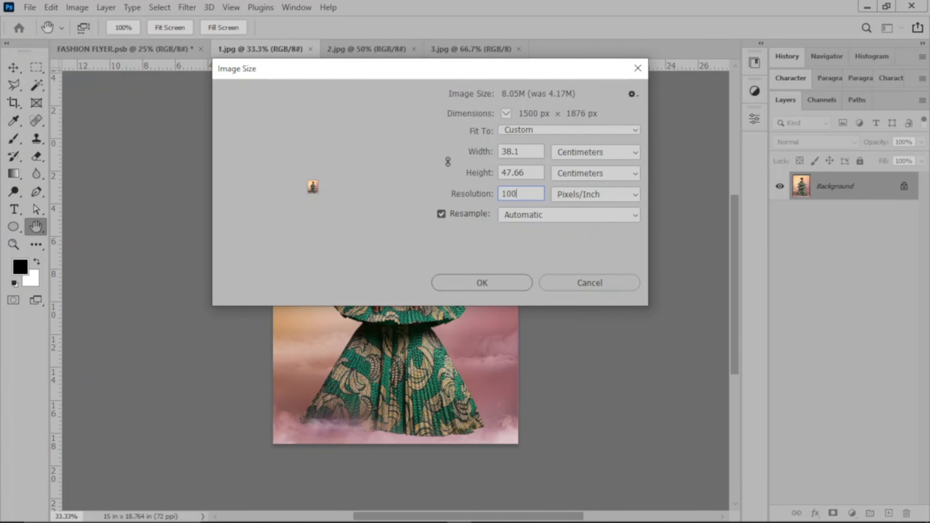
left_click(470, 286)
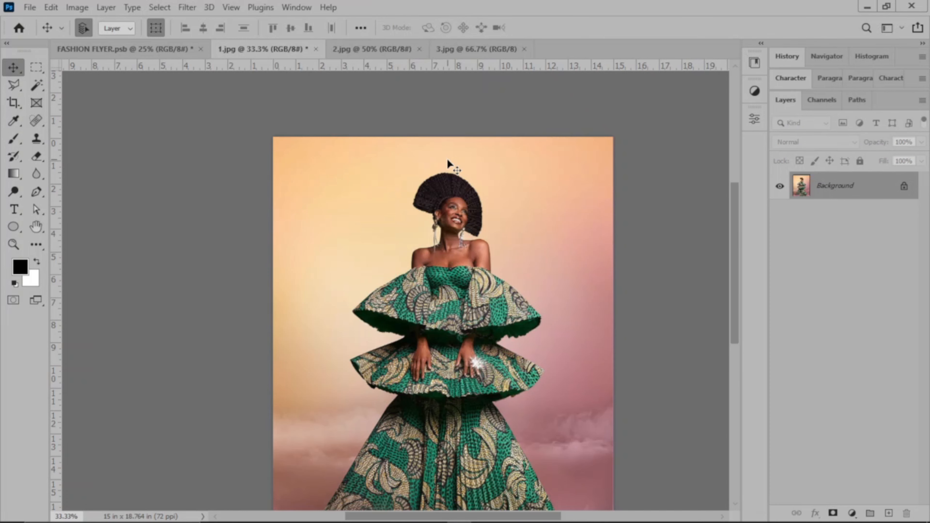
key("ctrl+0")
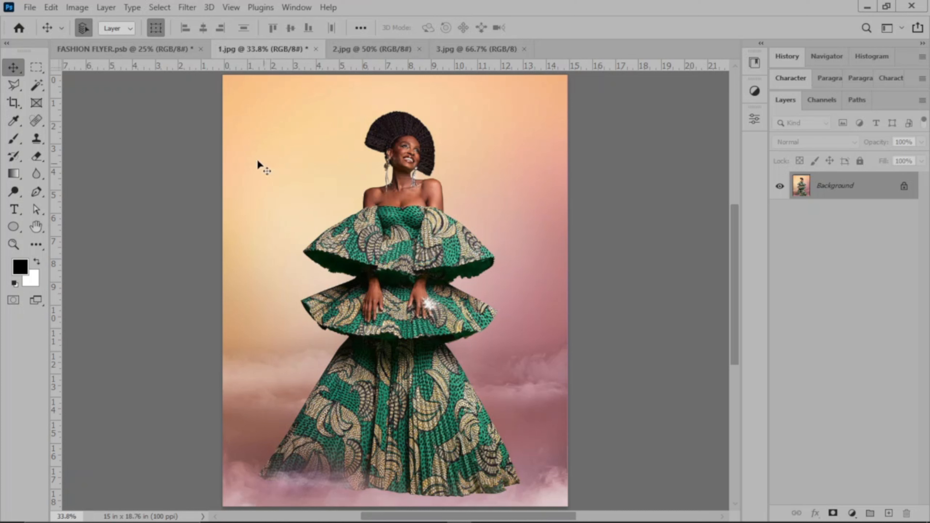
left_click(138, 50)
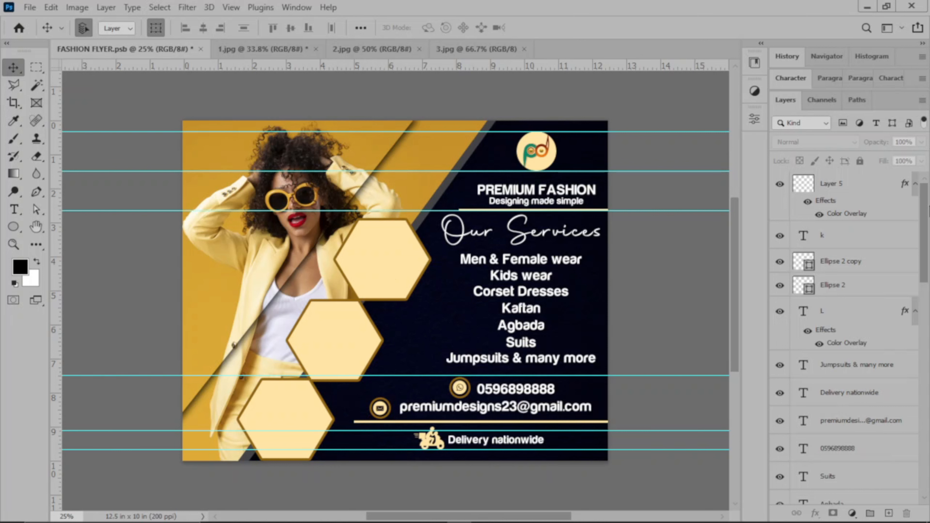
Unlock all locked flyer layers, from Layer 2 and the Polygon 1 hexagons to Line 2 and Layer 4
left_click_drag(928, 211, 927, 433)
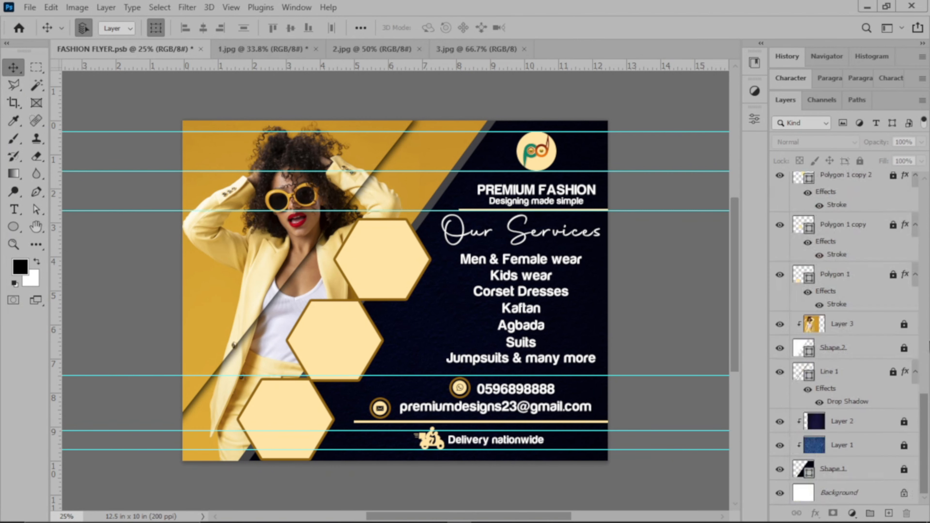
left_click(904, 422)
left_click(893, 372)
left_click(904, 348)
left_click(905, 323)
left_click(893, 274)
left_click(893, 225)
left_click(893, 175)
left_click_drag(924, 441, 923, 381)
left_click(893, 325)
left_click(904, 301)
left_click(904, 277)
left_click(904, 253)
left_click(904, 229)
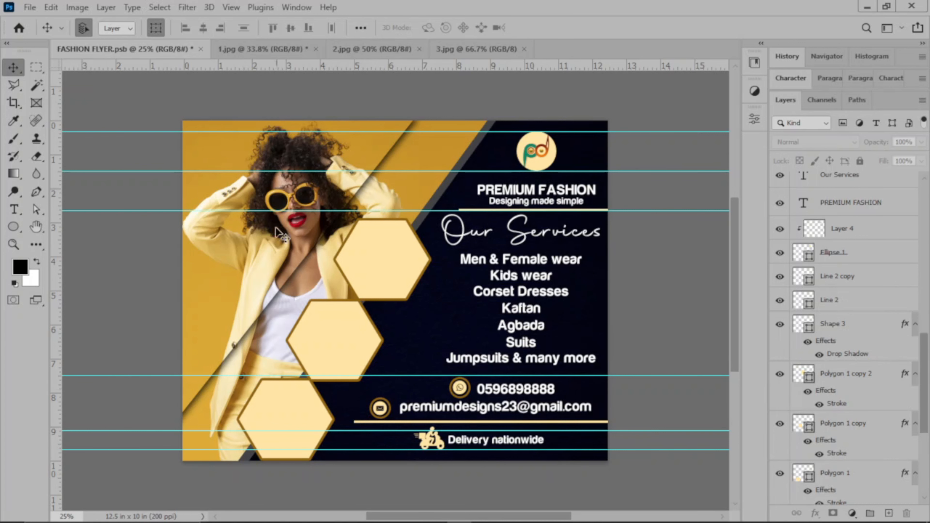
Drag the 1.jpg dress photo above Polygon 1 copy 2 and clip it into the top hexagon
left_click(382, 249)
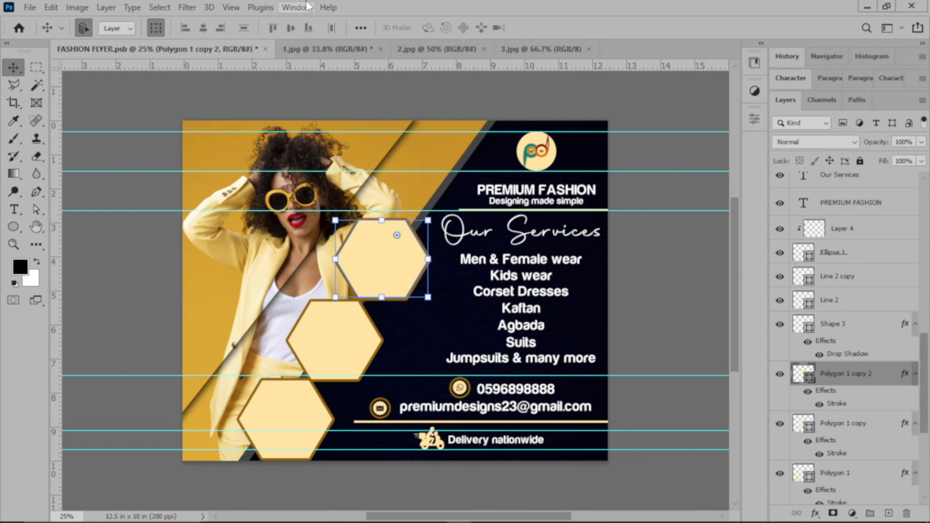
left_click(326, 49)
left_click_drag(422, 239, 402, 193)
left_click(421, 239)
left_click_drag(420, 237, 375, 263)
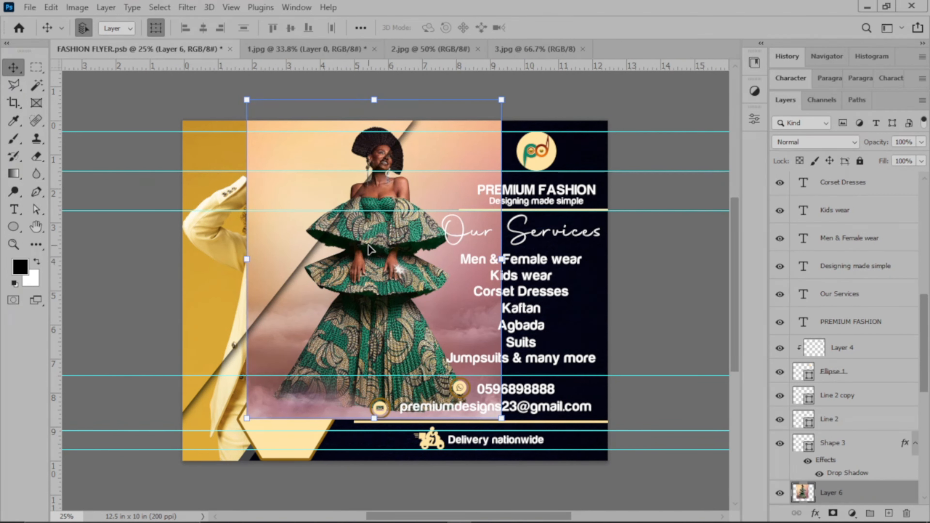
key("ctrl")
key("ctrl+alt+g")
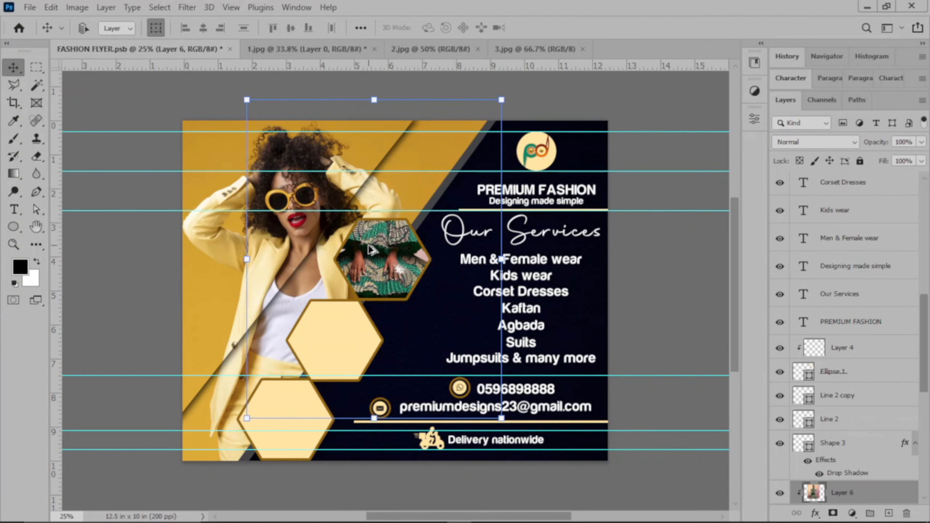
Scale the clipped dress photo down to about 36.27% to fit the hexagon
left_click_drag(501, 418, 410, 305)
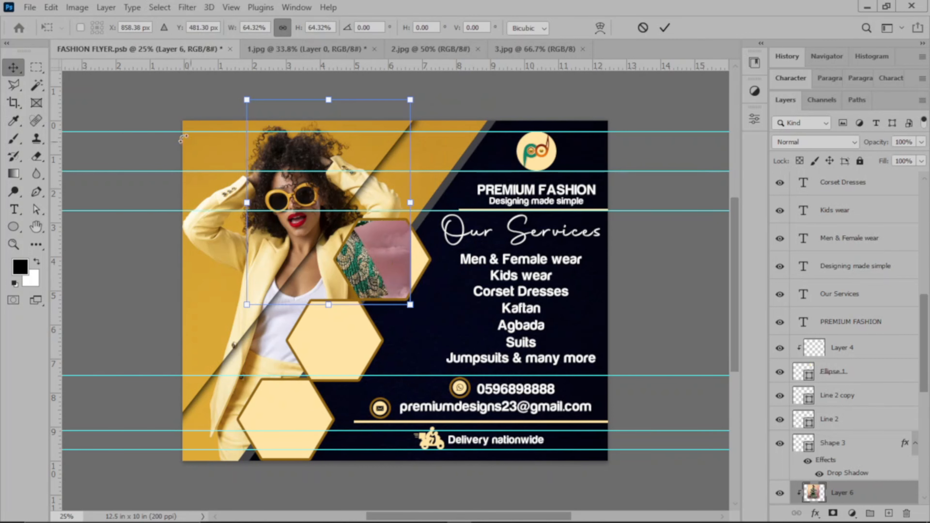
left_click_drag(248, 101, 429, 256)
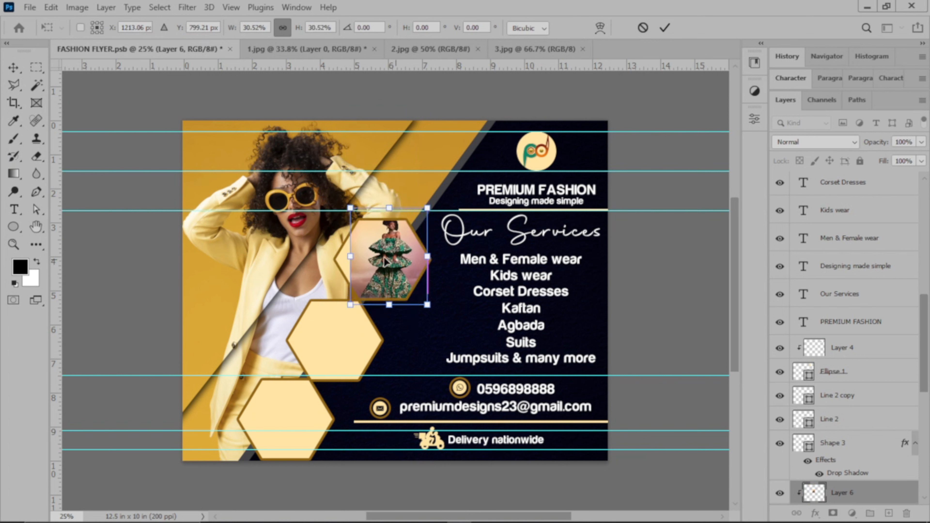
left_click_drag(343, 256, 385, 278)
left_click(665, 27)
left_click(657, 111)
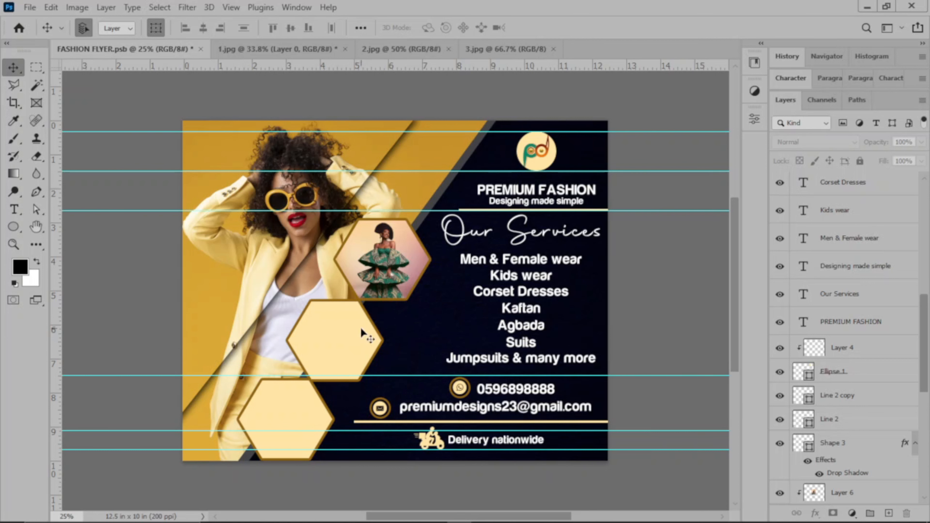
left_click(354, 336)
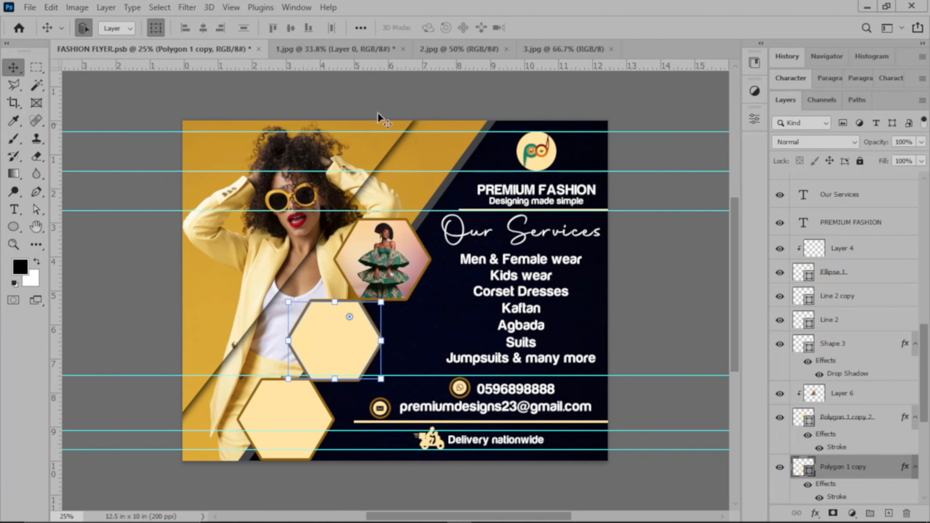
Close the finished 1.jpg photo without saving changes
left_click(375, 49)
left_click(404, 48)
key("n")
left_click(334, 49)
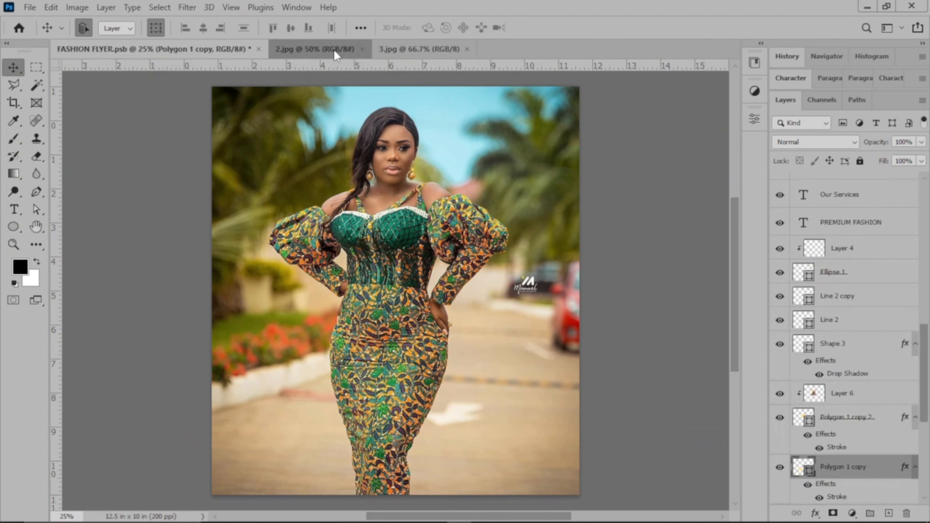
Resample the blue-outfit photo 3.jpg to 100 ppi in Image Size
left_click(430, 44)
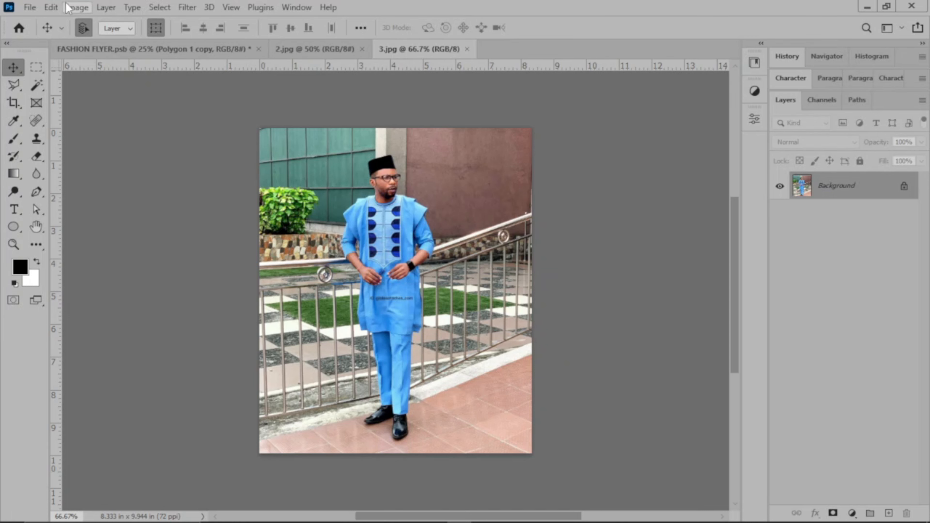
left_click(76, 7)
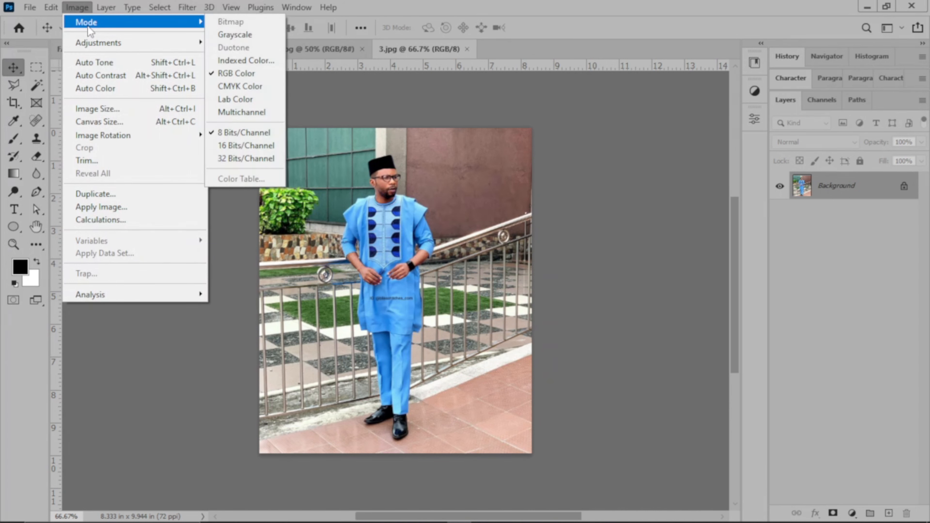
mouse_move(98, 44)
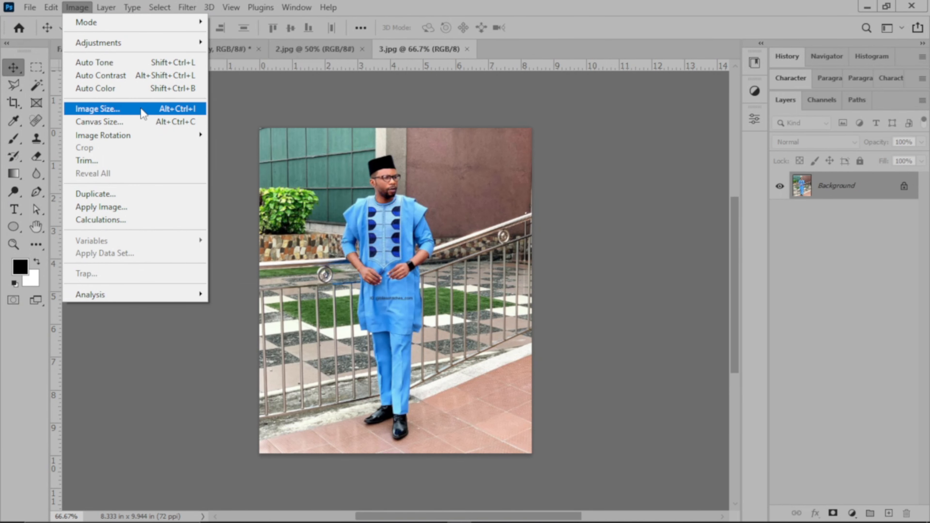
left_click(143, 110)
left_click(522, 194)
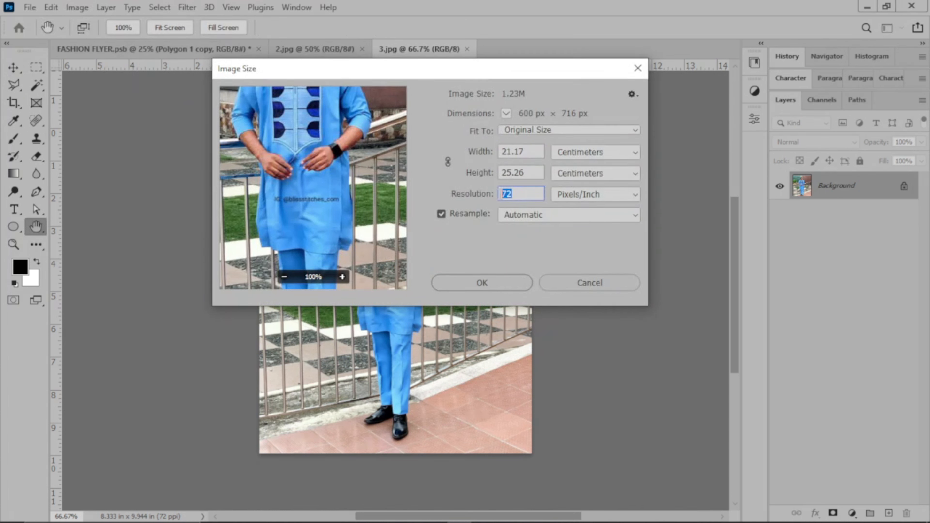
type("00")
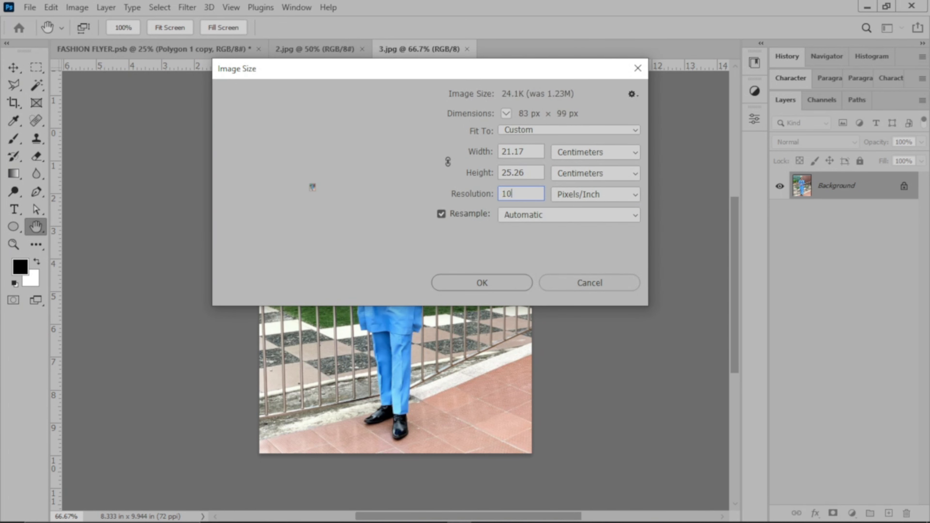
left_click(478, 280)
key("v")
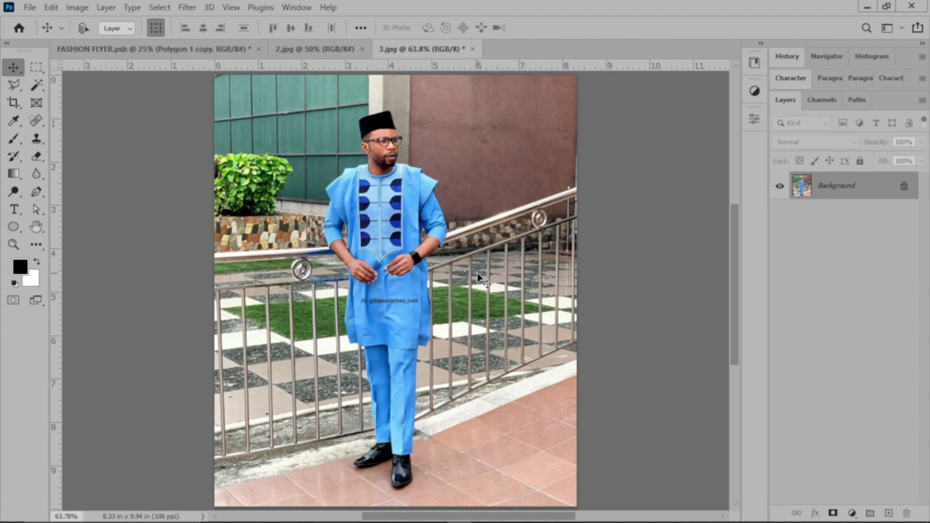
Move the blue-outfit photo into the flyer and clip it to the middle hexagon
left_click_drag(456, 159, 377, 140)
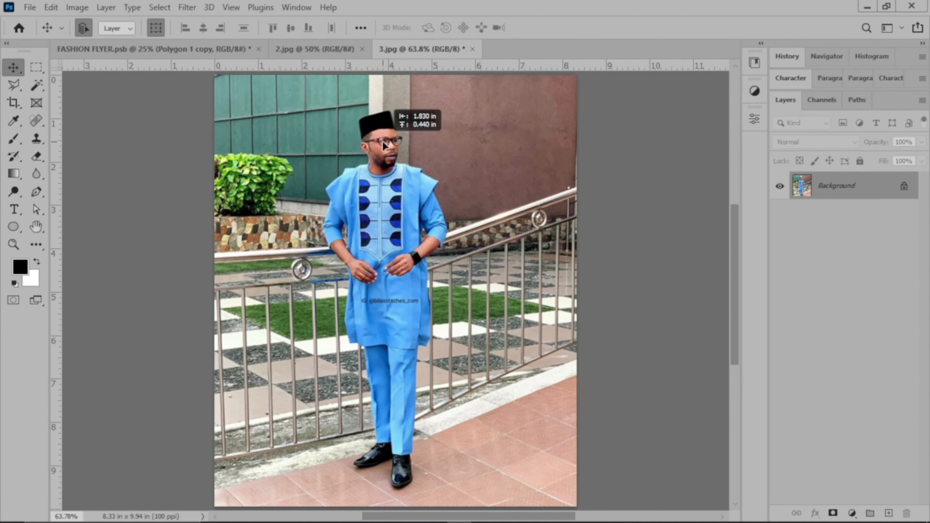
left_click(460, 235)
left_click_drag(459, 236, 355, 326)
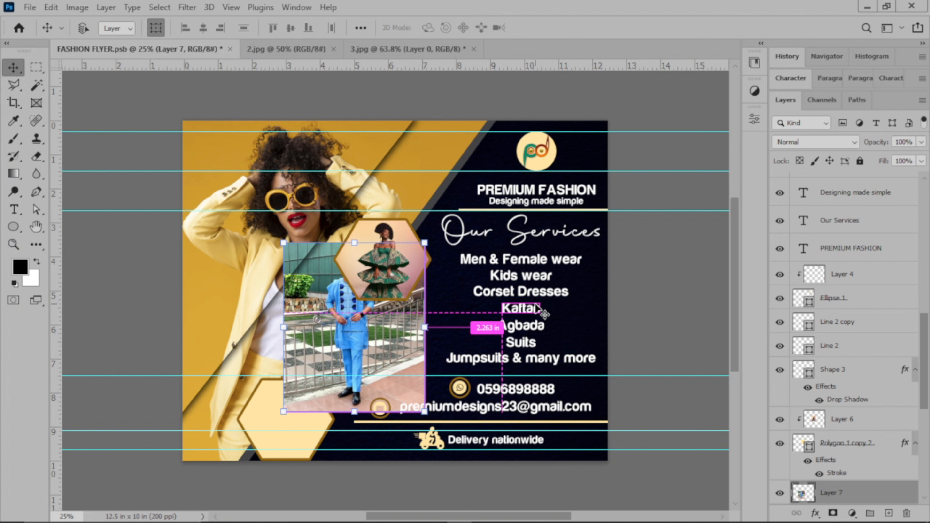
key("ctrl+alt+g")
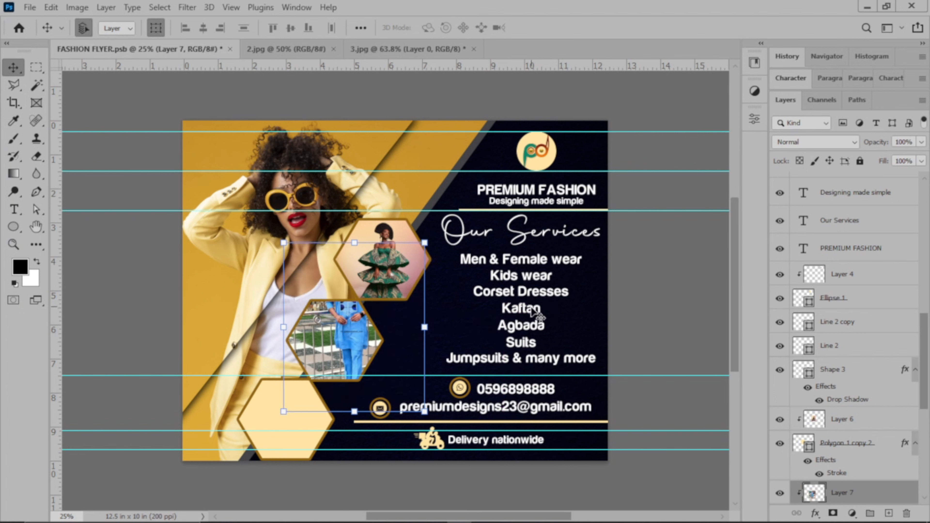
Scale the clipped photo to 65.87% so it fills the middle hexagon
key("ctrl+t")
left_click_drag(424, 242, 366, 317)
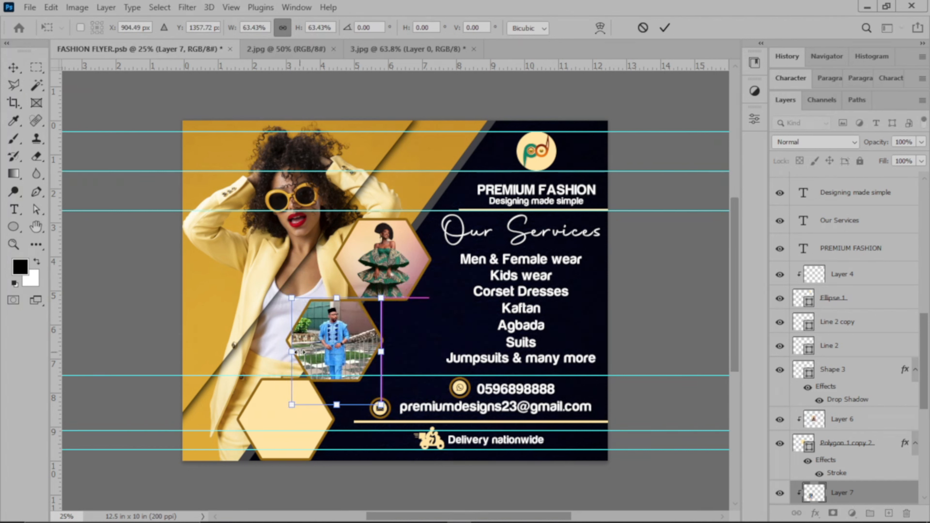
left_click_drag(291, 351, 288, 351)
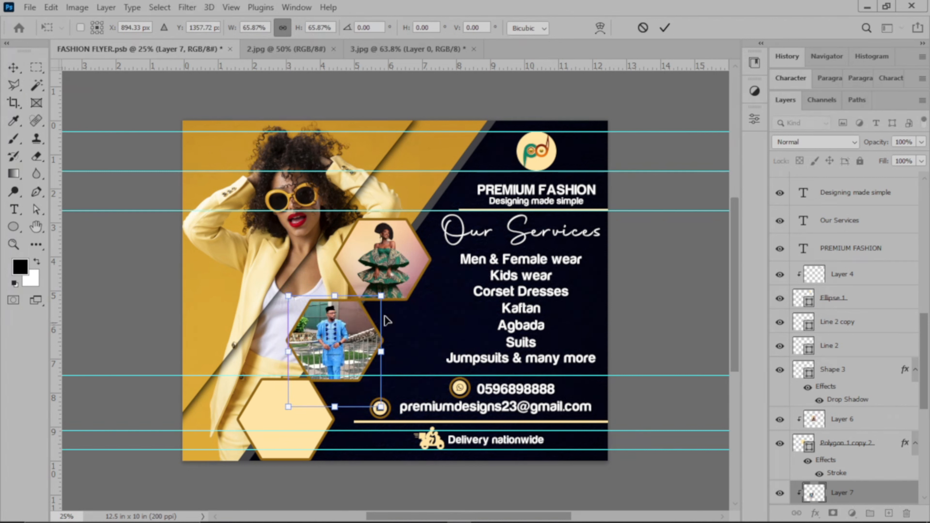
left_click(663, 34)
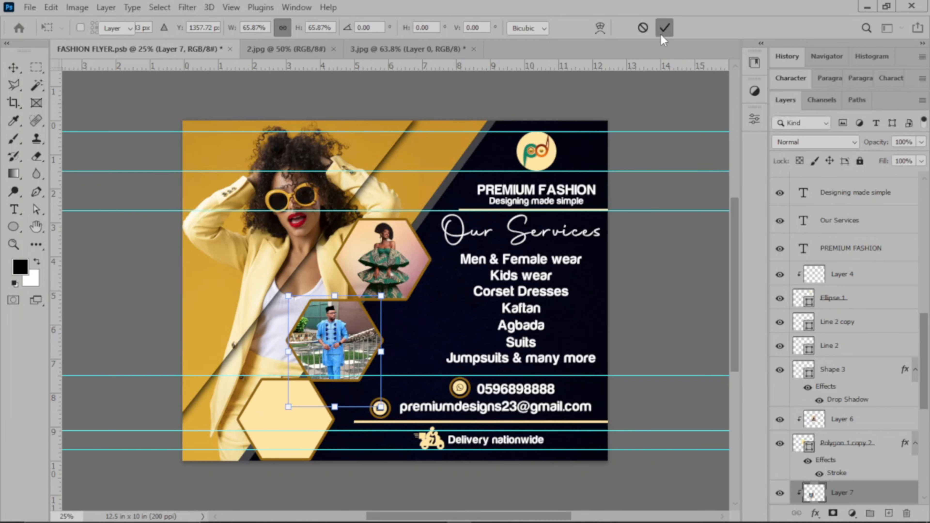
left_click(666, 112)
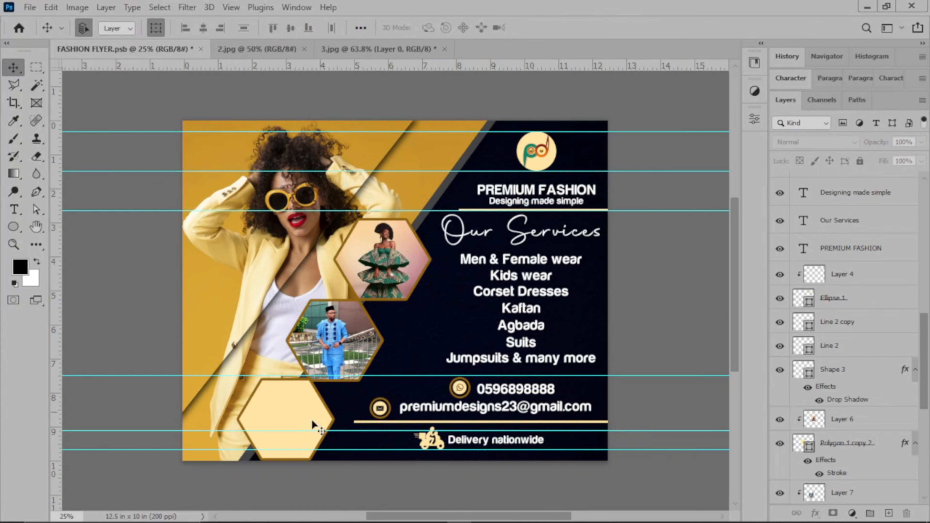
left_click(283, 433)
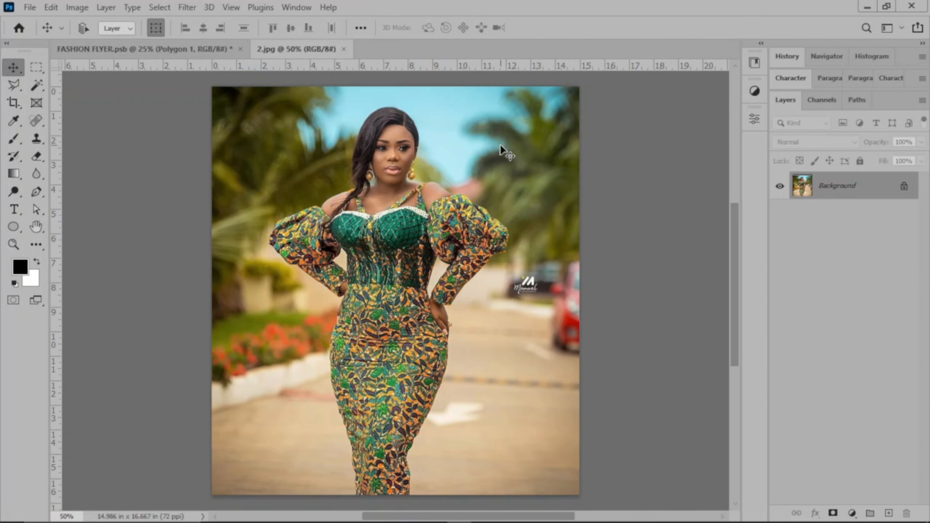
Resample the green-dress photo 2.jpg to 100 ppi in Image Size
key("ctrl+alt+i")
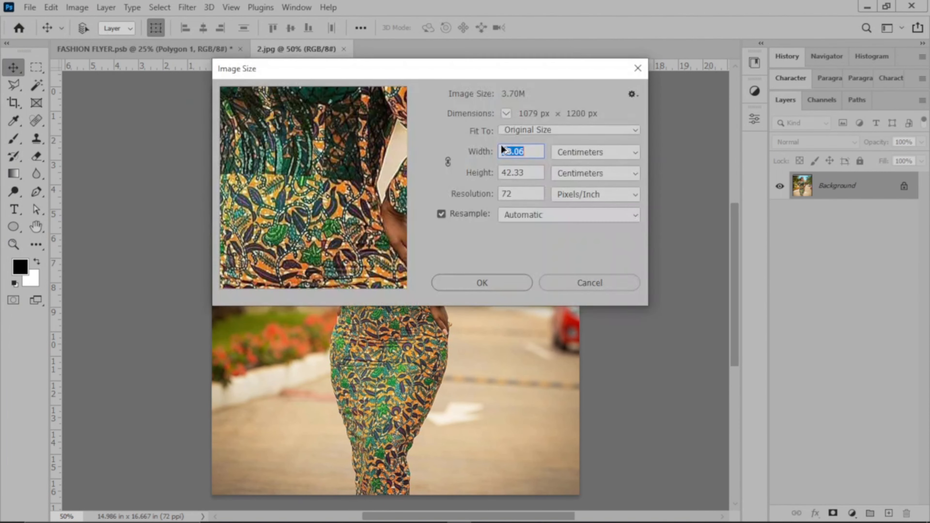
key("Tab")
key("Tab")
type("100")
key("Return")
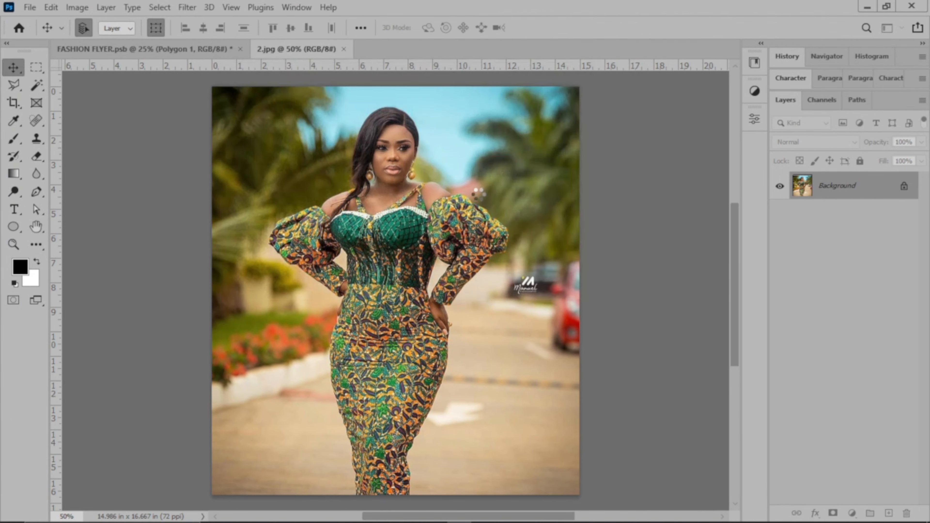
key("ctrl+0")
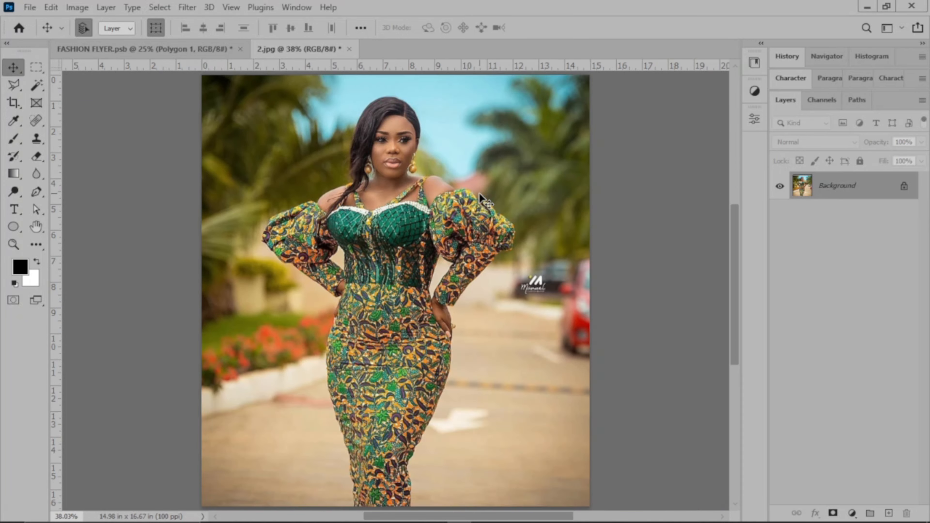
Bring the dress photo into the flyer as a layer clipped to the bottom hexagon
left_click(191, 49)
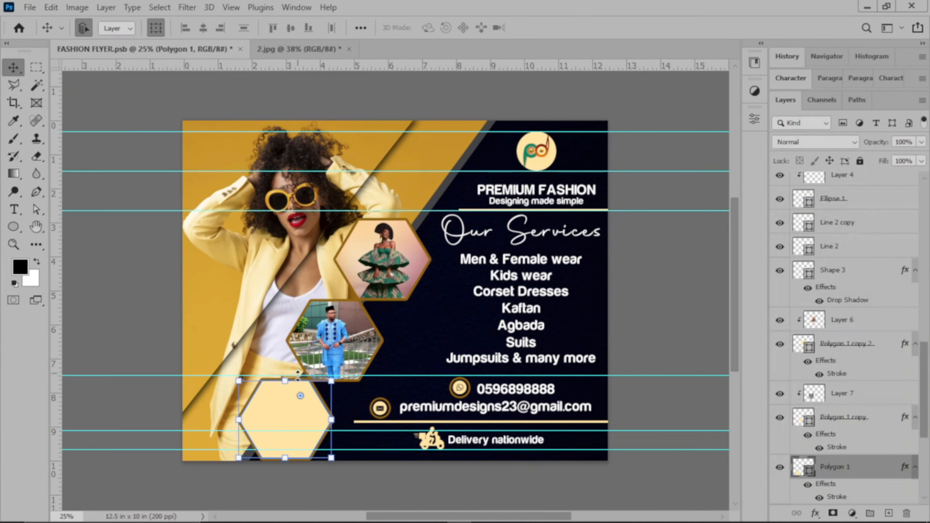
left_click(303, 50)
left_click_drag(389, 307, 350, 279)
left_click(413, 240)
left_click_drag(323, 211, 300, 400)
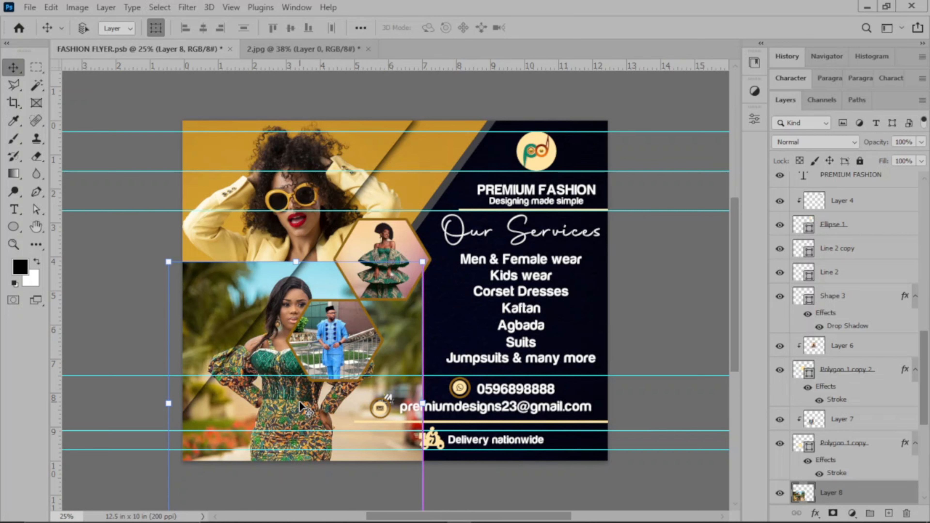
key("ctrl+alt+g")
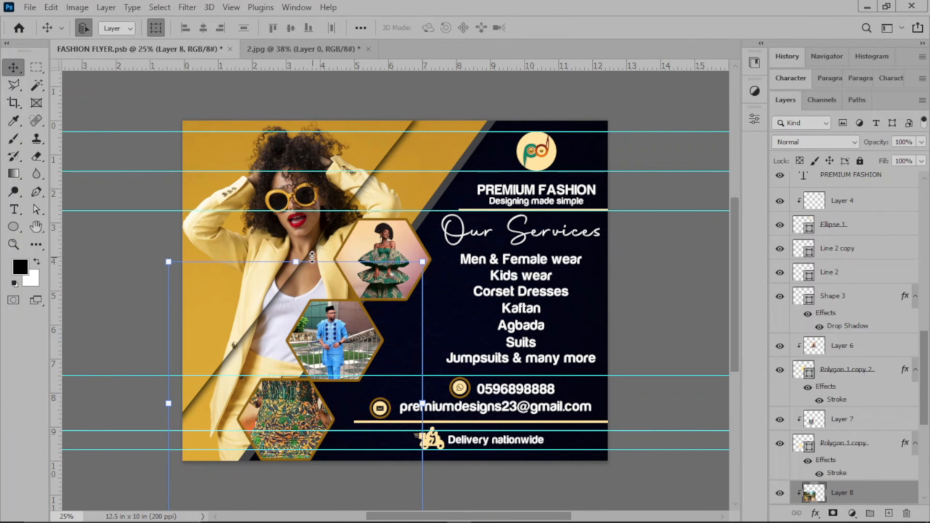
Scale the dress photo to 37.62% and position the woman inside the bottom hexagon
left_click_drag(296, 261, 281, 370)
scroll(334, 453, "down", 3)
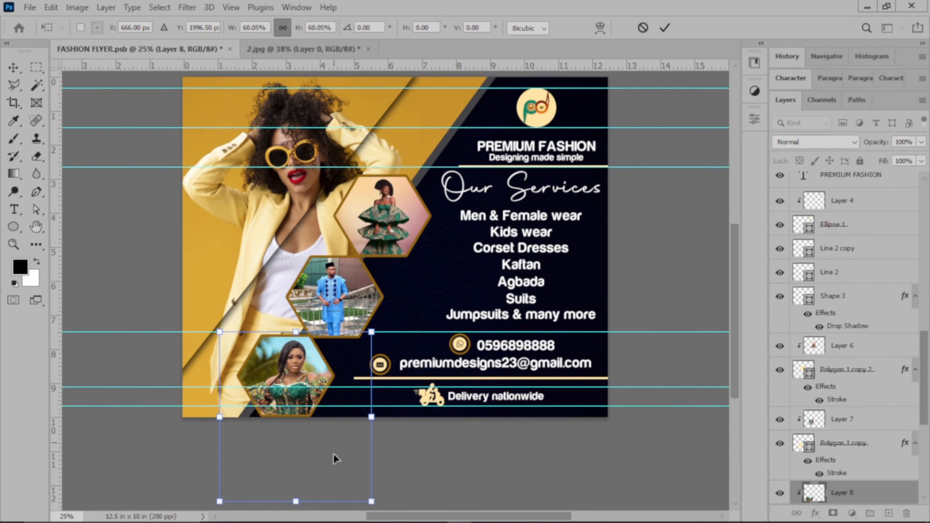
left_click_drag(296, 480, 296, 410)
left_click_drag(292, 359, 334, 361)
left_click_drag(237, 360, 234, 359)
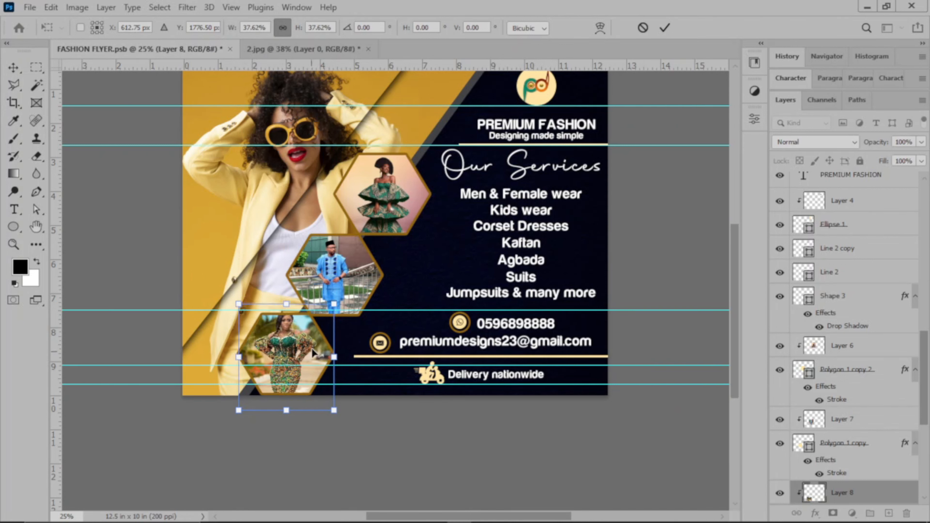
left_click_drag(313, 351, 312, 352)
key("Down")
key("Down")
key("Down")
key("Down")
key("Down")
key("Down")
key("Down")
key("Down")
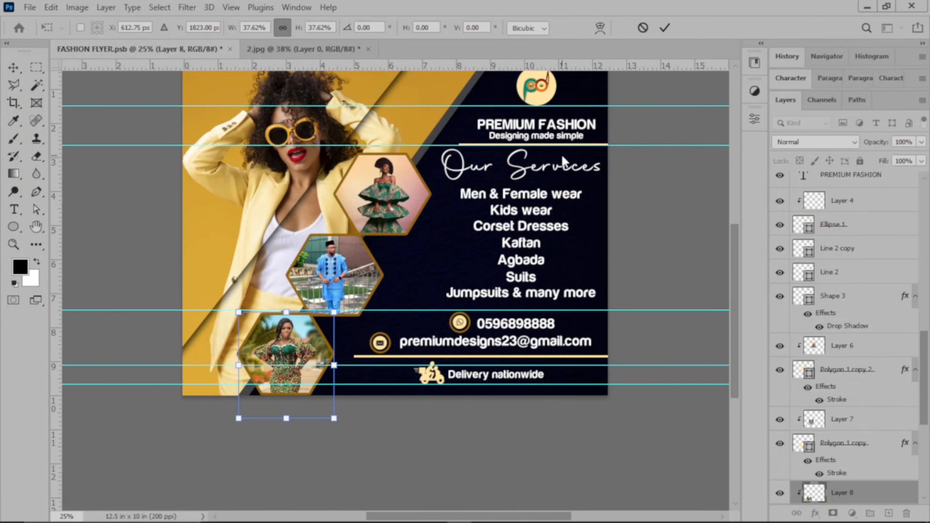
left_click(664, 27)
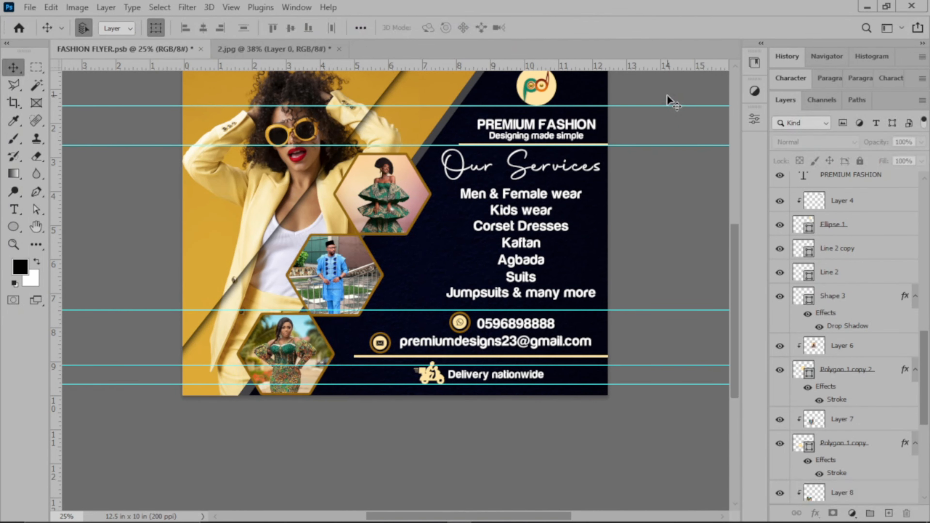
Zoom in to inspect the finished flyer, then return to 25% view
key("ctrl")
key("ctrl+0")
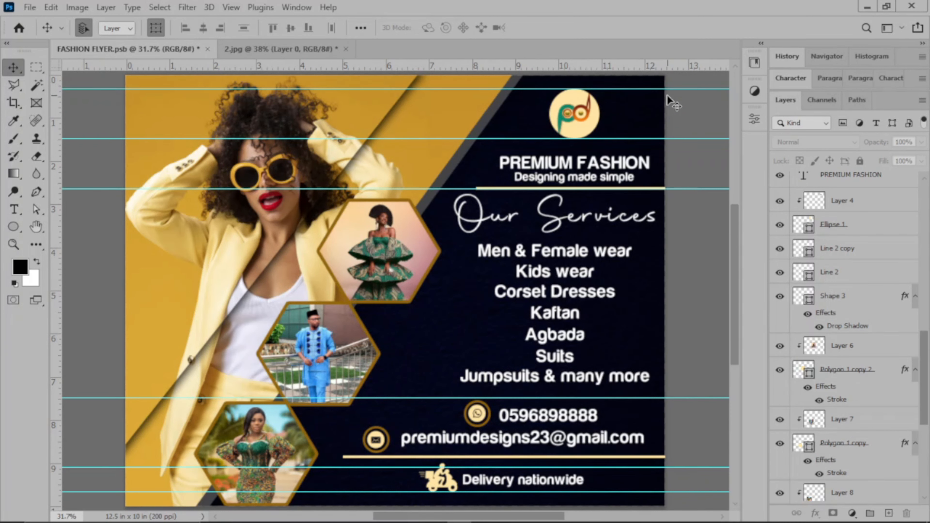
key("ctrl+minus")
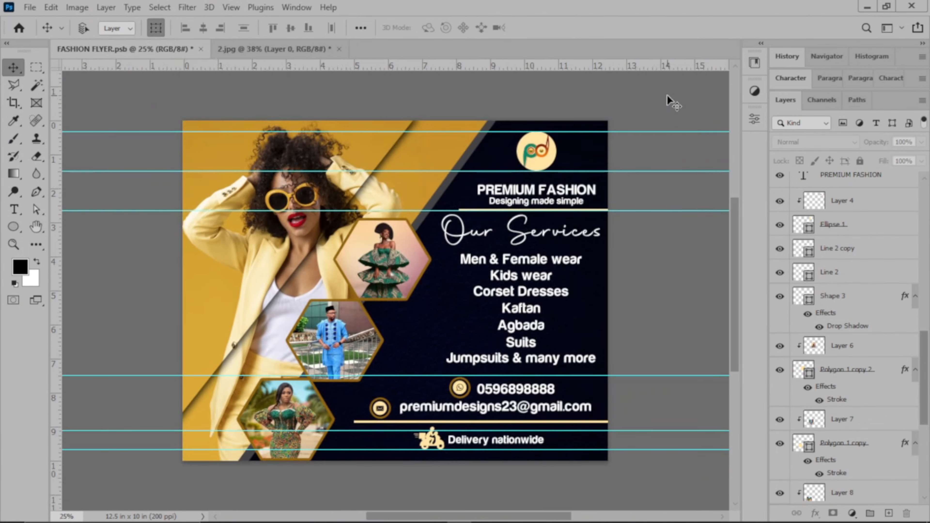